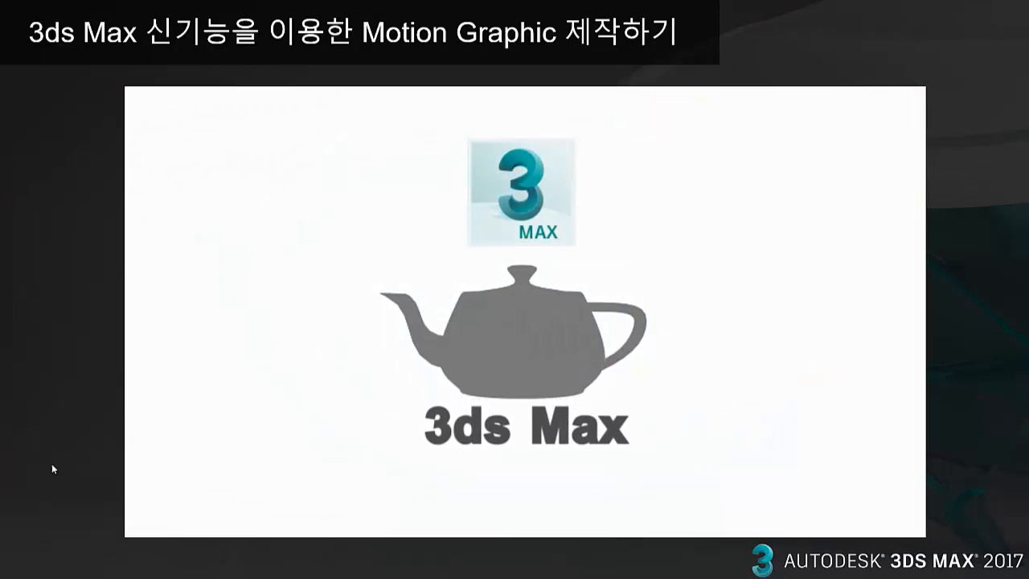
pyautogui.click(52, 465)
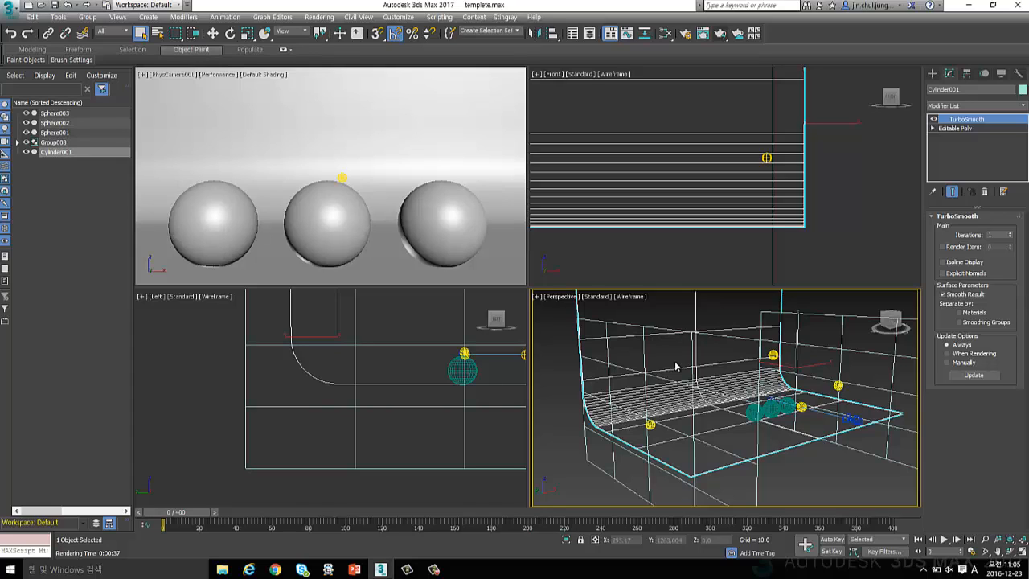
# Step: Inspect the backdrop, side planes, lights and camera of the scene in a maximized perspective view
pyautogui.keyDown('alt'); pyautogui.moveTo(675, 366); pyautogui.dragTo(638, 359, button='middle'); pyautogui.keyUp('alt')
pyautogui.hotkey('alt', 'w')
pyautogui.keyDown('alt'); pyautogui.moveTo(664, 310); pyautogui.dragTo(711, 299, button='middle'); pyautogui.keyUp('alt')
pyautogui.click(598, 436)
pyautogui.moveTo(582, 330); pyautogui.dragTo(552, 311, button='middle')
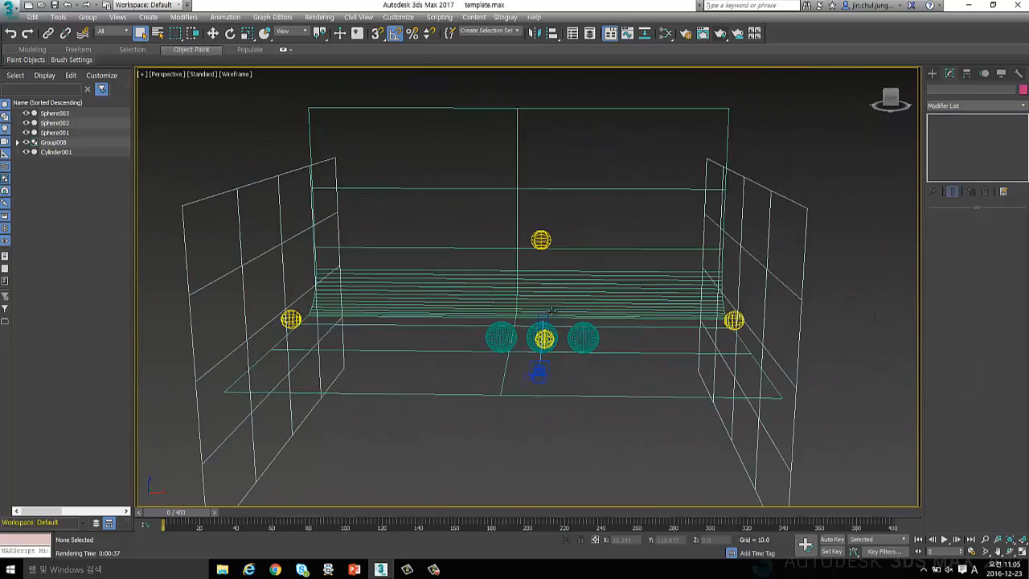
pyautogui.moveTo(292, 141); pyautogui.dragTo(370, 228)
pyautogui.moveTo(273, 162); pyautogui.dragTo(345, 195)
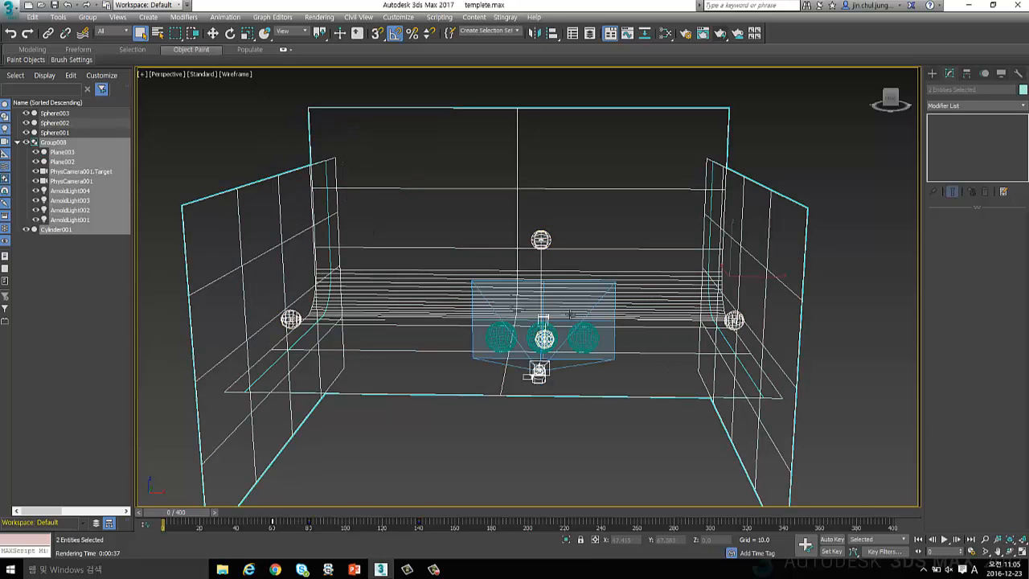
pyautogui.moveTo(570, 315)
pyautogui.keyDown('alt'); pyautogui.mouseDown(button='middle')
pyautogui.moveTo(587, 291)
pyautogui.moveTo(568, 309)
pyautogui.mouseUp(button='middle'); pyautogui.keyUp('alt')
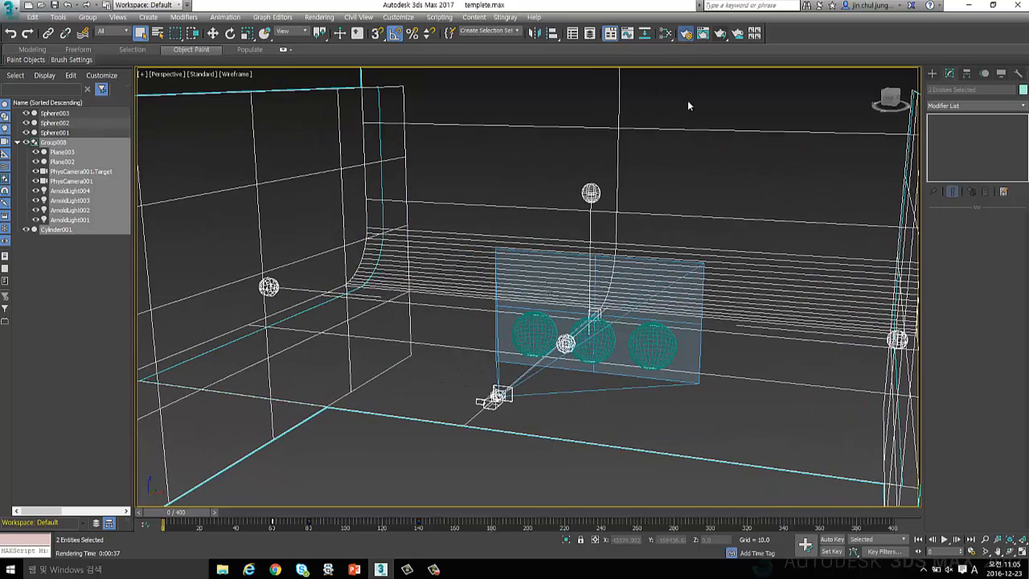
# Step: Check the renderer and output settings in Render Setup without changing them
pyautogui.click(702, 33)
pyautogui.moveTo(201, 56); pyautogui.dragTo(478, 68)
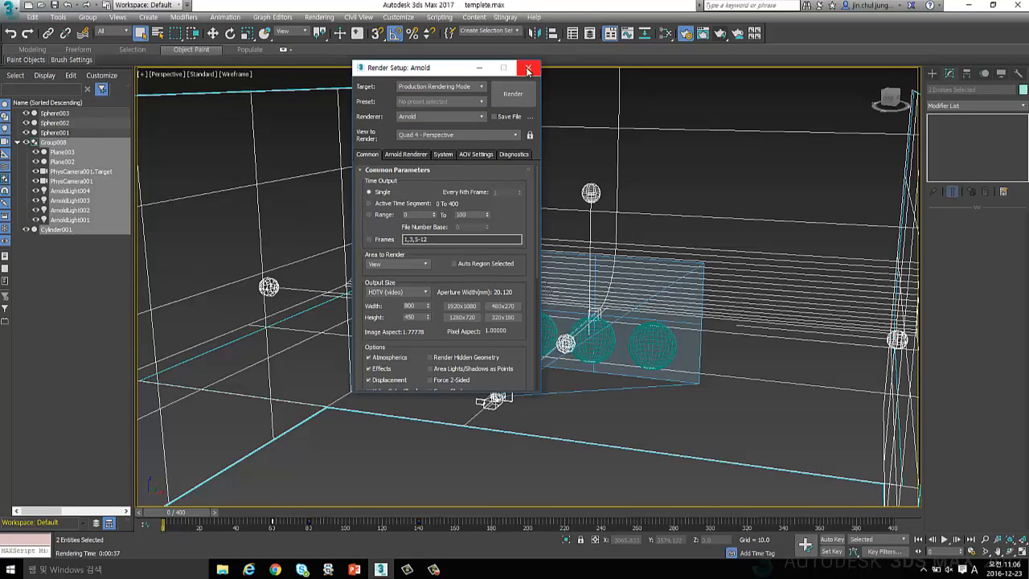
pyautogui.click(627, 11)
# Step: Render the shaded PhysCamera001 view of the three spheres and close the rendered frame
pyautogui.moveTo(594, 250)
pyautogui.keyDown('alt'); pyautogui.mouseDown(button='middle')
pyautogui.moveTo(581, 285)
pyautogui.moveTo(554, 230)
pyautogui.moveTo(554, 264)
pyautogui.moveTo(524, 298)
pyautogui.moveTo(604, 277)
pyautogui.mouseUp(button='middle'); pyautogui.keyUp('alt')
pyautogui.scroll(-1, 581, 285)
pyautogui.click(481, 376)
pyautogui.click(699, 277)
pyautogui.scroll(3, 526, 295)
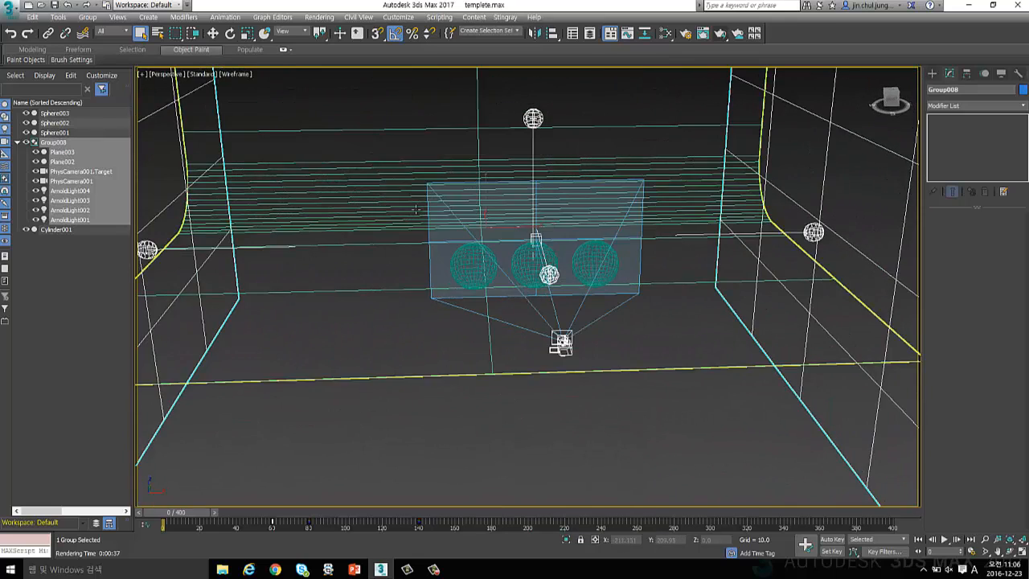
pyautogui.press('c')
pyautogui.press('F3')
pyautogui.click(721, 36)
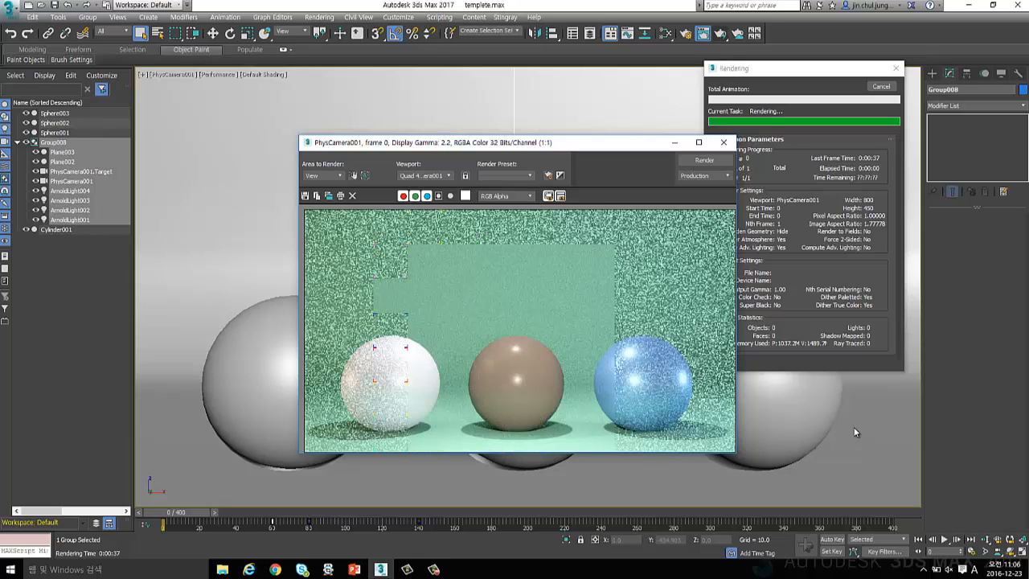
pyautogui.click(723, 142)
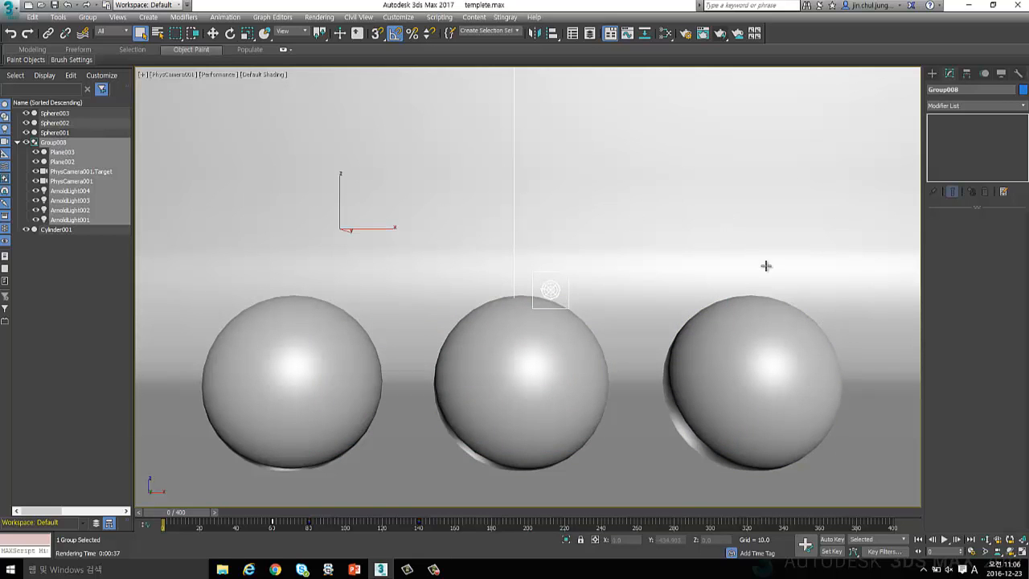
# Step: Check the scene's materials in the Slate Material Editor and restore the four-viewport layout
pyautogui.press('m')
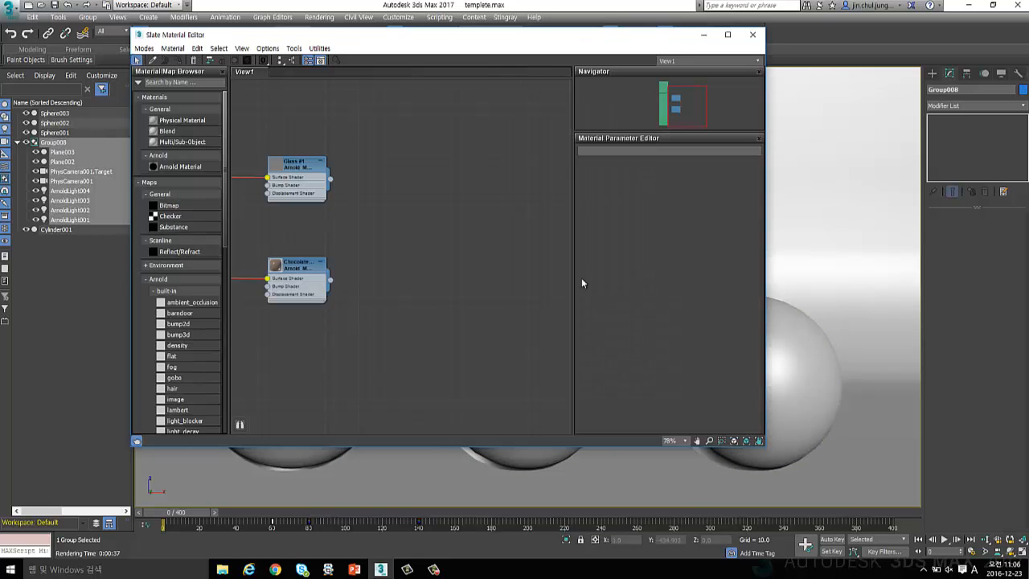
pyautogui.click(753, 35)
pyautogui.click(671, 217)
pyautogui.hotkey('alt', 'w')
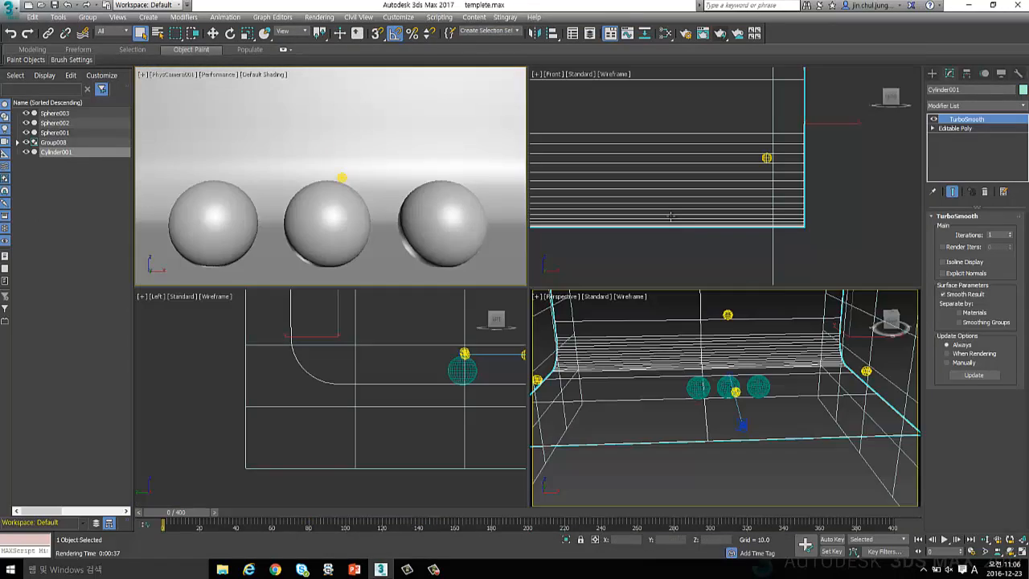
# Step: Maximize the perspective viewport and look over the whole set with nothing selected
pyautogui.rightClick(691, 335)
pyautogui.hotkey('alt', 'w')
pyautogui.keyDown('alt'); pyautogui.moveTo(585, 272); pyautogui.dragTo(581, 339, button='middle'); pyautogui.keyUp('alt')
pyautogui.scroll(-4, 482, 362)
pyautogui.keyDown('alt'); pyautogui.moveTo(386, 402); pyautogui.dragTo(391, 442, button='middle'); pyautogui.keyUp('alt')
pyautogui.click(390, 438)
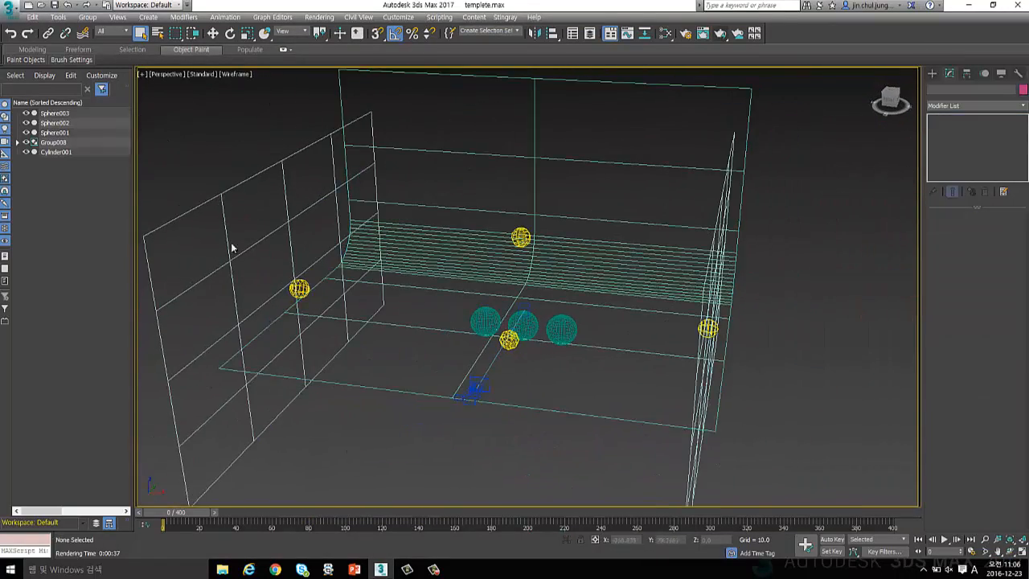
pyautogui.moveTo(359, 145); pyautogui.dragTo(401, 185, button='middle')
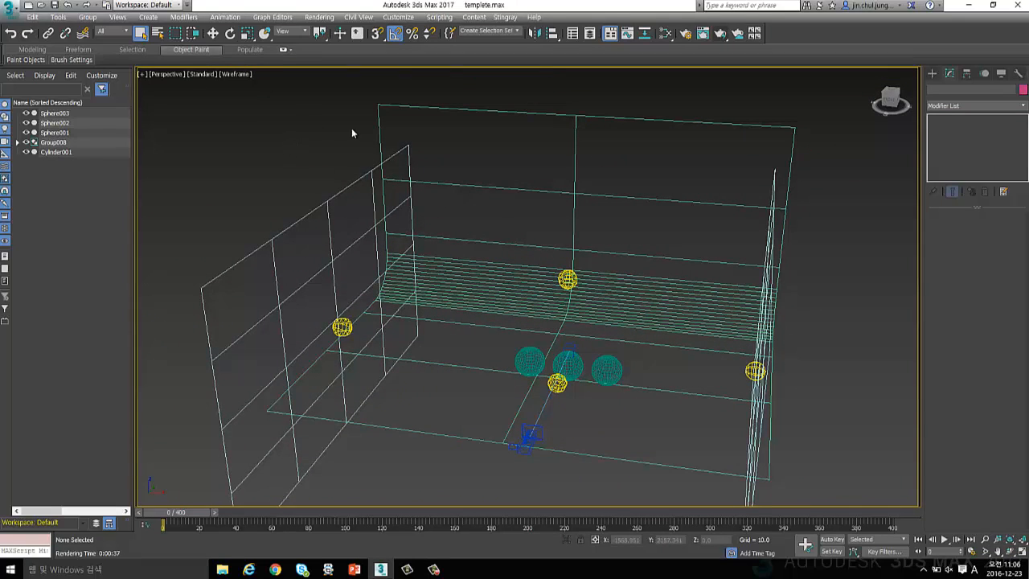
# Step: Create a new scene from the Sample - Studio Scene start-up template, continuing without the missing external file
pyautogui.click(534, 17)
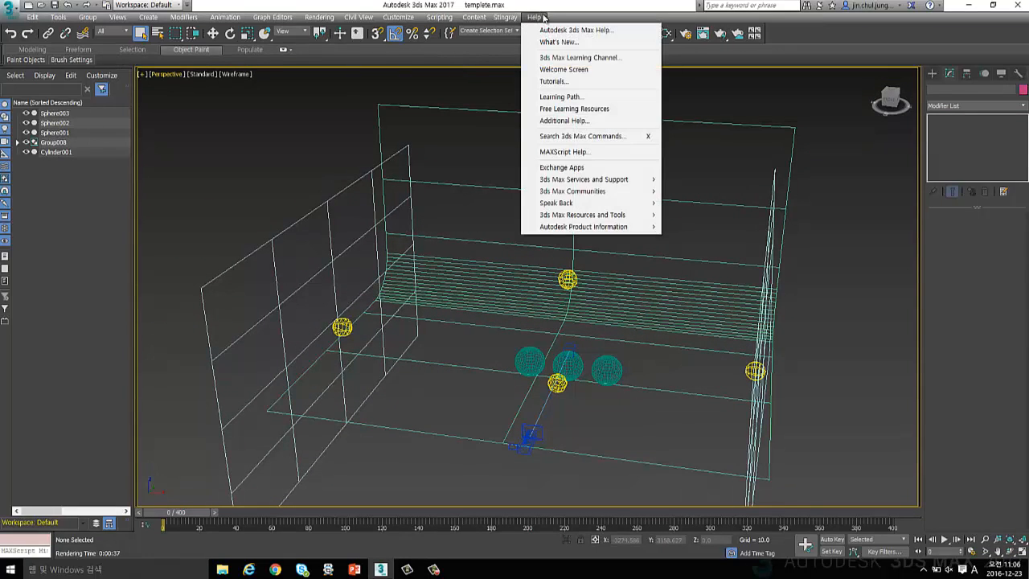
pyautogui.click(566, 70)
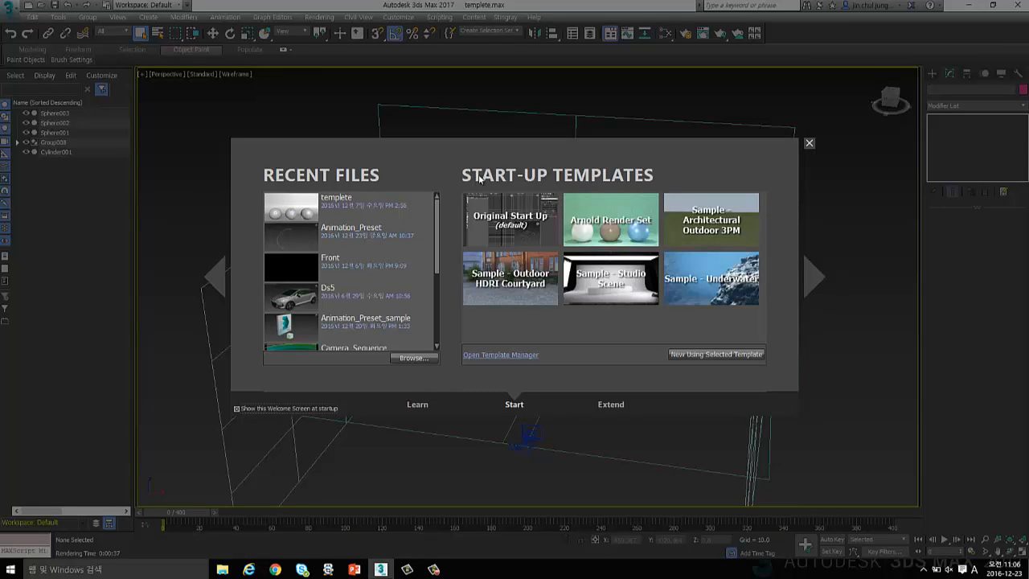
pyautogui.moveTo(672, 283)
pyautogui.moveTo(517, 246)
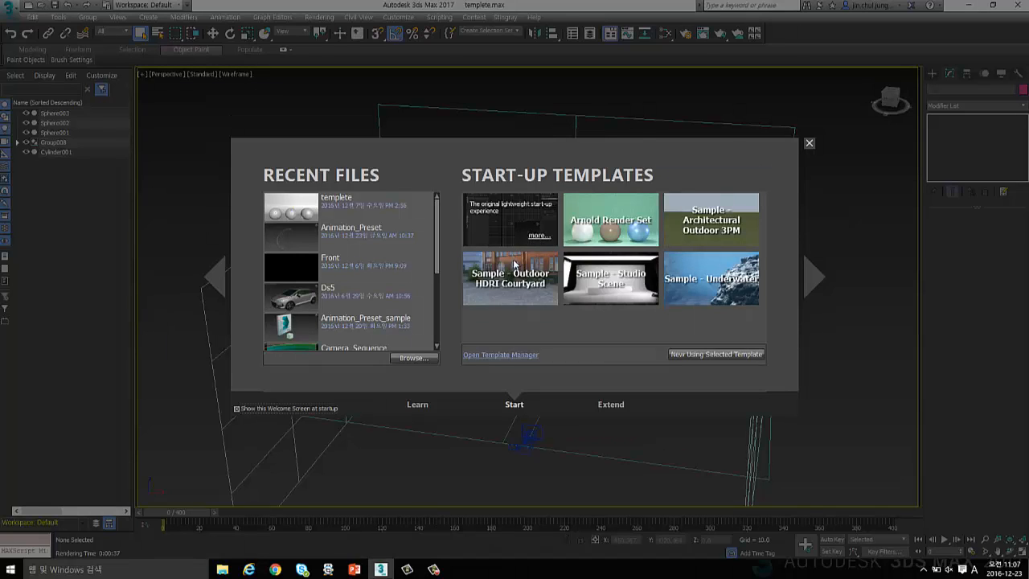
pyautogui.click(615, 277)
pyautogui.click(517, 299)
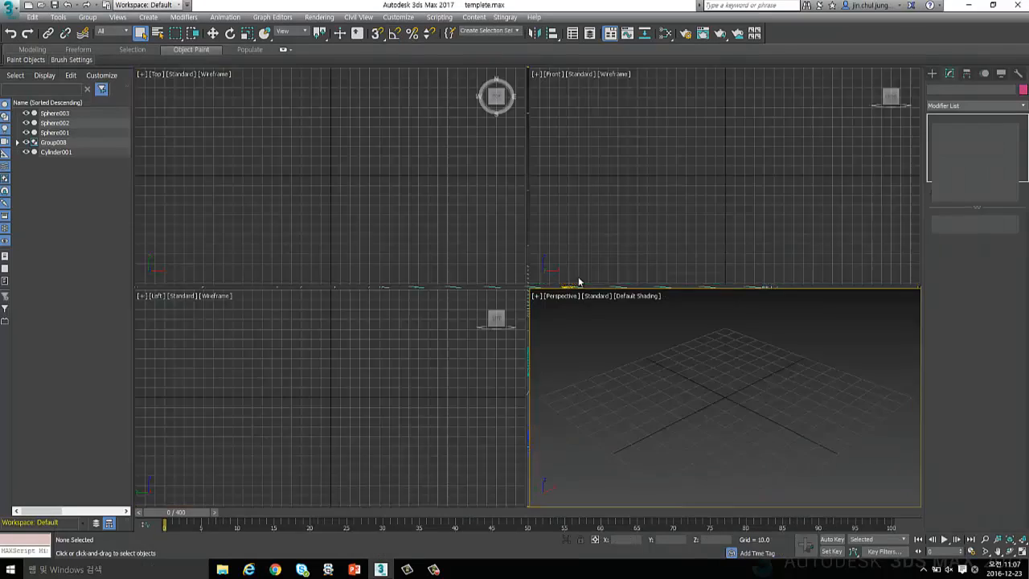
pyautogui.click(517, 332)
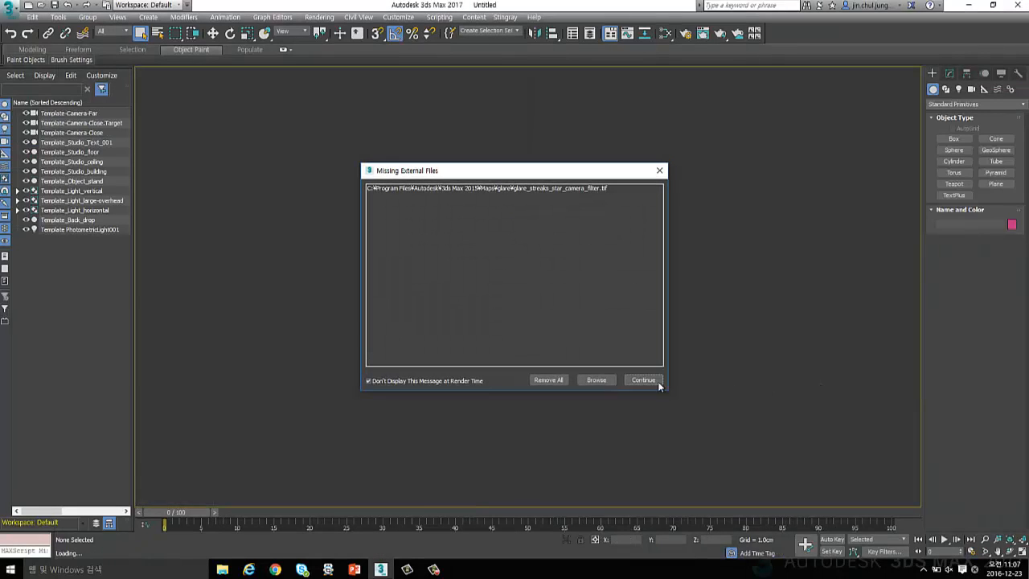
pyautogui.press('Return')
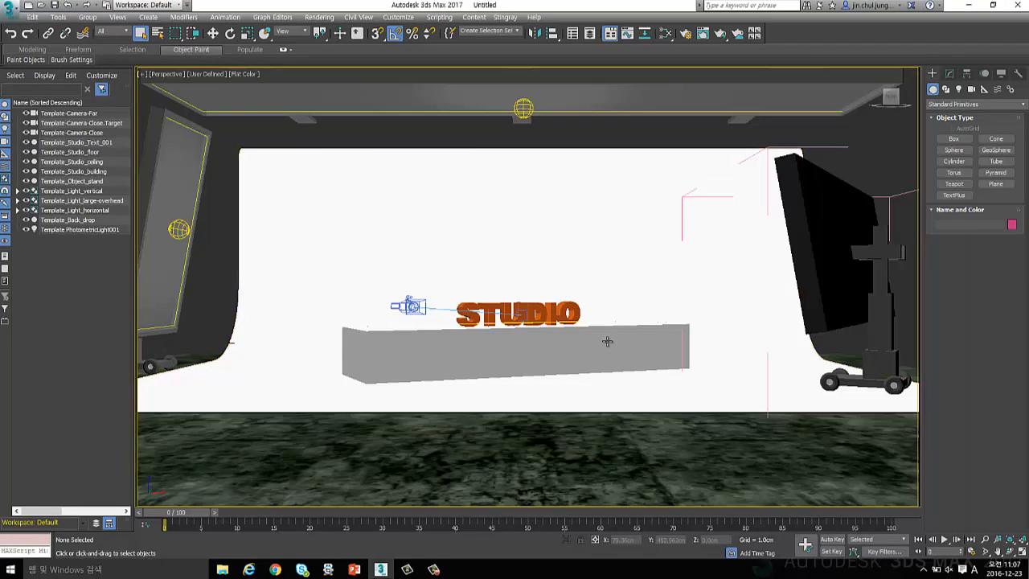
# Step: Examine the studio template's object stand, overhead light and side lights by selecting them one after another
pyautogui.click(694, 350)
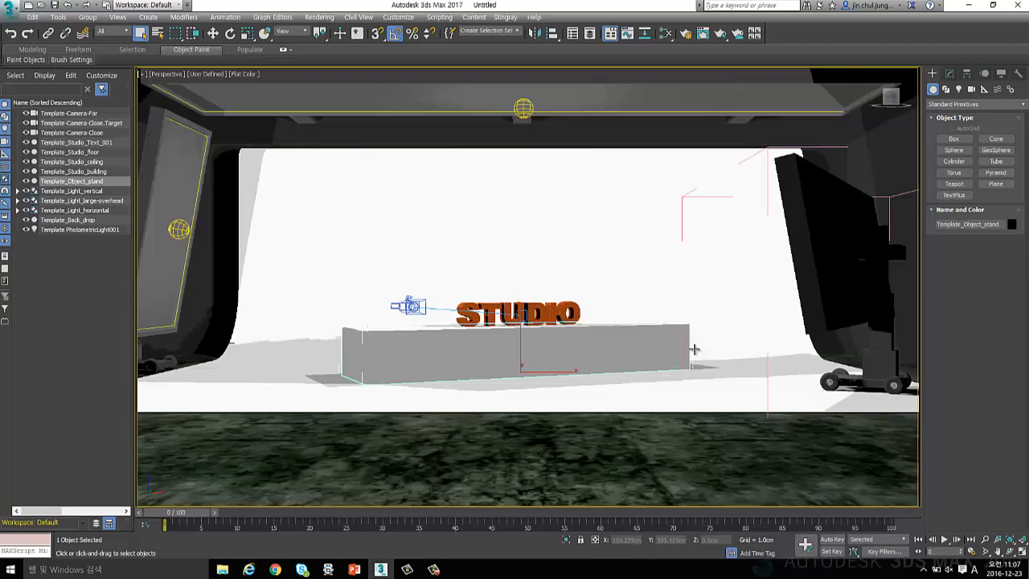
pyautogui.moveTo(212, 513)
pyautogui.mouseDown()
pyautogui.moveTo(786, 513)
pyautogui.moveTo(218, 510)
pyautogui.mouseUp()
pyautogui.click(522, 110)
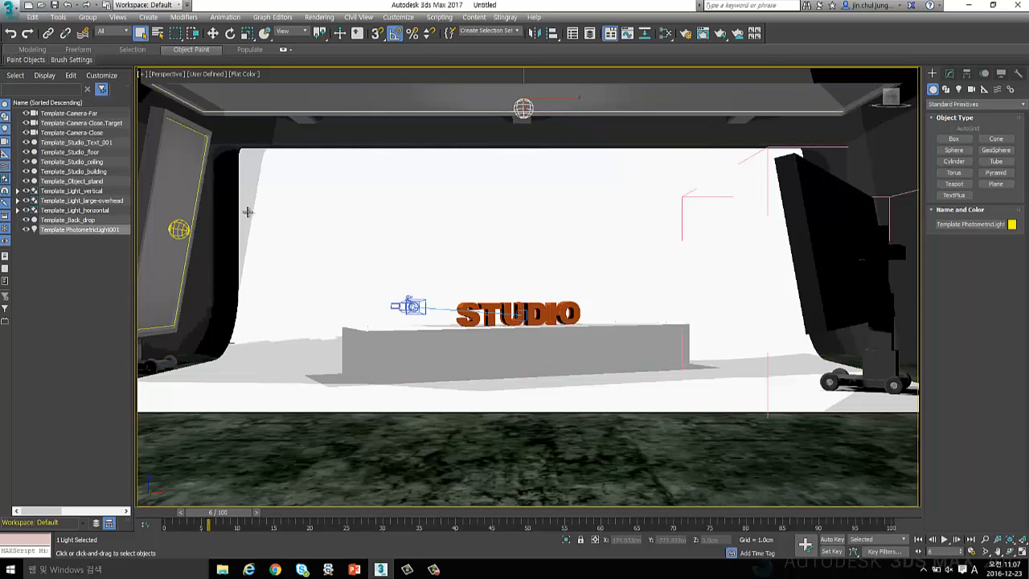
pyautogui.click(188, 229)
pyautogui.click(805, 207)
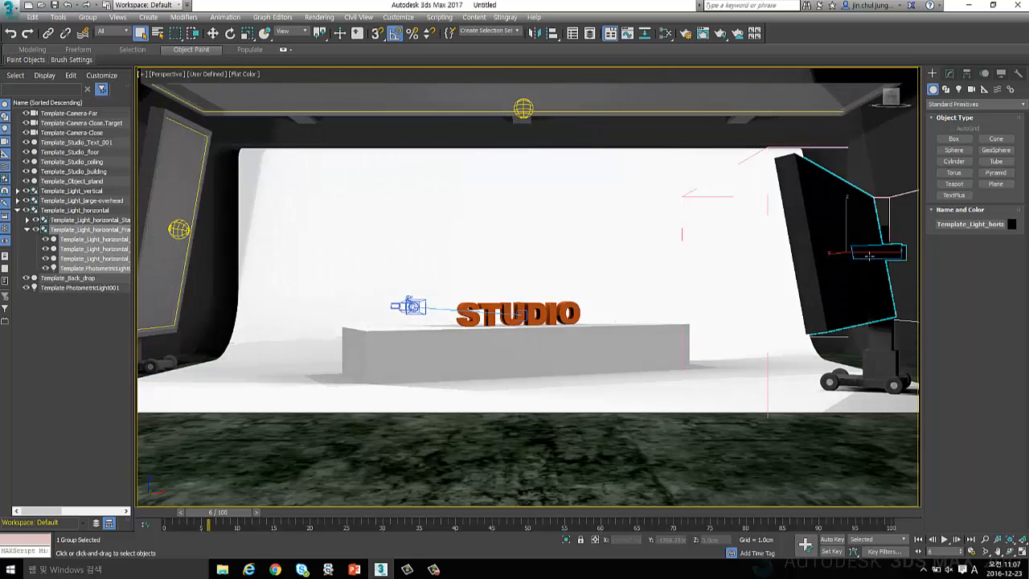
pyautogui.click(170, 211)
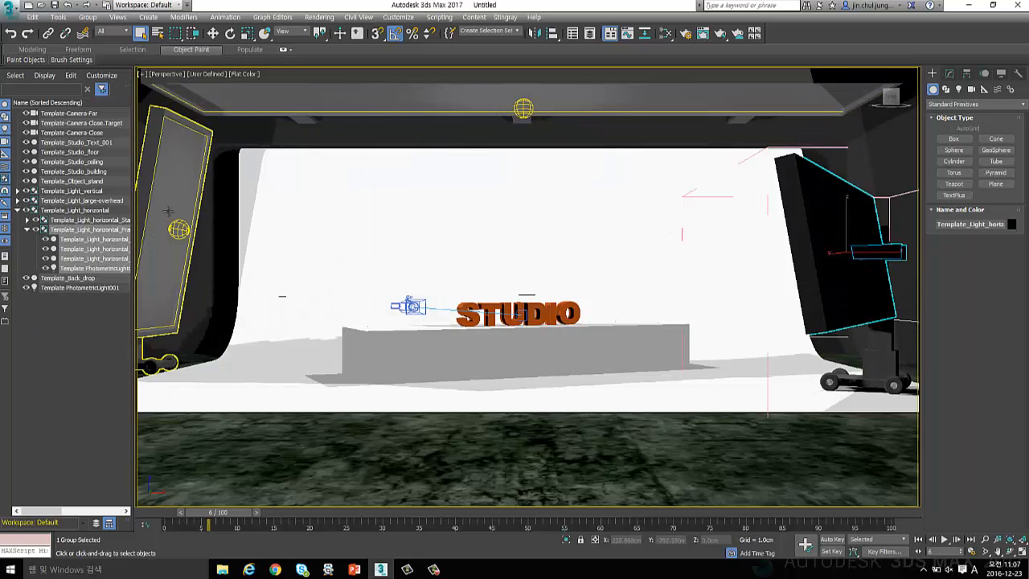
pyautogui.click(523, 108)
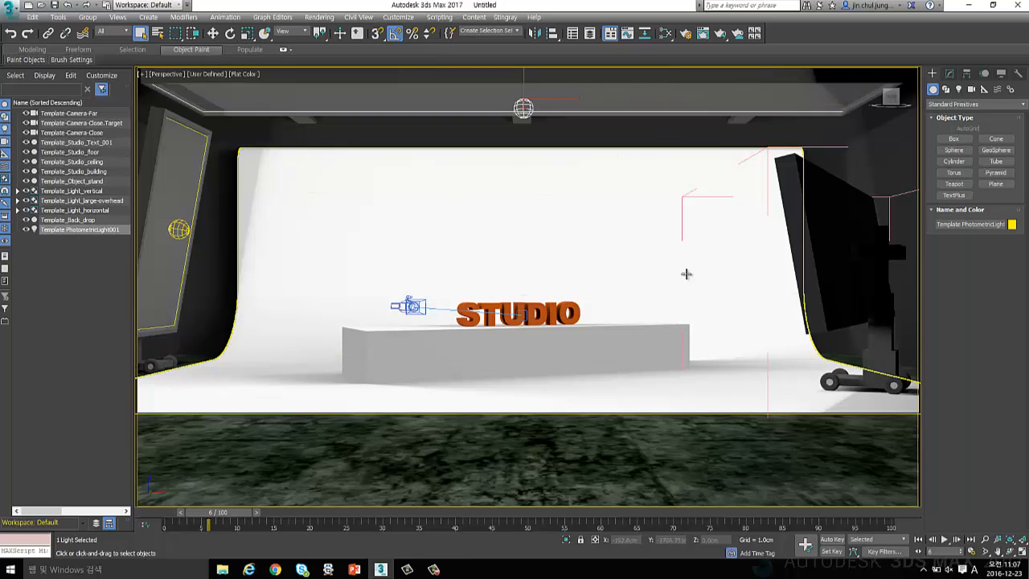
# Step: Clear everything with a New All scene and reset the program to its default start-up scene
pyautogui.click(60, 315)
pyautogui.click(29, 5)
pyautogui.click(523, 301)
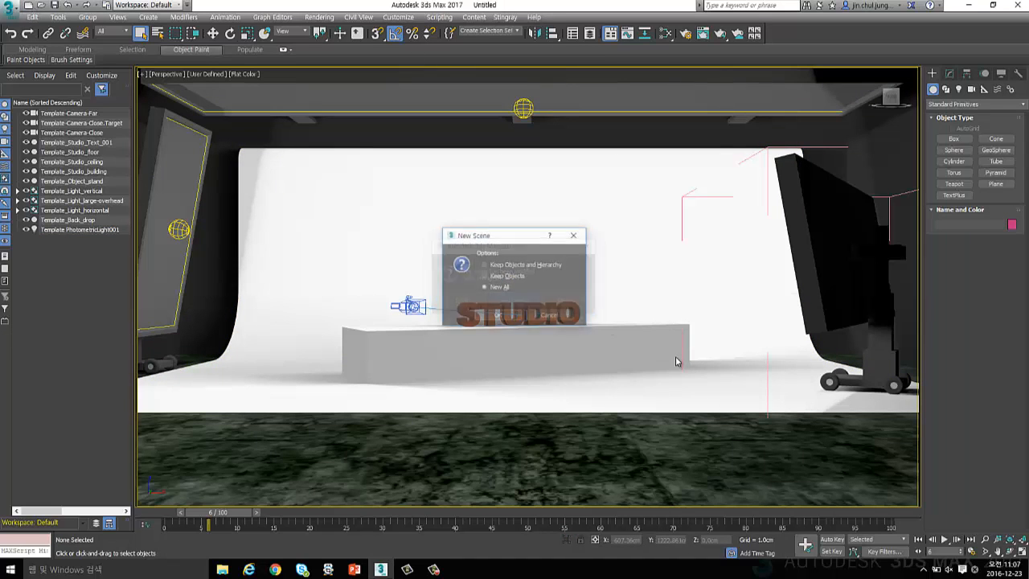
pyautogui.click(496, 315)
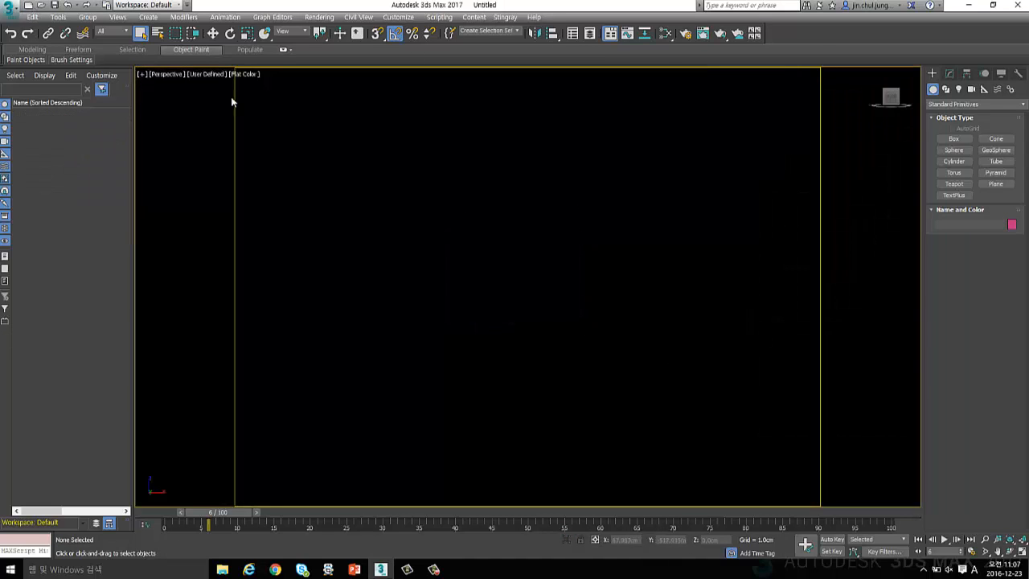
pyautogui.click(10, 11)
pyautogui.click(20, 58)
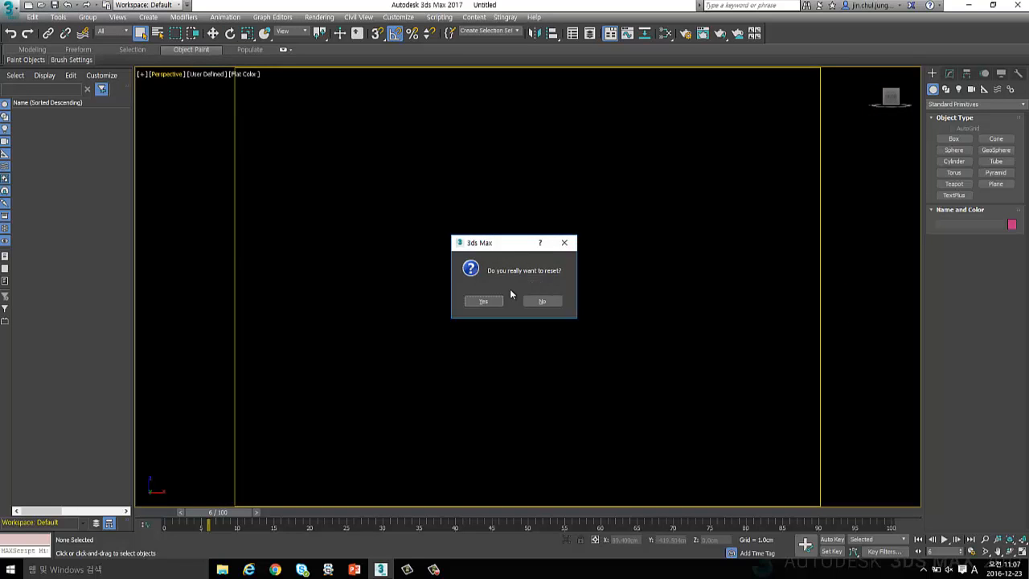
pyautogui.click(484, 301)
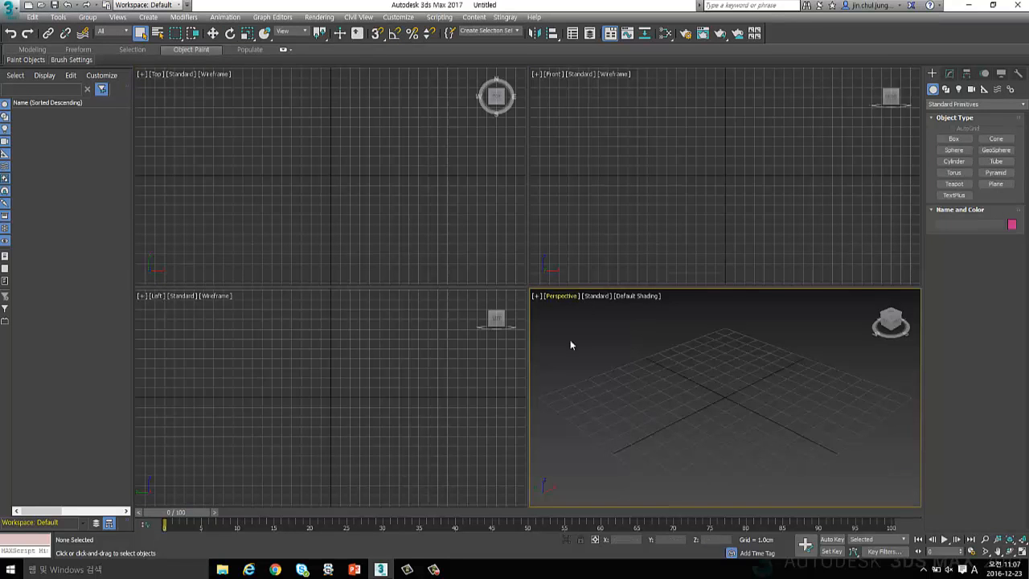
# Step: Review the start-up templates on the Welcome Screen and close it without choosing one
pyautogui.click(534, 17)
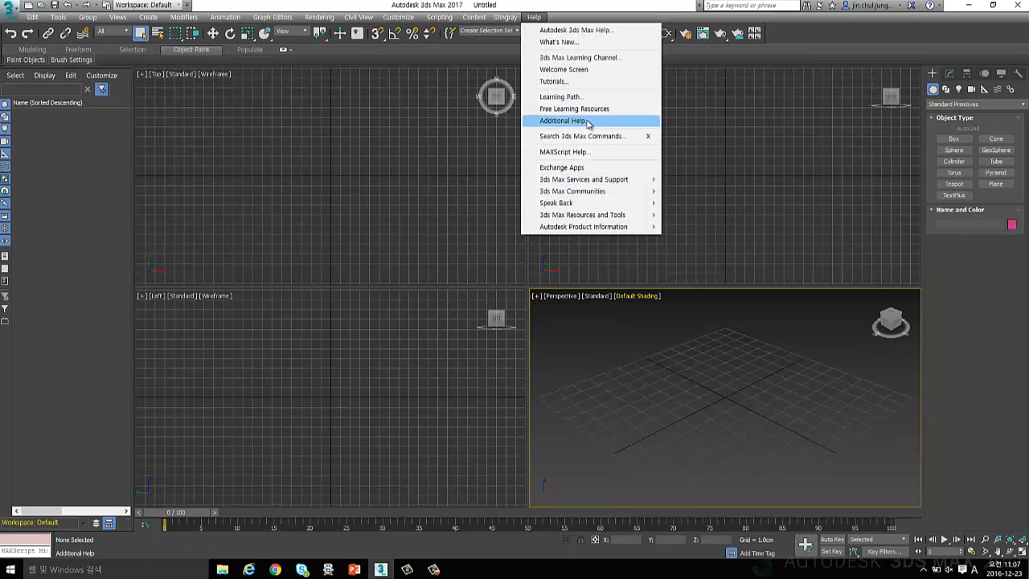
pyautogui.click(587, 70)
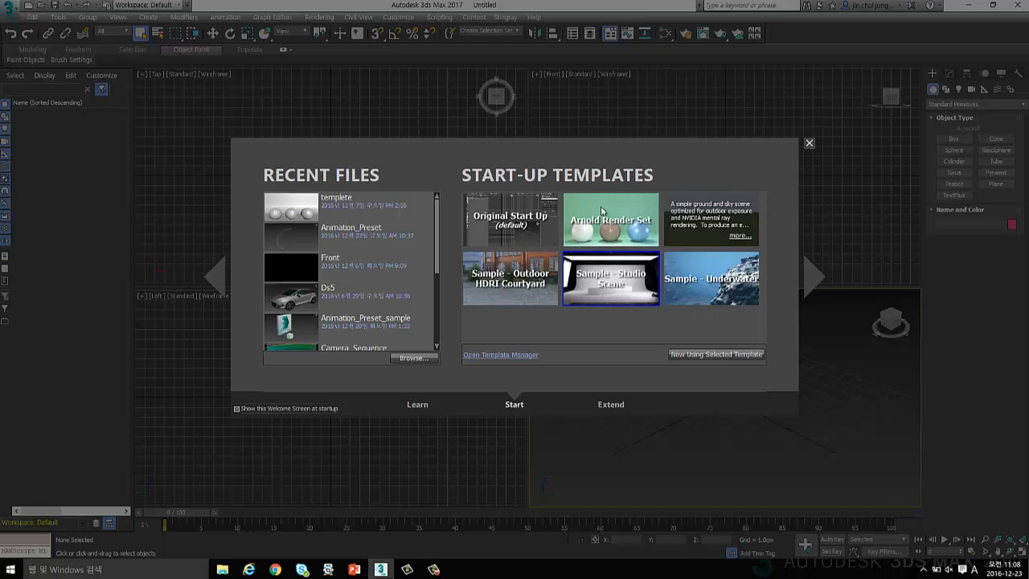
pyautogui.click(809, 143)
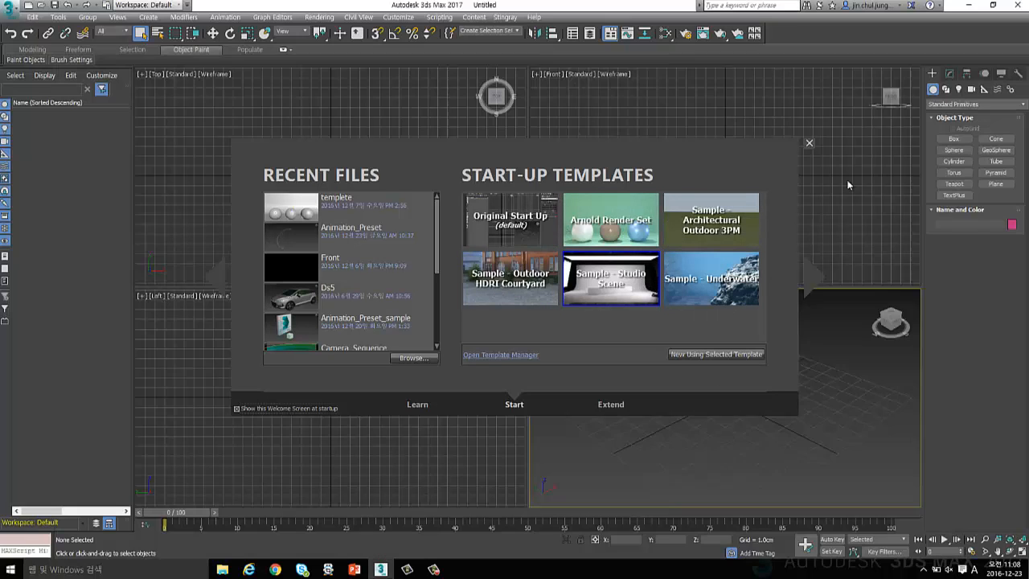
pyautogui.click(753, 411)
# Step: Browse for a scene file on drive D:, going into the FY17 folder's 59_Cafe_content subfolder
pyautogui.click(41, 5)
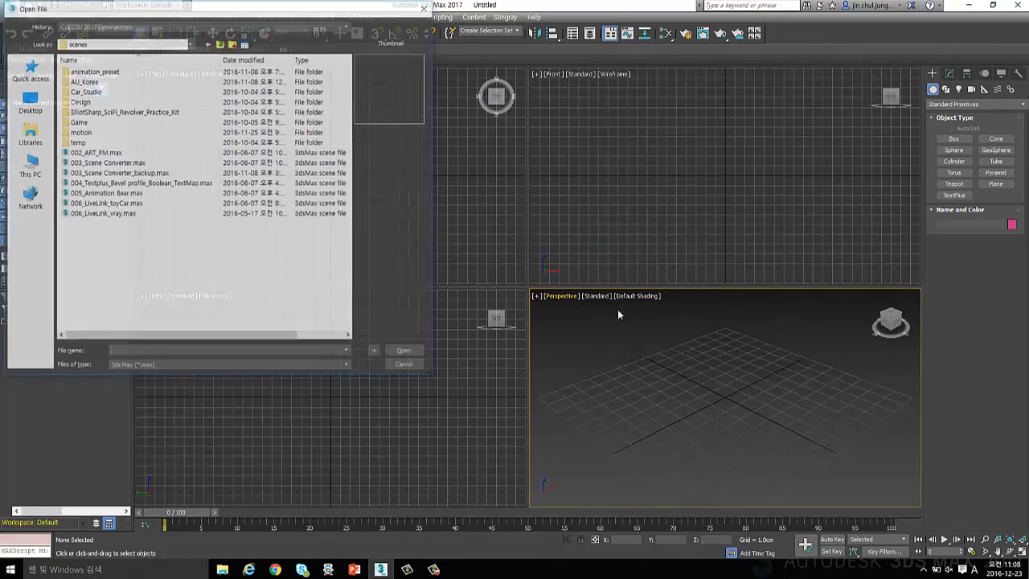
pyautogui.click(28, 168)
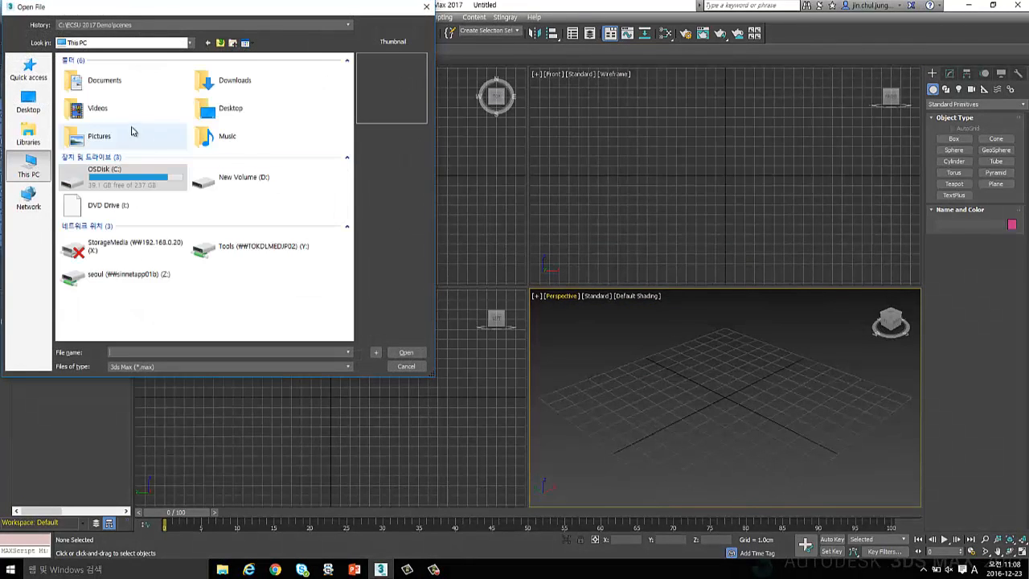
pyautogui.doubleClick(242, 175)
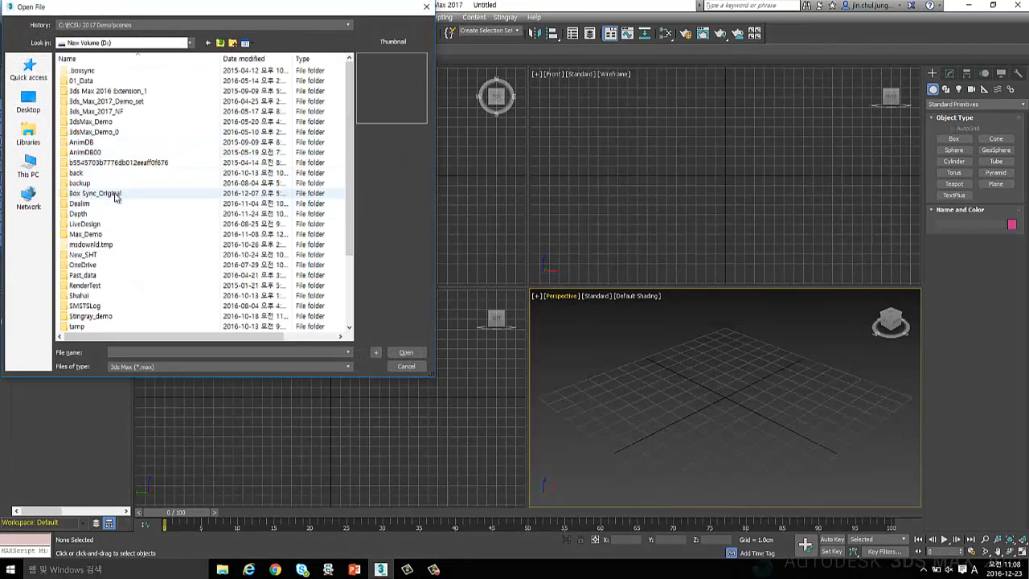
pyautogui.doubleClick(178, 200)
pyautogui.doubleClick(126, 91)
pyautogui.scroll(-12, 177, 257)
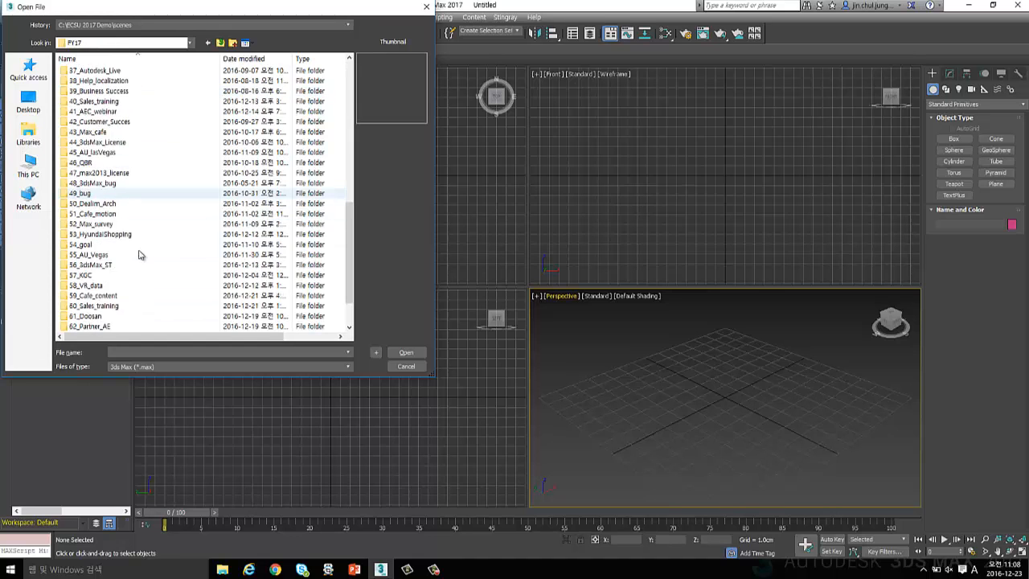
pyautogui.doubleClick(133, 245)
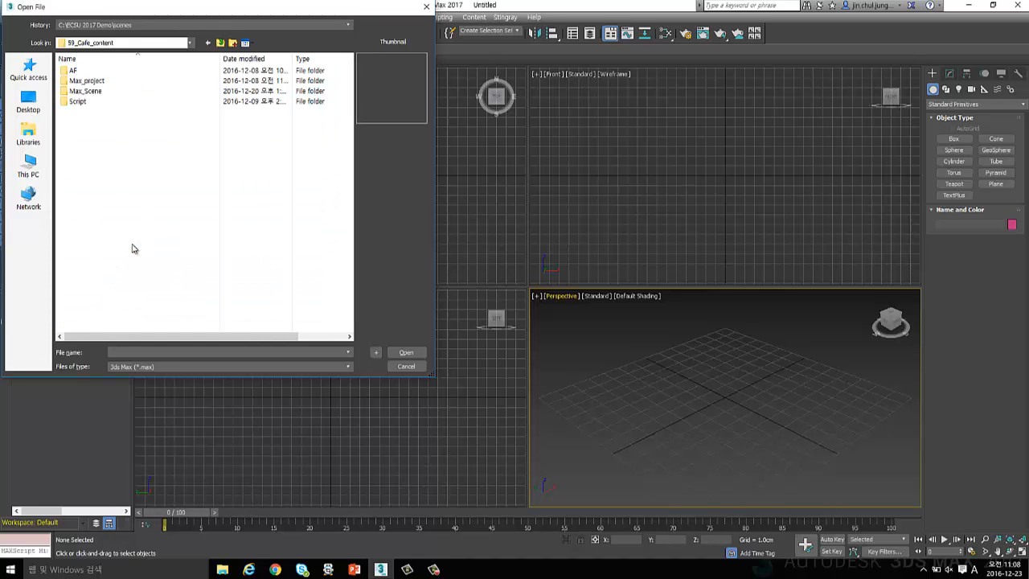
# Step: Open the scene templete.max and adopt the file's unit scale
pyautogui.doubleClick(121, 91)
pyautogui.doubleClick(141, 87)
pyautogui.doubleClick(97, 101)
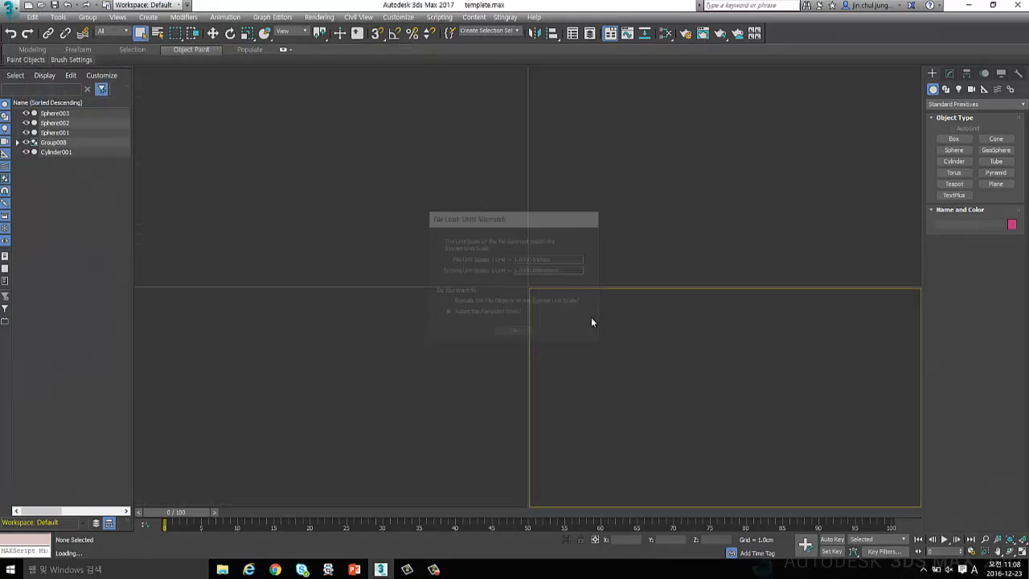
pyautogui.press('Return')
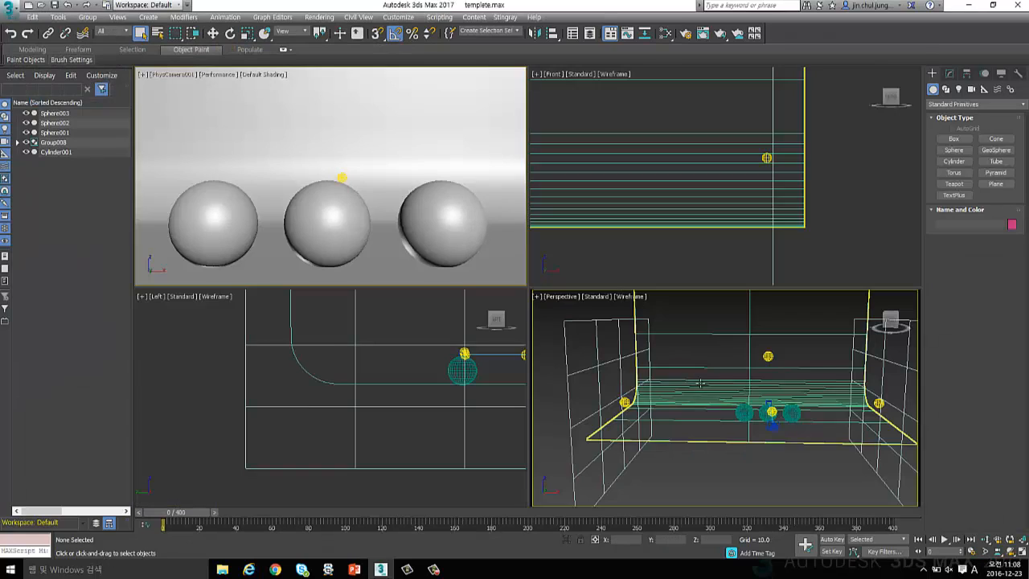
# Step: Maximize the Perspective viewport and examine the studio set with its spheres, lights and camera from several angles
pyautogui.click(701, 383)
pyautogui.keyDown('alt'); pyautogui.moveTo(731, 374); pyautogui.dragTo(698, 369, button='middle'); pyautogui.keyUp('alt')
pyautogui.hotkey('alt', 'w')
pyautogui.scroll(-4, 515, 346)
pyautogui.keyDown('alt'); pyautogui.moveTo(563, 337); pyautogui.dragTo(527, 296, button='middle'); pyautogui.keyUp('alt')
pyautogui.scroll(3, 593, 299)
pyautogui.scroll(2, 572, 304)
pyautogui.scroll(2, 542, 294)
pyautogui.scroll(-2, 543, 281)
pyautogui.click(412, 407)
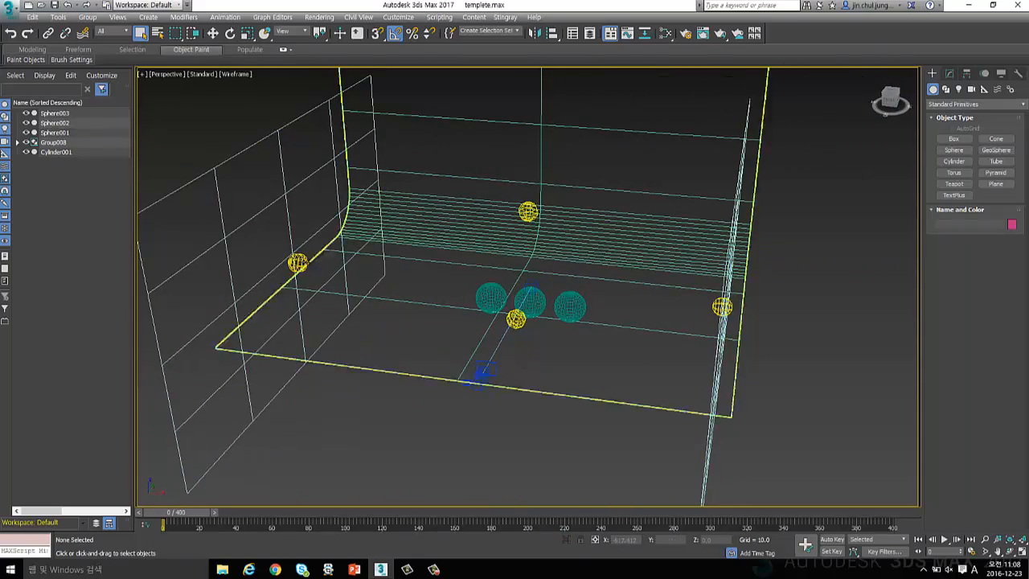
# Step: Select the group of lights, camera and side planes together with the curved backdrop to inspect the set's components
pyautogui.click(381, 270)
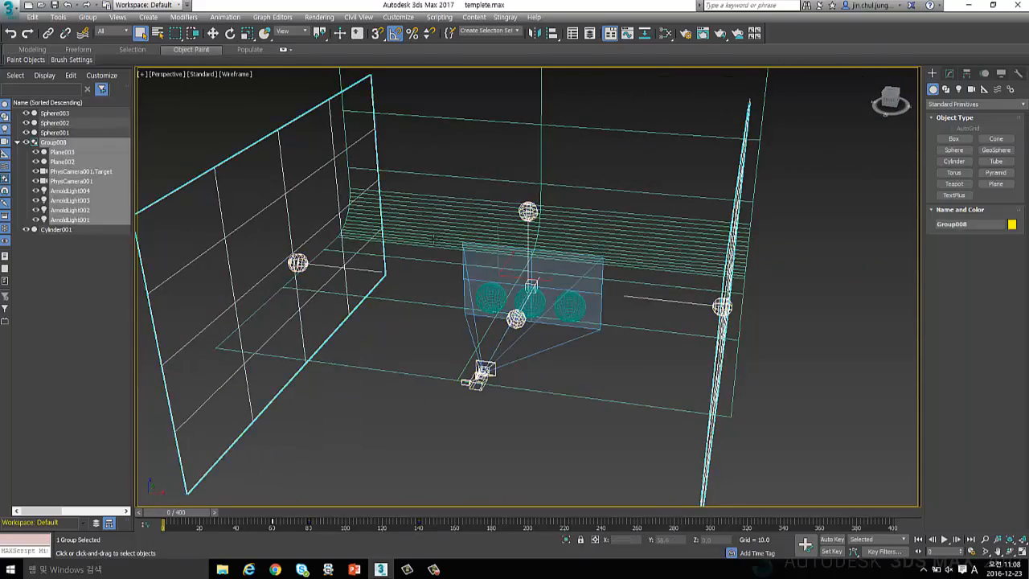
pyautogui.click(580, 296)
pyautogui.keyDown('alt'); pyautogui.moveTo(579, 296); pyautogui.dragTo(627, 303, button='middle'); pyautogui.keyUp('alt')
pyautogui.click(676, 385)
pyautogui.click(689, 301)
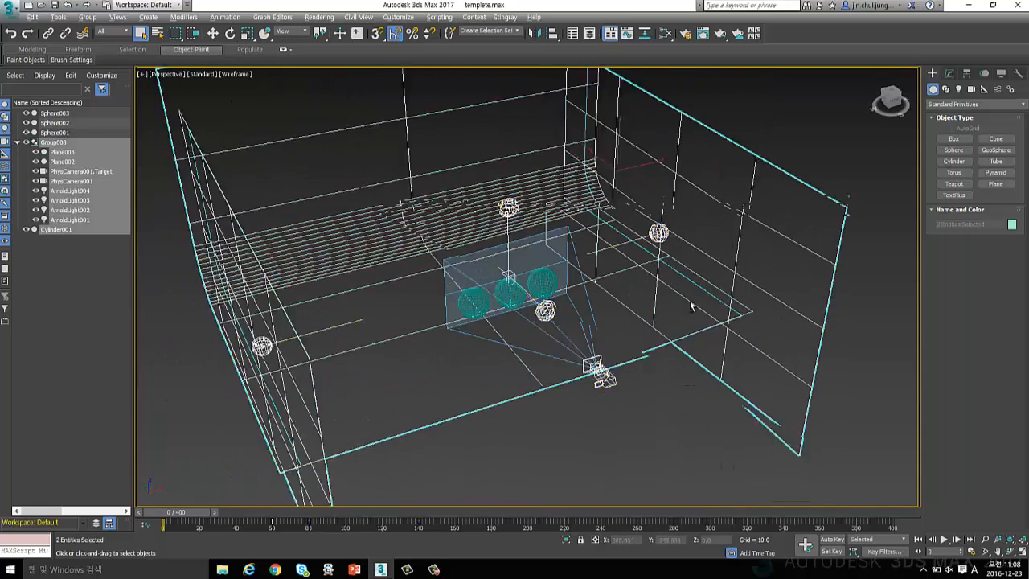
# Step: Inspect the set in shaded display with nothing selected, and switch the viewport to the PhysCamera001 view
pyautogui.moveTo(690, 301)
pyautogui.keyDown('alt'); pyautogui.mouseDown(button='middle')
pyautogui.moveTo(720, 293)
pyautogui.moveTo(693, 287)
pyautogui.mouseUp(button='middle'); pyautogui.keyUp('alt')
pyautogui.press('F3')
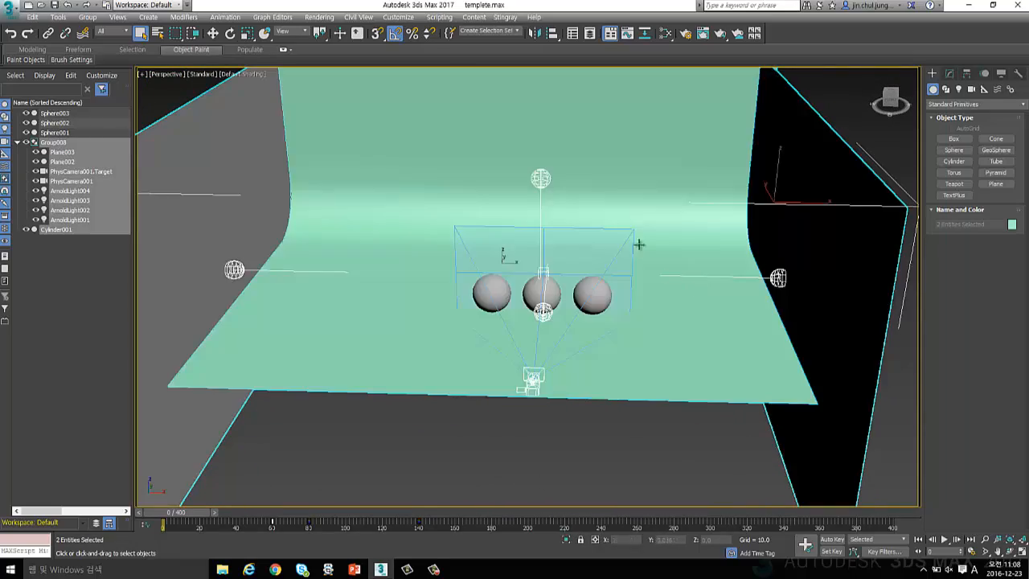
pyautogui.moveTo(636, 244)
pyautogui.keyDown('alt'); pyautogui.mouseDown(button='middle')
pyautogui.moveTo(616, 276)
pyautogui.moveTo(633, 254)
pyautogui.moveTo(613, 269)
pyautogui.moveTo(624, 269)
pyautogui.mouseUp(button='middle'); pyautogui.keyUp('alt')
pyautogui.click(239, 121)
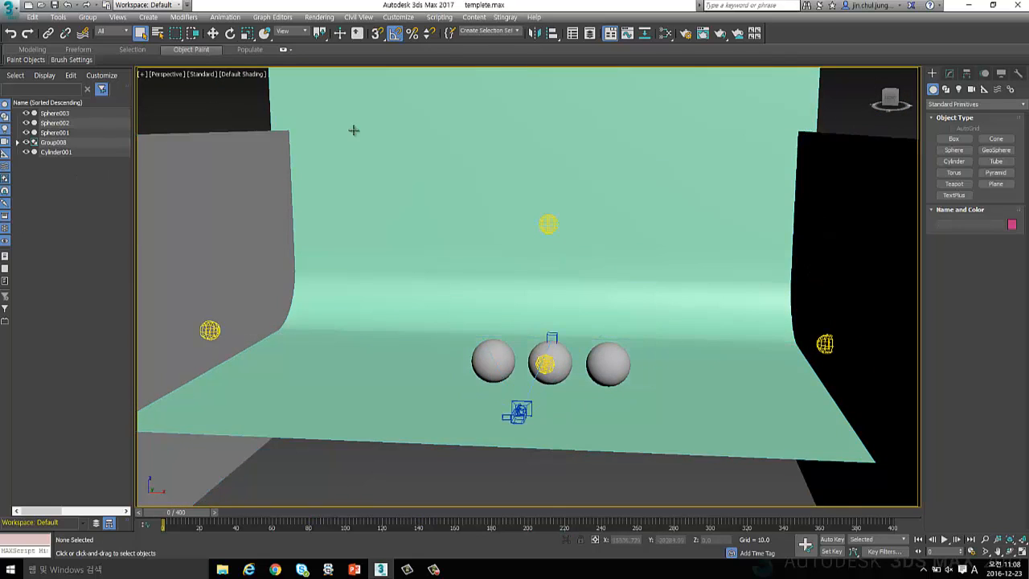
pyautogui.keyDown('alt'); pyautogui.moveTo(395, 308); pyautogui.dragTo(356, 158, button='middle'); pyautogui.keyUp('alt')
pyautogui.press('c')
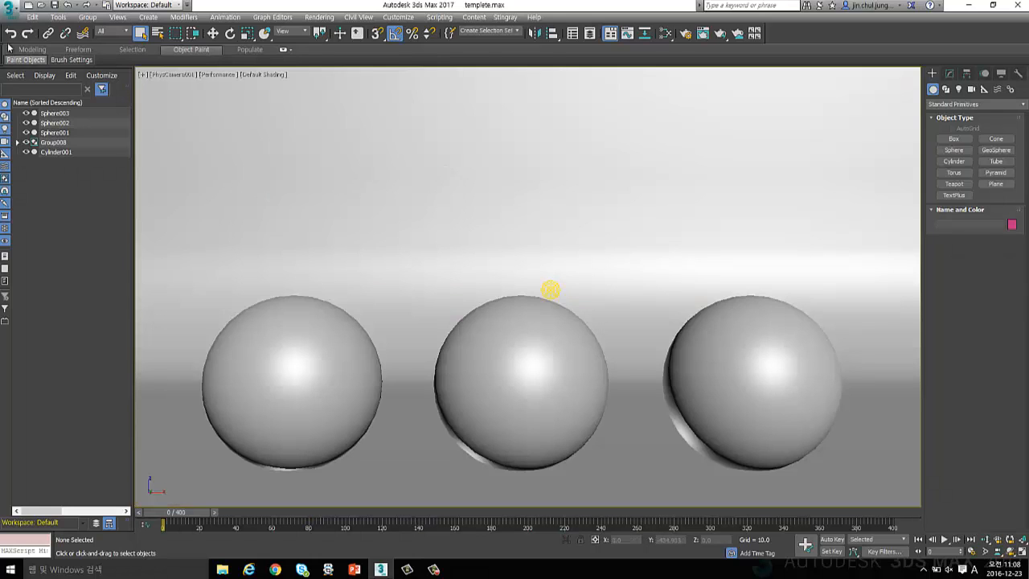
# Step: Start a new scene using New from Template without saving the current one, and move the template chooser aside
pyautogui.click(10, 12)
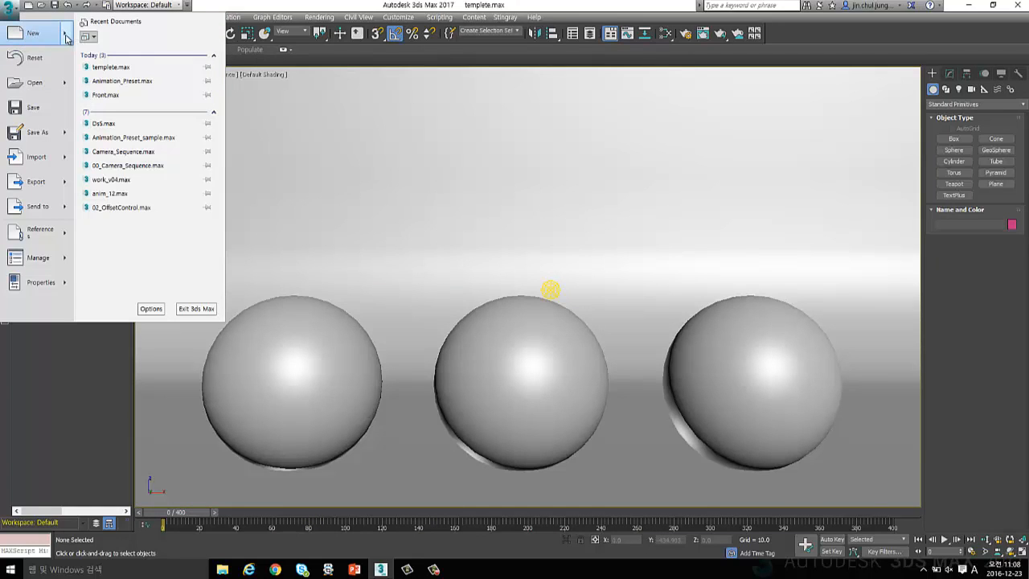
pyautogui.moveTo(67, 38)
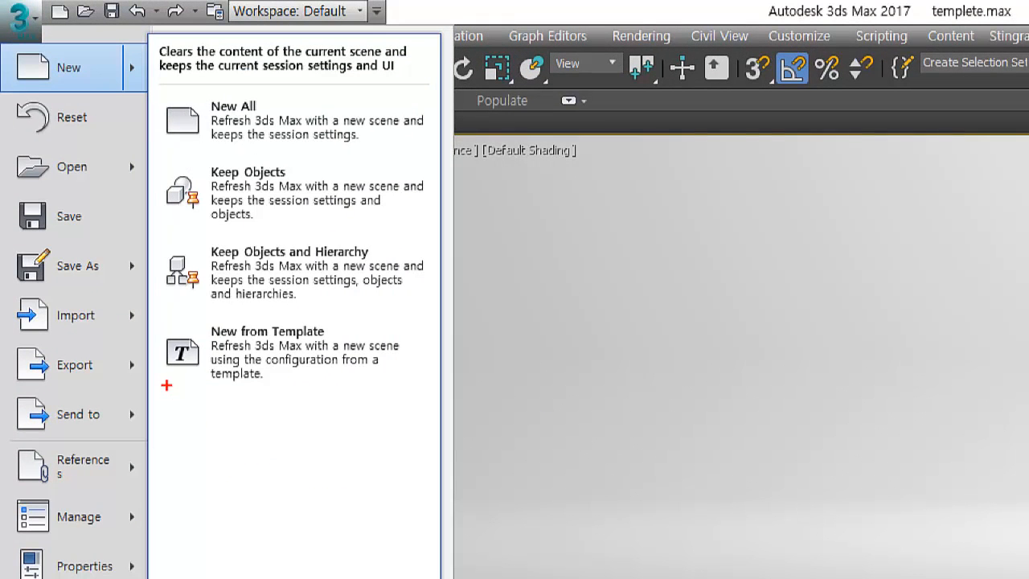
pyautogui.moveTo(167, 386)
pyautogui.mouseDown()
pyautogui.moveTo(349, 404)
pyautogui.moveTo(462, 376)
pyautogui.moveTo(343, 311)
pyautogui.moveTo(178, 304)
pyautogui.moveTo(160, 391)
pyautogui.moveTo(195, 398)
pyautogui.mouseUp()
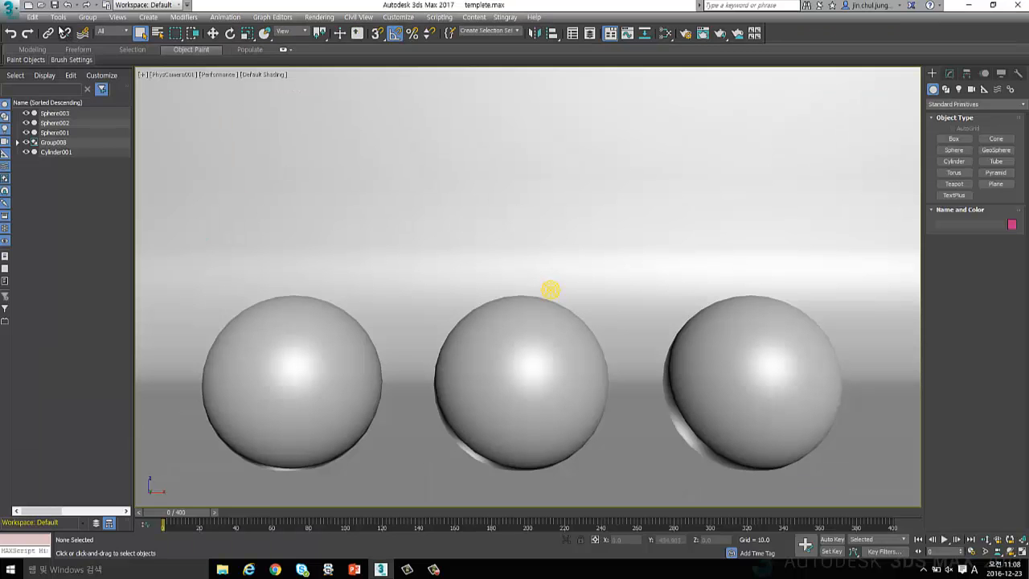
pyautogui.click(16, 12)
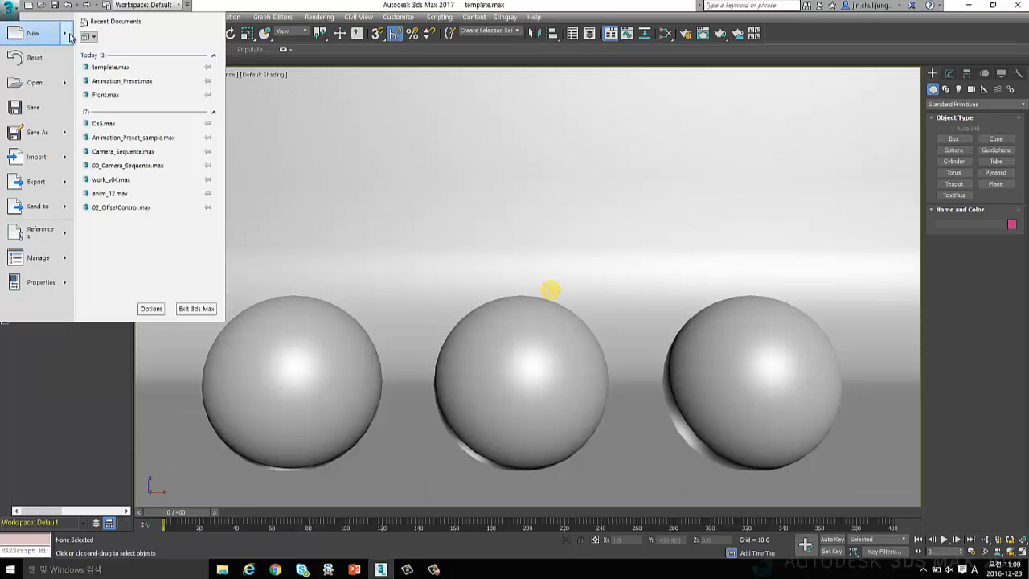
pyautogui.moveTo(72, 37)
pyautogui.click(120, 197)
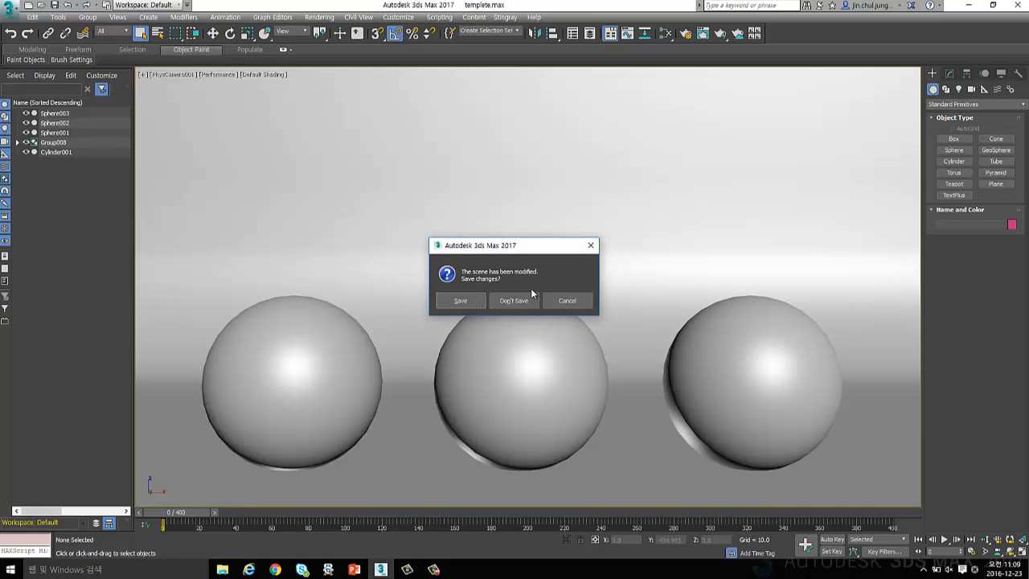
pyautogui.click(523, 299)
pyautogui.moveTo(499, 105); pyautogui.dragTo(211, 82)
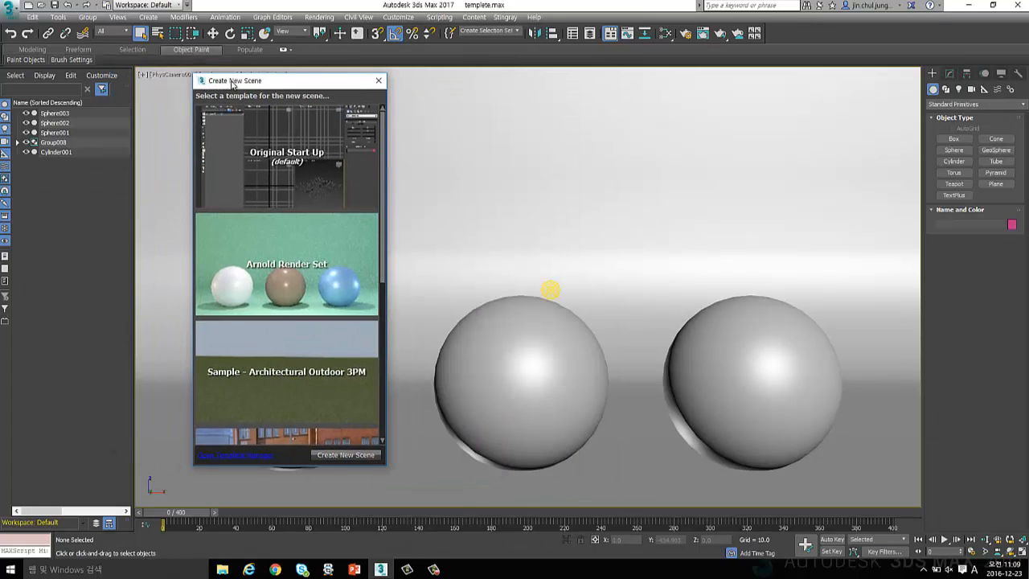
pyautogui.moveTo(285, 80); pyautogui.dragTo(276, 56)
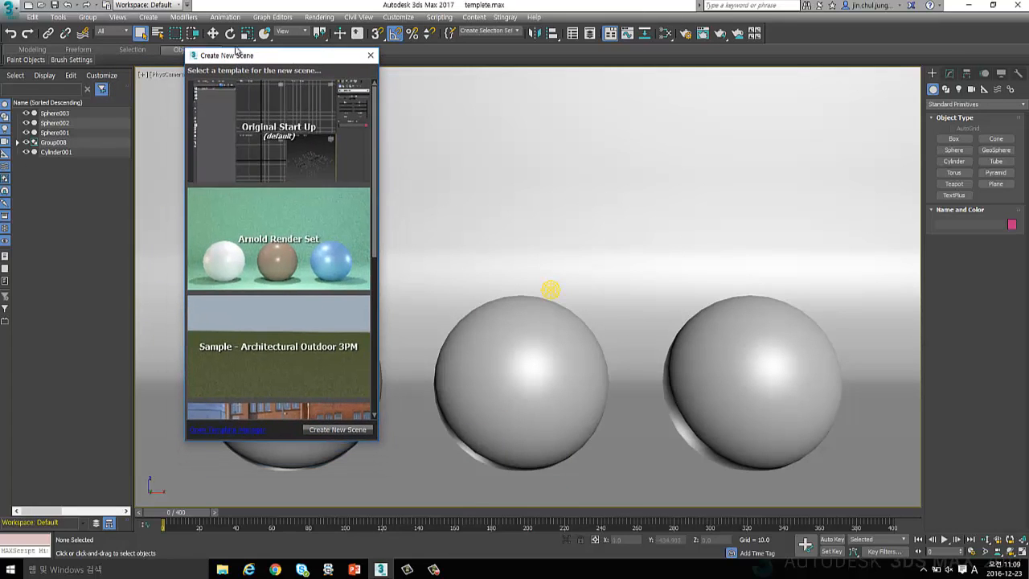
# Step: Look through the templates available for a new scene, from Original Start Up to the studio sample
pyautogui.scroll(-5, 373, 169)
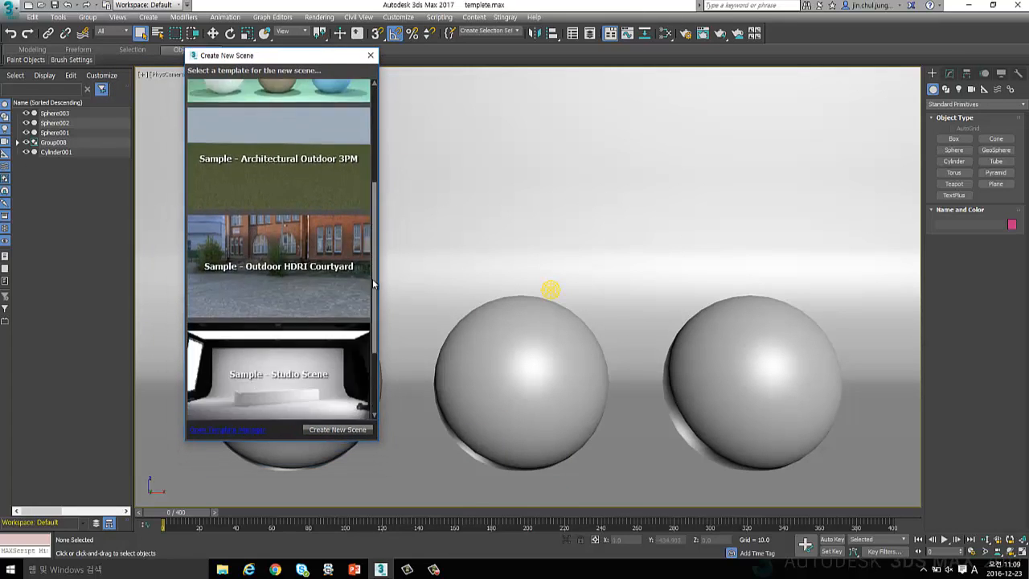
pyautogui.scroll(5, 358, 256)
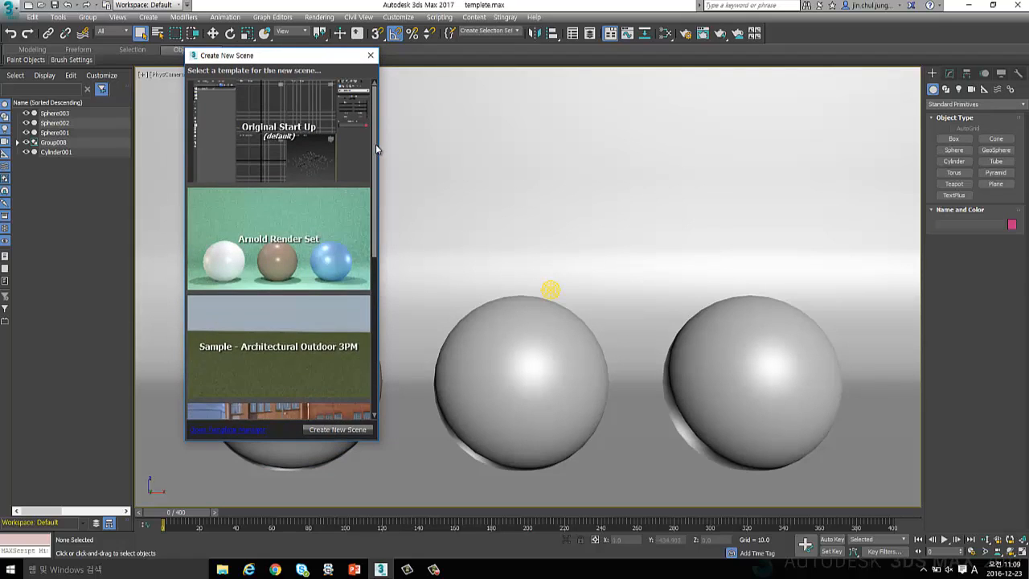
pyautogui.scroll(-3, 372, 157)
pyautogui.scroll(3, 362, 166)
pyautogui.scroll(1, 321, 136)
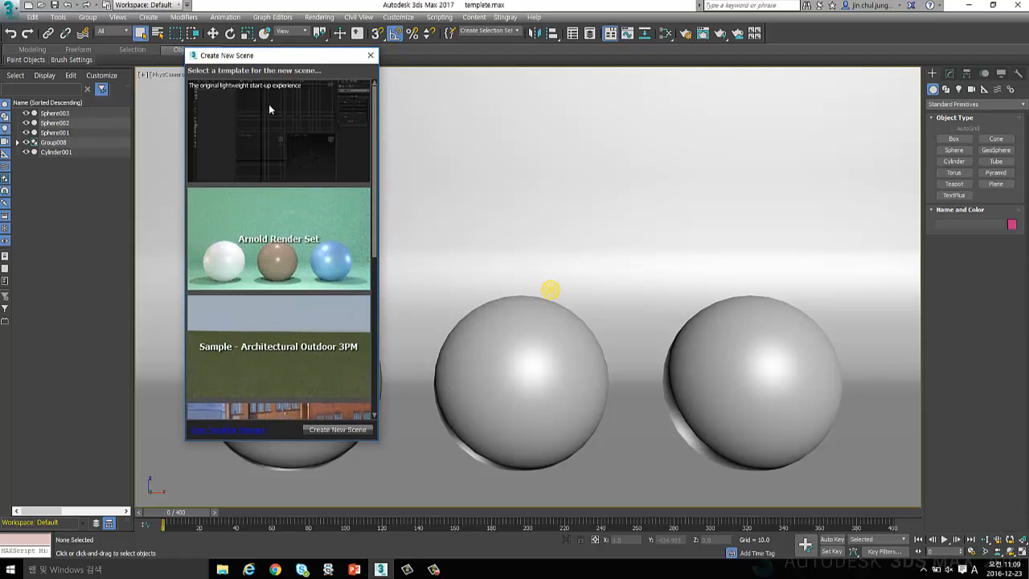
pyautogui.moveTo(373, 152)
pyautogui.mouseDown()
pyautogui.moveTo(373, 338)
pyautogui.moveTo(377, 143)
pyautogui.moveTo(370, 263)
pyautogui.moveTo(376, 156)
pyautogui.moveTo(379, 293)
pyautogui.moveTo(391, 140)
pyautogui.mouseUp()
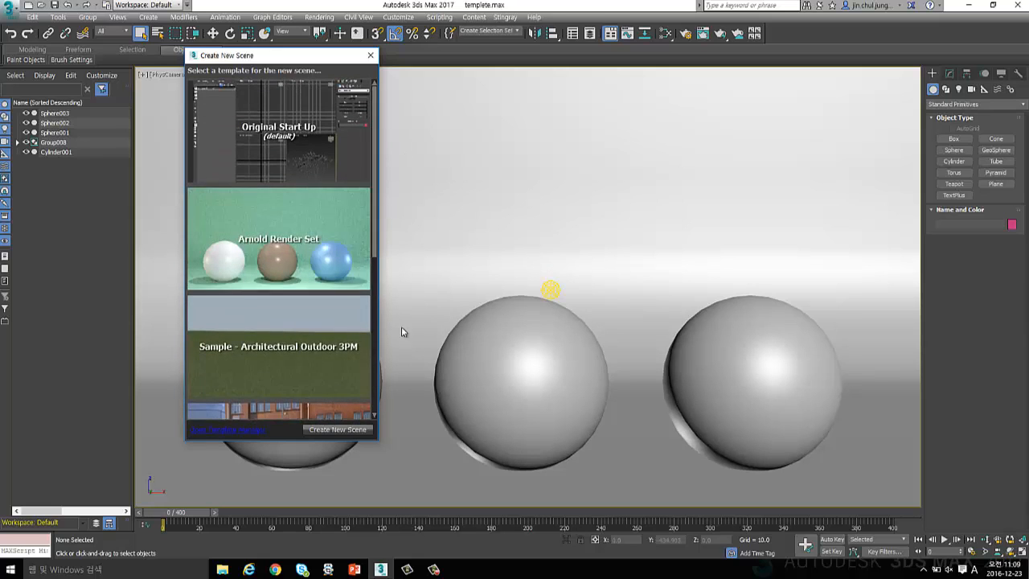
# Step: Open the Template Manager beside the template chooser and add a new template to its list
pyautogui.click(225, 431)
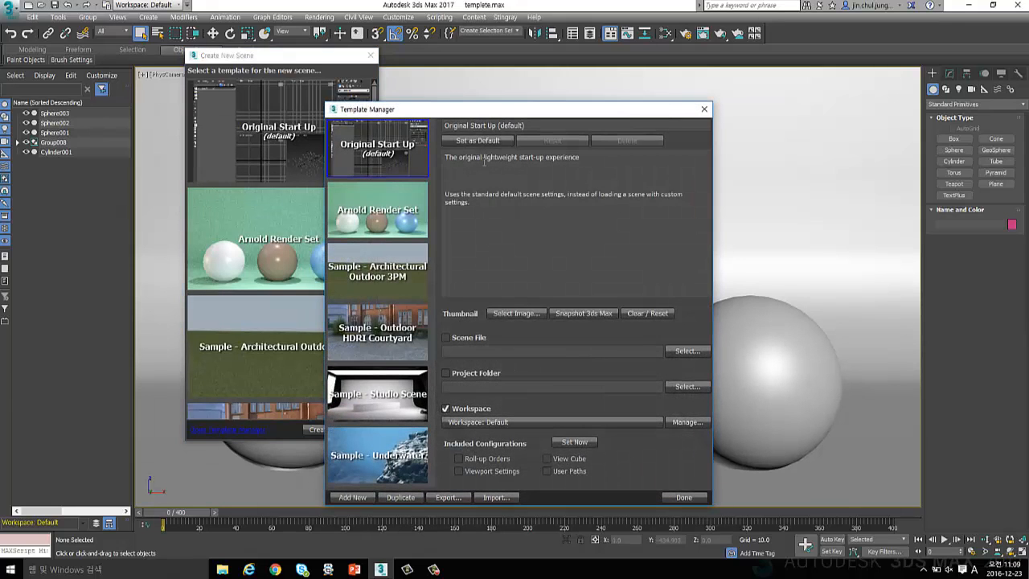
pyautogui.moveTo(493, 111); pyautogui.dragTo(610, 59)
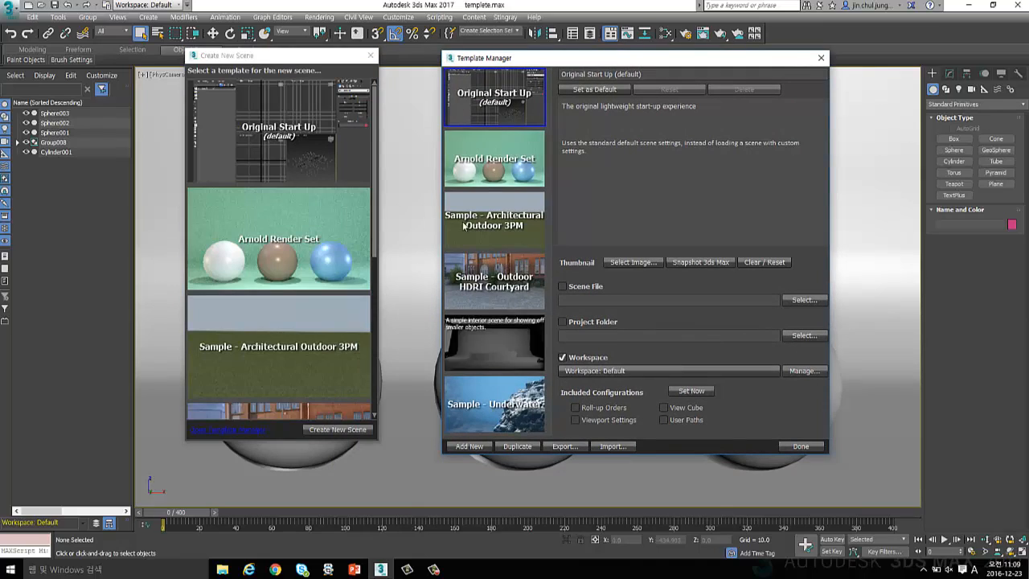
pyautogui.moveTo(696, 64); pyautogui.dragTo(820, 60)
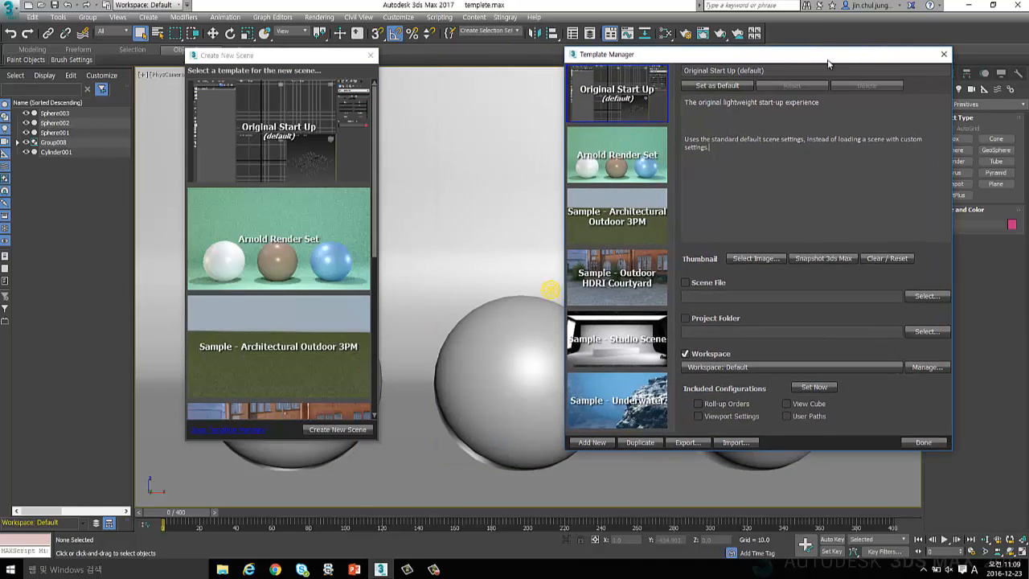
pyautogui.moveTo(827, 59); pyautogui.dragTo(748, 56)
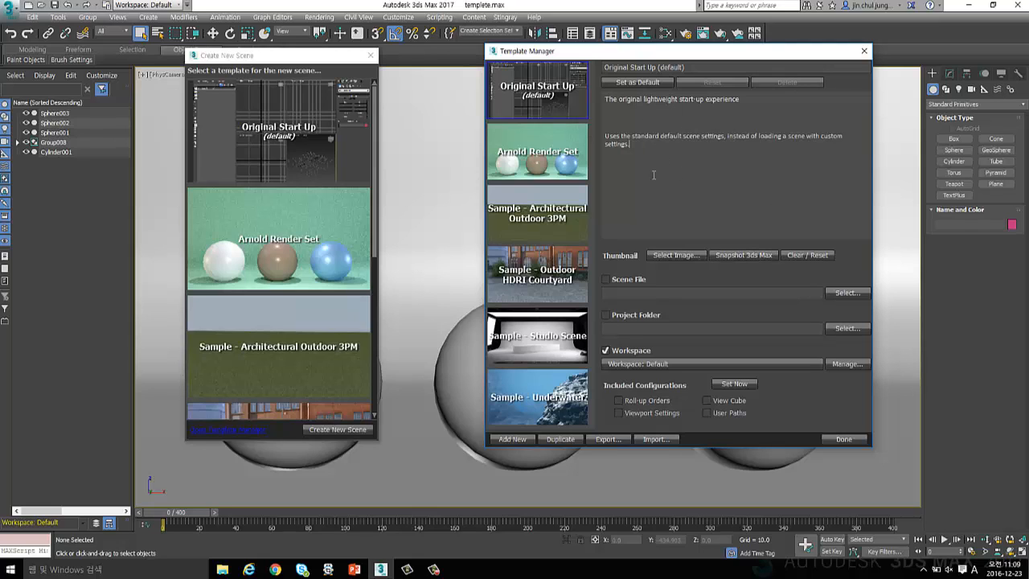
pyautogui.click(501, 440)
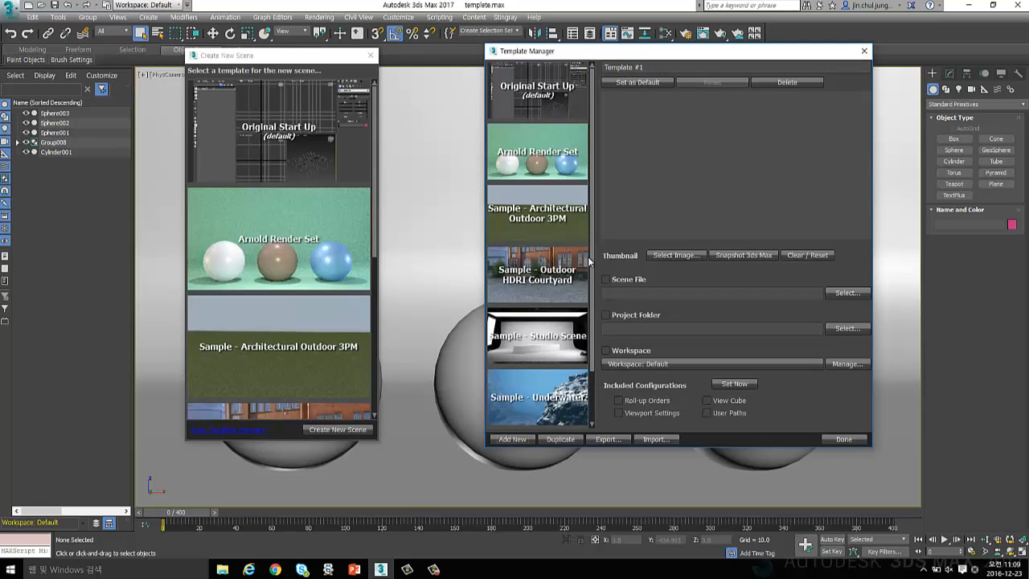
pyautogui.moveTo(592, 259); pyautogui.dragTo(585, 367)
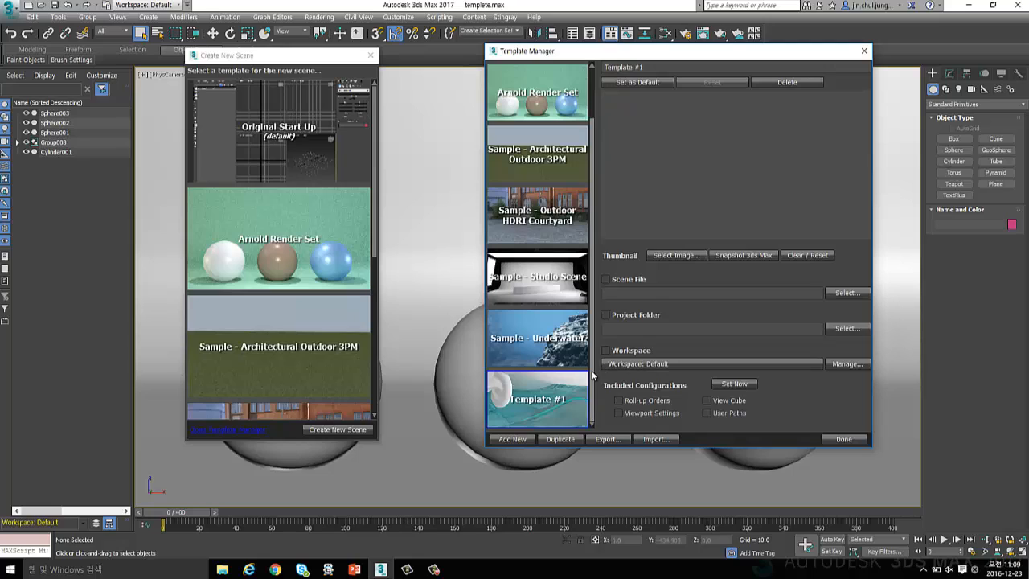
# Step: Name the new template "Arnold Render Preset"
pyautogui.click(655, 69)
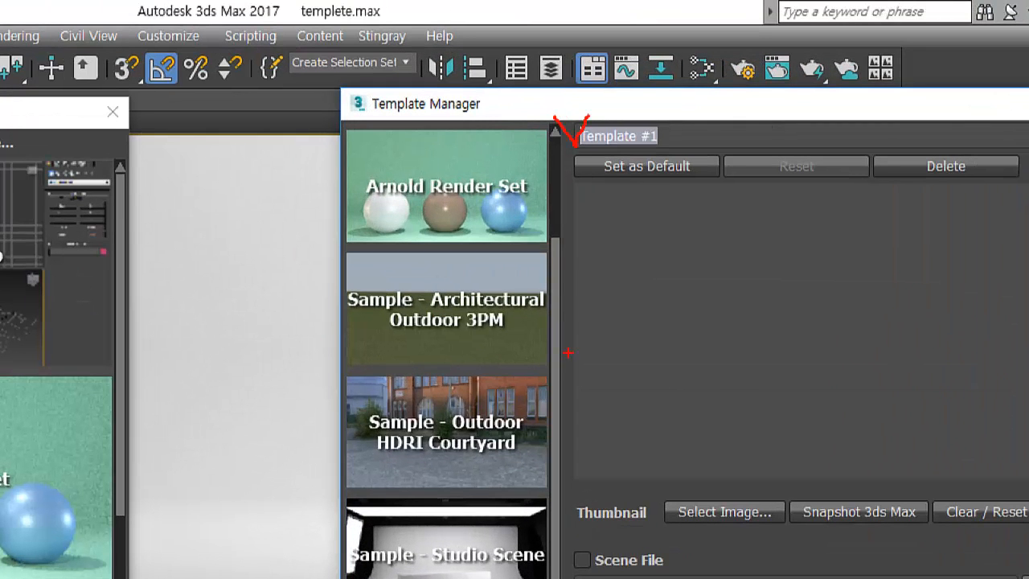
pyautogui.moveTo(566, 372); pyautogui.dragTo(582, 498)
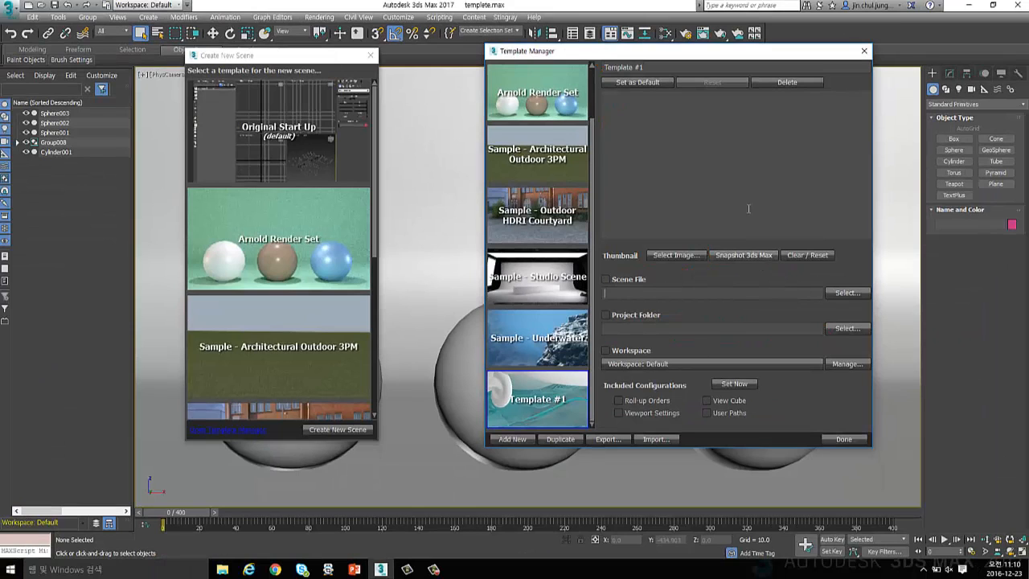
pyautogui.click(704, 219)
pyautogui.click(725, 291)
pyautogui.tripleClick(658, 66)
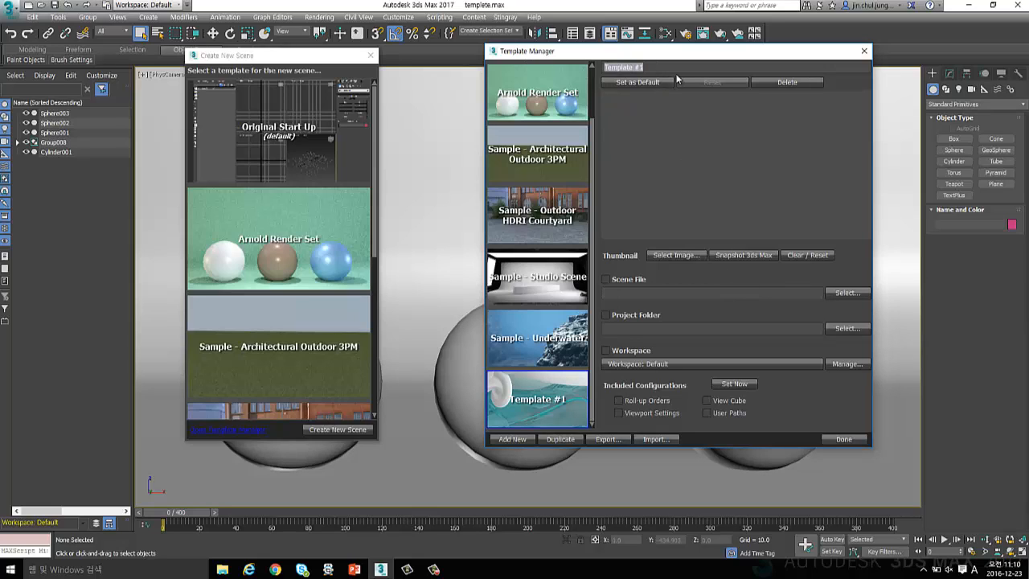
pyautogui.moveTo(690, 58); pyautogui.dragTo(628, 64)
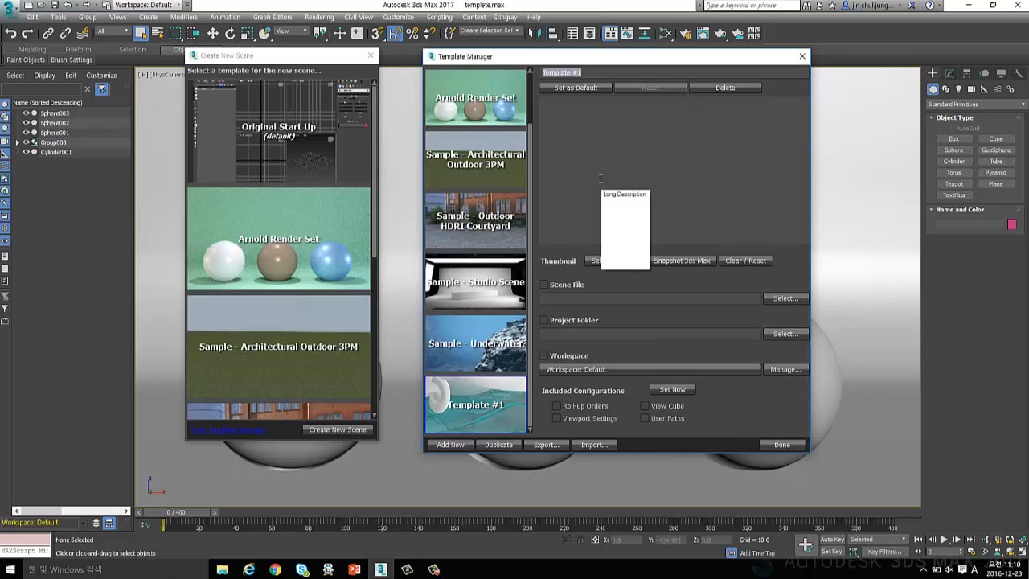
pyautogui.write('Arnold Render')
pyautogui.click(585, 73)
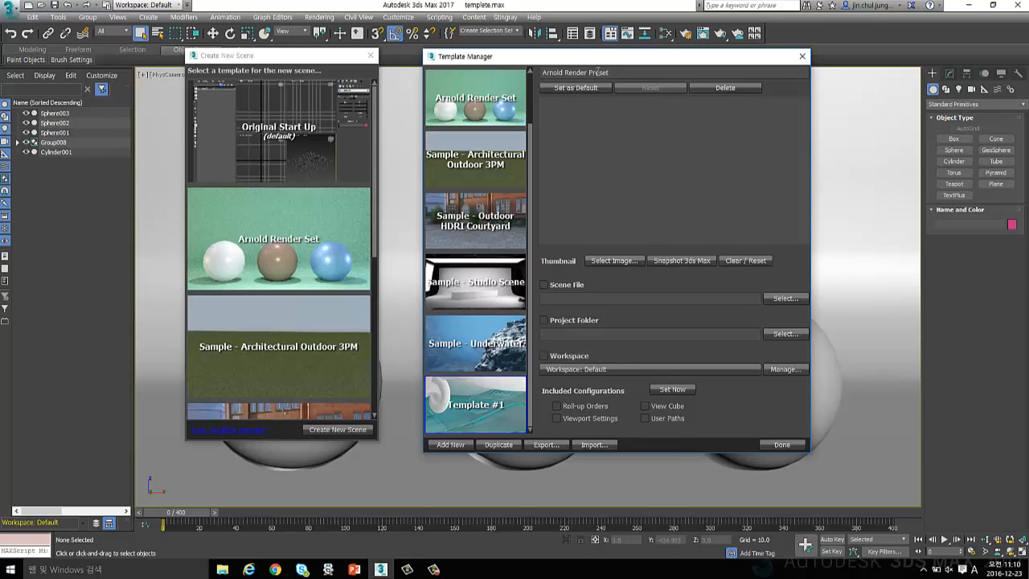
# Step: Enter the template's description: Renderer : Arnold, Resolution: 500*300, Camera : Camera 1, Light : Area 4 units, each on its own line
pyautogui.click(605, 104)
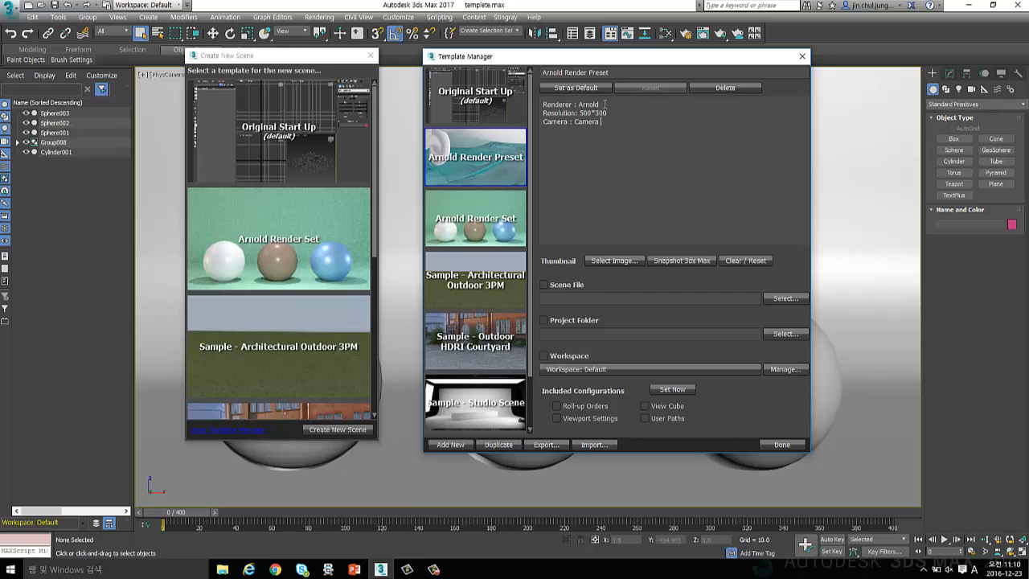
pyautogui.scroll(-1, 605, 105)
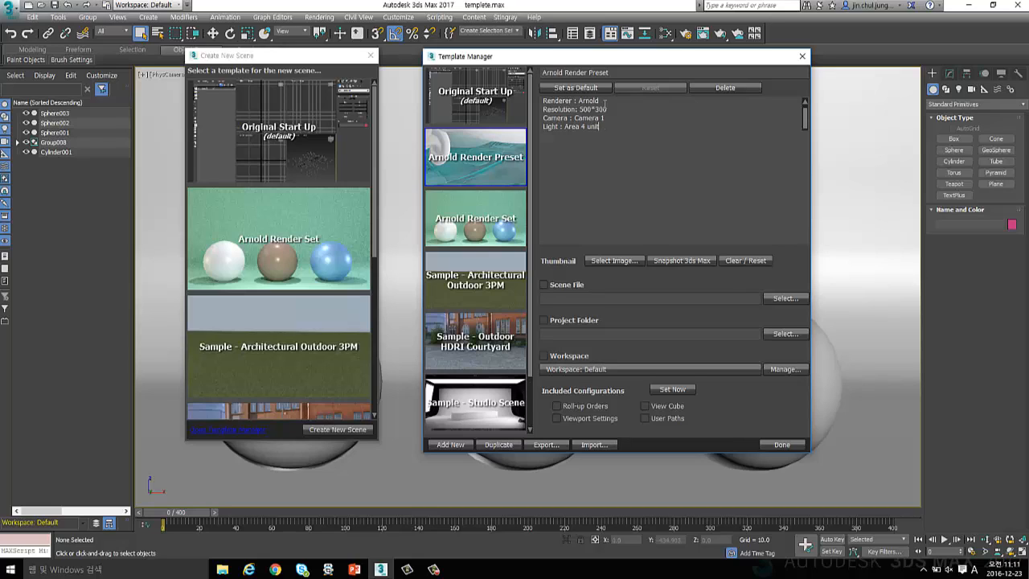
pyautogui.press('Return')
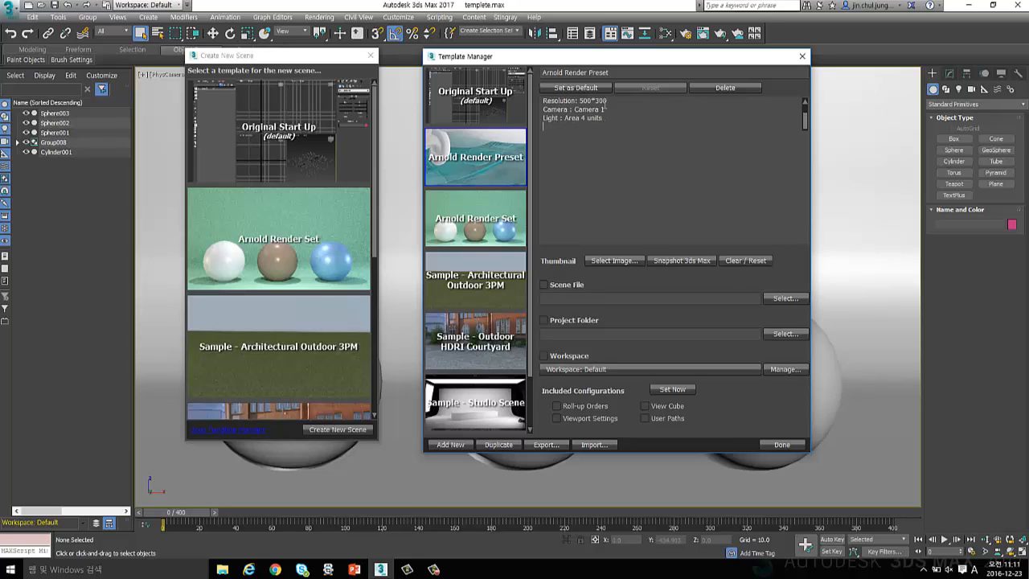
pyautogui.scroll(1, 758, 117)
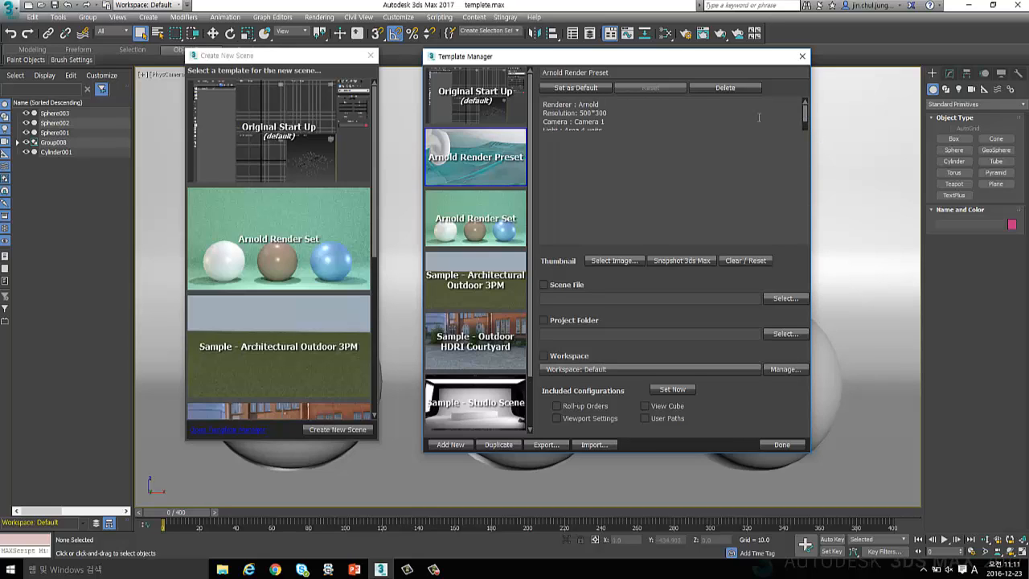
pyautogui.moveTo(610, 125); pyautogui.dragTo(611, 181)
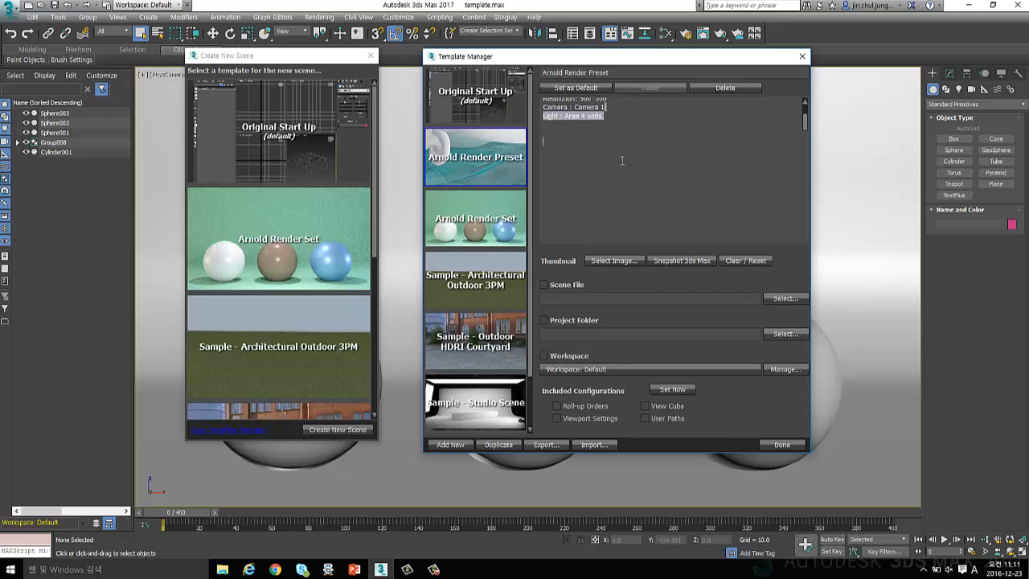
pyautogui.click(616, 108)
pyautogui.moveTo(806, 121); pyautogui.dragTo(807, 105)
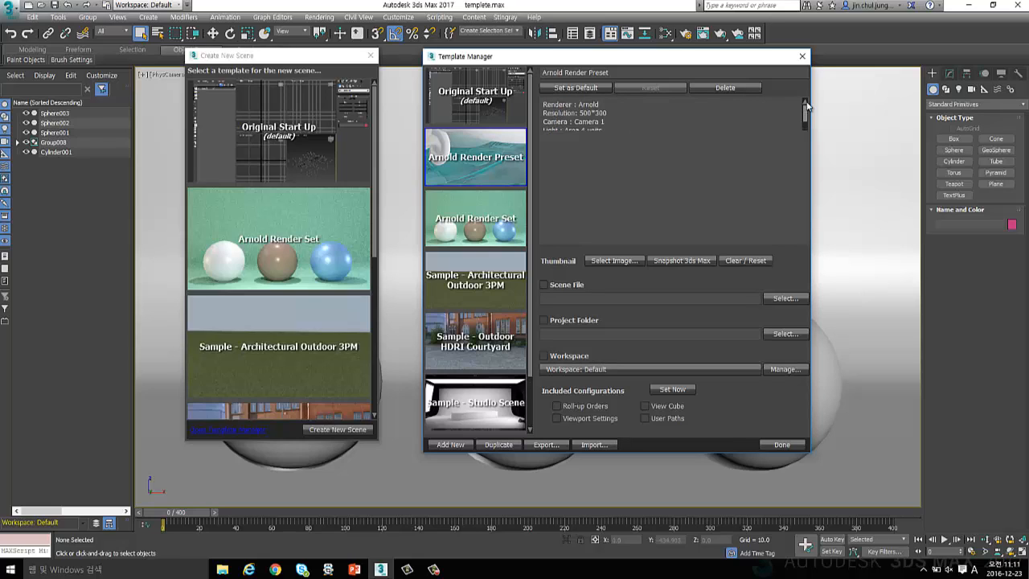
pyautogui.click(653, 139)
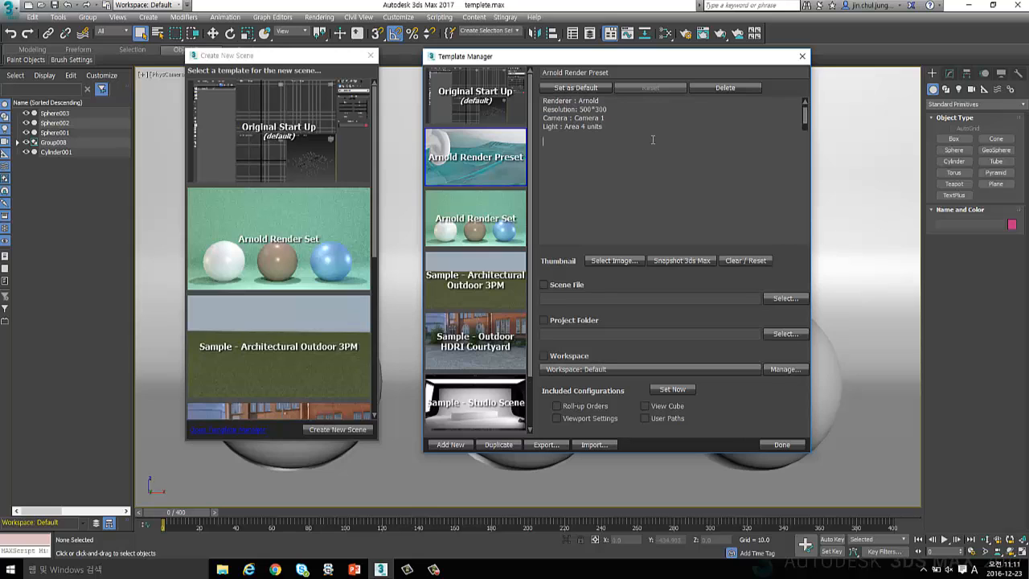
# Step: Use the image arnold.png as the thumbnail of the Arnold Render Preset template
pyautogui.click(608, 261)
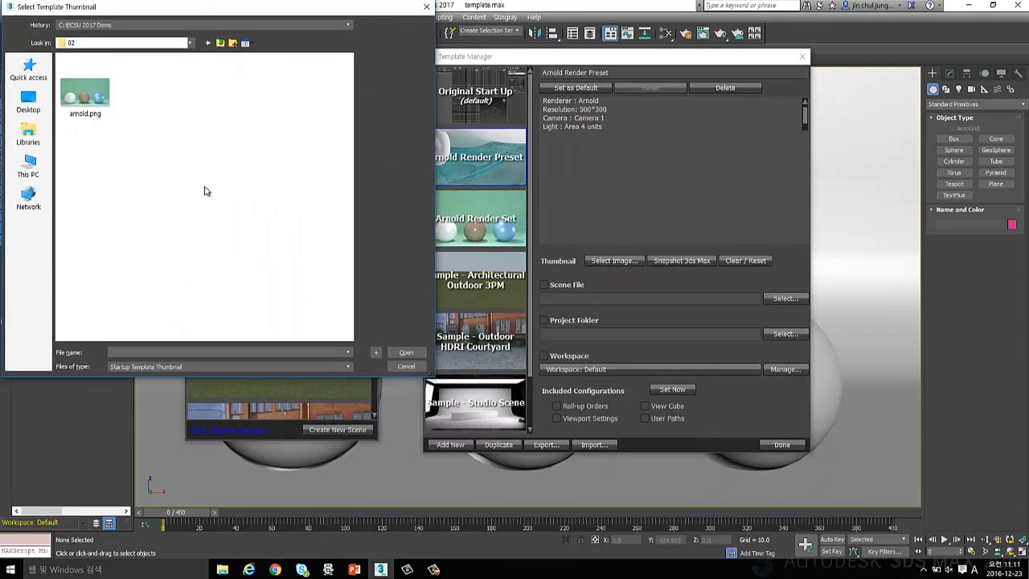
pyautogui.click(94, 110)
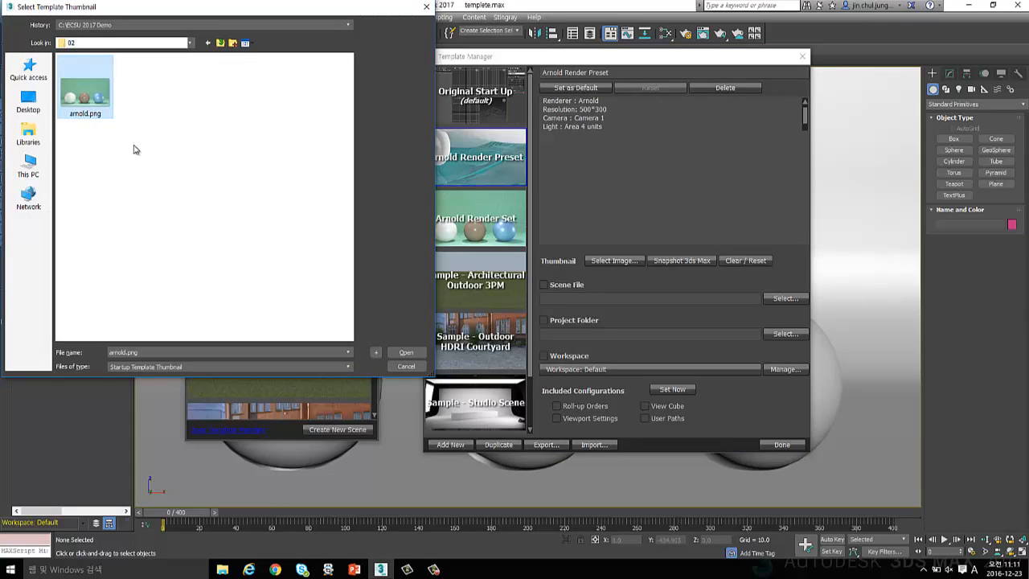
pyautogui.doubleClick(93, 111)
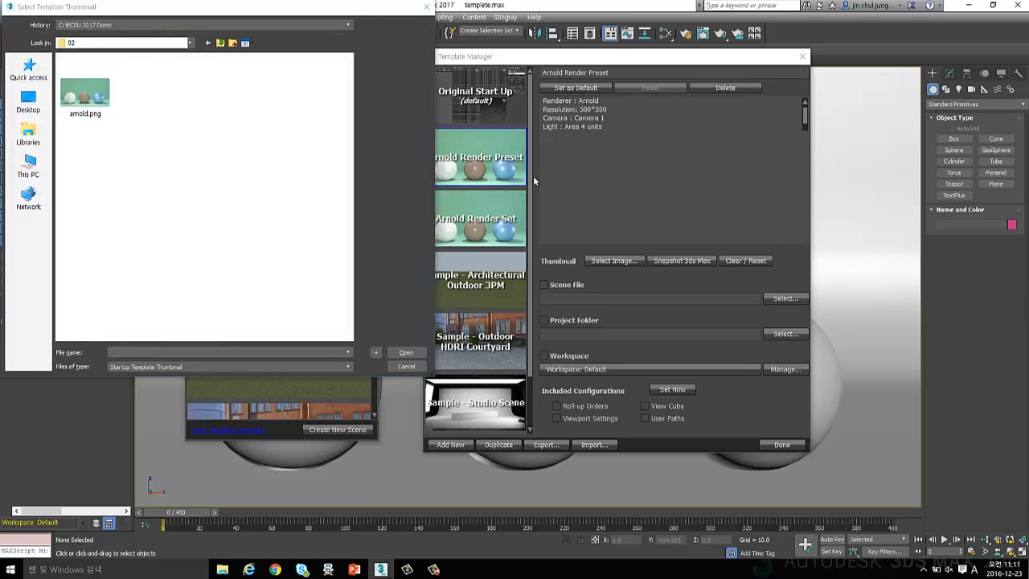
pyautogui.click(406, 366)
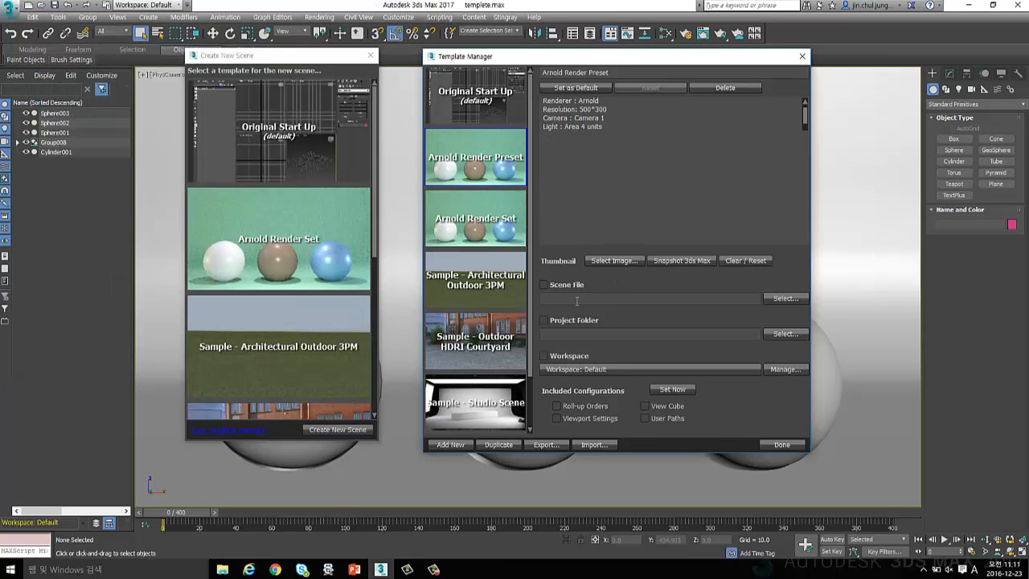
# Step: Assign templete.max from folder 02 as the scene file of the Arnold Render Preset template
pyautogui.click(796, 298)
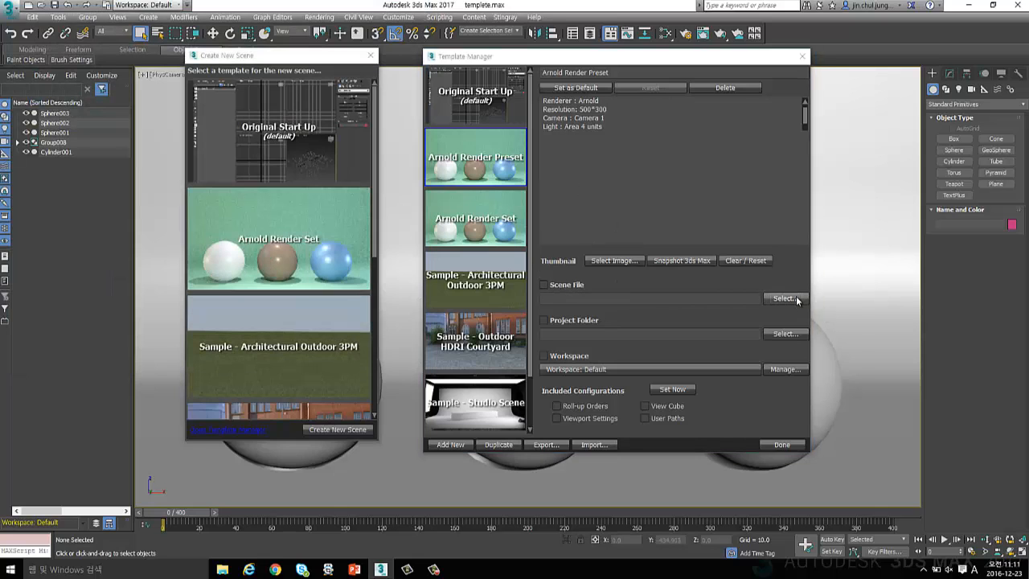
pyautogui.click(756, 161)
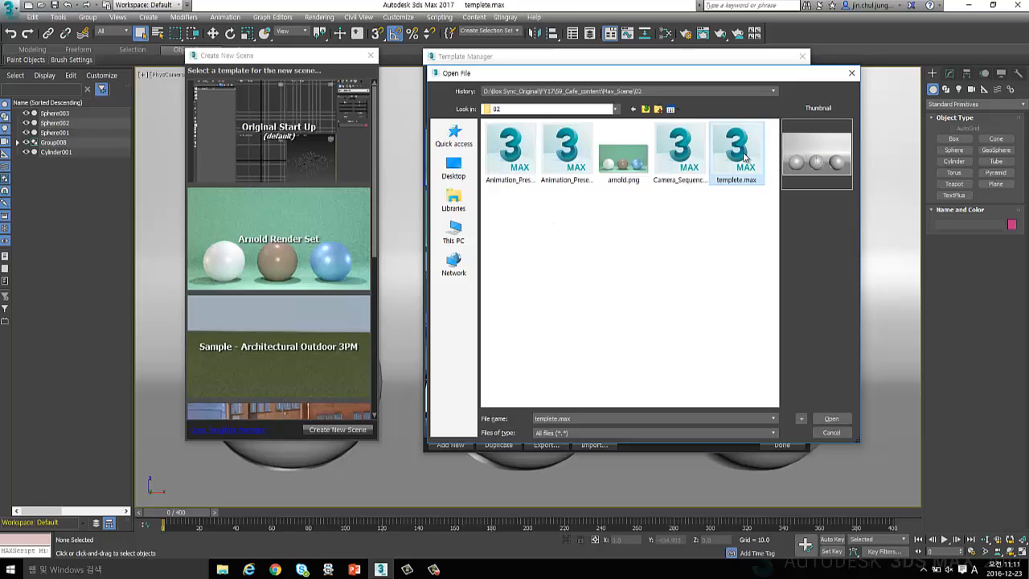
pyautogui.doubleClick(744, 157)
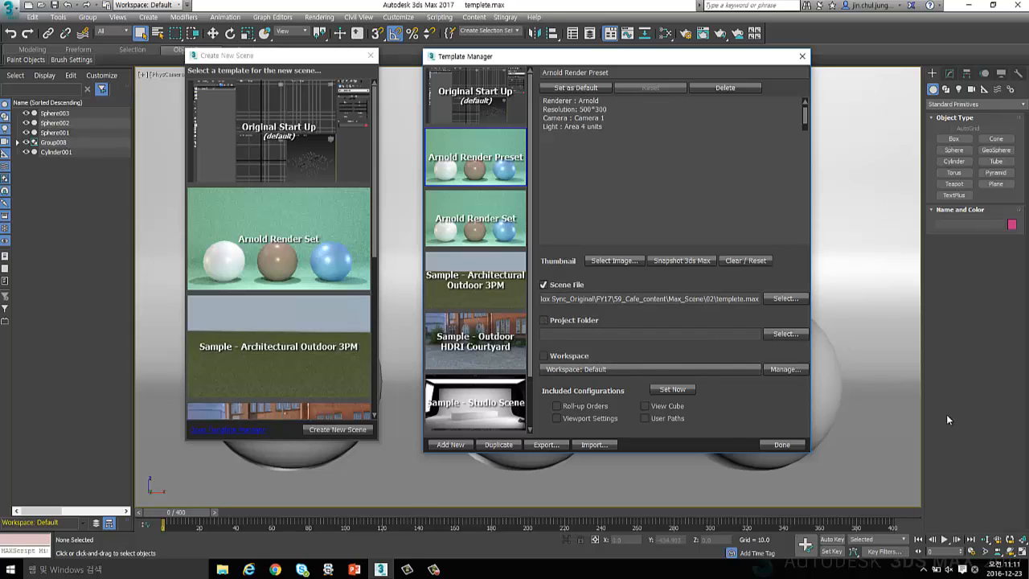
# Step: Finish editing in the Template Manager and close the new-scene template chooser without creating a scene
pyautogui.moveTo(673, 58); pyautogui.dragTo(779, 60)
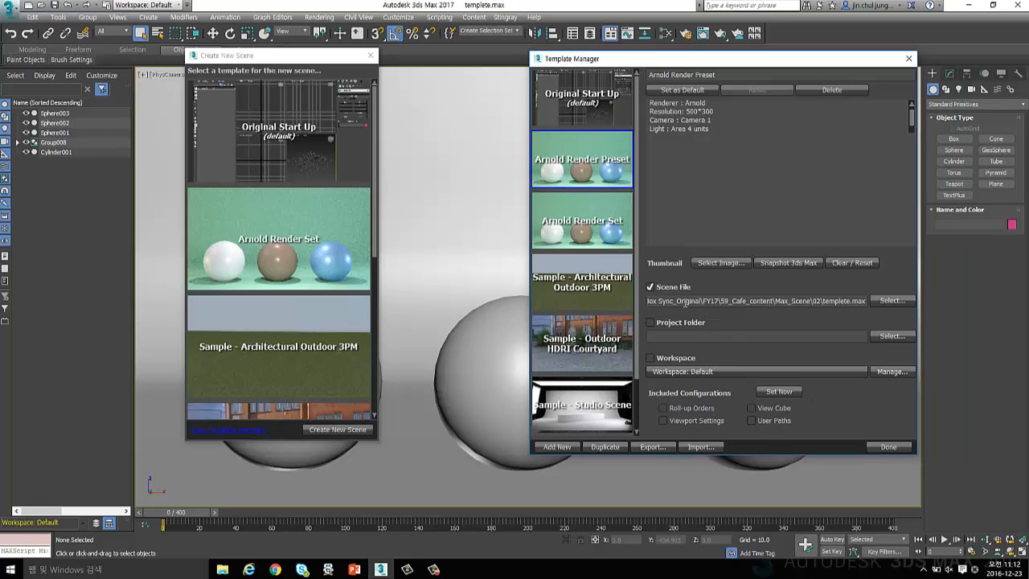
pyautogui.click(888, 448)
pyautogui.click(372, 56)
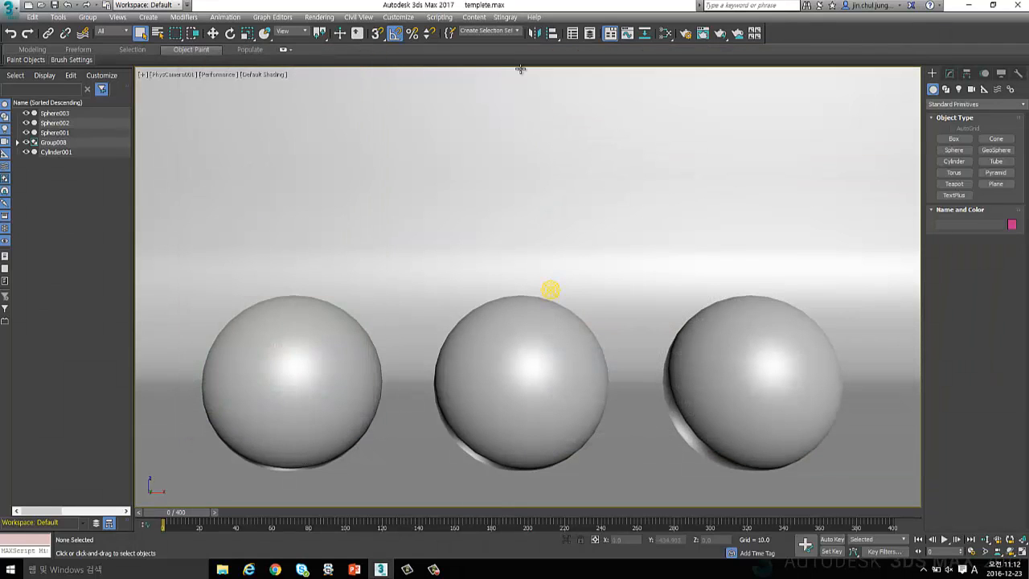
# Step: Check the Arnold Render Preset entry and its description among the Welcome Screen's start-up templates, and close that screen
pyautogui.click(534, 17)
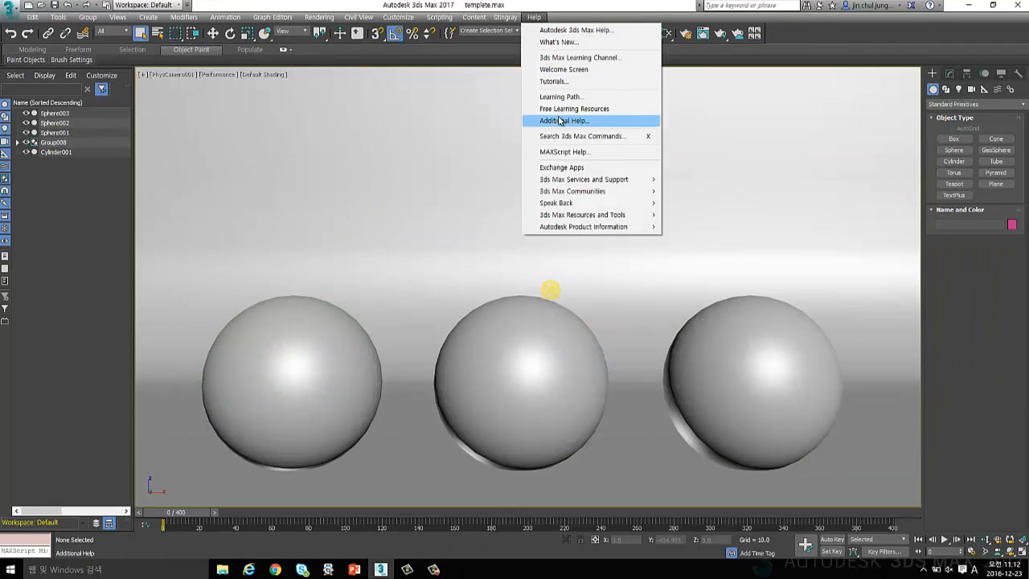
pyautogui.click(563, 69)
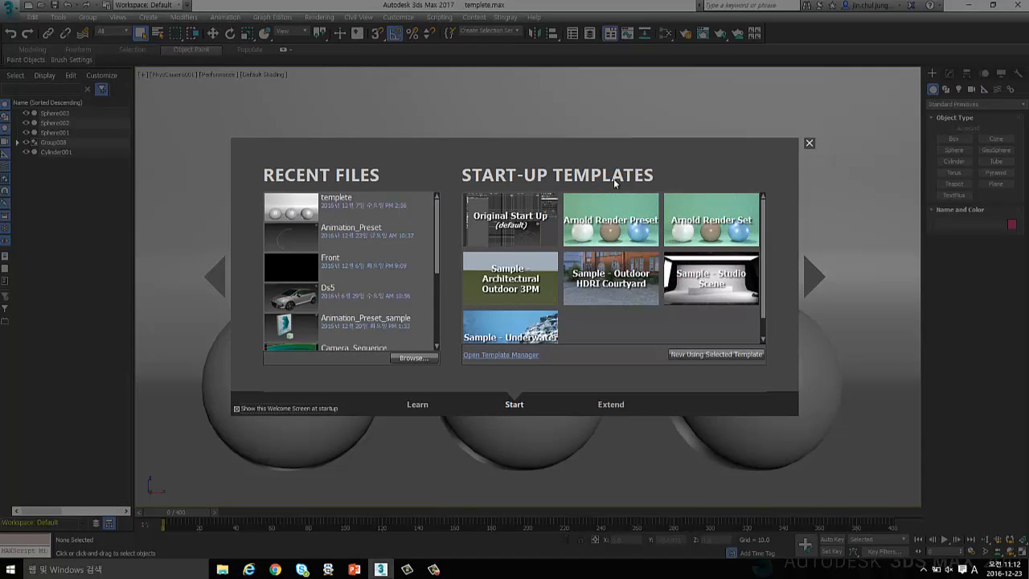
pyautogui.moveTo(605, 209)
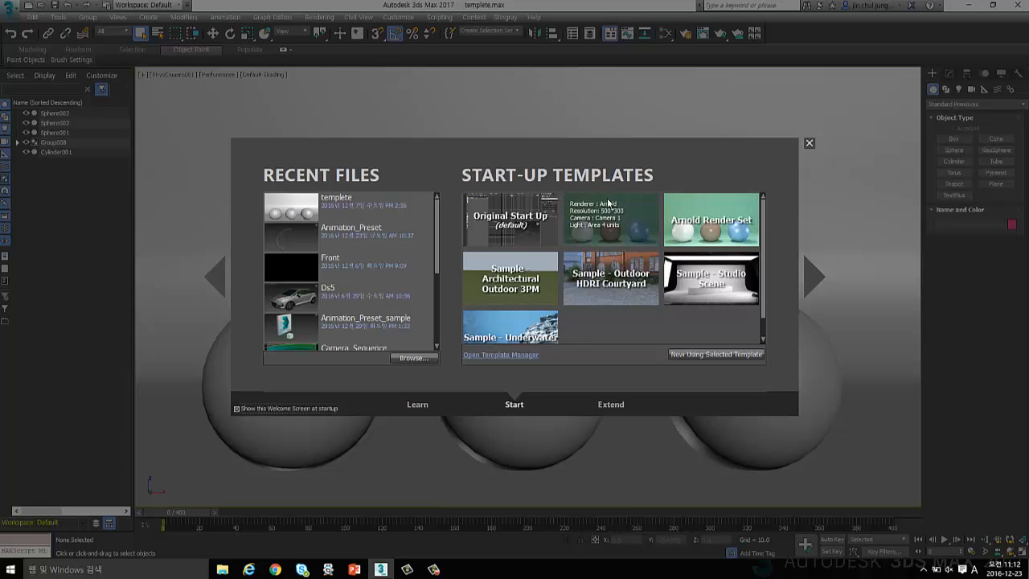
pyautogui.click(810, 145)
# Step: Reset 3ds Max to an empty default scene, confirming the reset
pyautogui.hotkey('alt', 'f')
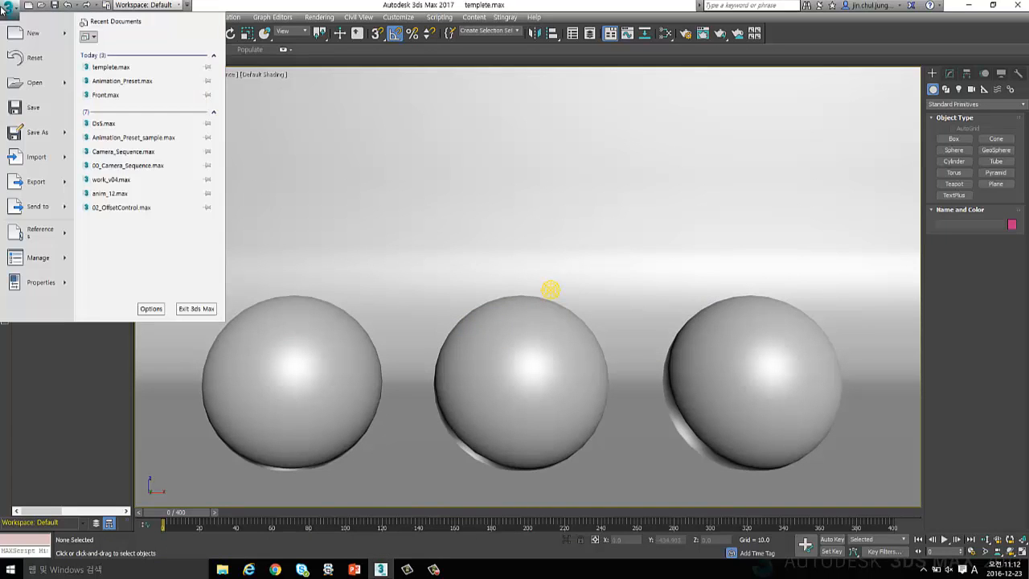
pyautogui.press('Down')
pyautogui.press('Return')
pyautogui.click(515, 299)
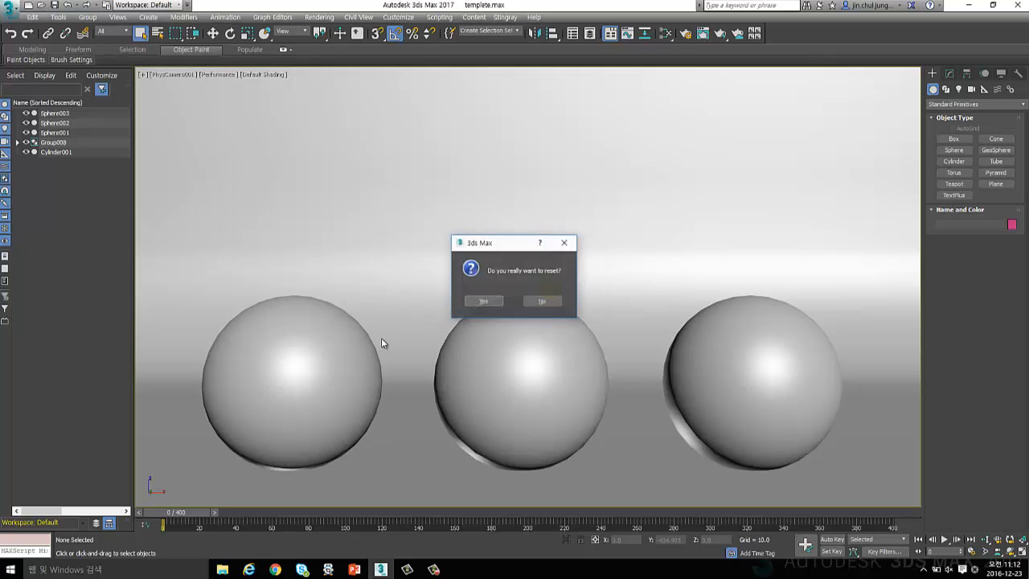
pyautogui.click(482, 299)
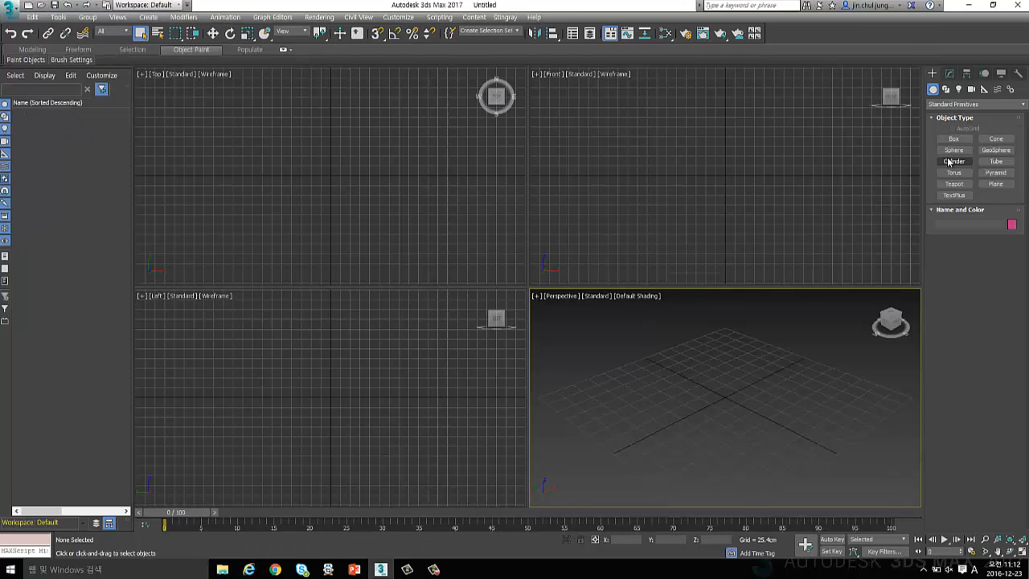
pyautogui.click(953, 150)
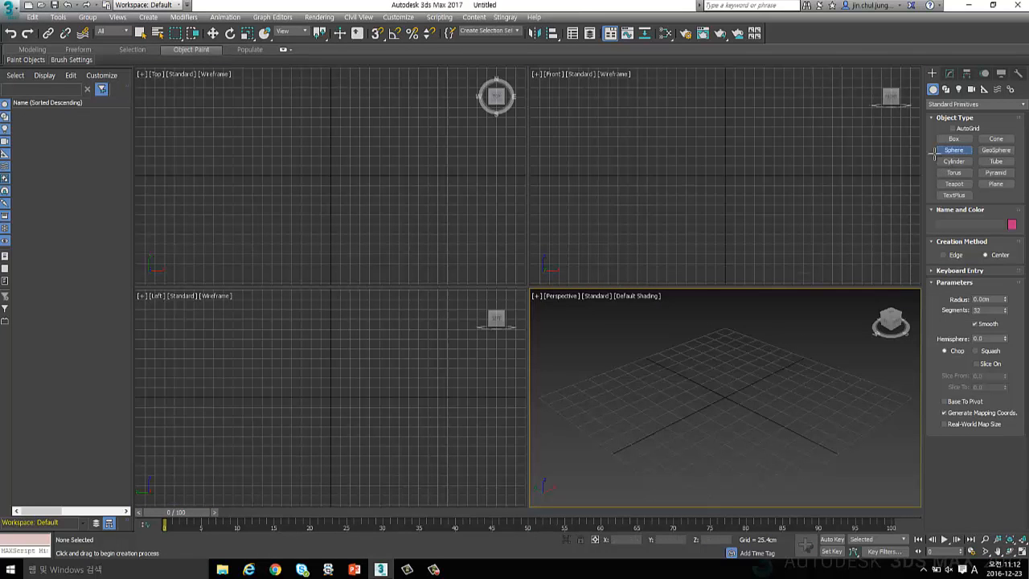
pyautogui.click(359, 161)
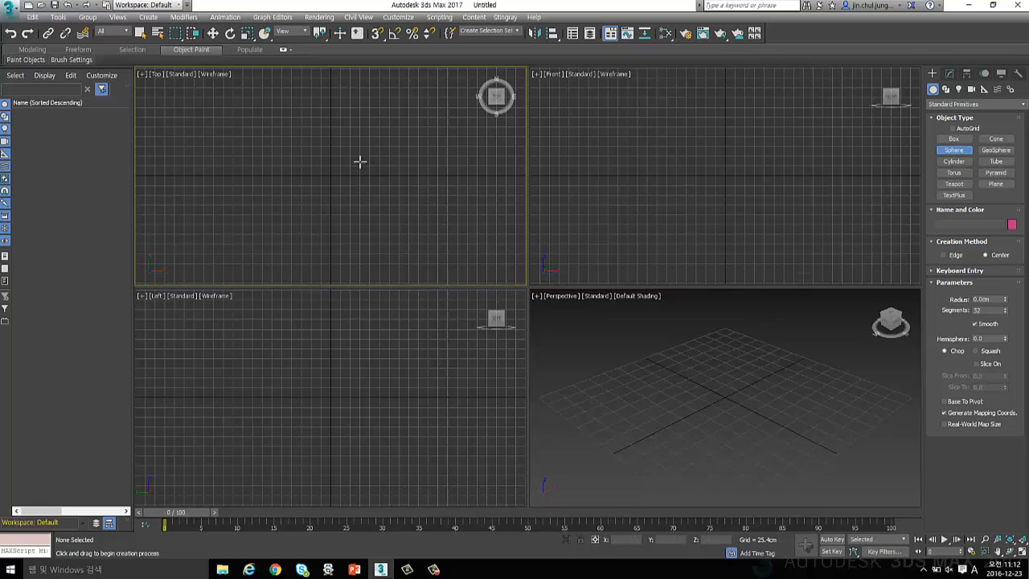
pyautogui.click(7, 7)
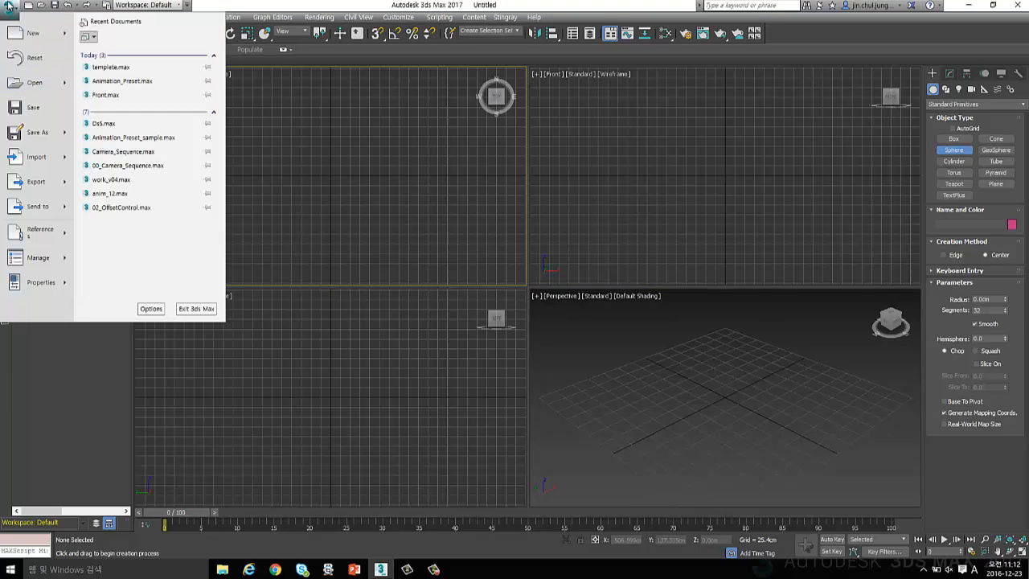
pyautogui.click(250, 17)
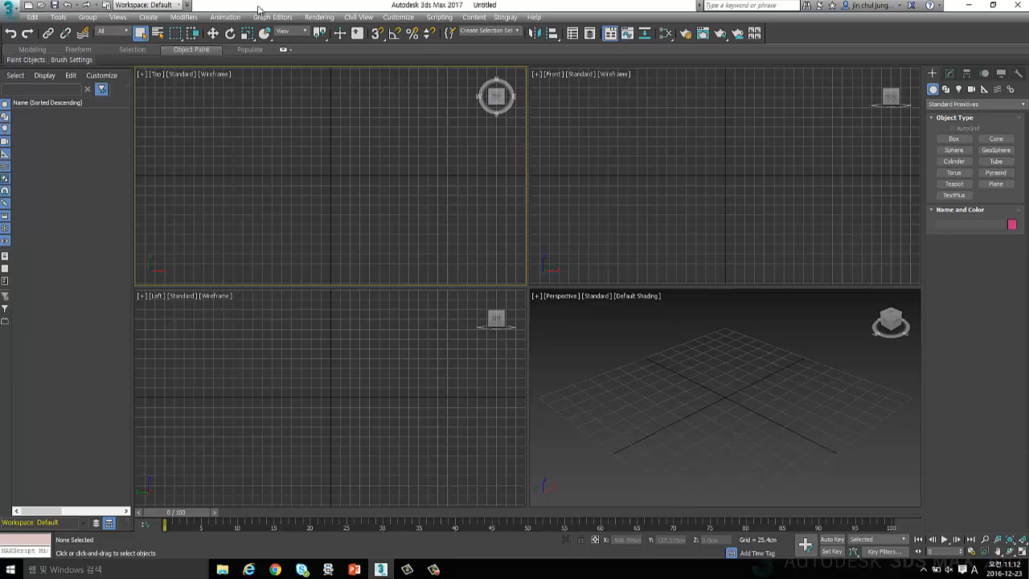
# Step: Create a new scene from the Arnold Render Preset start-up template on the Welcome Screen
pyautogui.click(533, 17)
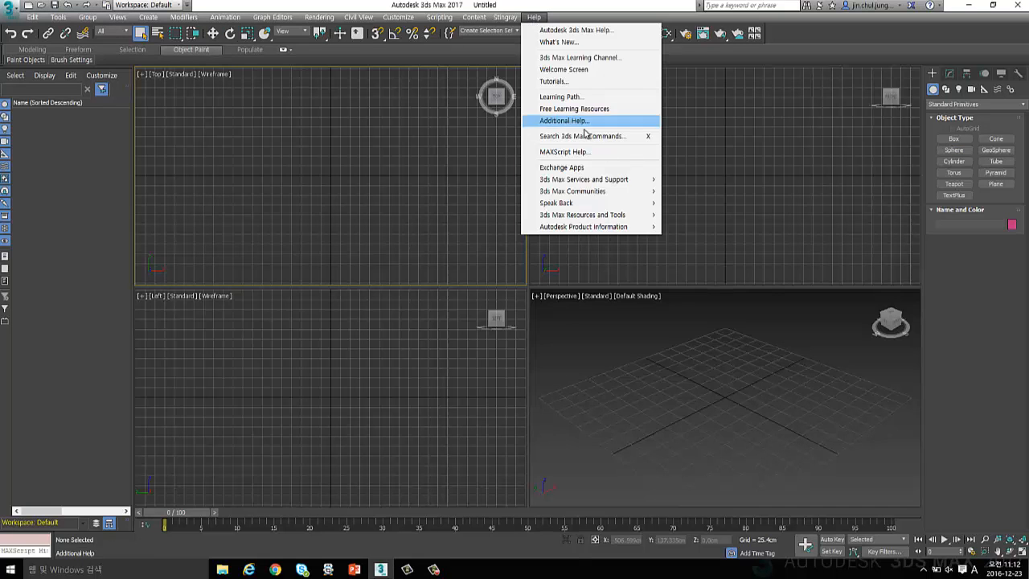
pyautogui.click(595, 71)
pyautogui.moveTo(639, 225)
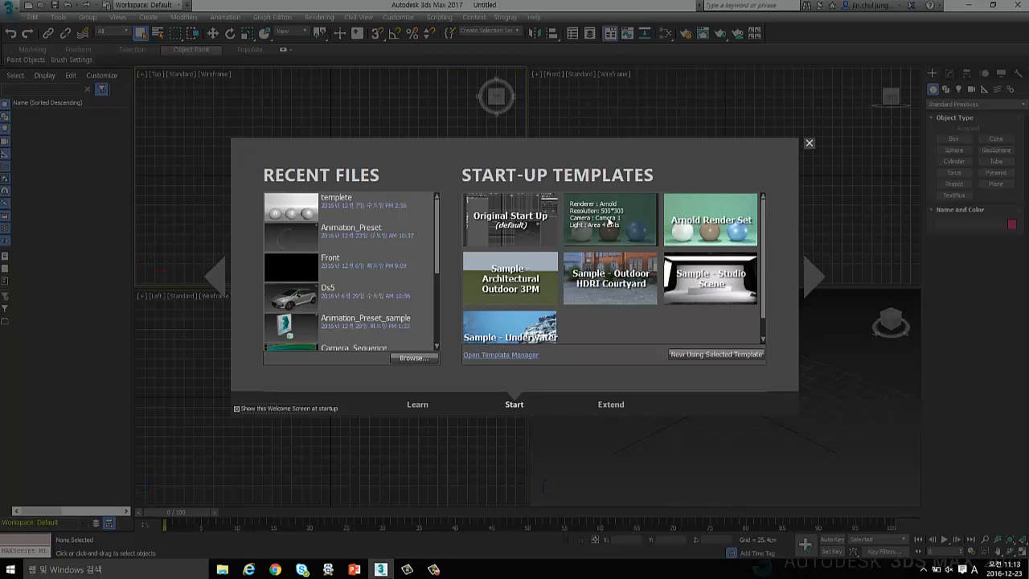
pyautogui.moveTo(610, 274)
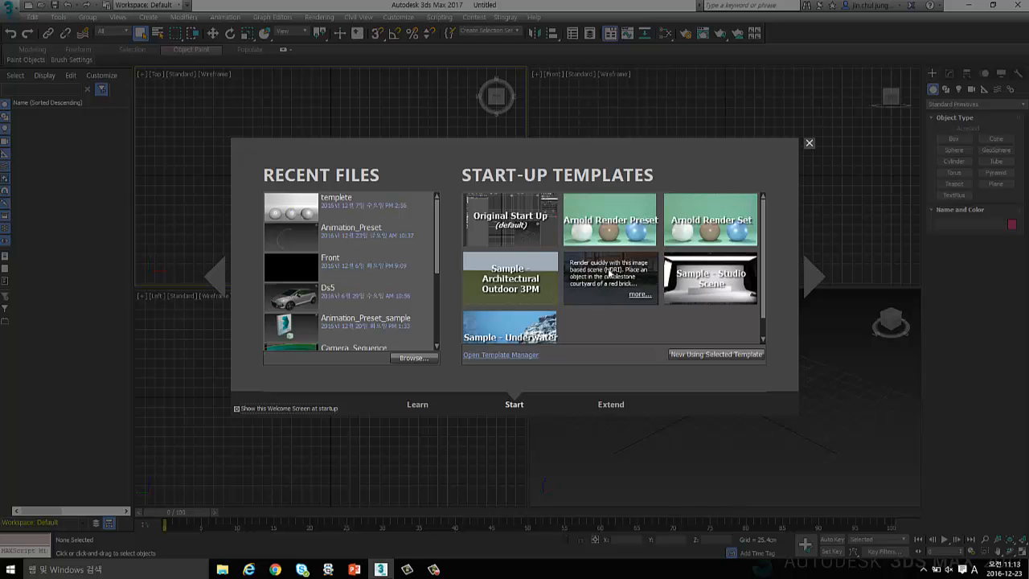
pyautogui.click(609, 273)
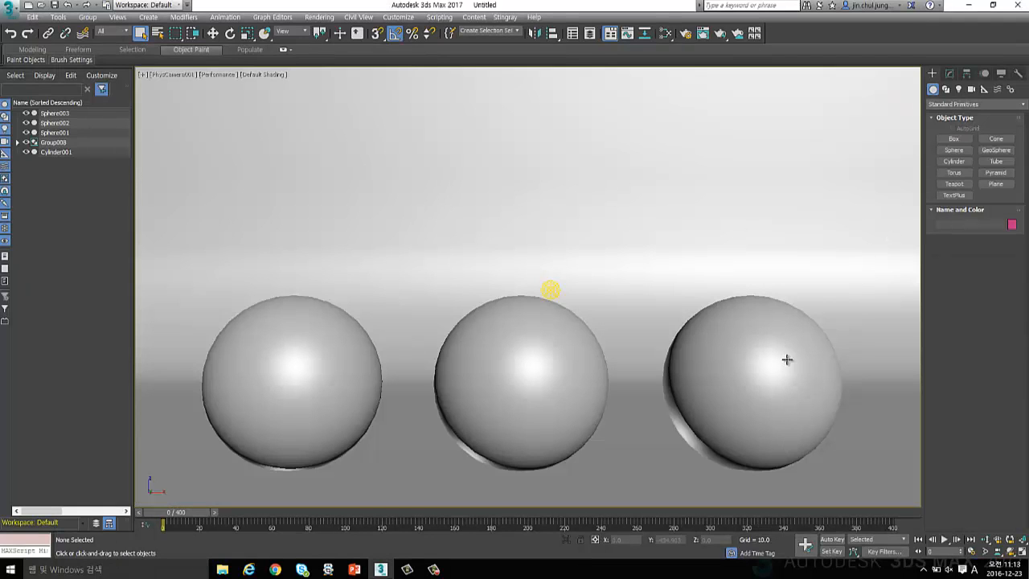
# Step: Delete the three spheres from the template scene, start the Sphere tool, and undo the deletion
pyautogui.click(780, 362)
pyautogui.keyDown('ctrl'); pyautogui.click(515, 395); pyautogui.keyUp('ctrl')
pyautogui.keyDown('ctrl'); pyautogui.click(319, 379); pyautogui.keyUp('ctrl')
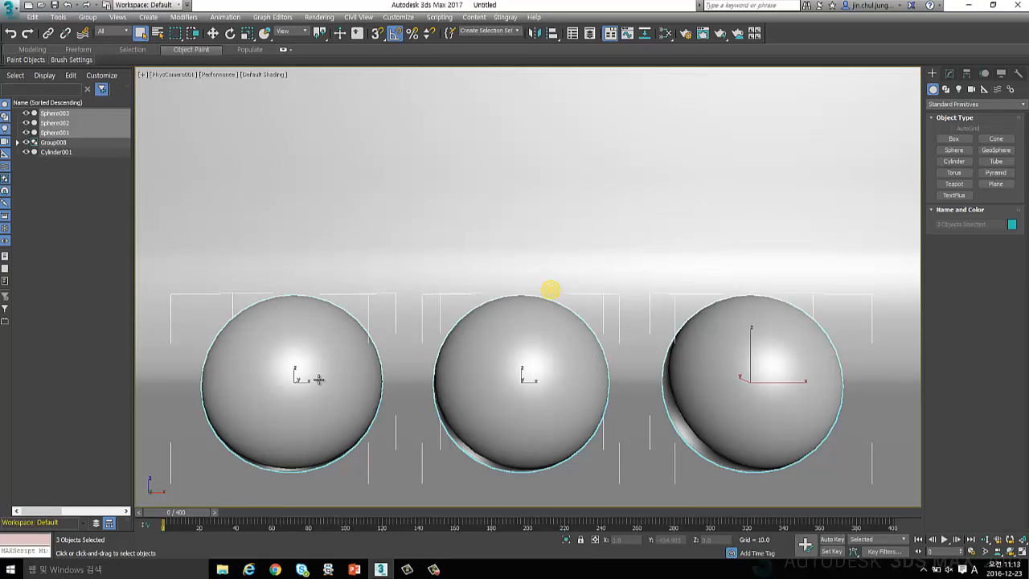
pyautogui.press('Delete')
pyautogui.click(953, 149)
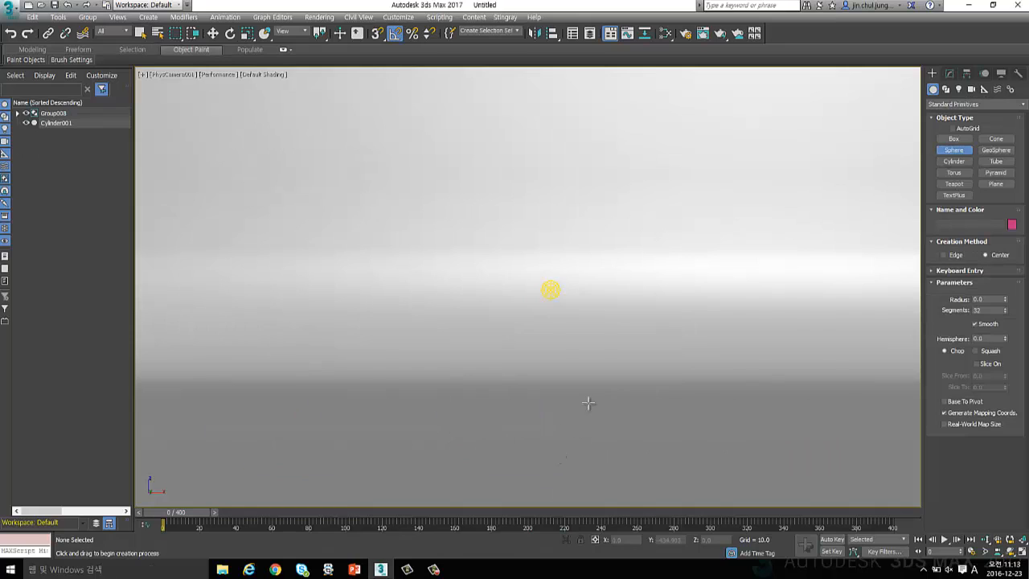
pyautogui.hotkey('ctrl', 'z')
pyautogui.click(954, 139)
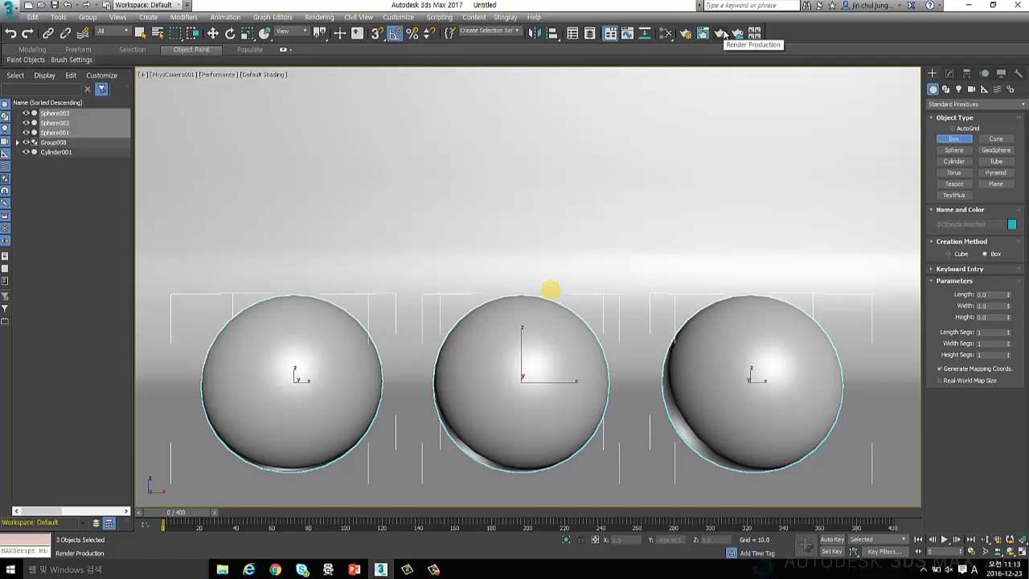
pyautogui.click(64, 315)
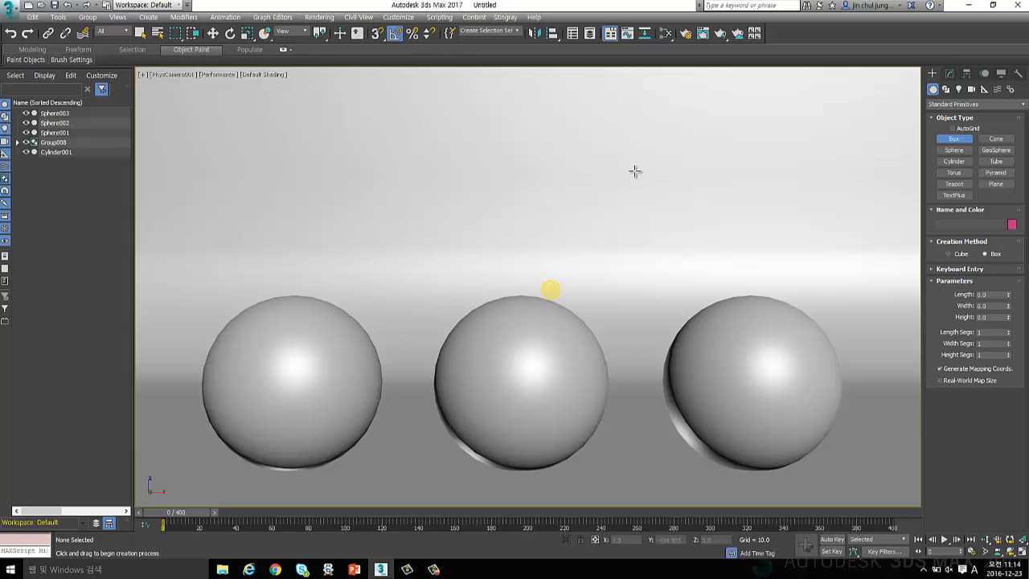
pyautogui.rightClick(619, 306)
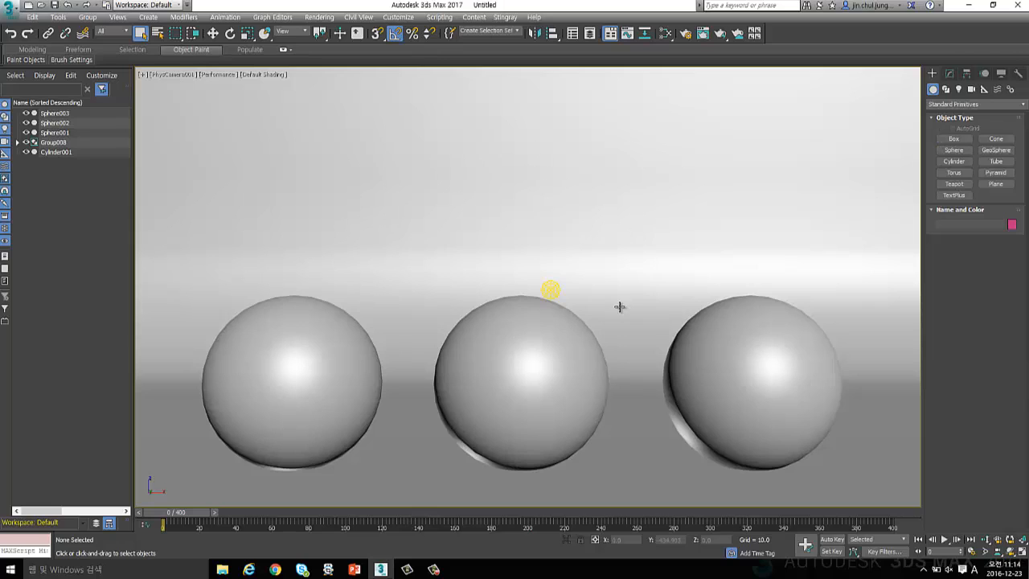
pyautogui.rightClick(550, 288)
pyautogui.click(551, 291)
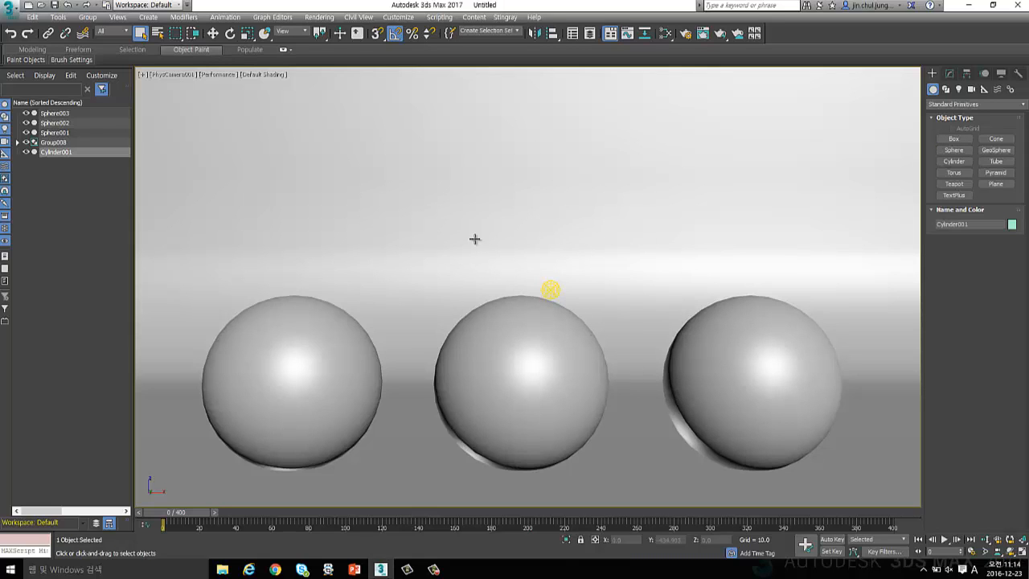
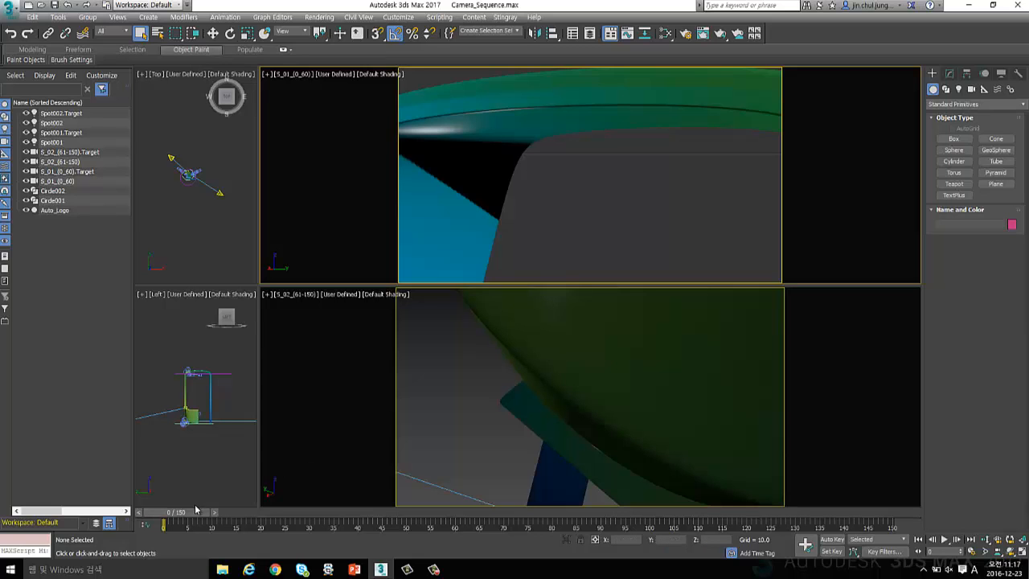
# Step: Scrub the Camera_Sequence animation and examine how the two cameras move around the logo in an enlarged Top view
pyautogui.moveTo(178, 517); pyautogui.dragTo(231, 275)
pyautogui.click(232, 210)
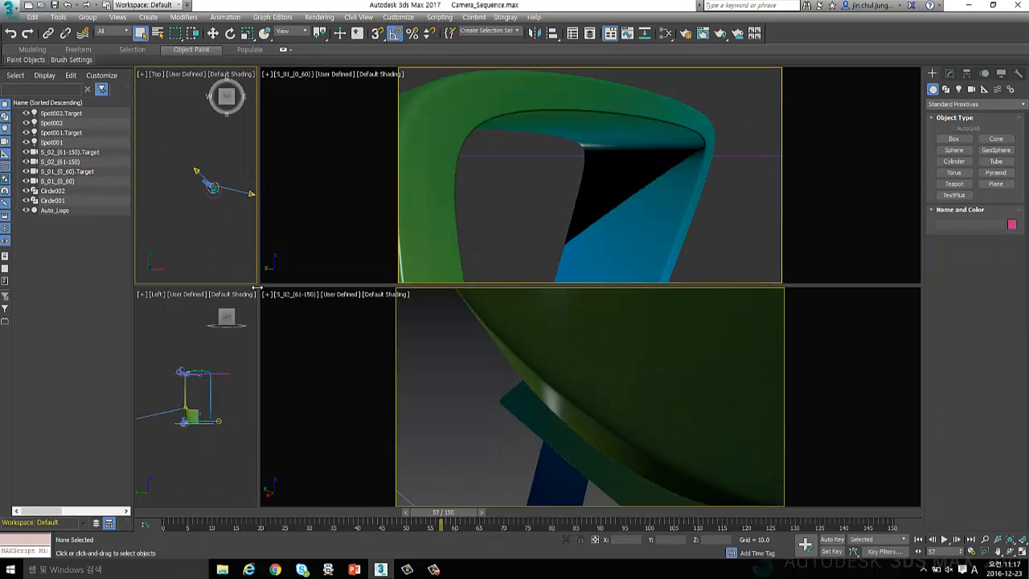
pyautogui.moveTo(258, 283); pyautogui.dragTo(843, 440)
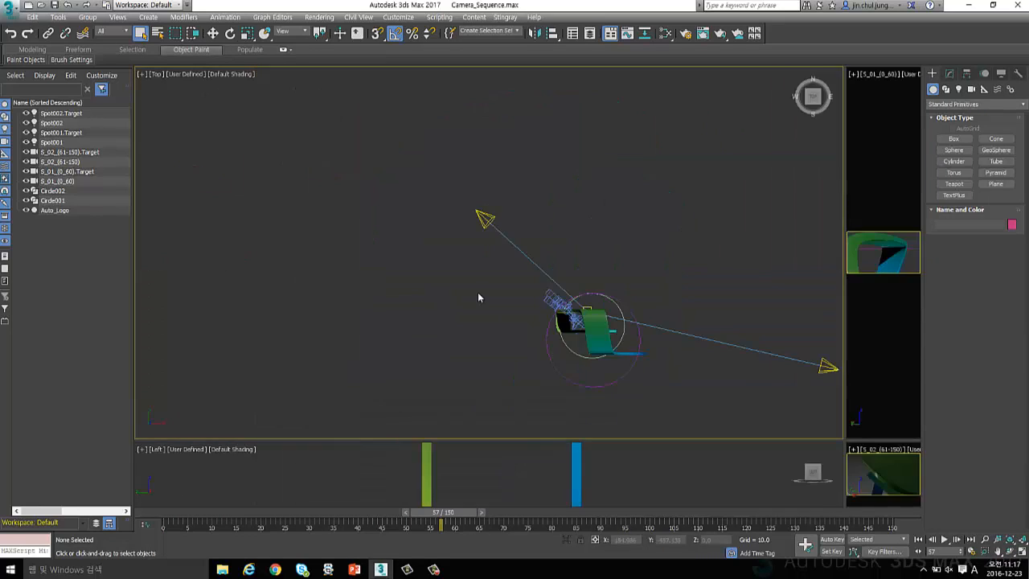
pyautogui.scroll(3, 477, 292)
pyautogui.scroll(-5, 367, 244)
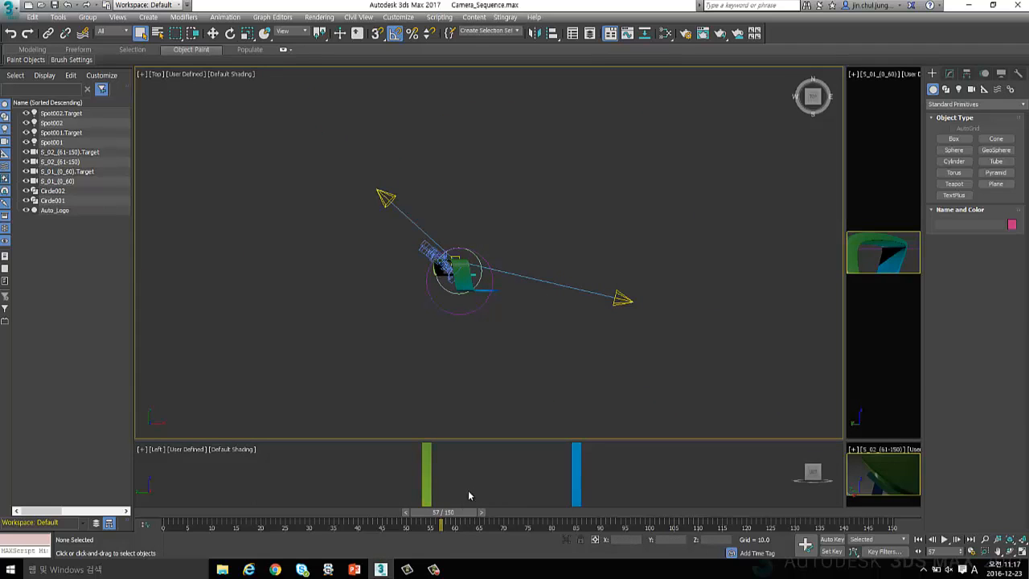
pyautogui.moveTo(457, 513); pyautogui.dragTo(553, 299)
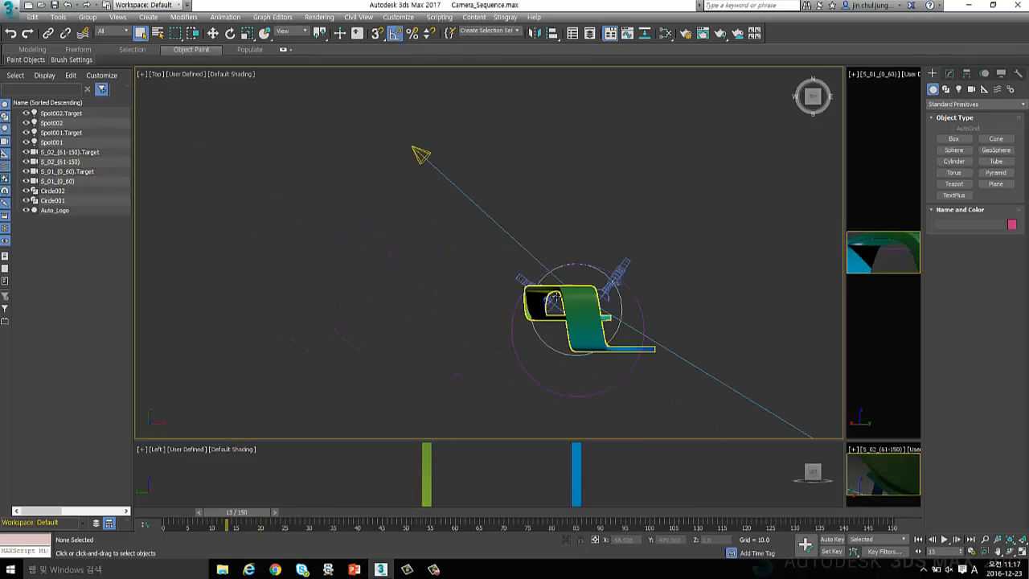
pyautogui.moveTo(553, 299); pyautogui.dragTo(377, 247, button='middle')
pyautogui.scroll(4, 365, 240)
pyautogui.moveTo(229, 512); pyautogui.dragTo(137, 483)
pyautogui.moveTo(844, 440); pyautogui.dragTo(291, 270)
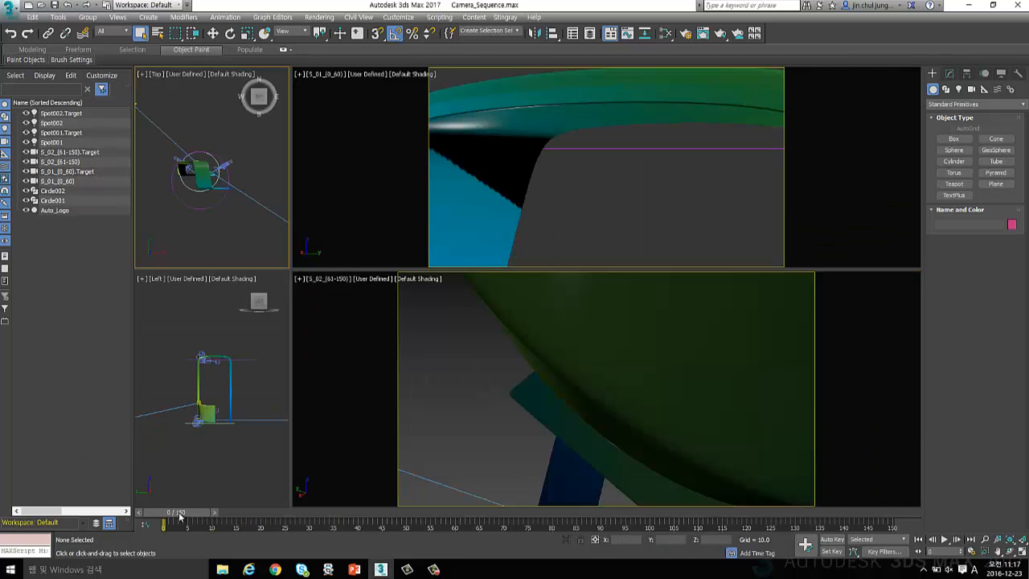
# Step: Scrub the opening frames to check the shot seen through the S_01_(0_60) camera, ending back at frame 0
pyautogui.moveTo(180, 517); pyautogui.dragTo(322, 515)
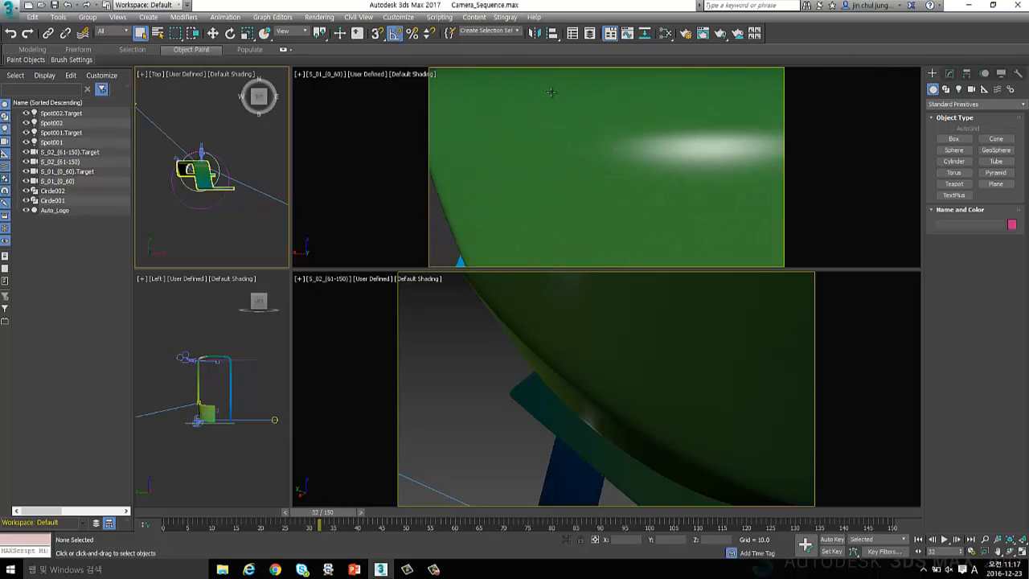
pyautogui.moveTo(326, 512); pyautogui.dragTo(165, 490)
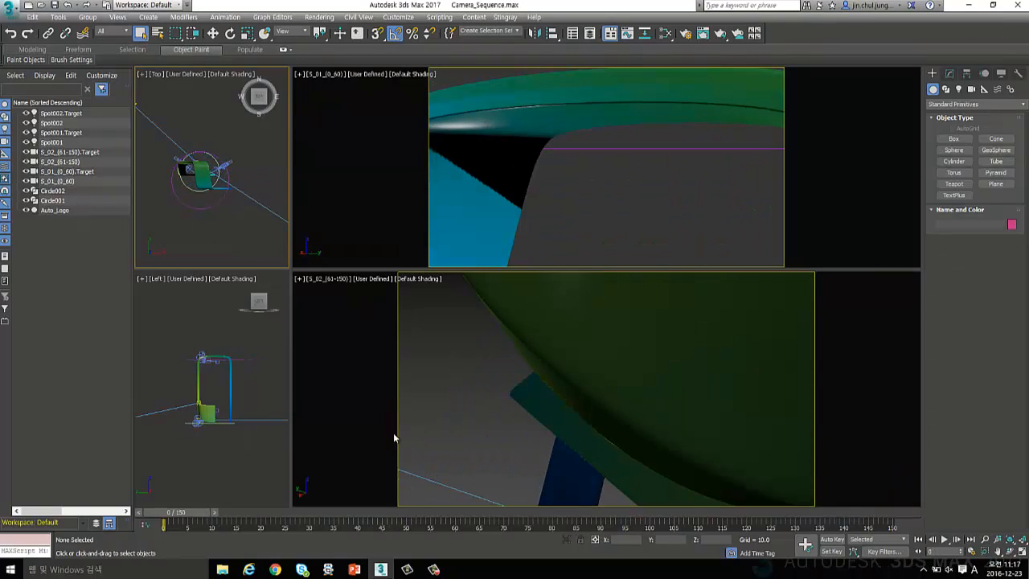
# Step: Show the Camera Sequencer below the viewports
pyautogui.click(393, 433)
pyautogui.click(319, 17)
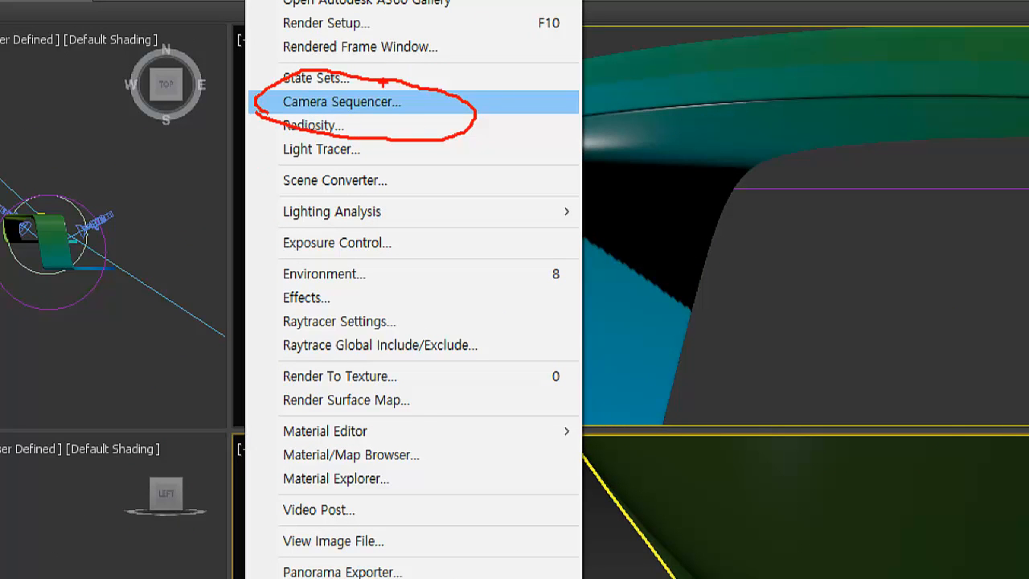
pyautogui.click(373, 103)
pyautogui.click(322, 18)
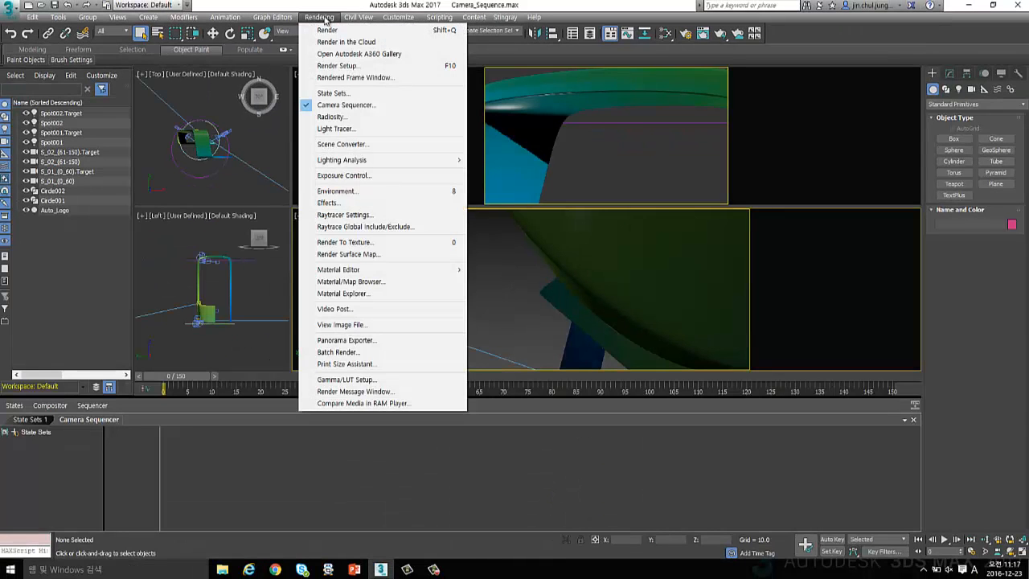
pyautogui.click(234, 491)
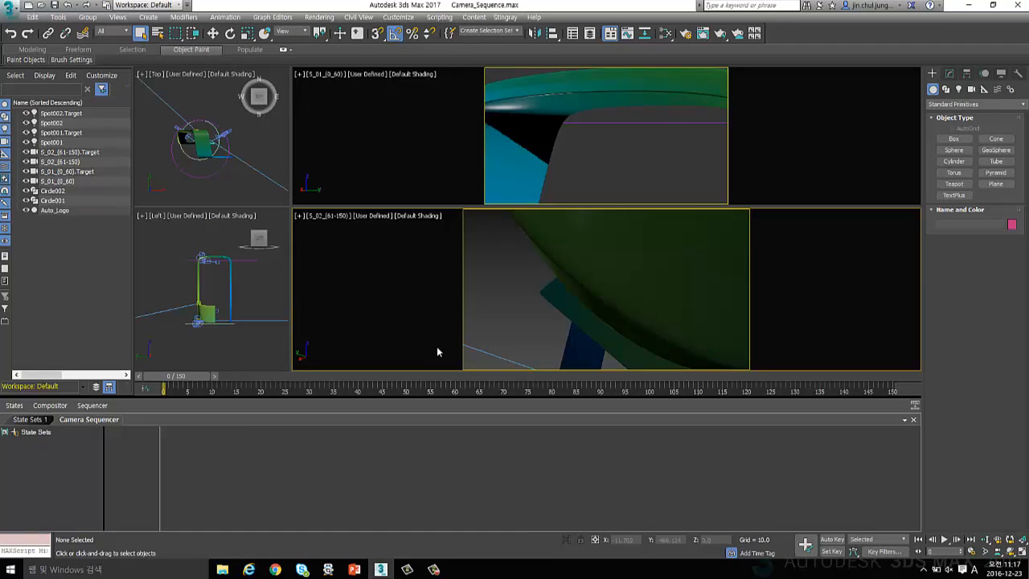
# Step: Compare the State Sets list with the Camera Sequencer and add two shot states to the sequencer
pyautogui.click(32, 419)
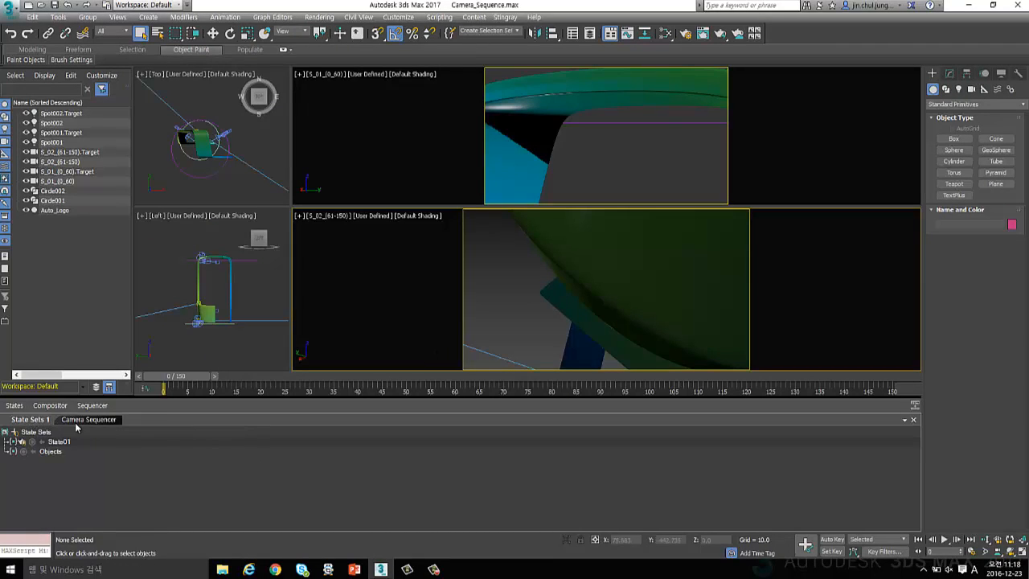
pyautogui.click(81, 420)
pyautogui.click(32, 420)
pyautogui.click(89, 420)
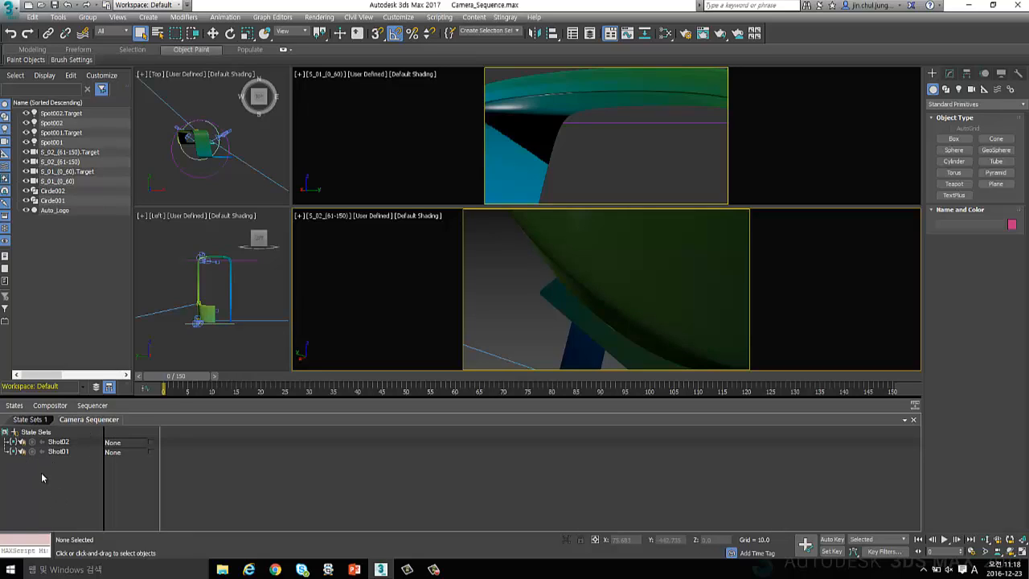
# Step: Assign camera S_01_(0_60) to Shot02 and camera S_02_(61-150) to Shot01
pyautogui.click(132, 447)
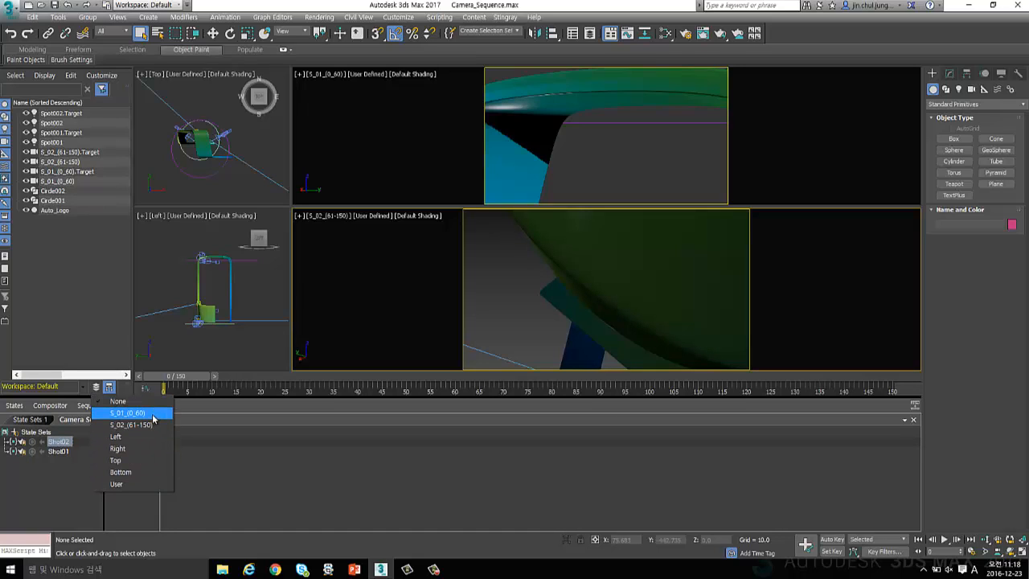
pyautogui.click(153, 414)
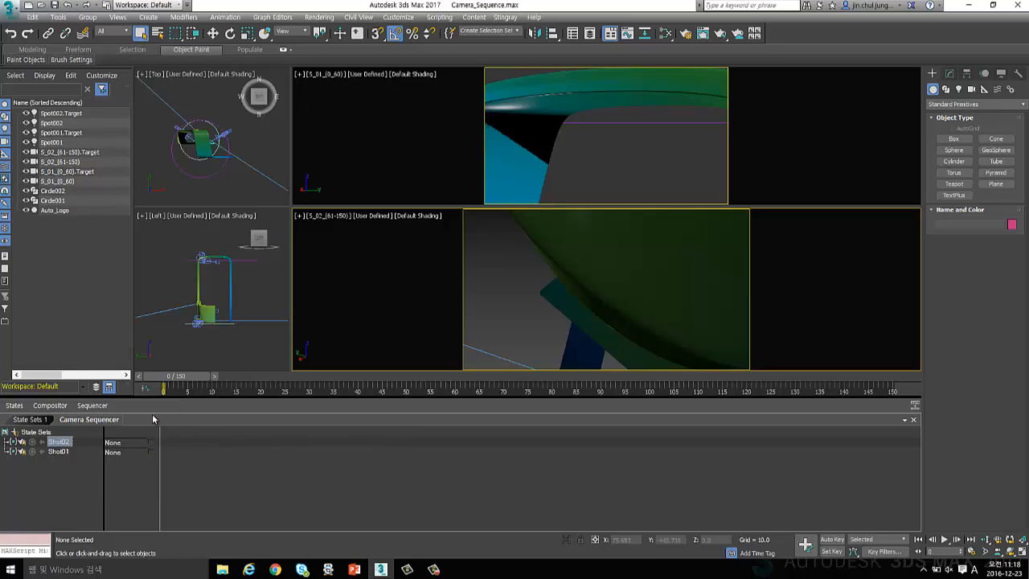
pyautogui.click(137, 453)
pyautogui.click(138, 436)
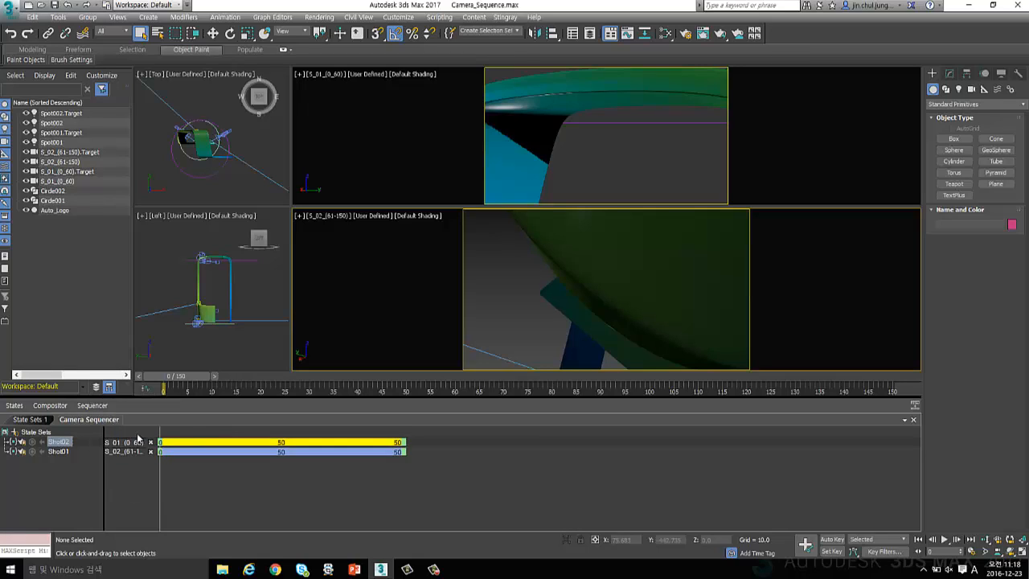
# Step: Scrub the timeline to preview the sequencer's camera in the two camera viewports
pyautogui.click(206, 482)
pyautogui.click(408, 173)
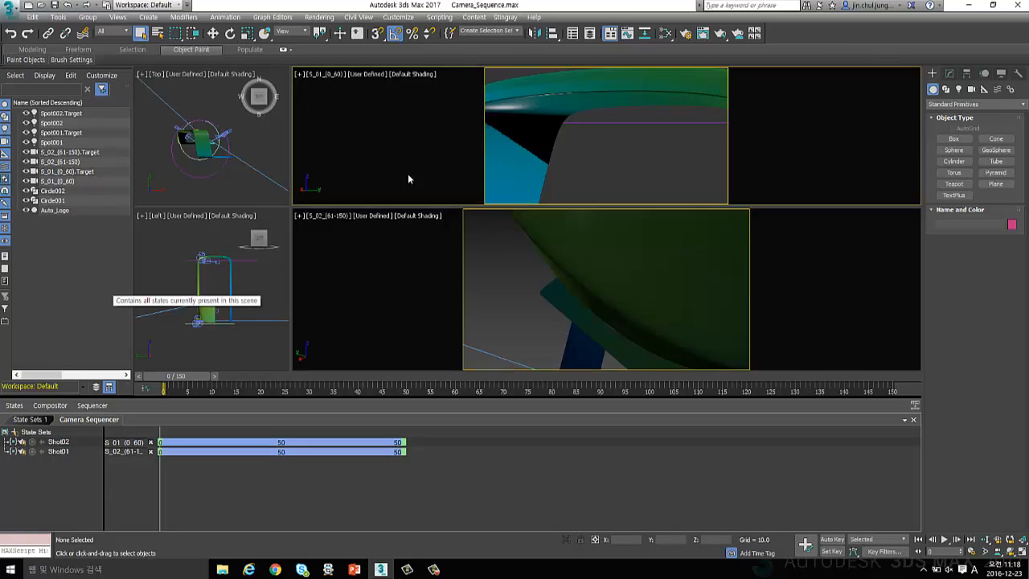
pyautogui.moveTo(177, 378); pyautogui.dragTo(106, 341)
pyautogui.press('q')
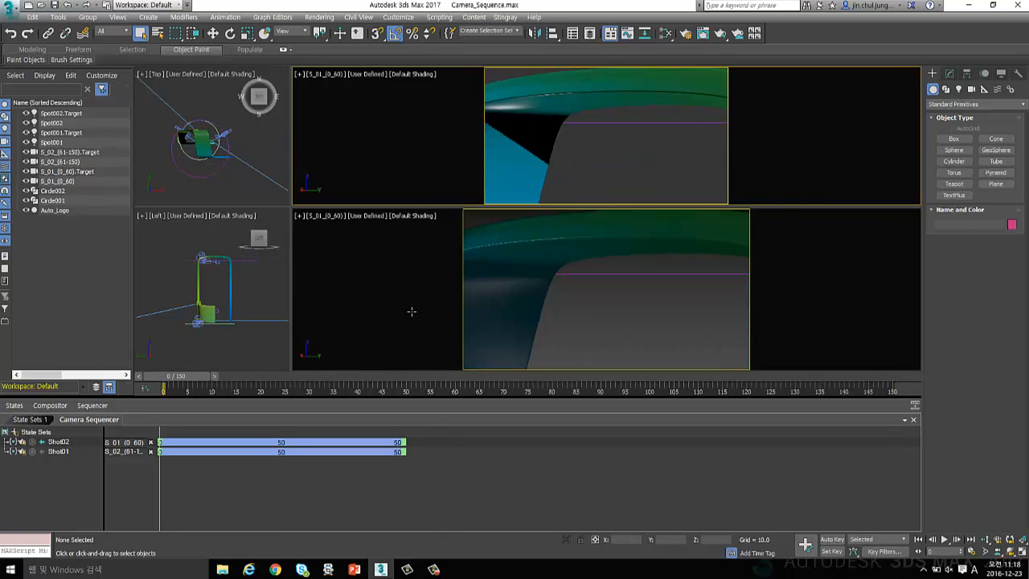
pyautogui.click(411, 308)
# Step: Set Shot02's range to frames 0–60 and Shot01's range to frames 61–150 in the Camera Sequencer
pyautogui.click(238, 444)
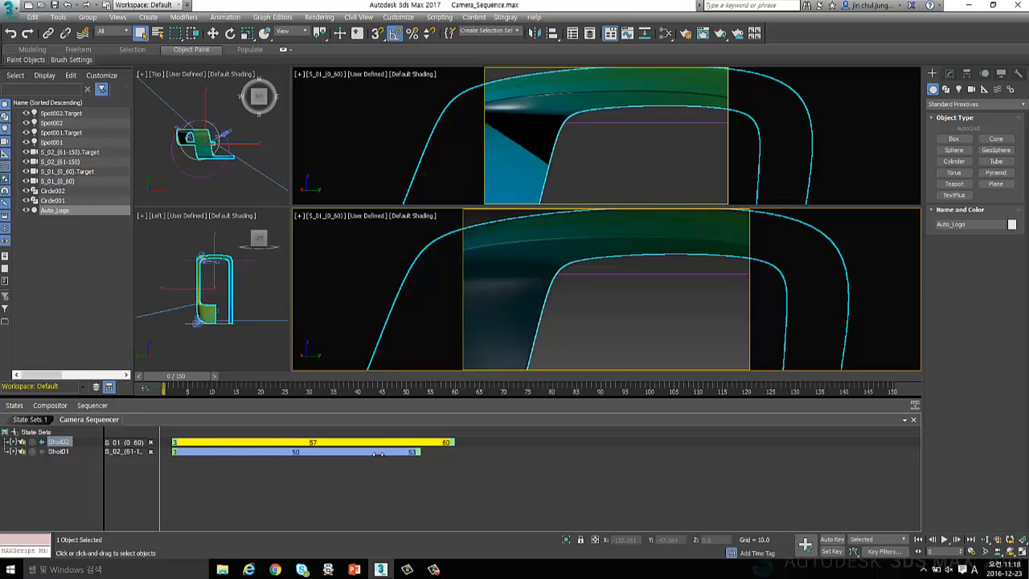
pyautogui.moveTo(378, 454); pyautogui.dragTo(592, 451)
pyautogui.click(329, 454)
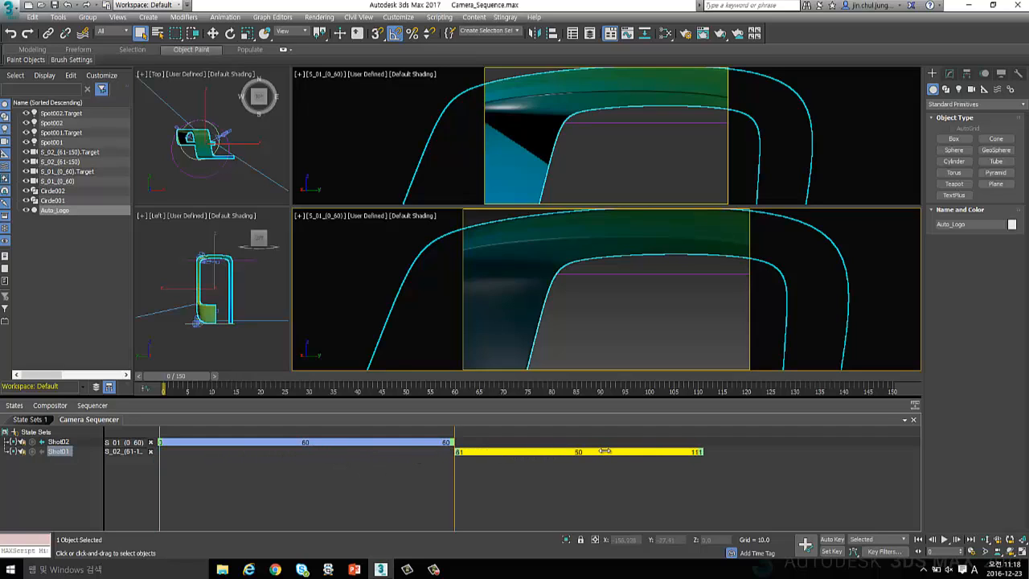
pyautogui.moveTo(699, 452); pyautogui.dragTo(866, 434)
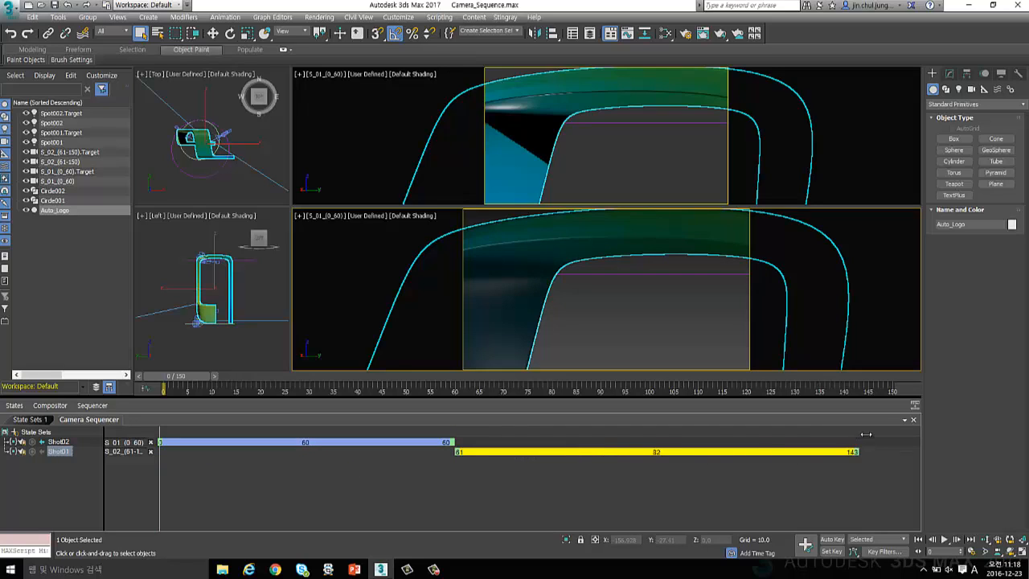
pyautogui.click(656, 472)
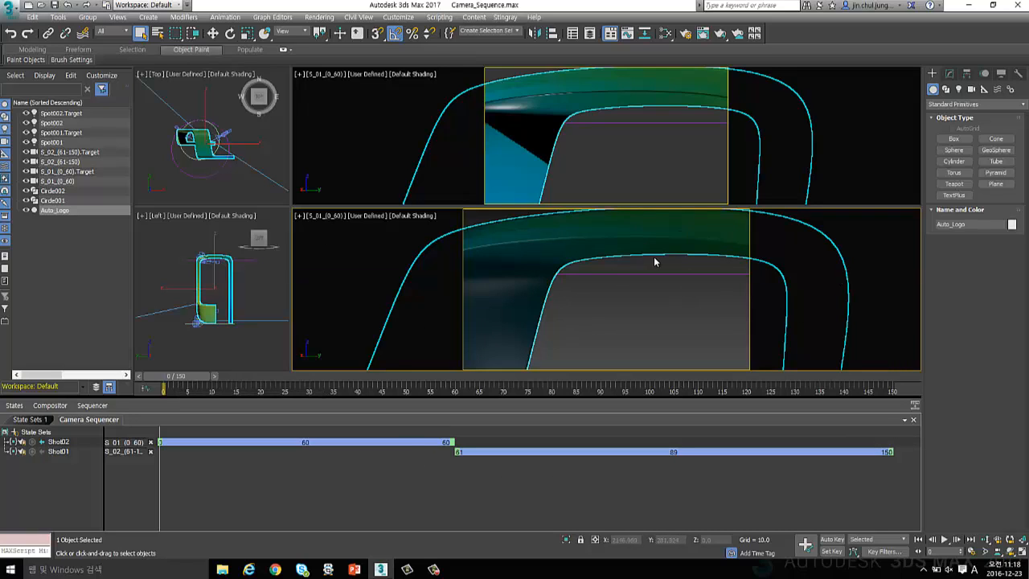
# Step: Maximize the camera viewport, play the sequenced shots, and scrub back to frame 67
pyautogui.hotkey('alt', 'w')
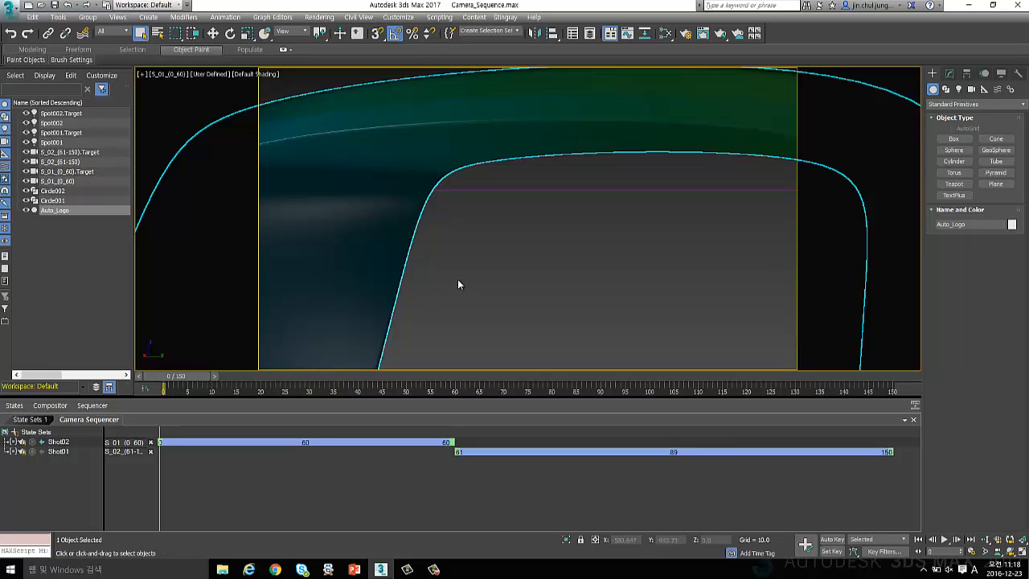
pyautogui.press('/')
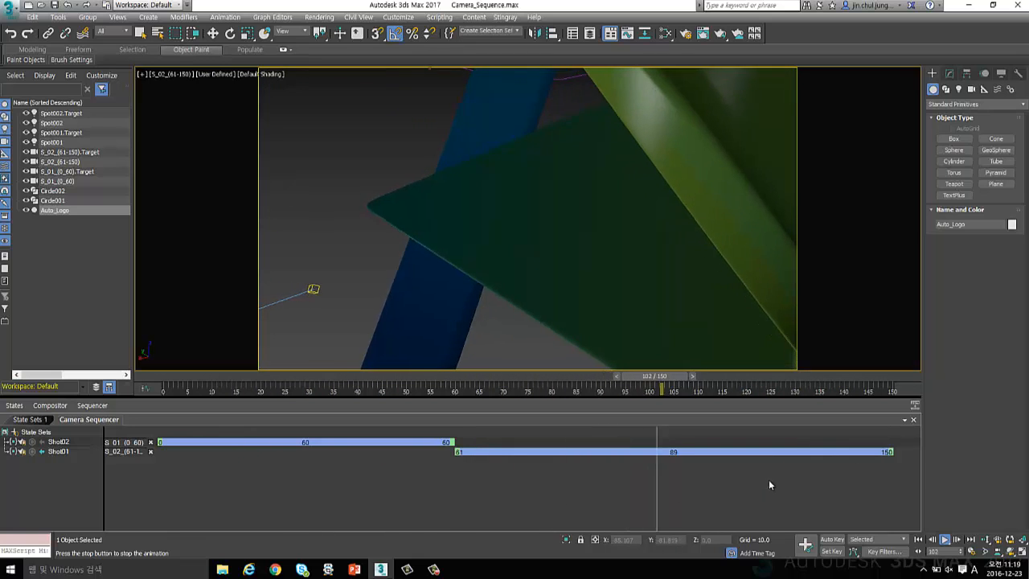
pyautogui.moveTo(794, 378); pyautogui.dragTo(499, 412)
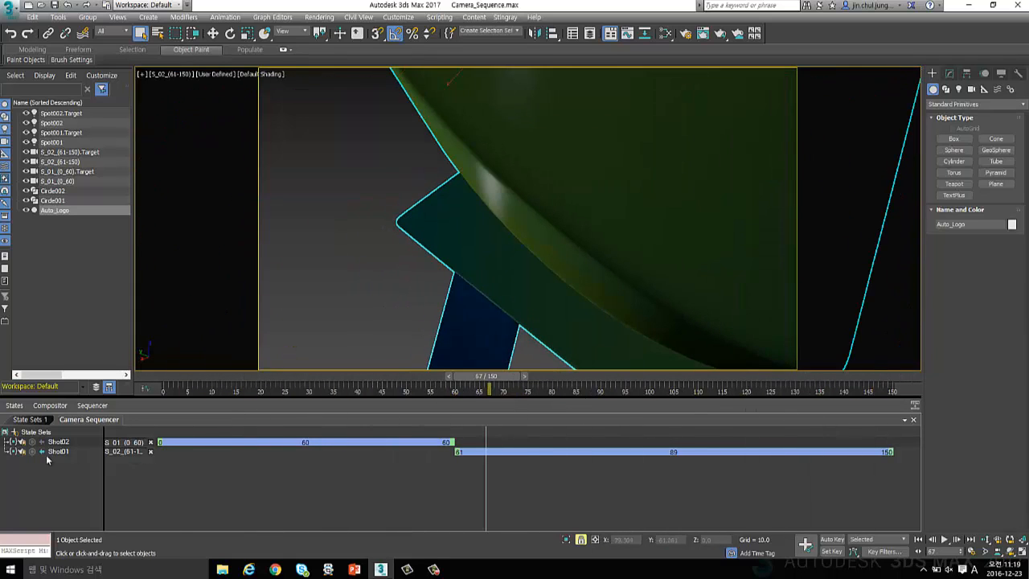
# Step: Select both shots in the Camera Sequencer and run Render Selected States on them
pyautogui.click(63, 444)
pyautogui.keyDown('ctrl'); pyautogui.click(63, 451); pyautogui.keyUp('ctrl')
pyautogui.rightClick(64, 451)
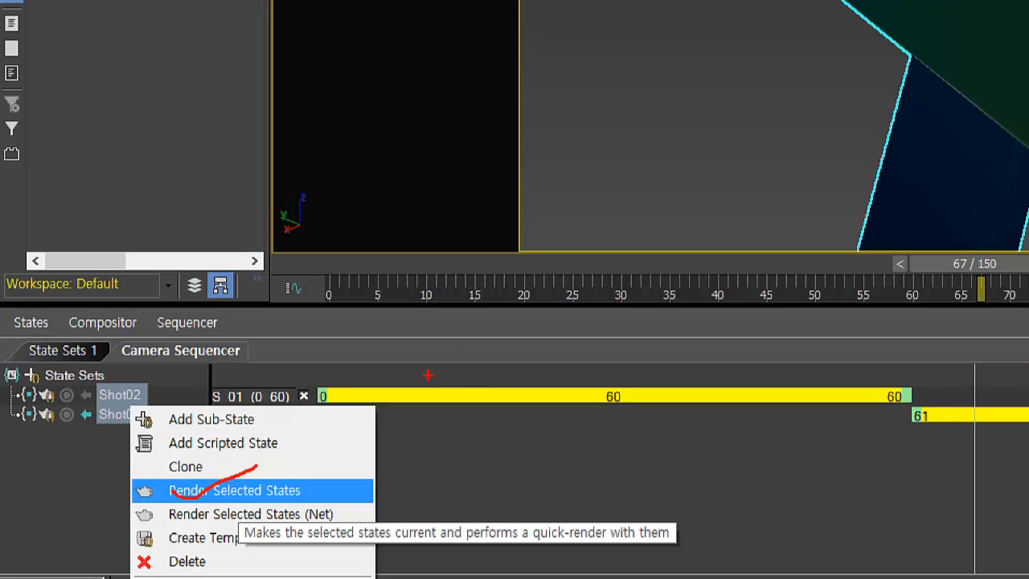
pyautogui.click(234, 490)
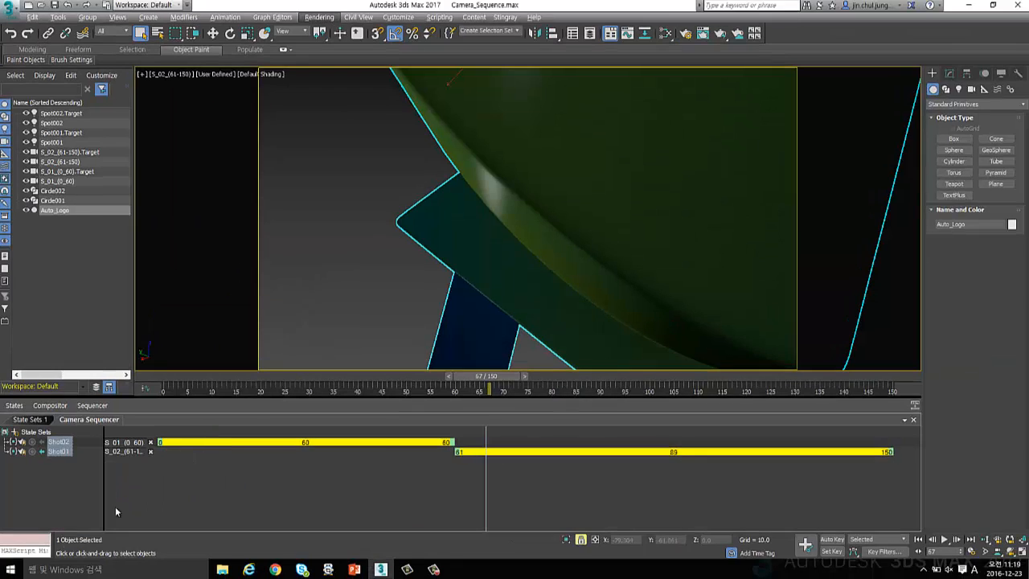
# Step: Scrub across the cut between the two shots and play the camera sequence again
pyautogui.click(440, 462)
pyautogui.moveTo(487, 375); pyautogui.dragTo(889, 459)
pyautogui.moveTo(532, 443); pyautogui.dragTo(210, 526)
pyautogui.press('/')
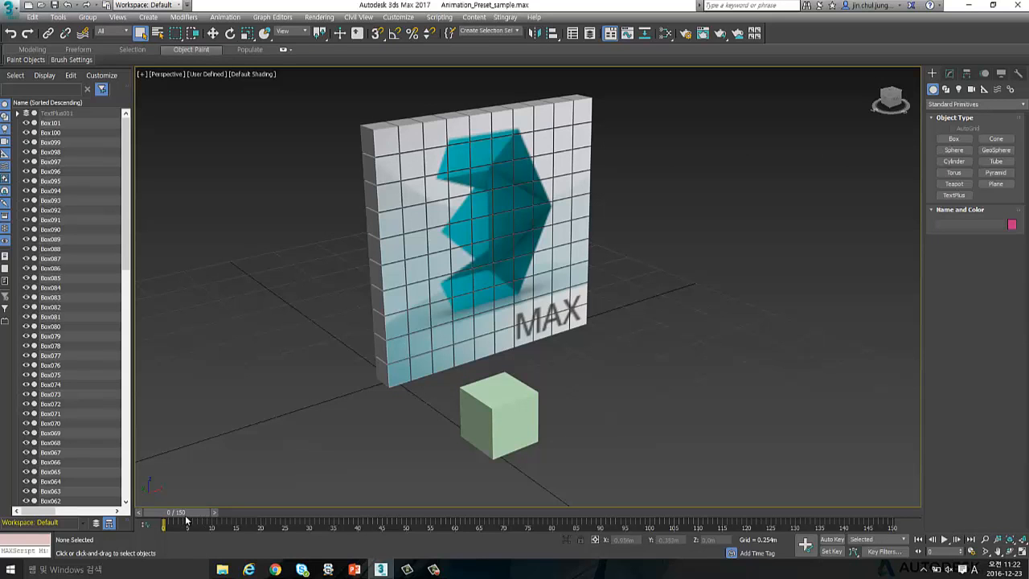
# Step: Scrub and play the Animation_Preset_sample scene to check the animation of the green box in front of the tiled wall
pyautogui.moveTo(187, 521); pyautogui.dragTo(183, 500)
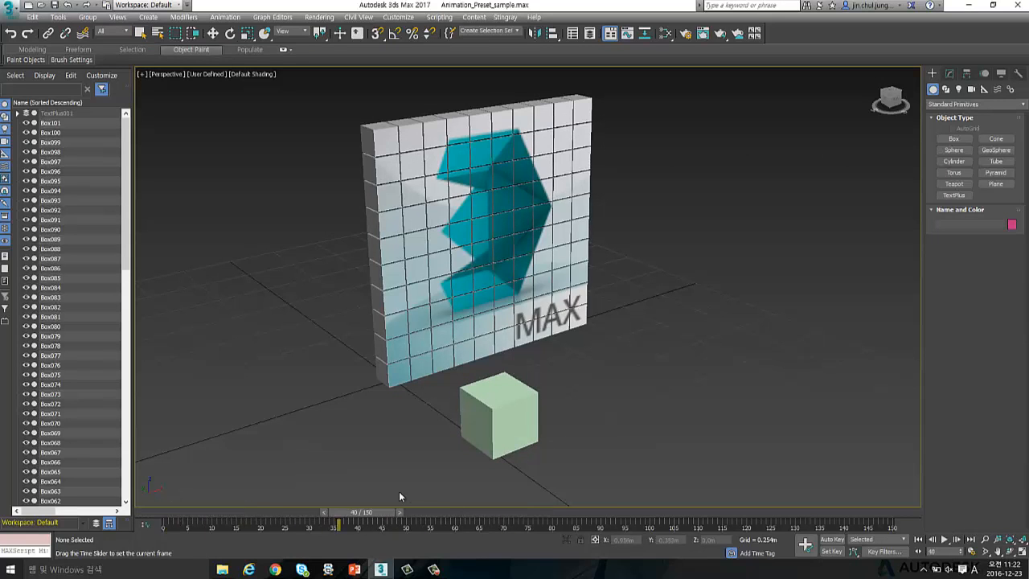
pyautogui.moveTo(398, 496); pyautogui.dragTo(48, 488)
pyautogui.click(944, 539)
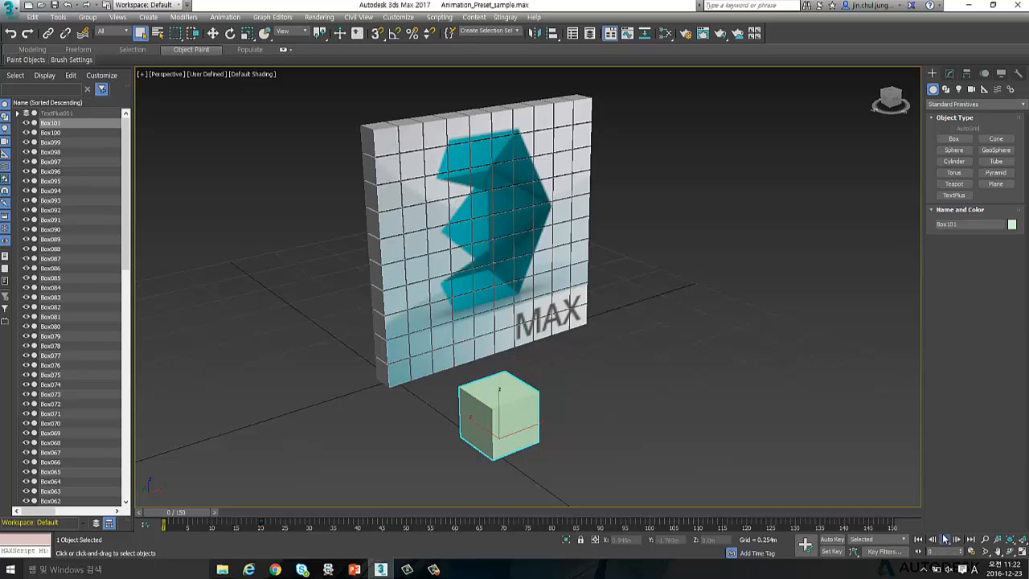
pyautogui.click(945, 539)
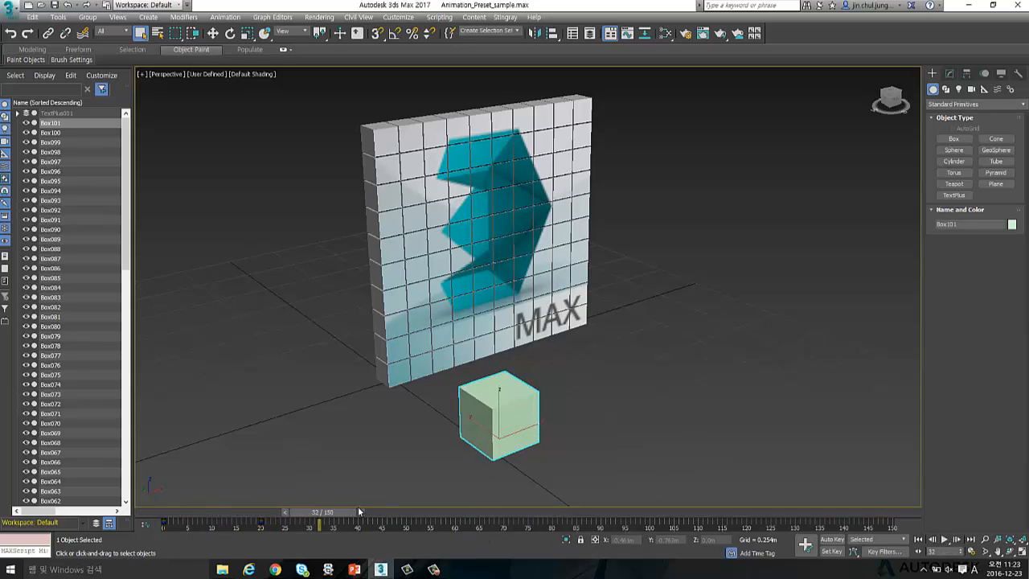
pyautogui.moveTo(261, 511); pyautogui.dragTo(192, 512)
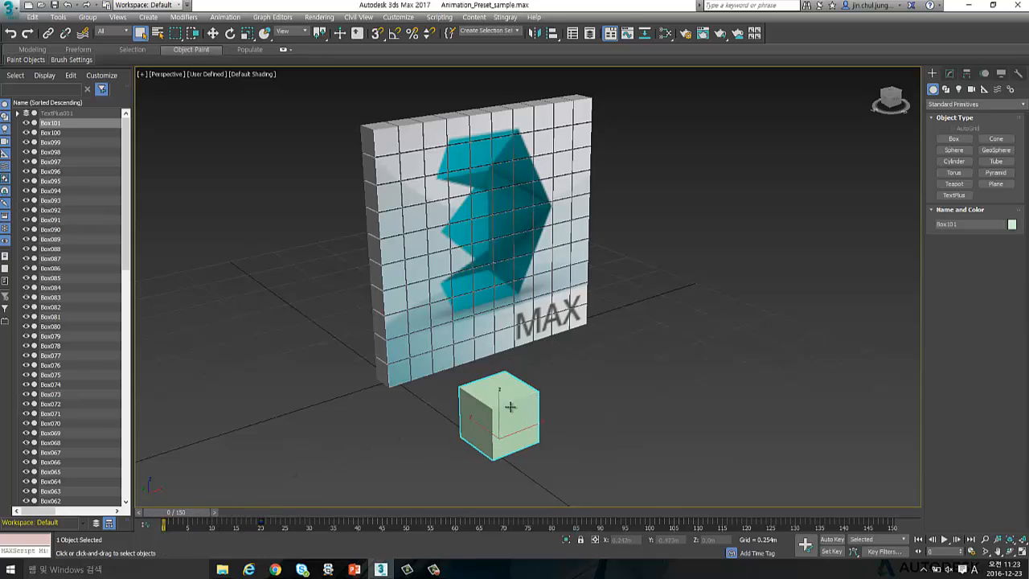
pyautogui.moveTo(519, 403); pyautogui.dragTo(560, 401, button='middle')
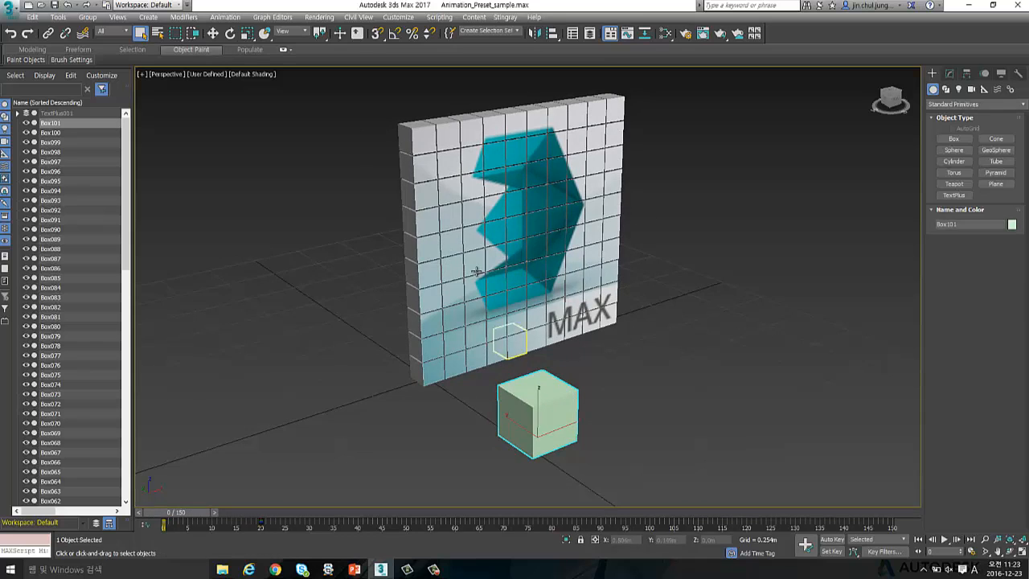
pyautogui.moveTo(584, 226); pyautogui.dragTo(540, 236, button='middle')
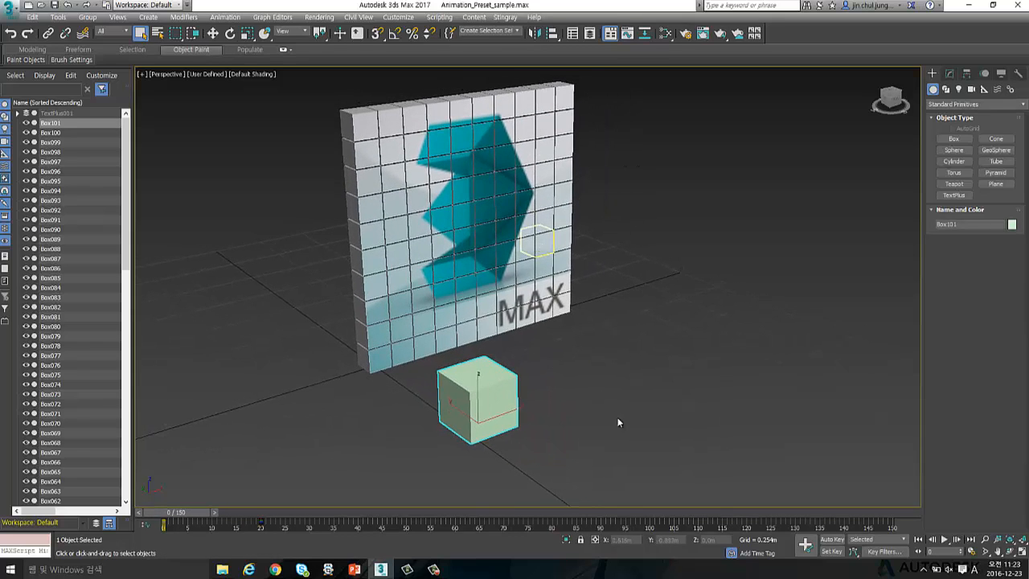
# Step: Scrub the green box's rotation animation, window-select the wall boxes, and reselect the green box with the timeline back at frame 0
pyautogui.moveTo(153, 513)
pyautogui.mouseDown()
pyautogui.moveTo(241, 513)
pyautogui.moveTo(139, 508)
pyautogui.mouseUp()
pyautogui.moveTo(257, 516); pyautogui.dragTo(232, 512)
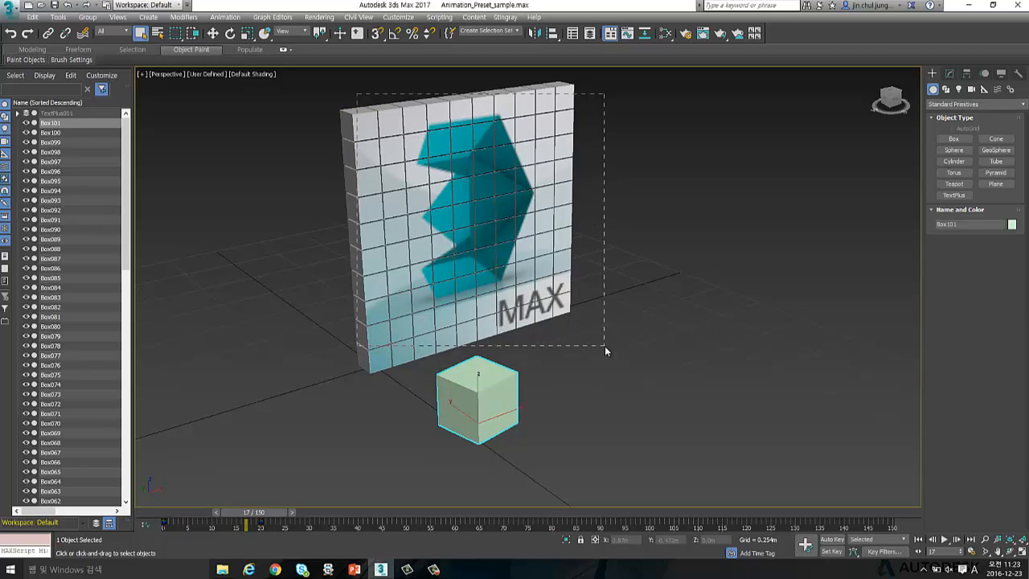
pyautogui.moveTo(605, 347); pyautogui.dragTo(749, 347)
pyautogui.moveTo(480, 217); pyautogui.dragTo(515, 242, button='middle')
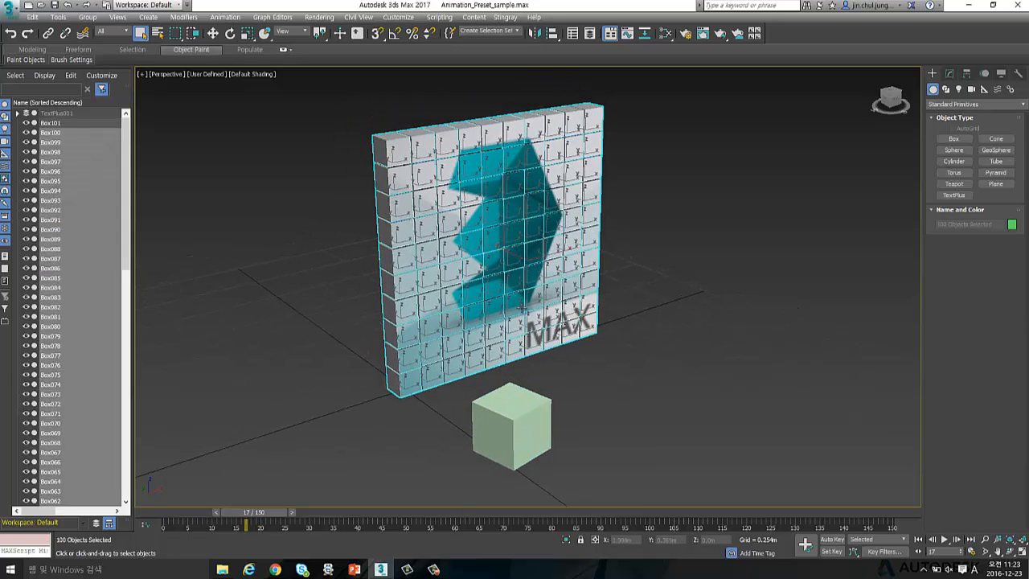
pyautogui.click(499, 426)
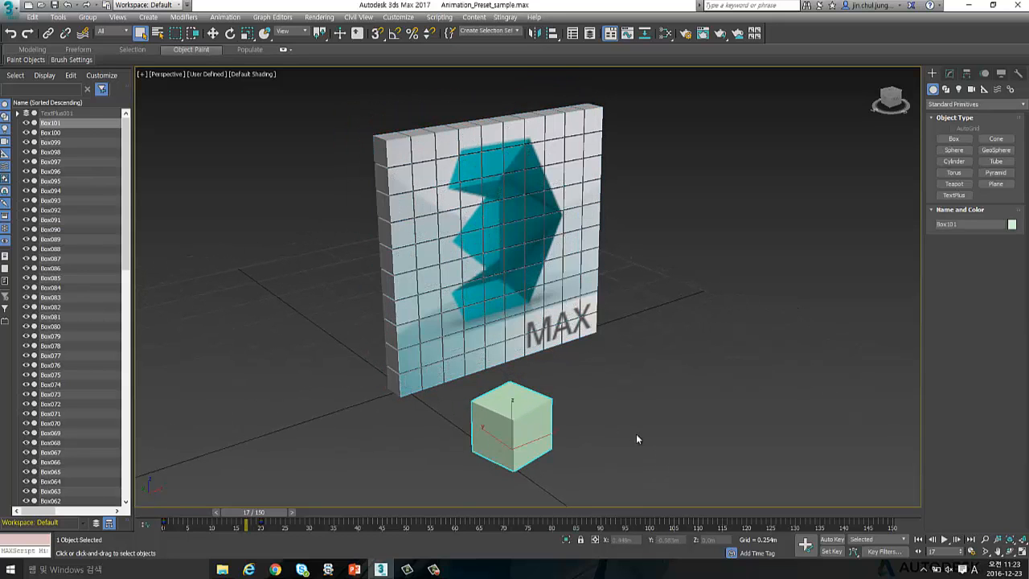
pyautogui.moveTo(499, 426); pyautogui.dragTo(437, 387, button='middle')
pyautogui.moveTo(261, 518); pyautogui.dragTo(183, 505)
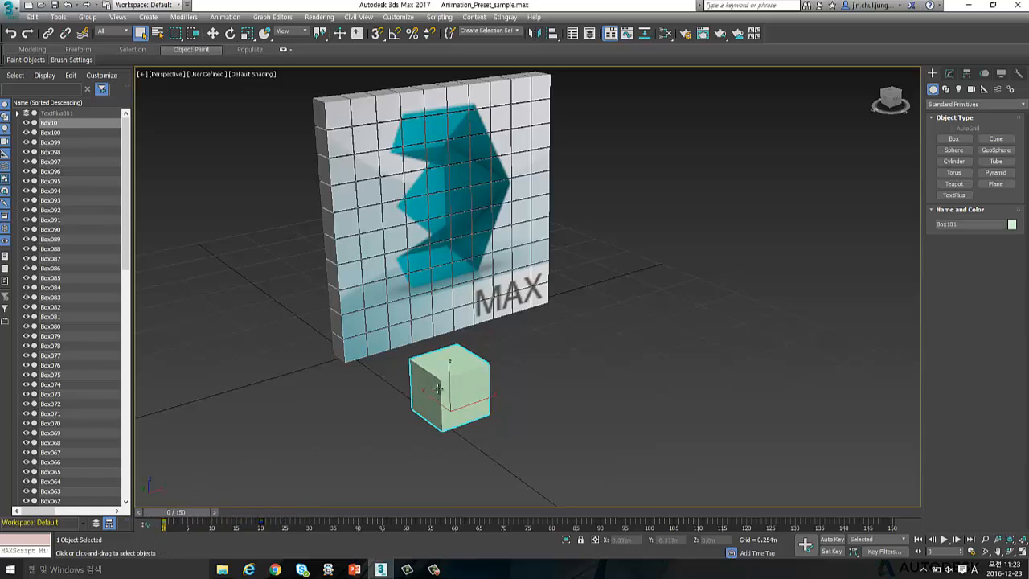
pyautogui.click(232, 22)
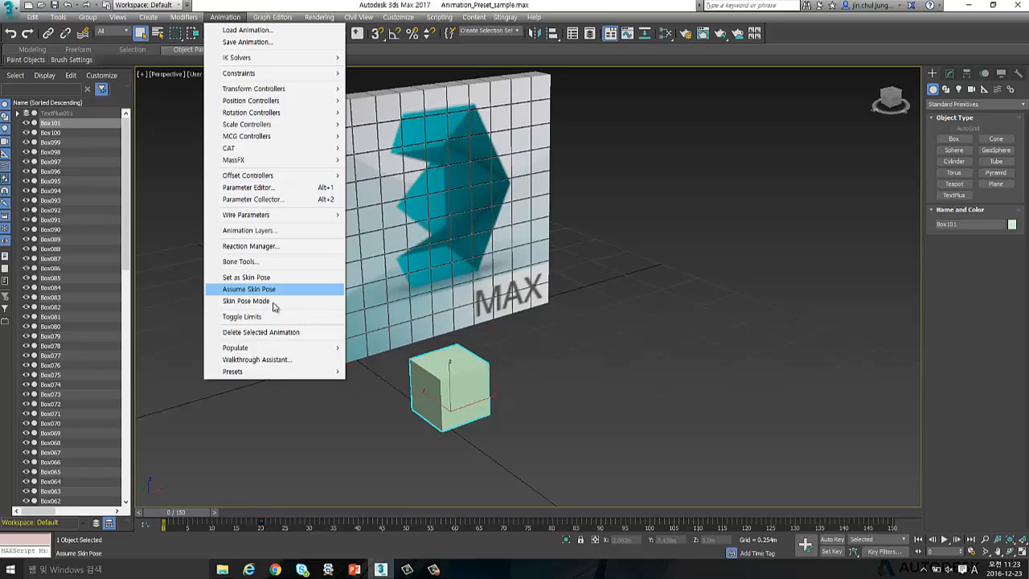
pyautogui.moveTo(272, 374)
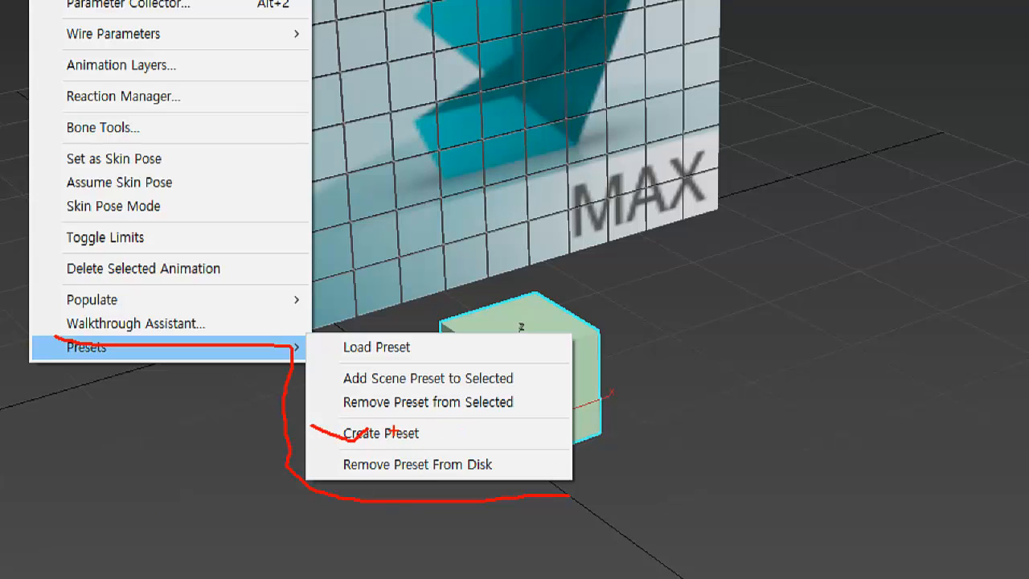
pyautogui.press('Escape')
# Step: Create an animation preset from the green box, showing its Transform controllers and storing the X, Y and Z Rotation controllers
pyautogui.click(227, 17)
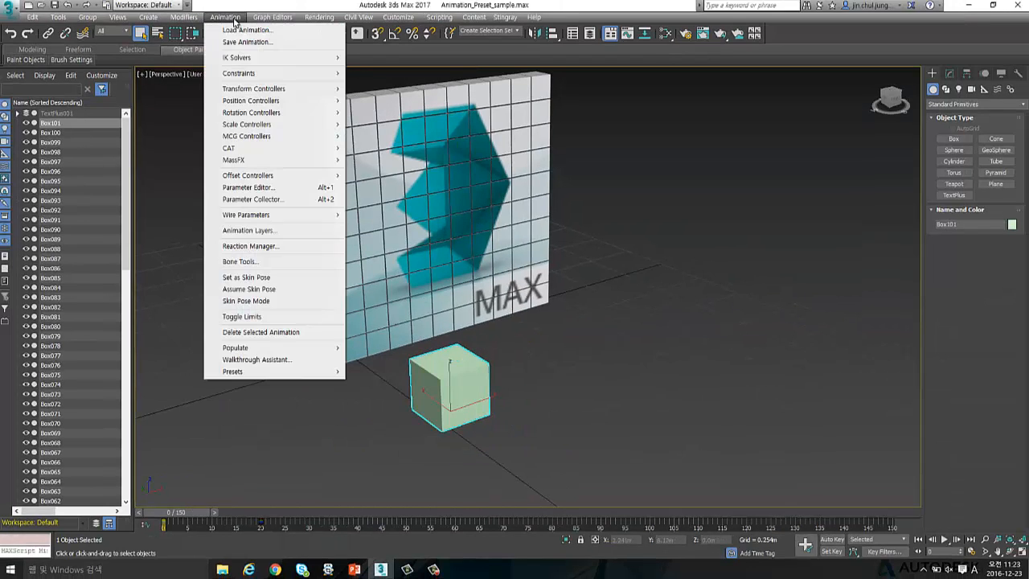
pyautogui.moveTo(242, 371)
pyautogui.click(378, 414)
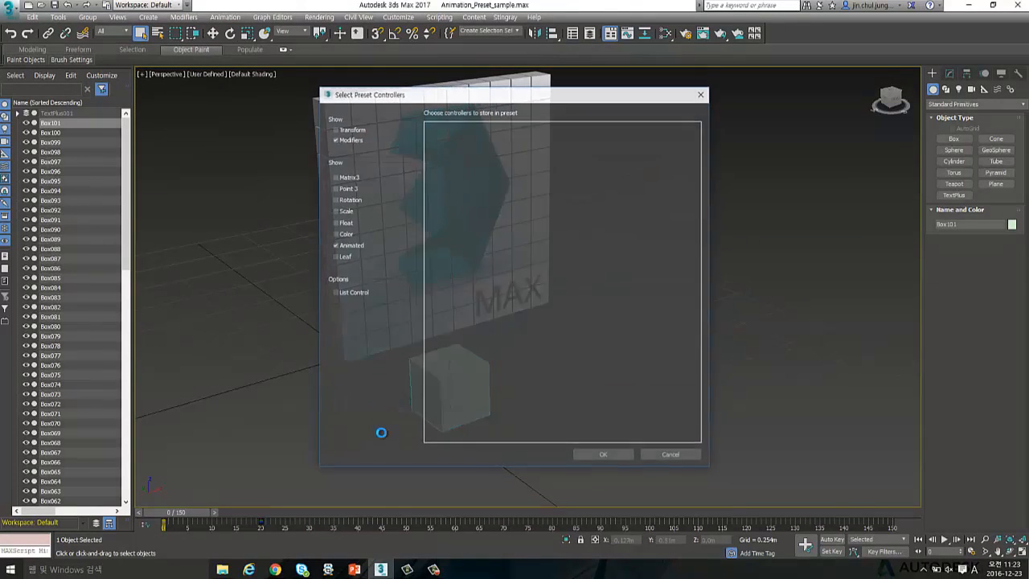
pyautogui.moveTo(552, 100); pyautogui.dragTo(679, 110)
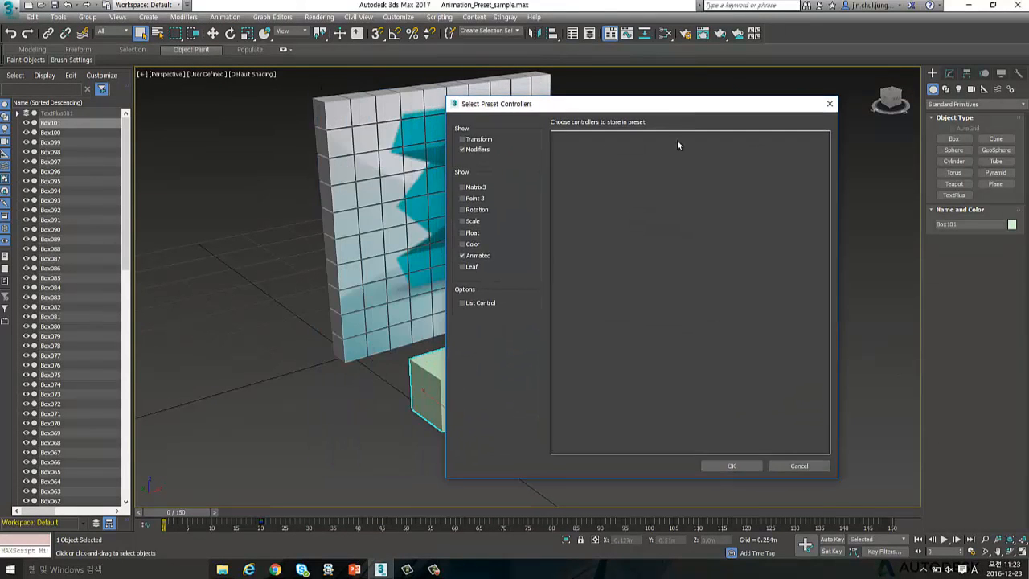
pyautogui.moveTo(567, 103); pyautogui.dragTo(577, 65)
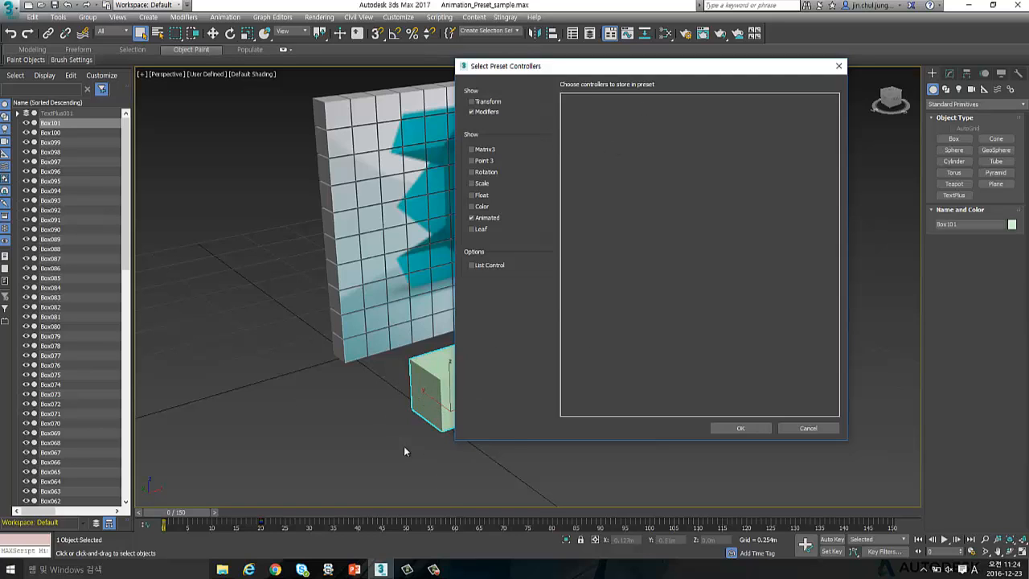
pyautogui.click(488, 102)
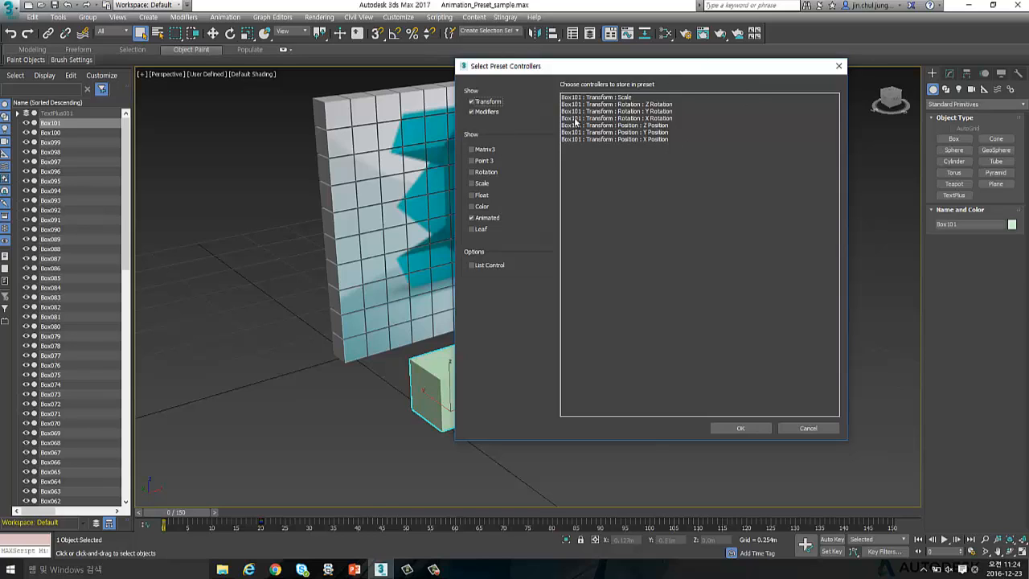
pyautogui.click(635, 119)
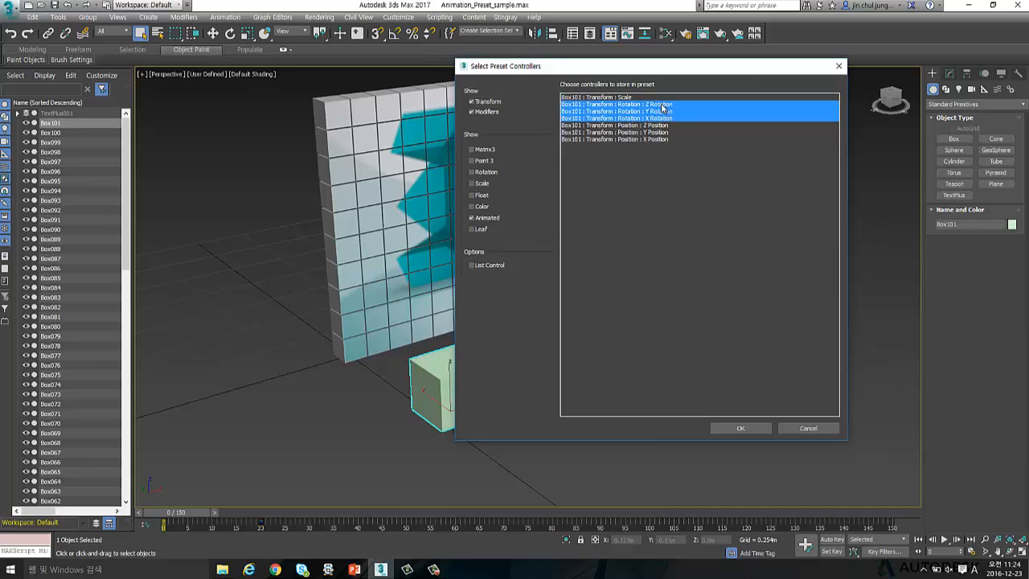
pyautogui.click(738, 429)
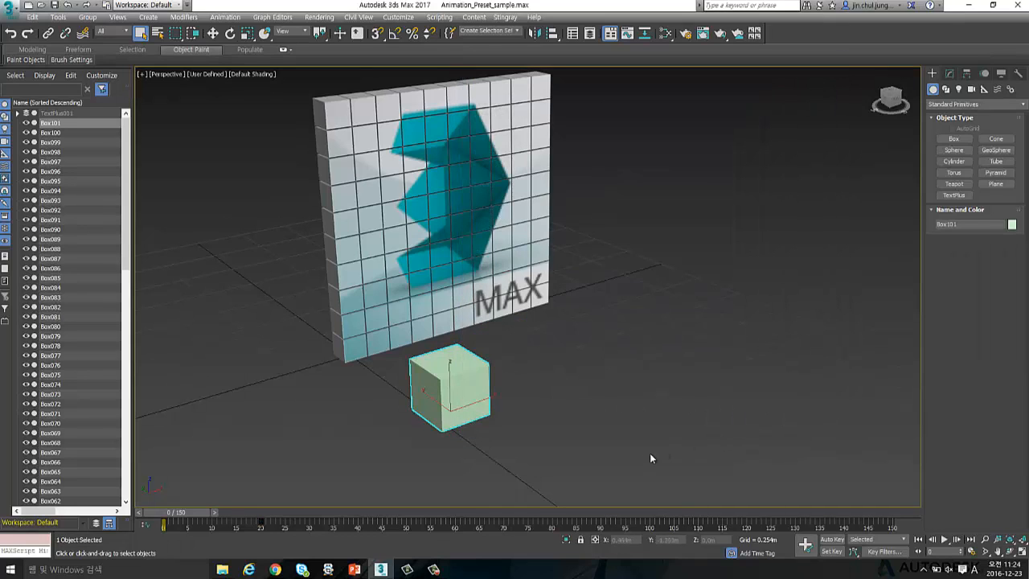
# Step: Name the green box's preset Rotation in its Preset Maker modifier
pyautogui.click(948, 75)
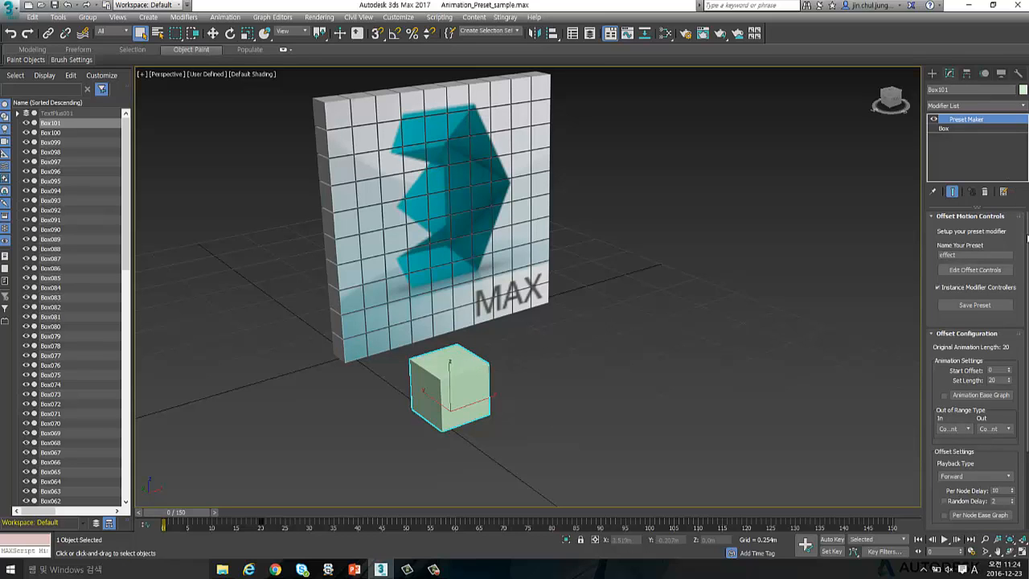
pyautogui.moveTo(1027, 238)
pyautogui.mouseDown()
pyautogui.moveTo(1027, 287)
pyautogui.moveTo(1026, 245)
pyautogui.mouseUp()
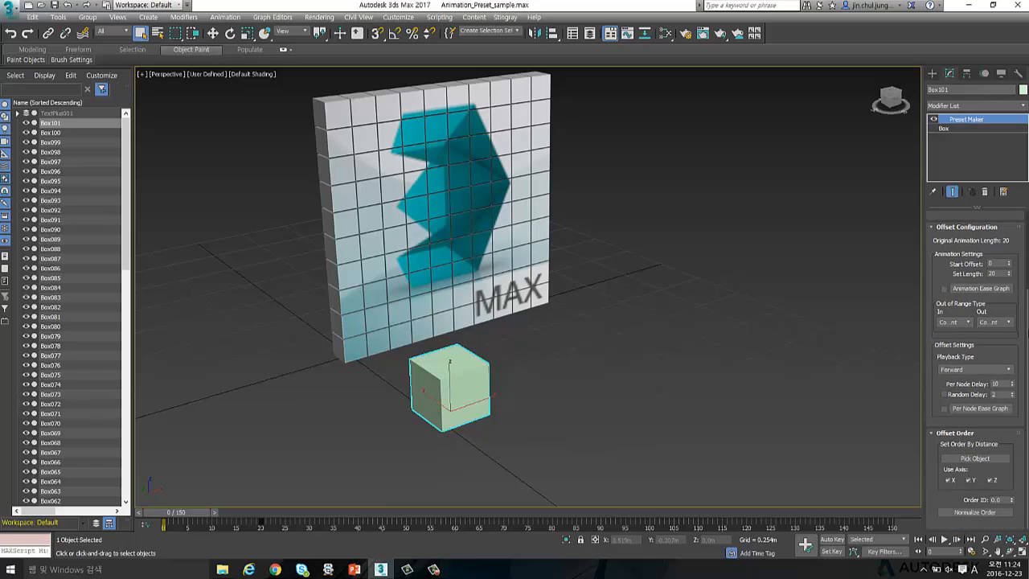
pyautogui.scroll(3, 1017, 223)
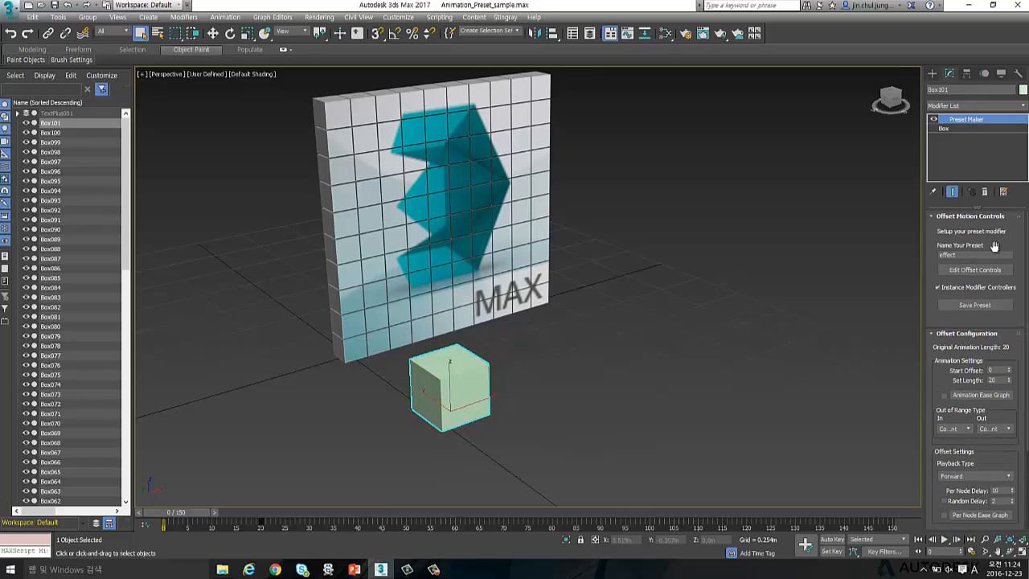
pyautogui.click(988, 257)
pyautogui.click(1006, 310)
pyautogui.moveTo(581, 331); pyautogui.dragTo(607, 340, button='middle')
pyautogui.click(962, 255)
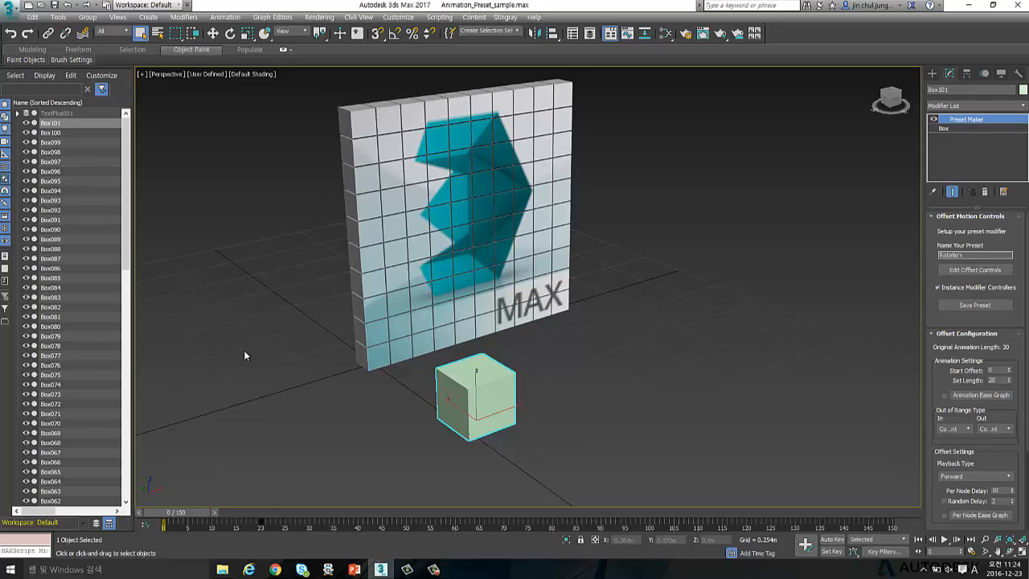
# Step: Select all 100 boxes of the tiled wall, leaving the green box unselected
pyautogui.click(728, 265)
pyautogui.moveTo(728, 265); pyautogui.dragTo(594, 390, button='middle')
pyautogui.moveTo(382, 186); pyautogui.dragTo(380, 183)
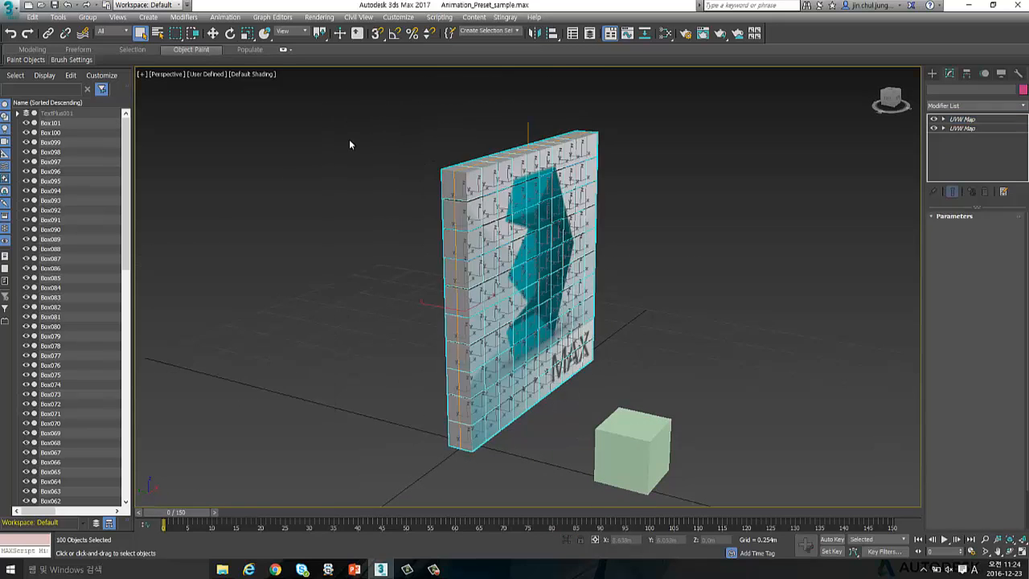
pyautogui.click(225, 16)
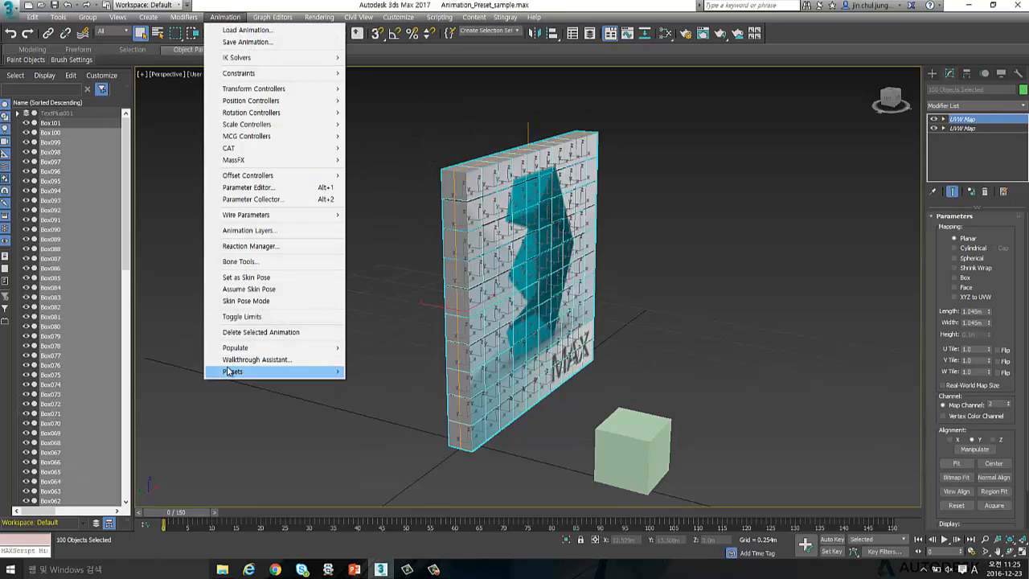
pyautogui.moveTo(230, 372)
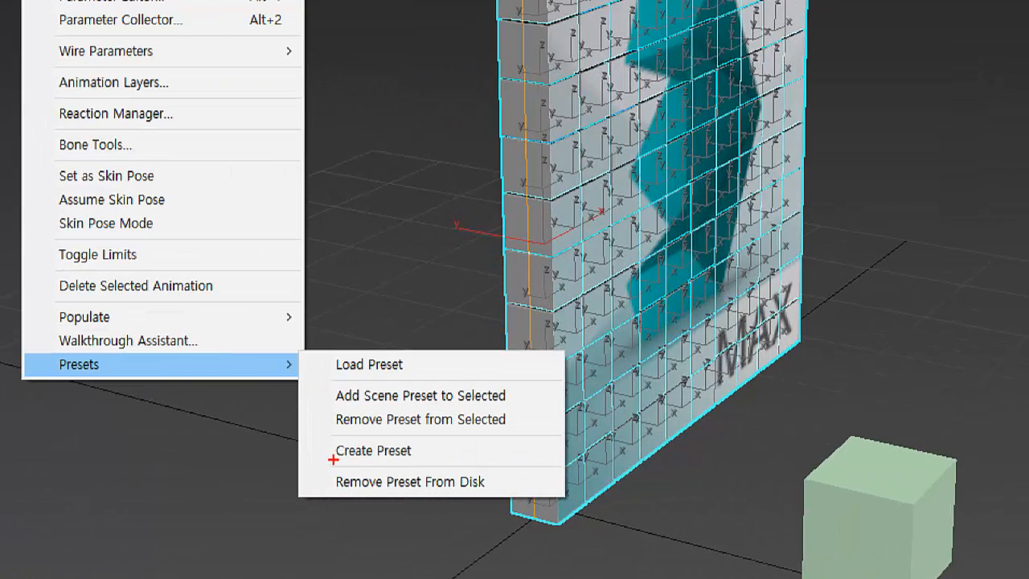
pyautogui.moveTo(333, 459)
pyautogui.mouseDown()
pyautogui.moveTo(419, 452)
pyautogui.moveTo(358, 424)
pyautogui.moveTo(315, 467)
pyautogui.mouseUp()
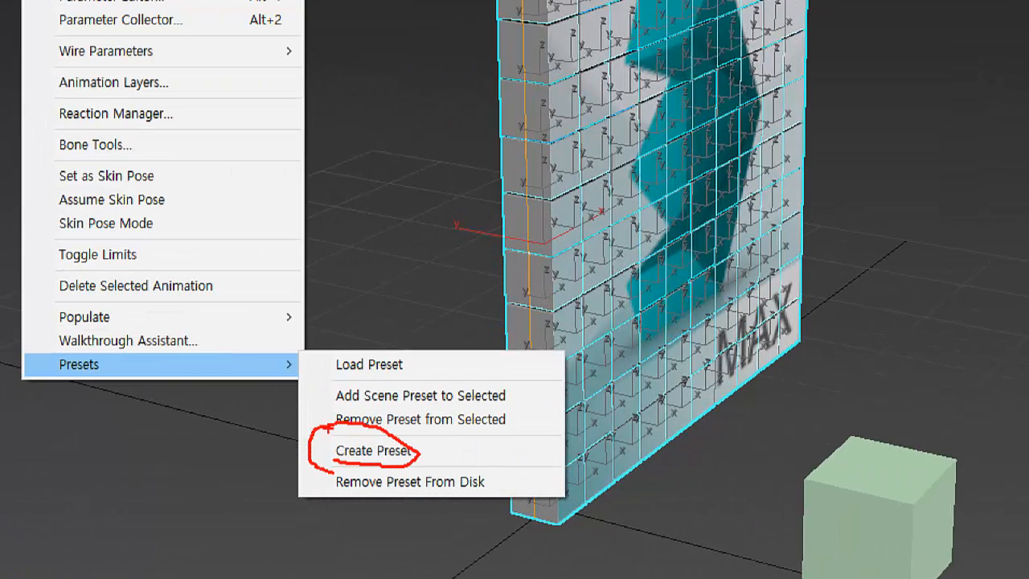
pyautogui.moveTo(345, 379); pyautogui.dragTo(379, 321)
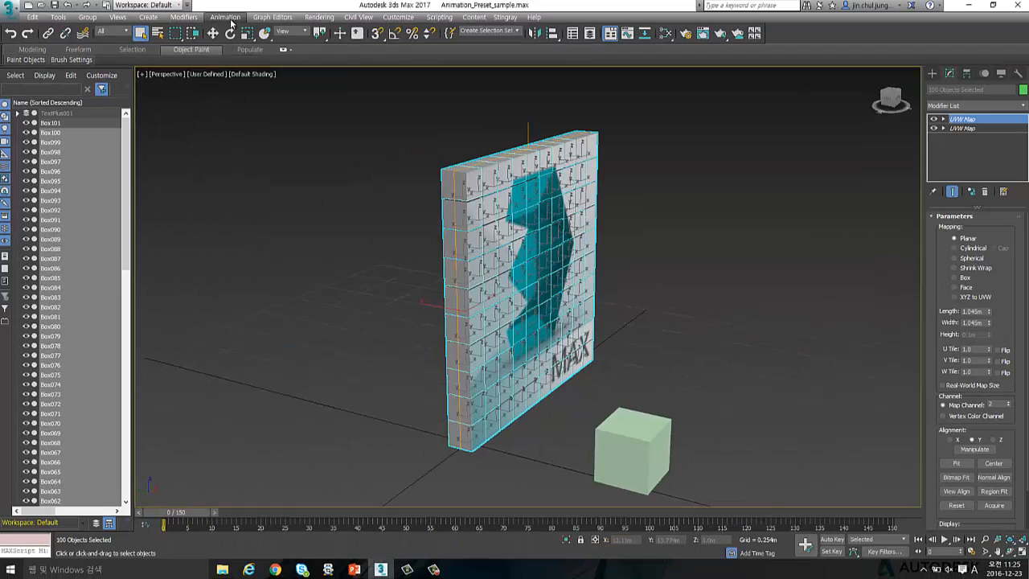
# Step: Load the Rotation animation preset onto the selected wall boxes
pyautogui.click(226, 17)
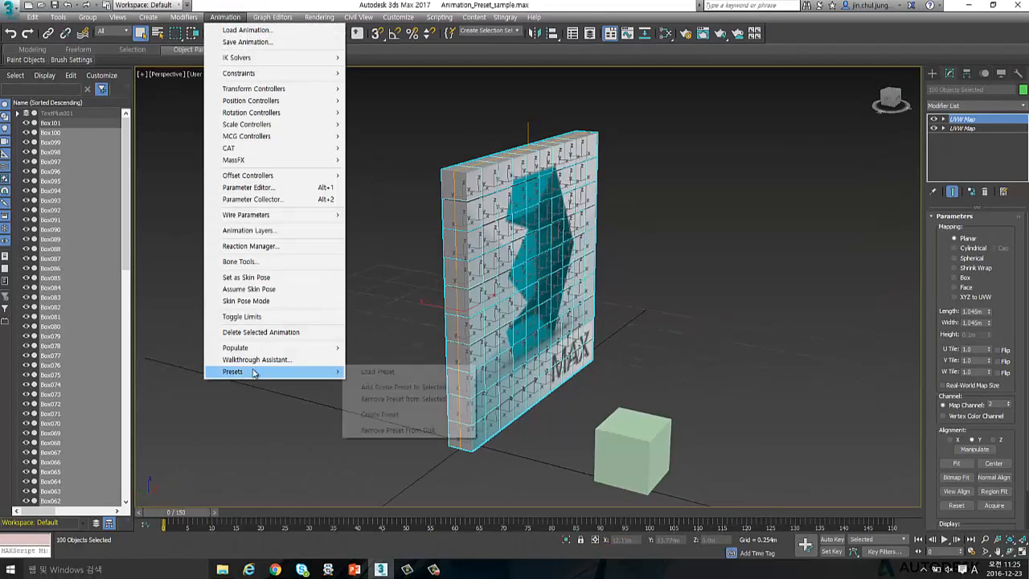
pyautogui.moveTo(338, 372)
pyautogui.click(371, 370)
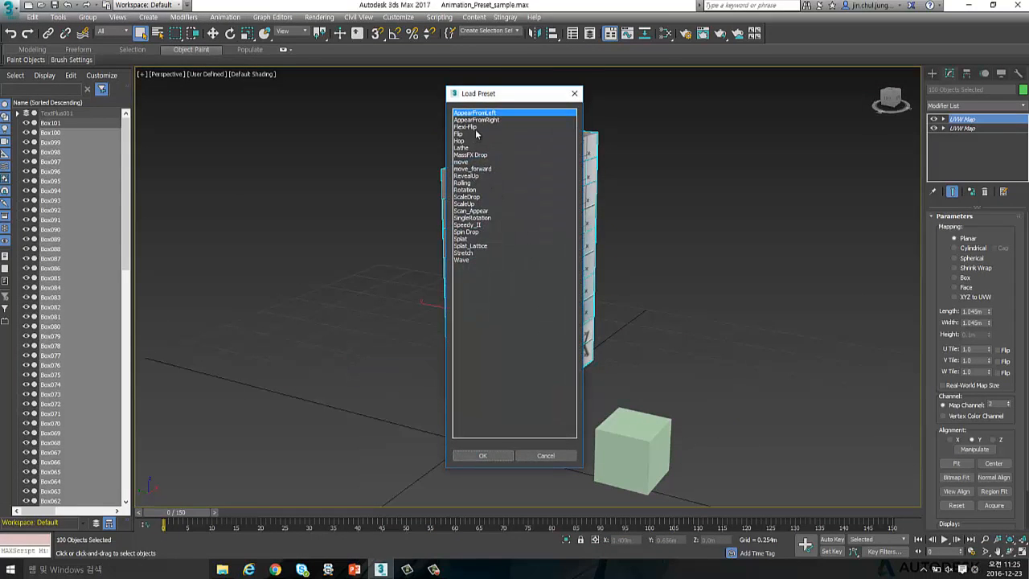
pyautogui.click(468, 192)
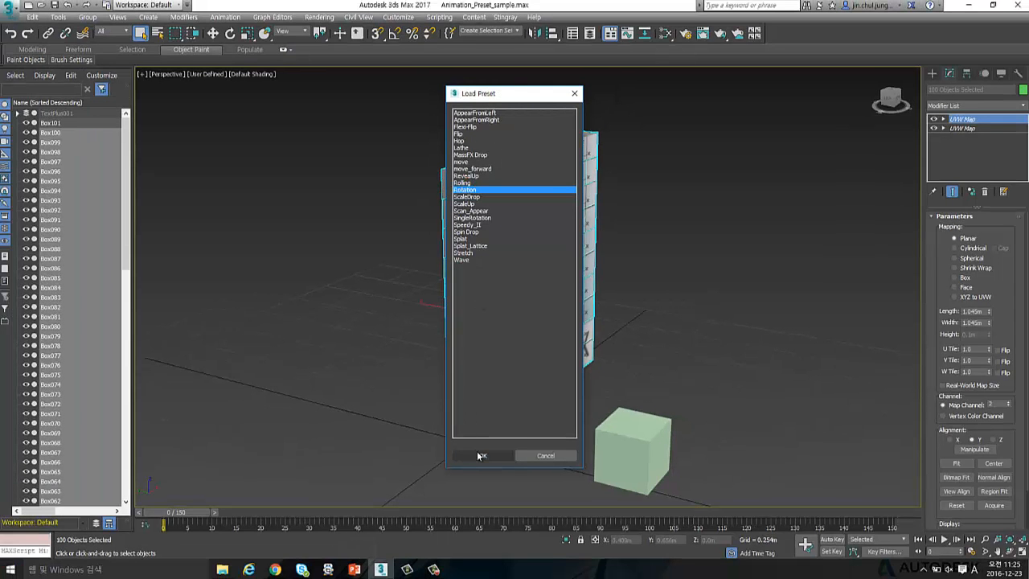
pyautogui.click(479, 455)
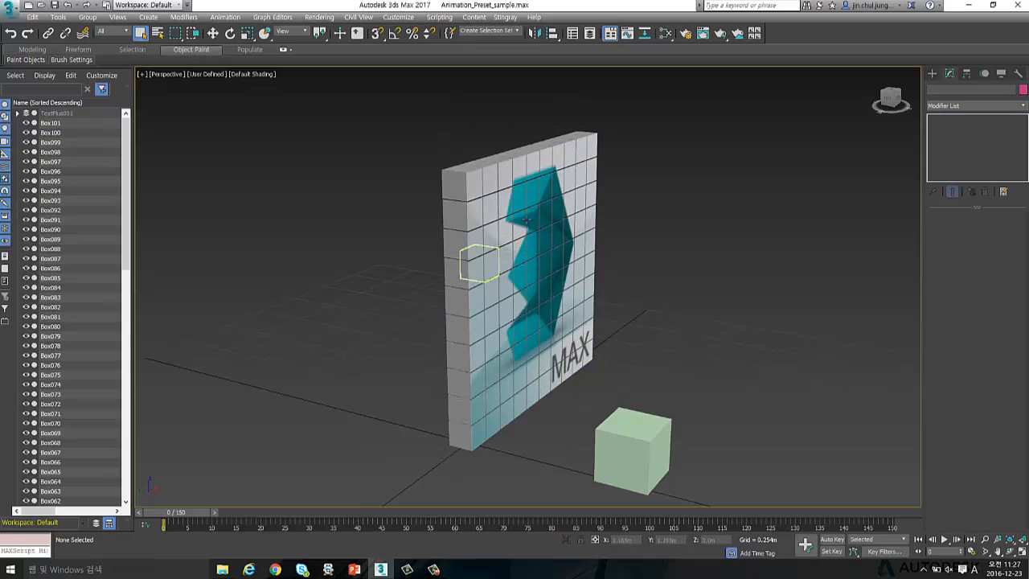
# Step: Select individual wall boxes across the grid to examine the loaded preset modifier and its Order ID, finishing on the wall's first corner box
pyautogui.keyDown('alt'); pyautogui.moveTo(525, 357); pyautogui.dragTo(409, 382, button='middle'); pyautogui.keyUp('alt')
pyautogui.click(410, 362)
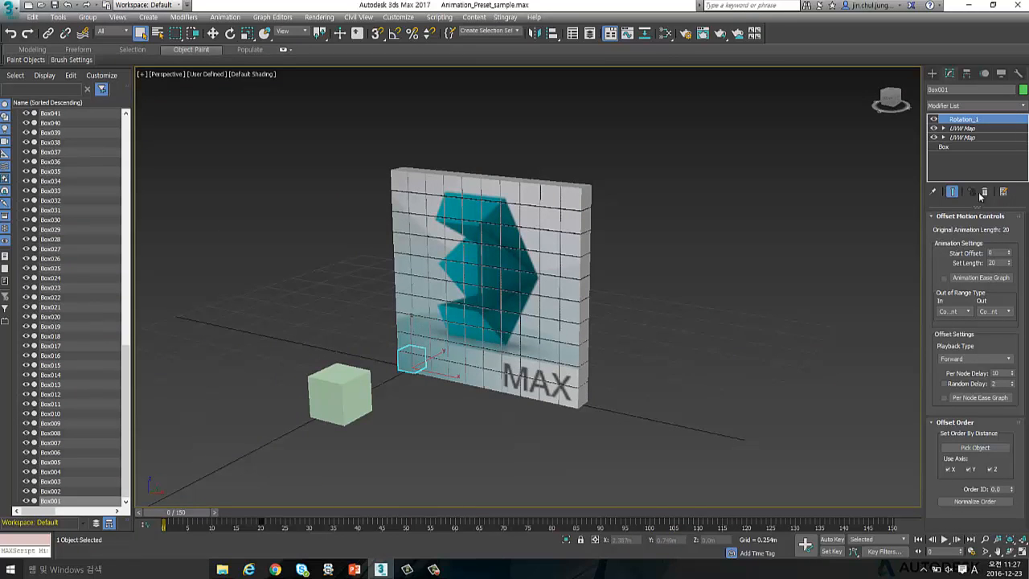
pyautogui.click(406, 242)
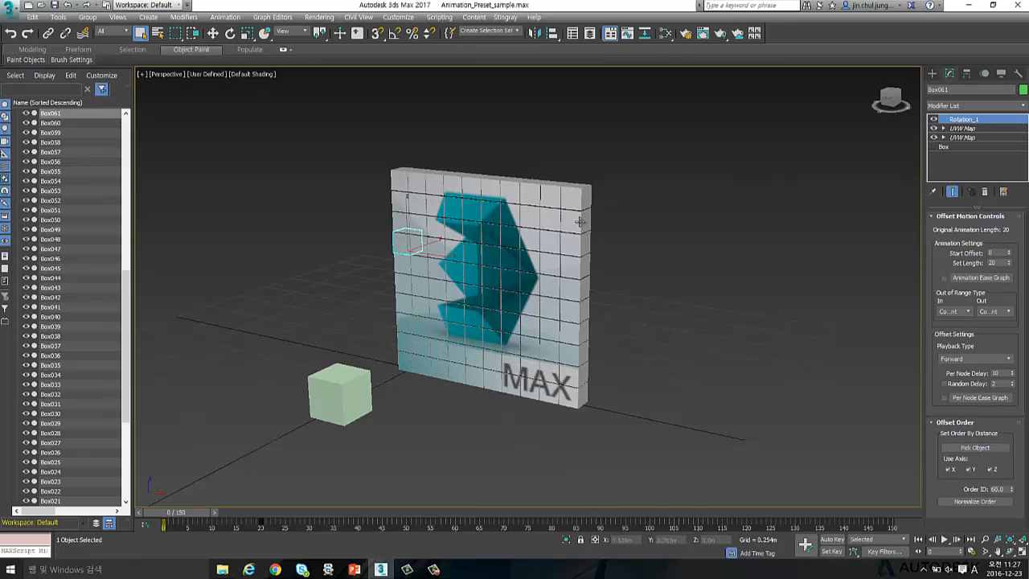
pyautogui.click(508, 261)
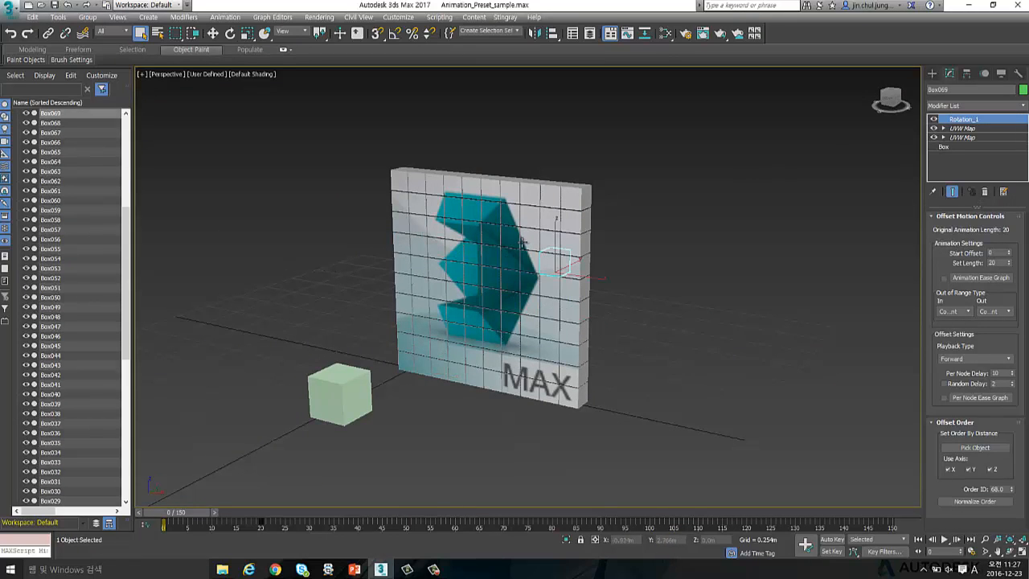
pyautogui.click(491, 187)
pyautogui.click(555, 201)
pyautogui.click(576, 204)
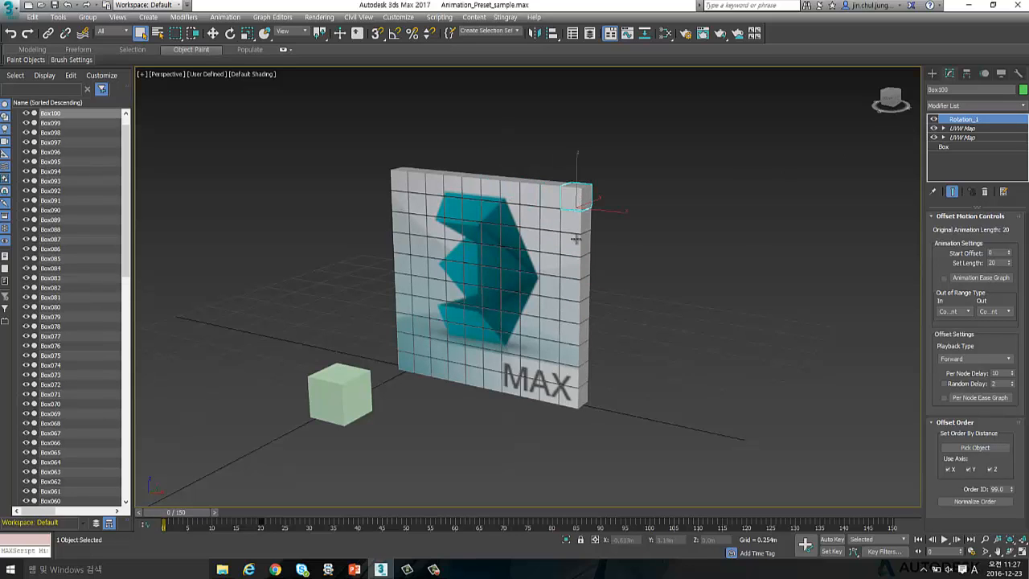
pyautogui.click(555, 303)
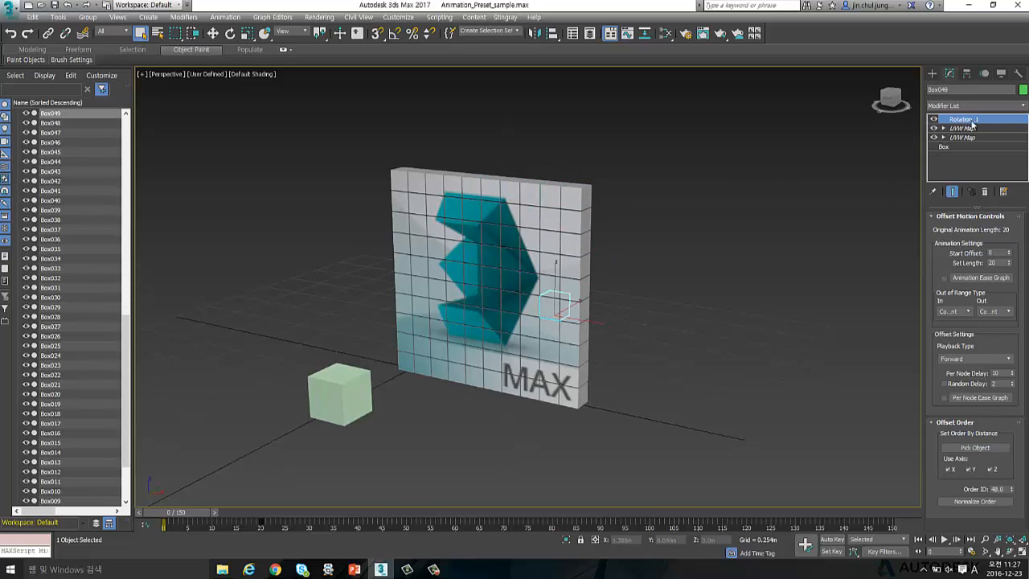
pyautogui.click(486, 274)
pyautogui.click(429, 325)
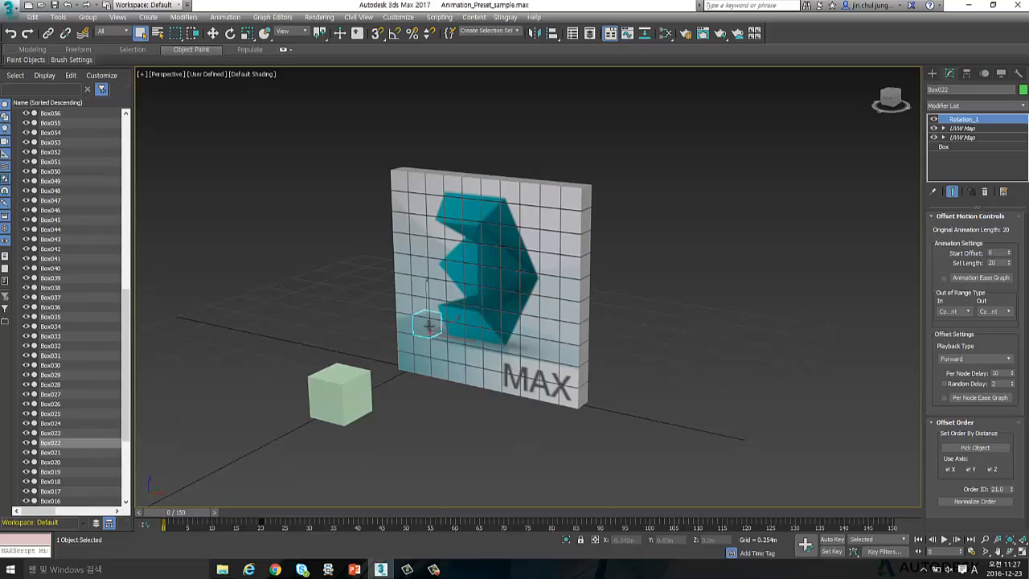
pyautogui.click(453, 367)
pyautogui.click(501, 457)
pyautogui.click(401, 363)
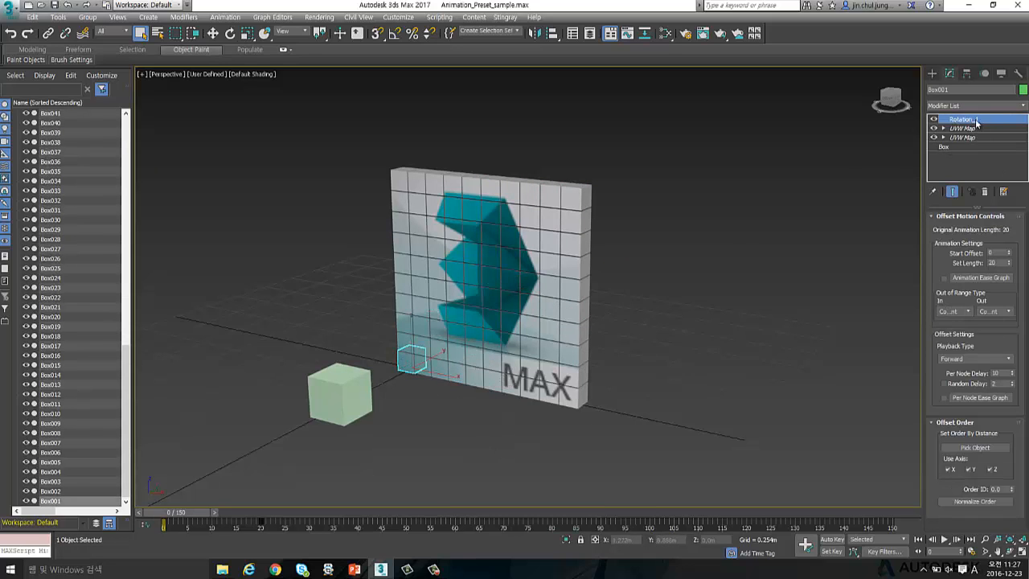
pyautogui.keyDown('alt'); pyautogui.moveTo(654, 348); pyautogui.dragTo(549, 304, button='middle'); pyautogui.keyUp('alt')
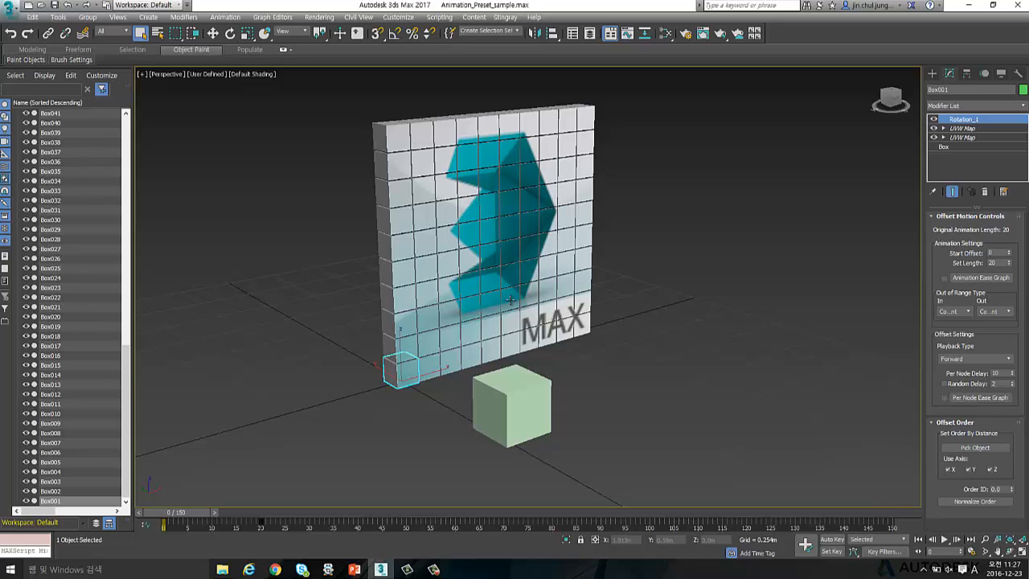
pyautogui.keyDown('alt'); pyautogui.moveTo(510, 300); pyautogui.dragTo(751, 385, button='middle'); pyautogui.keyUp('alt')
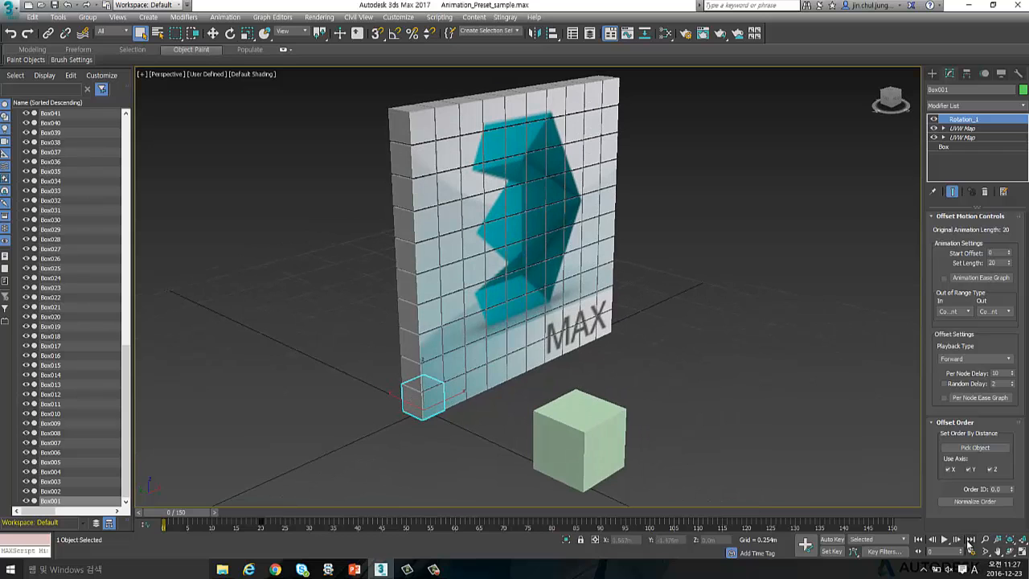
# Step: Preview the wall's preset animation, hide the green box, and play the animation again facing the wall's front
pyautogui.click(944, 540)
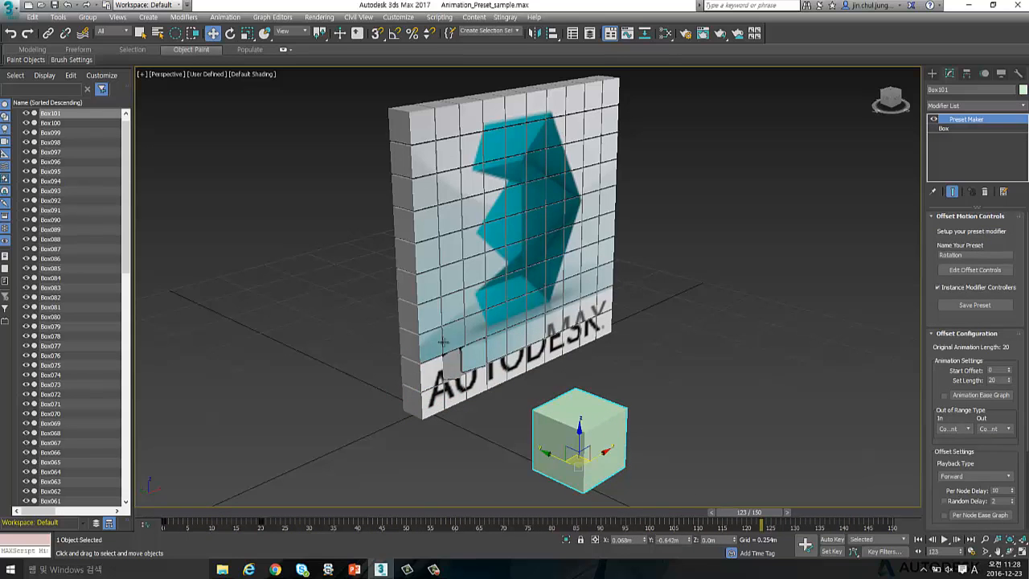
pyautogui.click(25, 113)
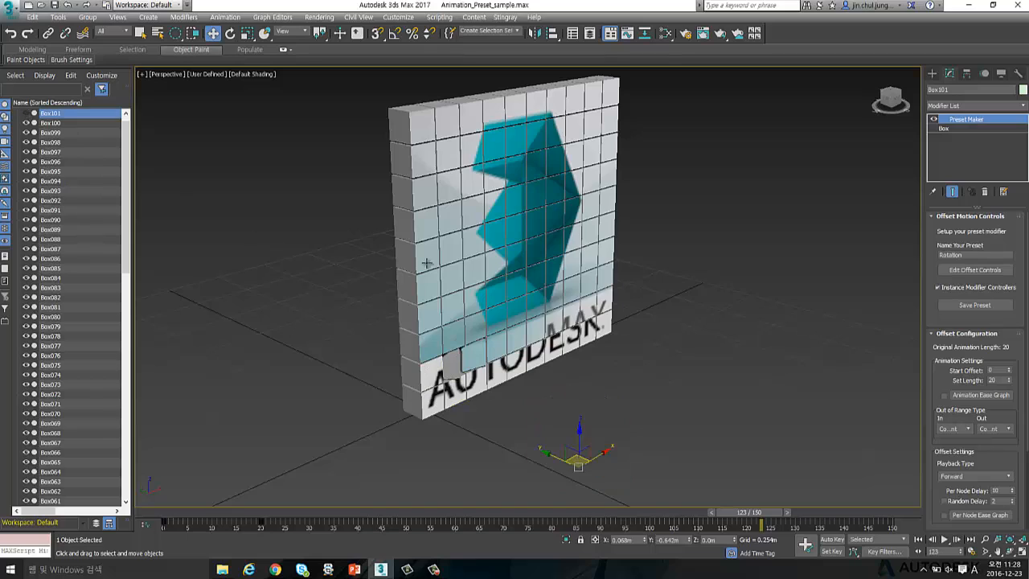
pyautogui.keyDown('alt'); pyautogui.moveTo(426, 264); pyautogui.dragTo(510, 285, button='middle'); pyautogui.keyUp('alt')
pyautogui.press('/')
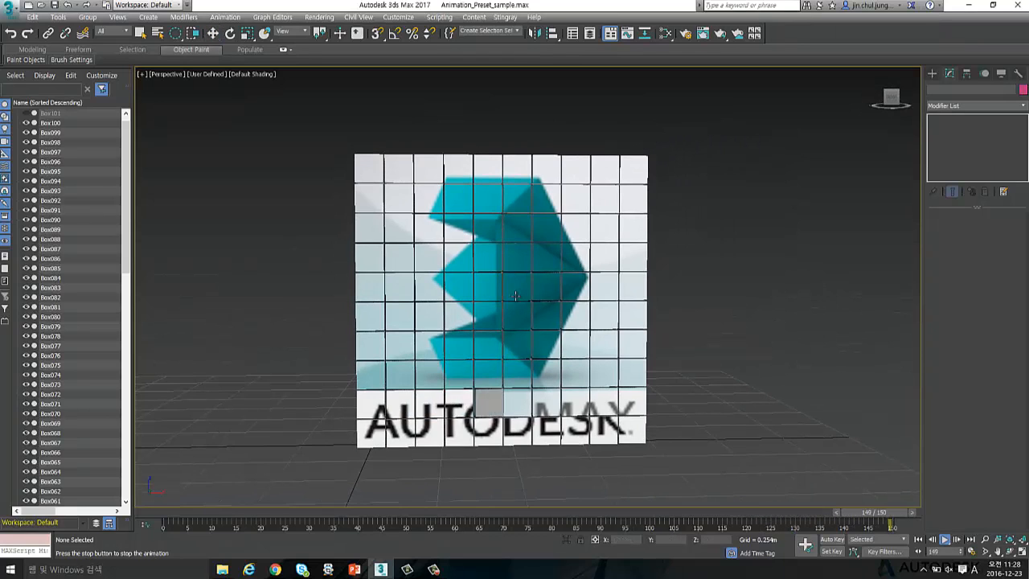
pyautogui.press('/')
pyautogui.press('w')
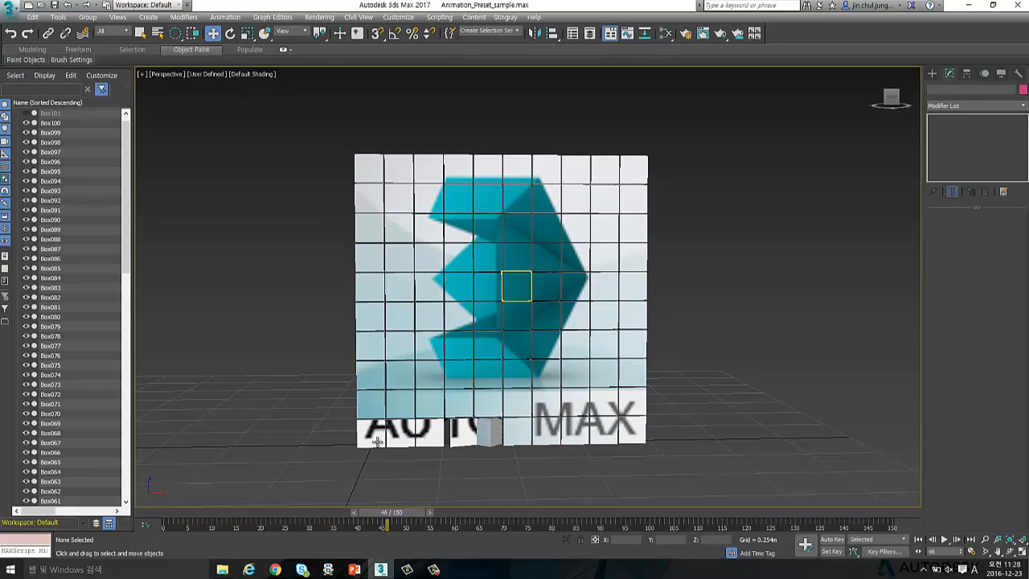
# Step: Set the Rotation preset's animation length to 5 on the wall's lower-left corner box and play the animation
pyautogui.click(360, 438)
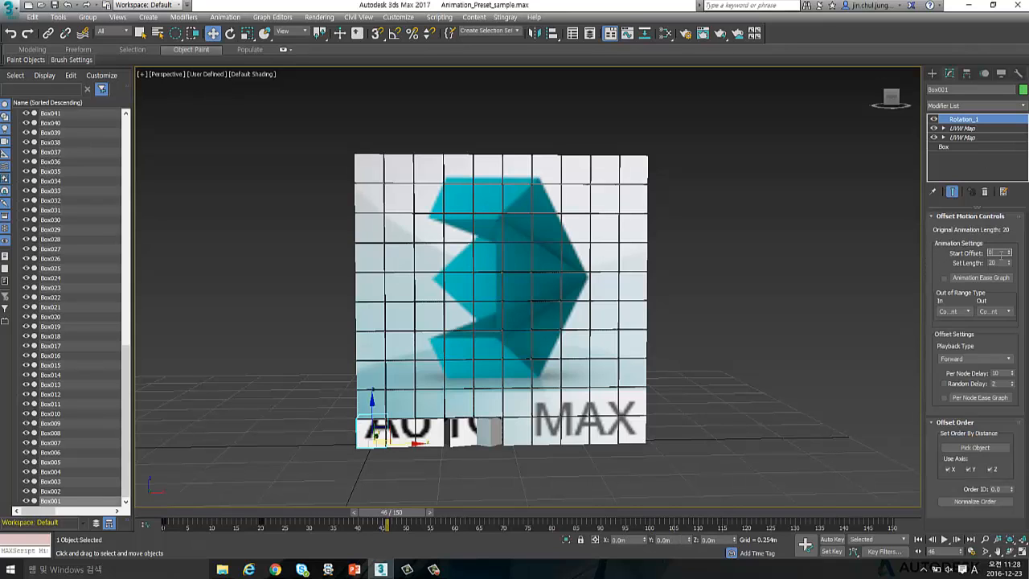
pyautogui.press('Tab')
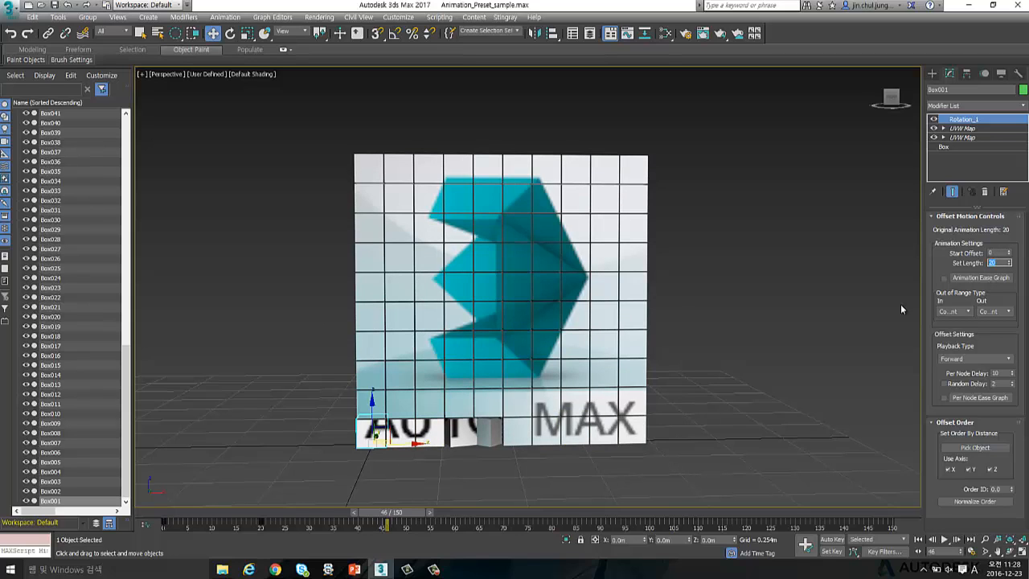
pyautogui.write('5')
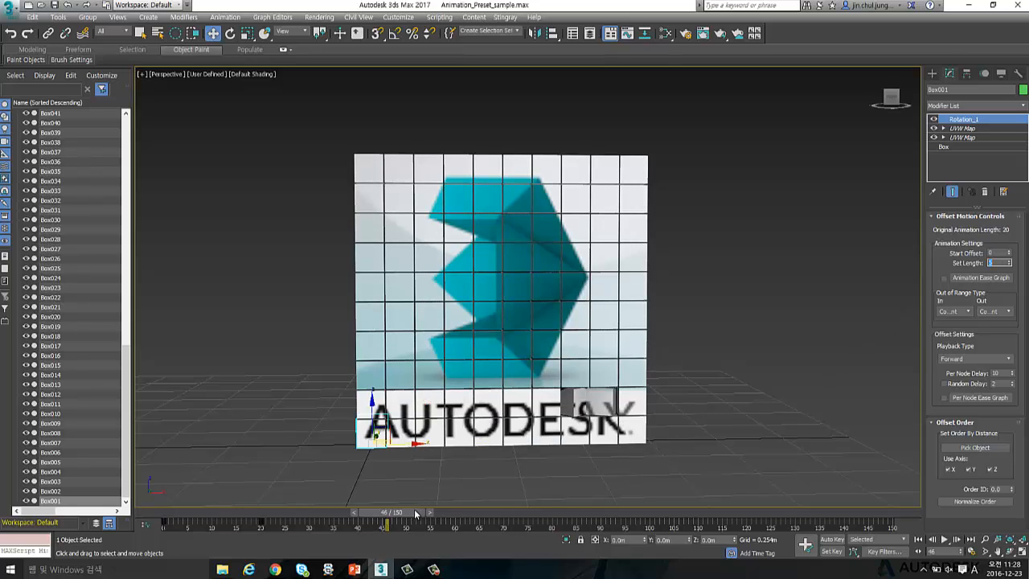
pyautogui.moveTo(425, 513); pyautogui.dragTo(211, 487)
pyautogui.press('/')
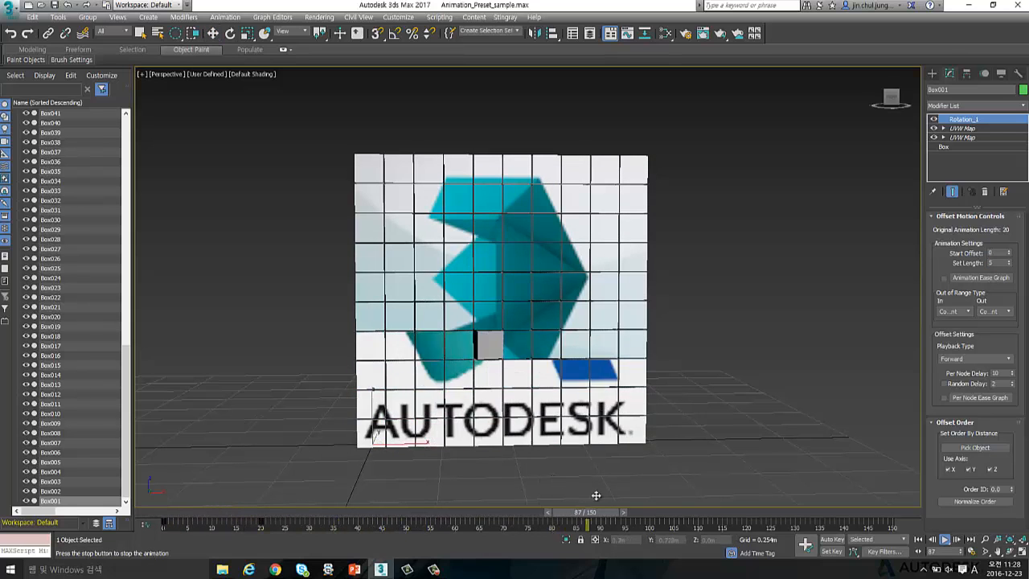
pyautogui.press('w')
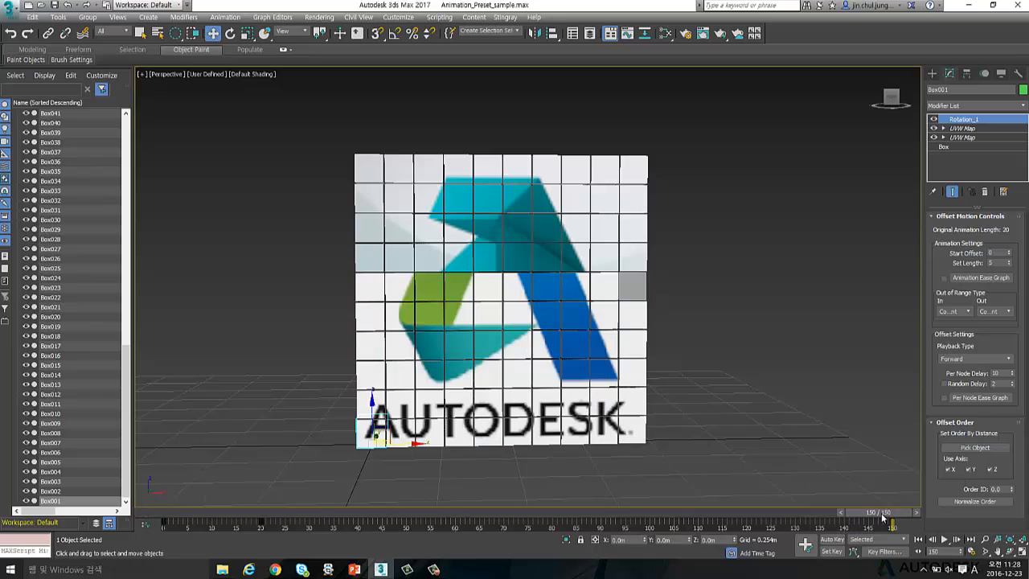
# Step: Set the Per Node Delay to 5, play the animation, and scrub through the frames to review the timing
pyautogui.moveTo(885, 518); pyautogui.dragTo(962, 418)
pyautogui.write('5')
pyautogui.press('Return')
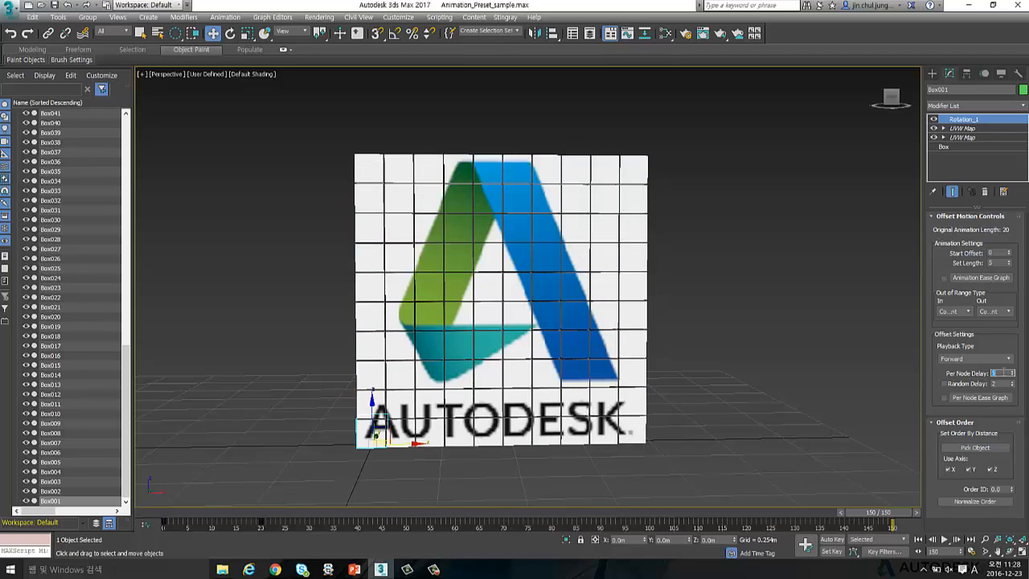
pyautogui.press('/')
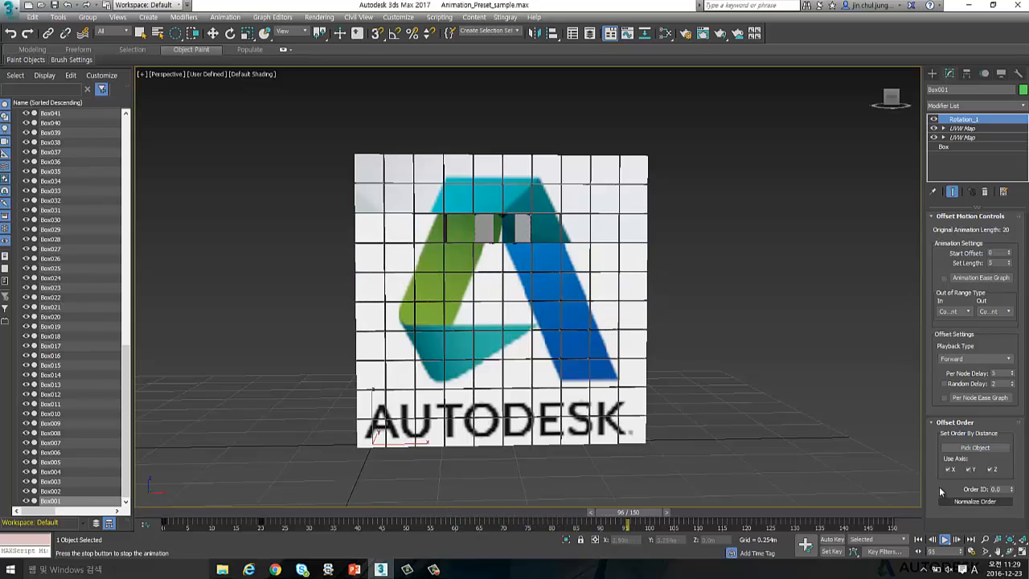
pyautogui.press('w')
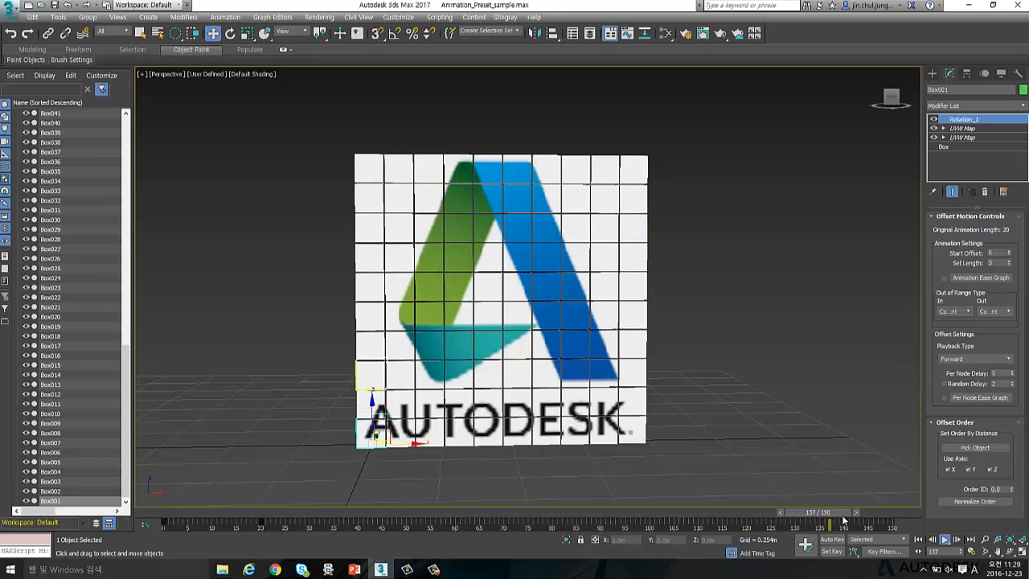
pyautogui.click(945, 540)
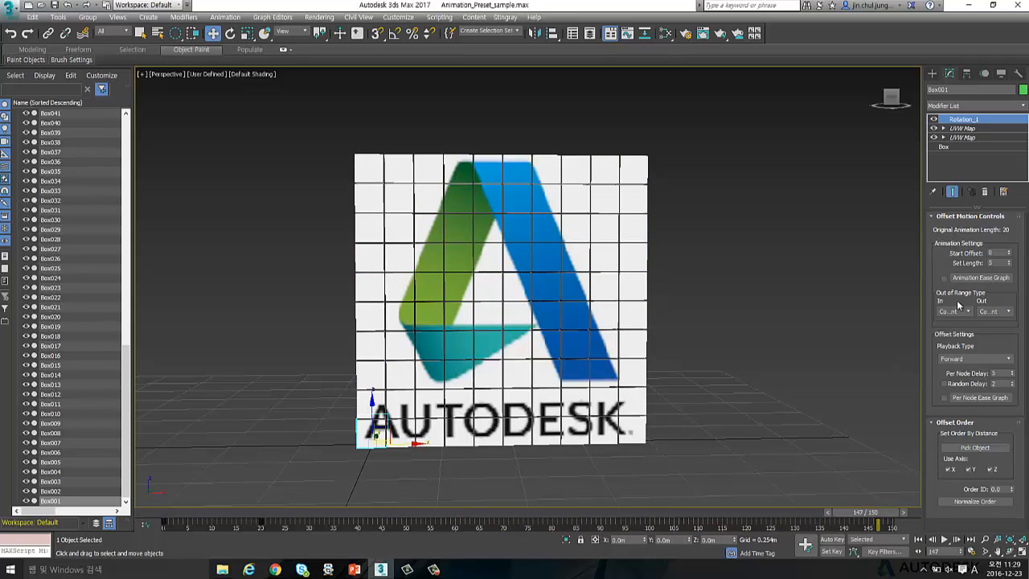
pyautogui.moveTo(856, 512); pyautogui.dragTo(495, 479)
pyautogui.press('w')
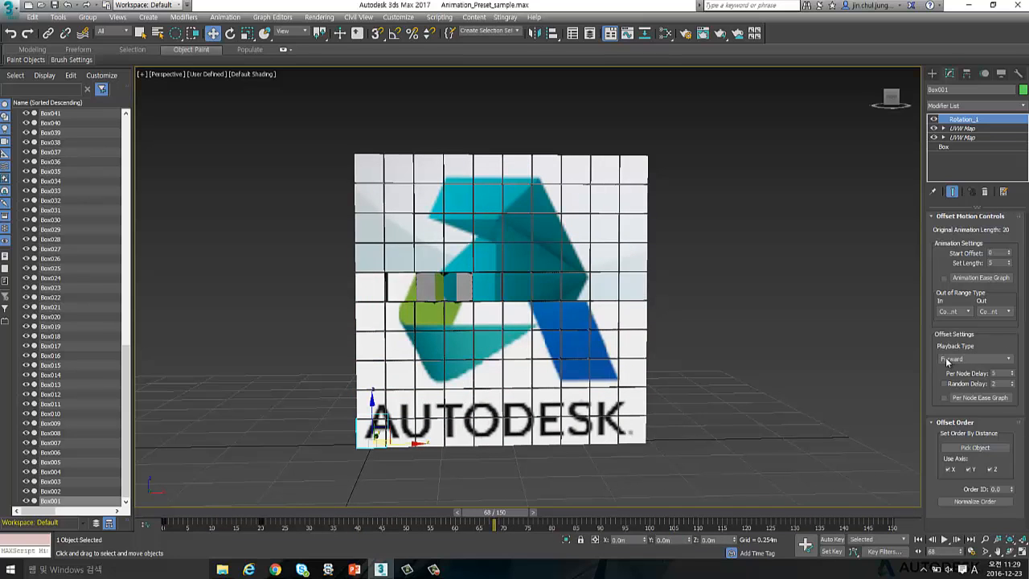
# Step: Try the Reverse playback type for the preset's offset and play the wall animation
pyautogui.click(949, 360)
pyautogui.click(957, 377)
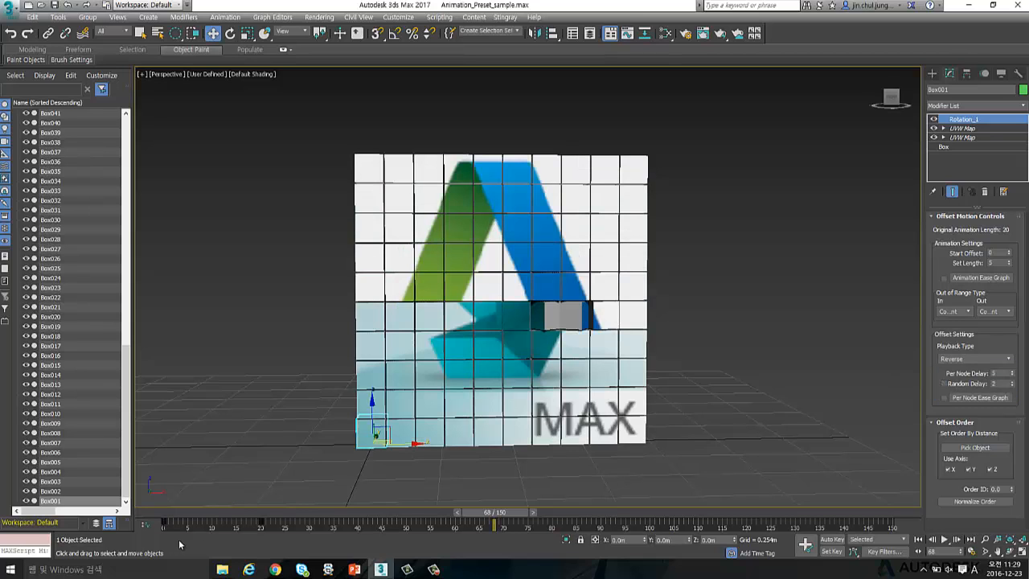
pyautogui.press('/')
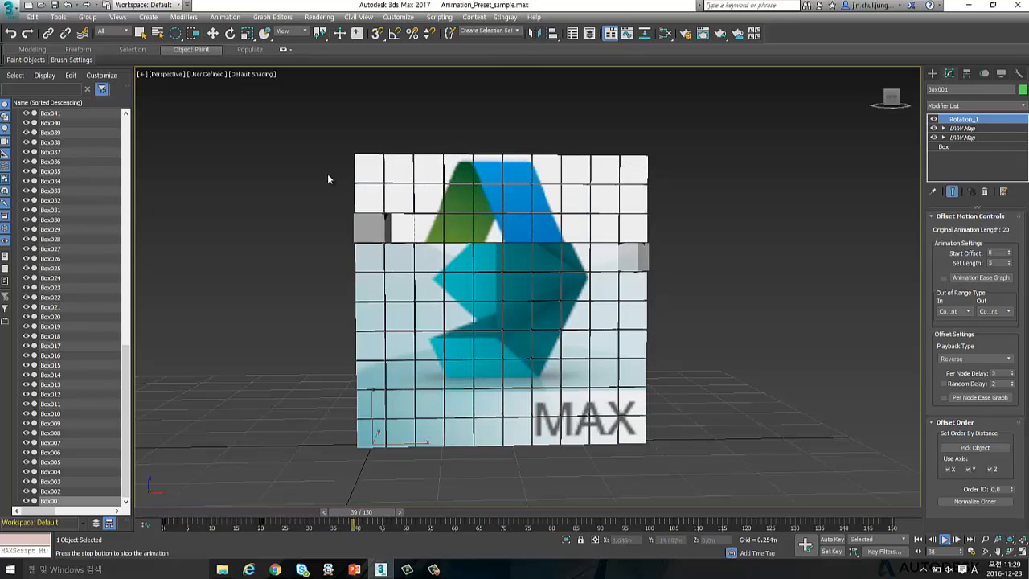
pyautogui.press('/')
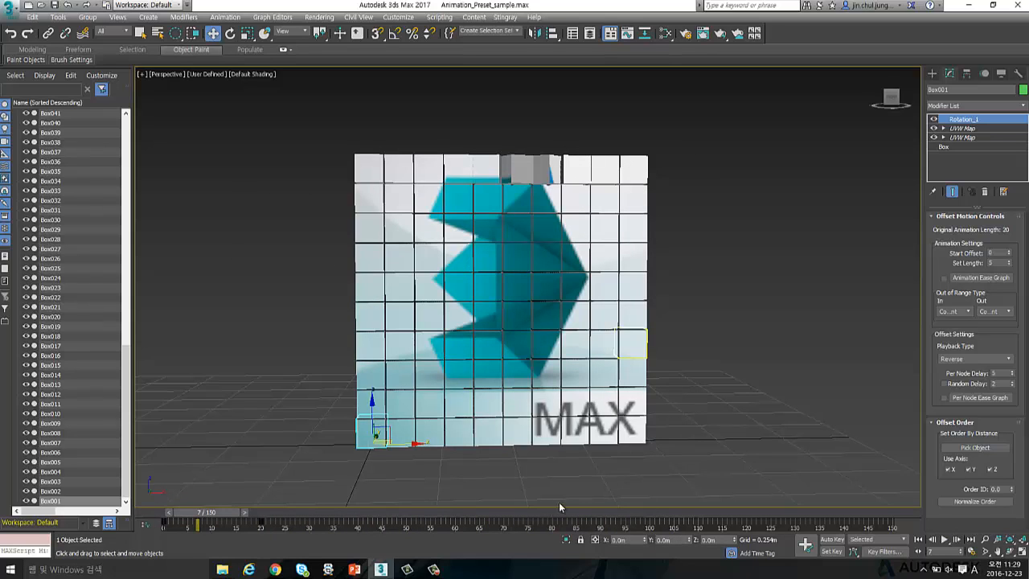
# Step: Try the Ping Pong playback type for the preset's offset and play the wall animation
pyautogui.click(994, 358)
pyautogui.click(969, 388)
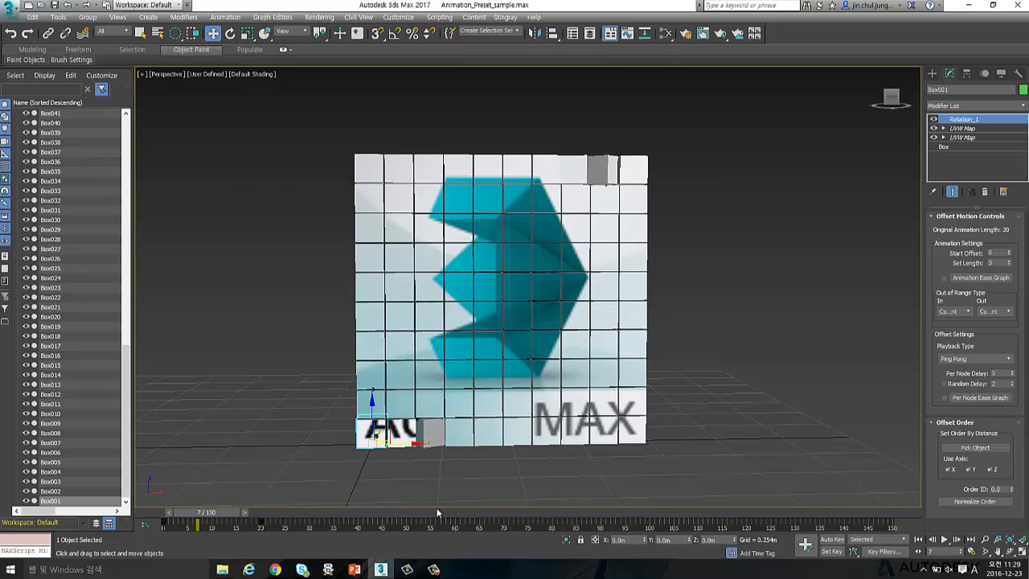
pyautogui.press('/')
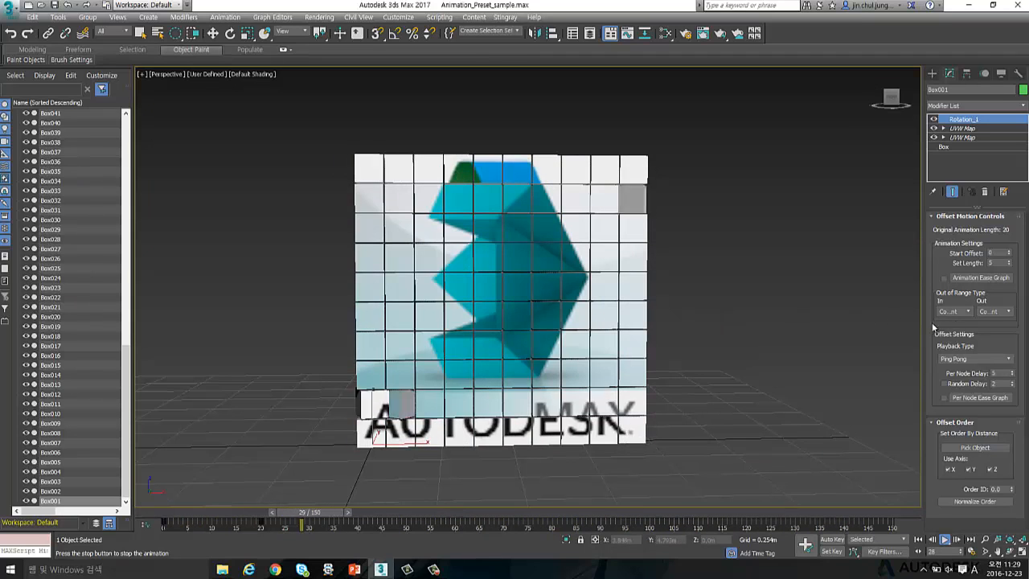
# Step: Try the From Center playback type, playing the wall animation from the first frame and scrubbing through it
pyautogui.click(986, 359)
pyautogui.click(975, 391)
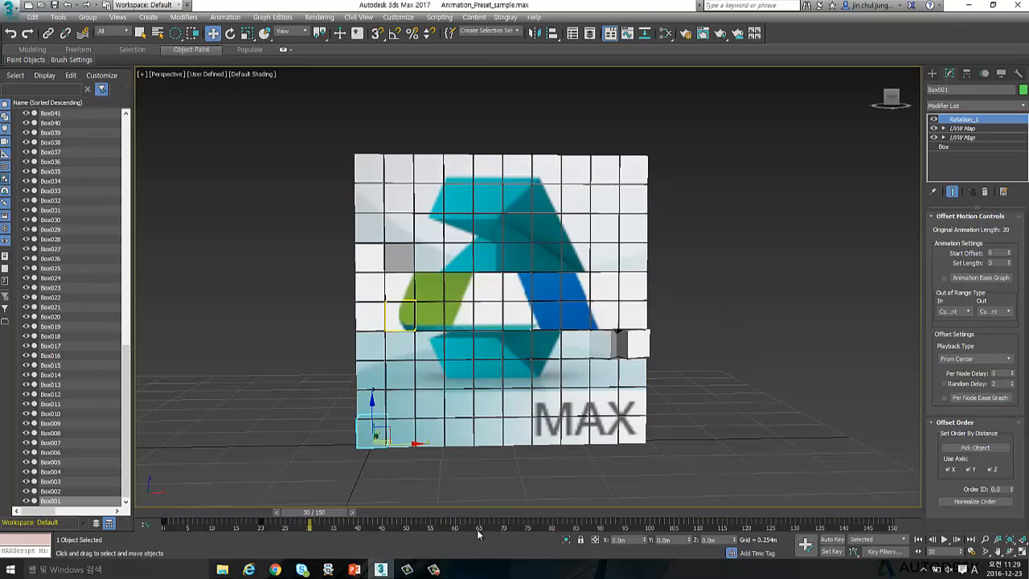
pyautogui.press('Home')
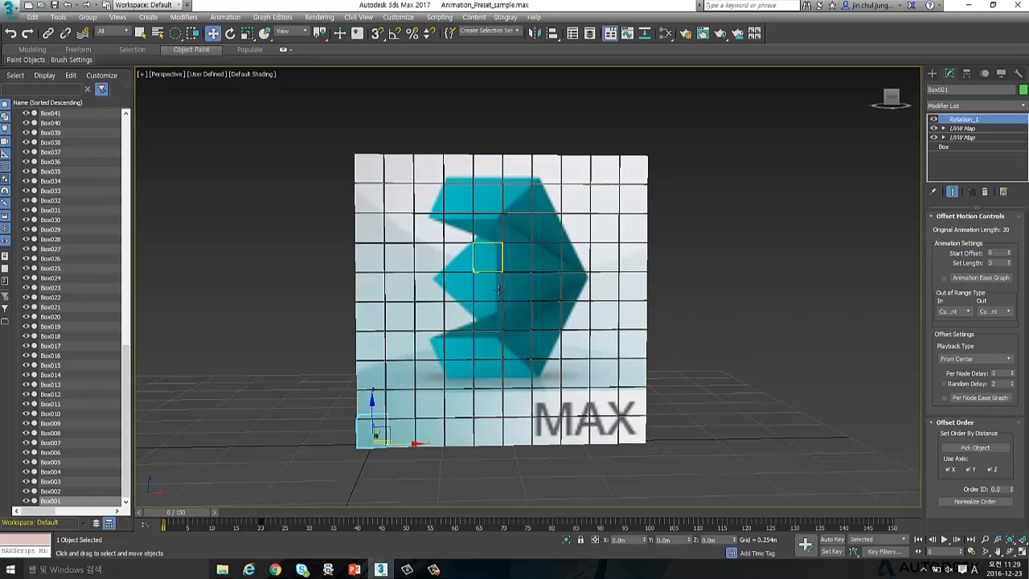
pyautogui.press('/')
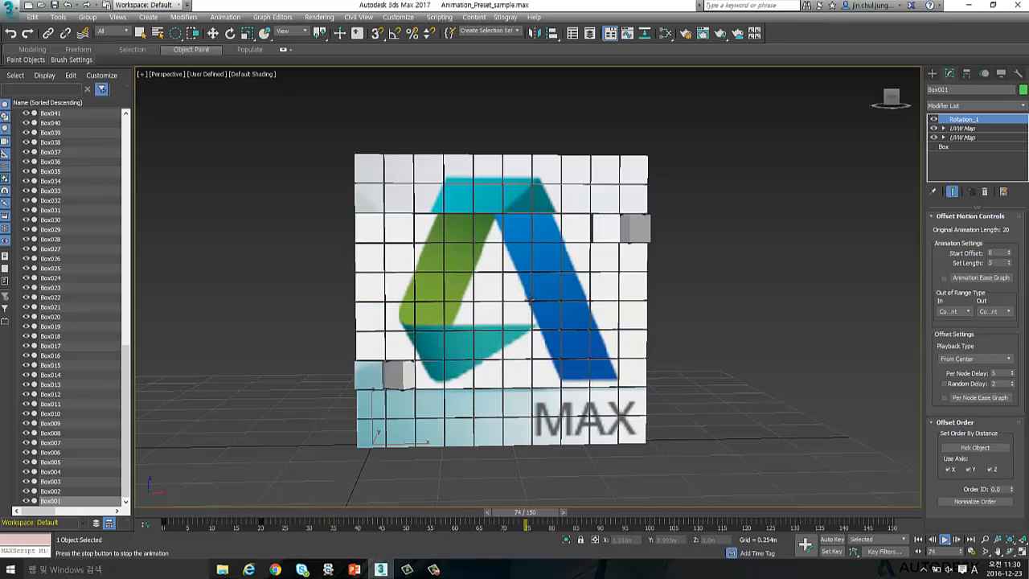
pyautogui.press('w')
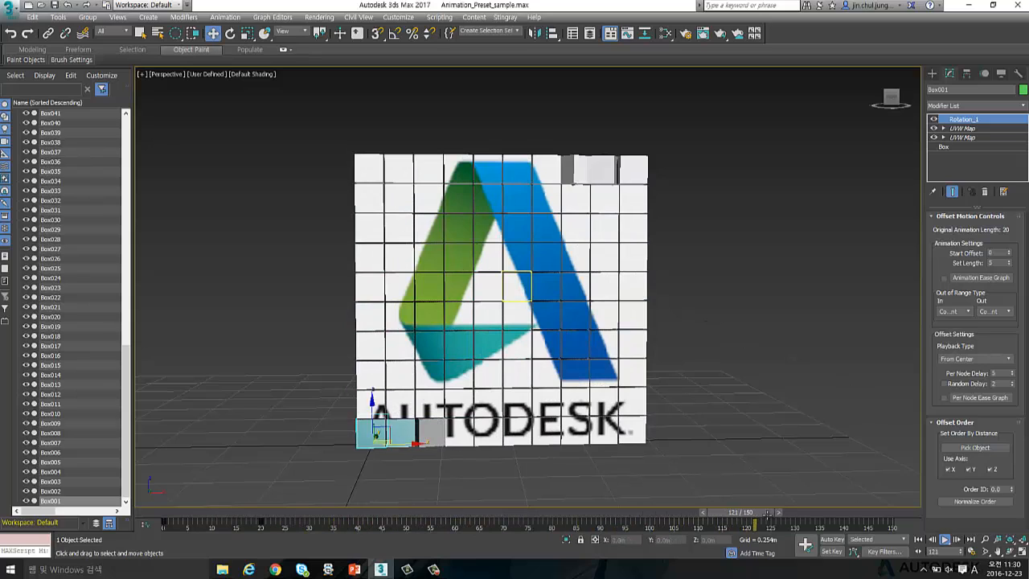
pyautogui.moveTo(734, 508); pyautogui.dragTo(697, 418)
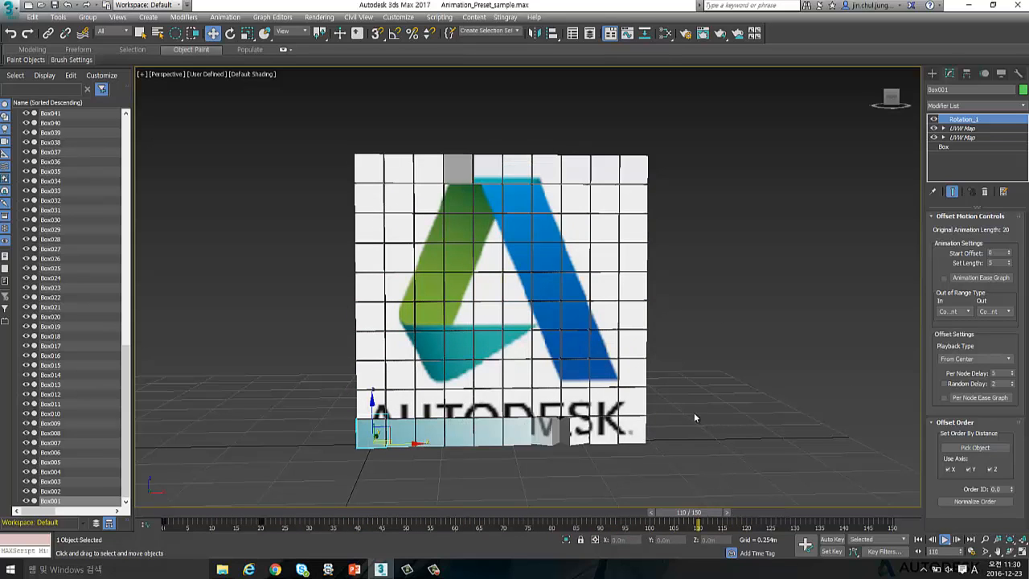
# Step: Select the box midway up the wall's left edge and set the offset order by distance from that box
pyautogui.click(651, 175)
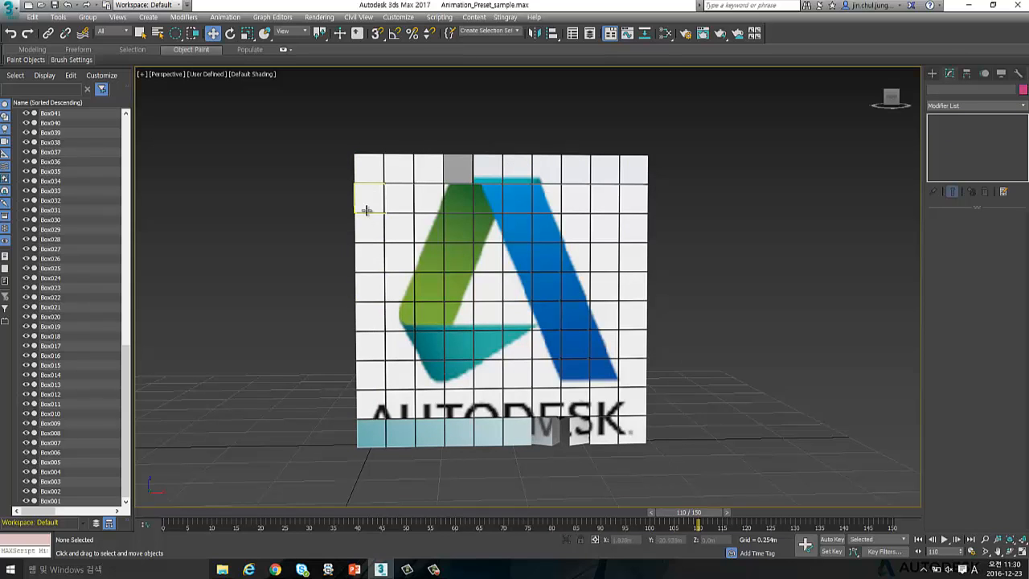
pyautogui.click(362, 297)
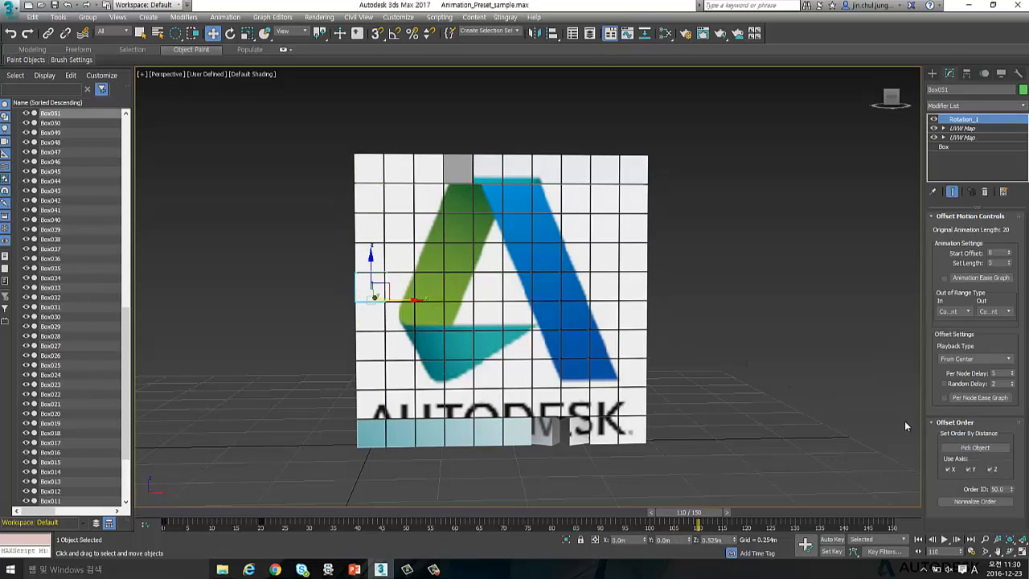
pyautogui.click(941, 423)
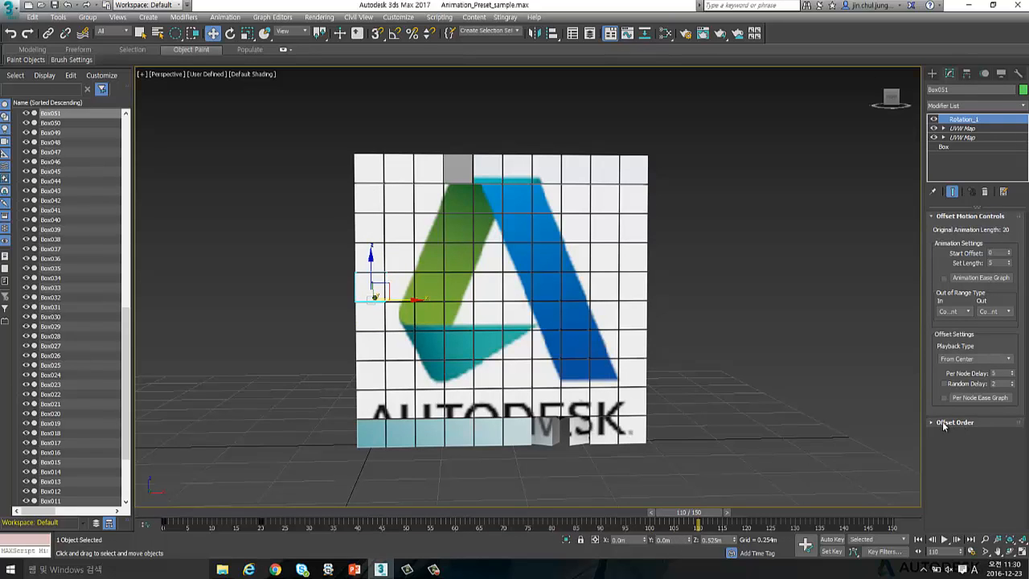
pyautogui.click(945, 423)
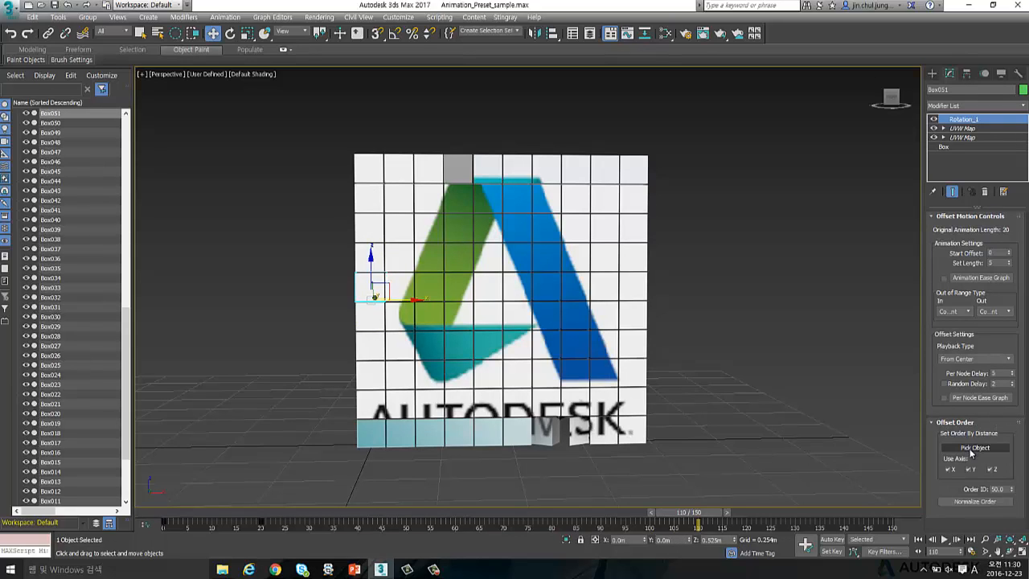
pyautogui.click(968, 448)
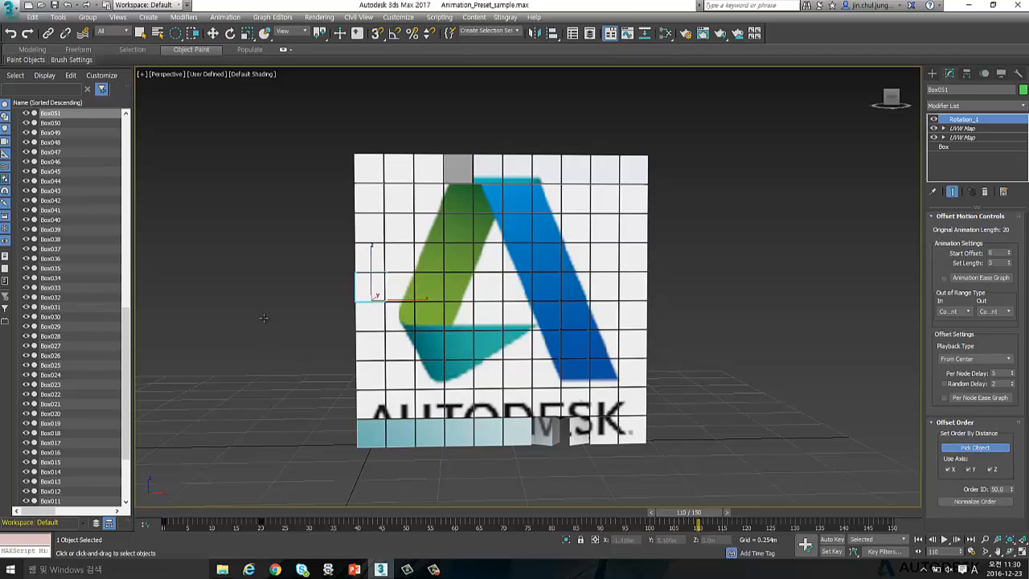
pyautogui.click(360, 287)
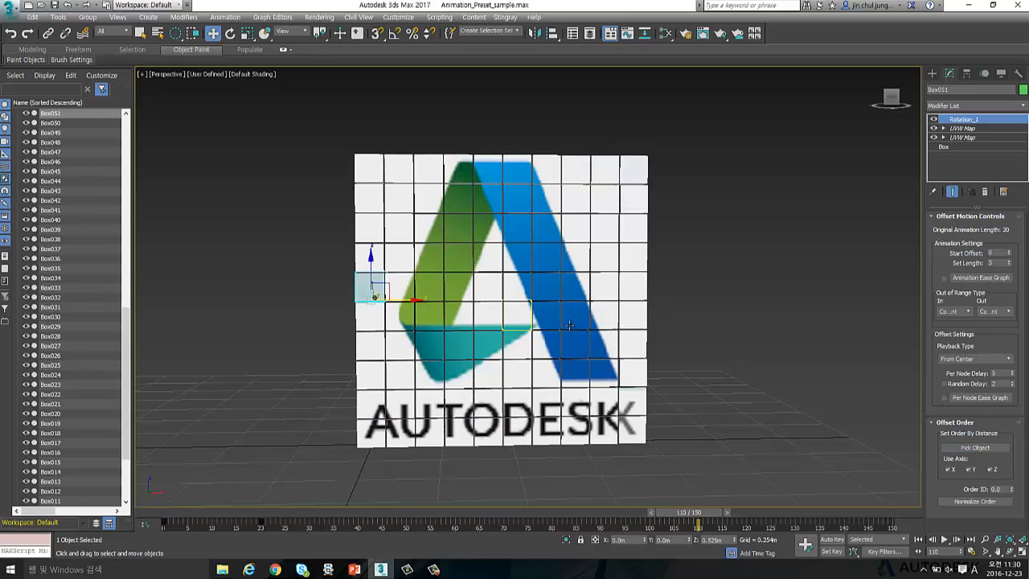
# Step: Set the playback type to Forward, then scrub and play the distance-ordered wall animation
pyautogui.click(978, 360)
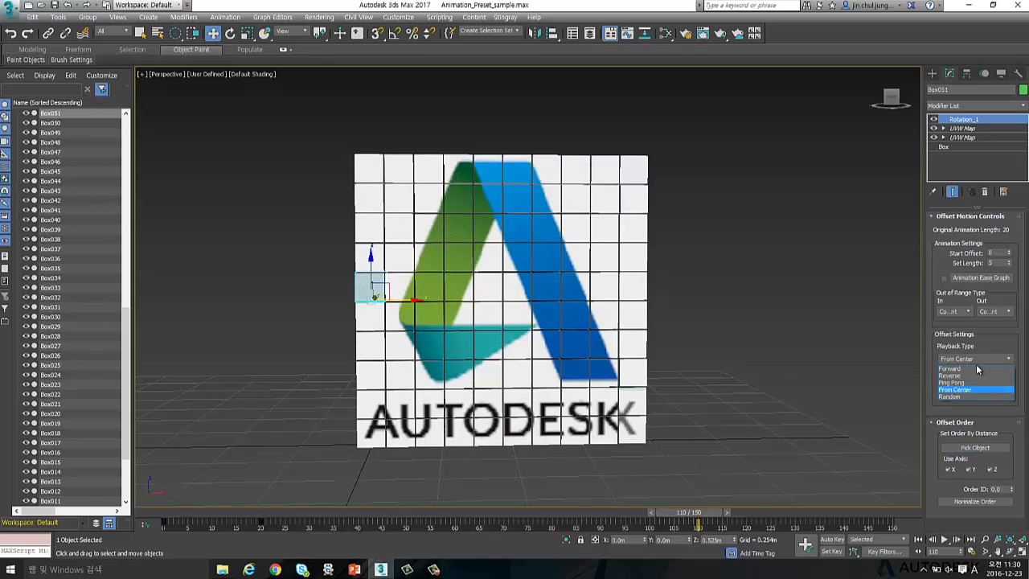
pyautogui.click(973, 370)
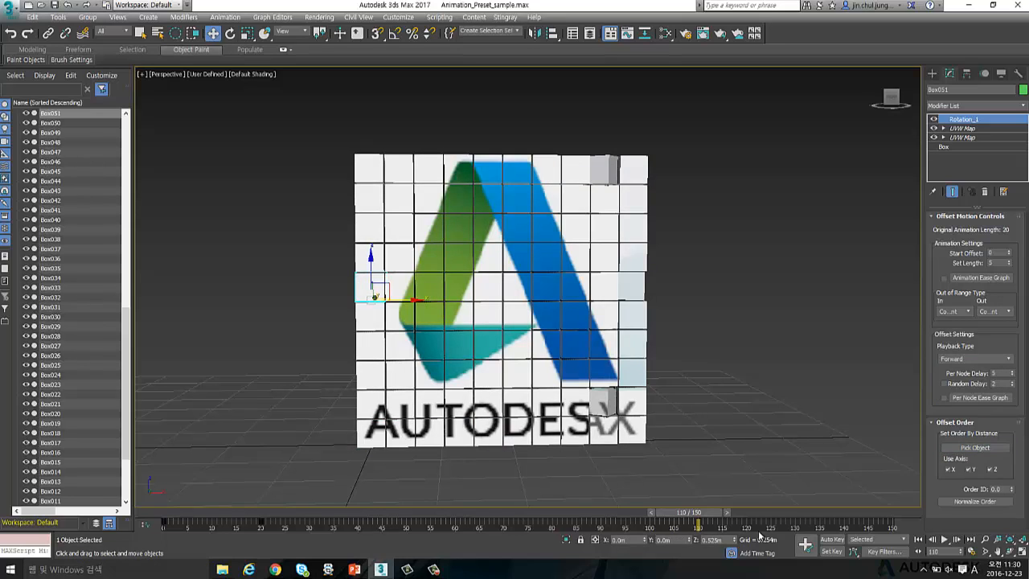
pyautogui.moveTo(699, 516); pyautogui.dragTo(338, 482)
pyautogui.press('w')
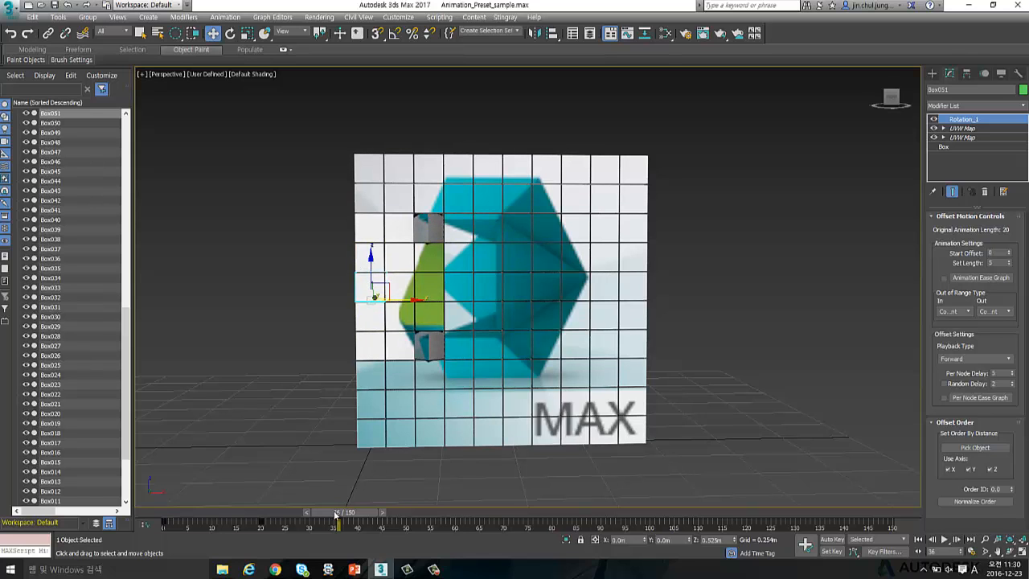
pyautogui.moveTo(335, 515); pyautogui.dragTo(38, 473)
pyautogui.press('/')
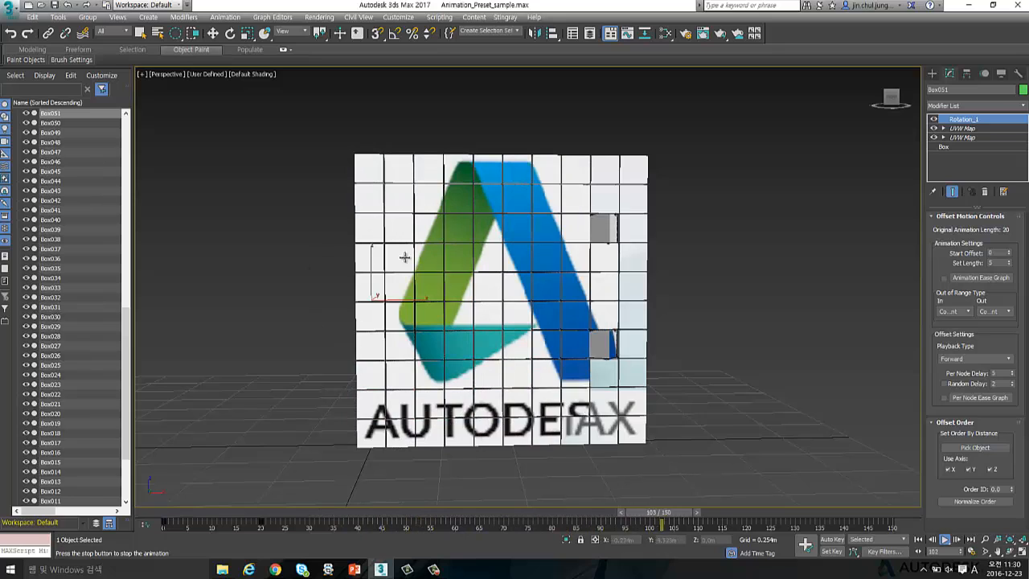
pyautogui.press('w')
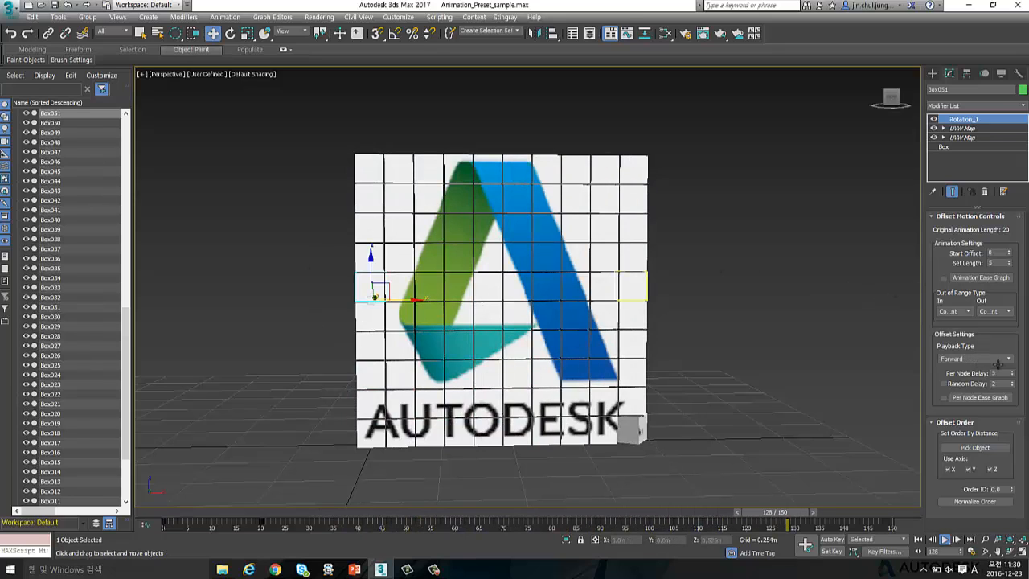
# Step: Set the offset playback type to Reverse, play the wall animation from the first frame and return to frame 0
pyautogui.click(997, 362)
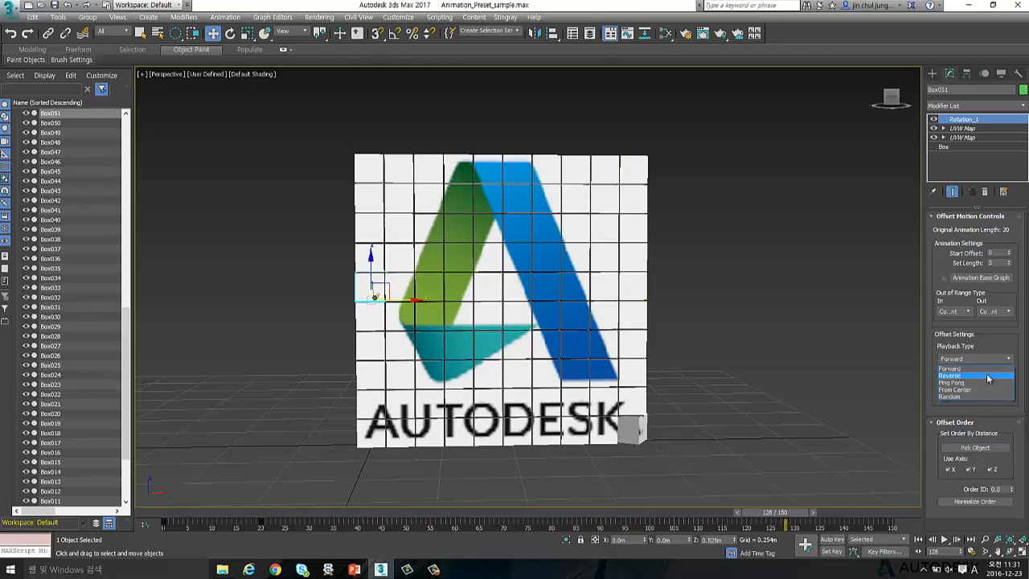
pyautogui.click(989, 376)
pyautogui.click(916, 539)
pyautogui.press('/')
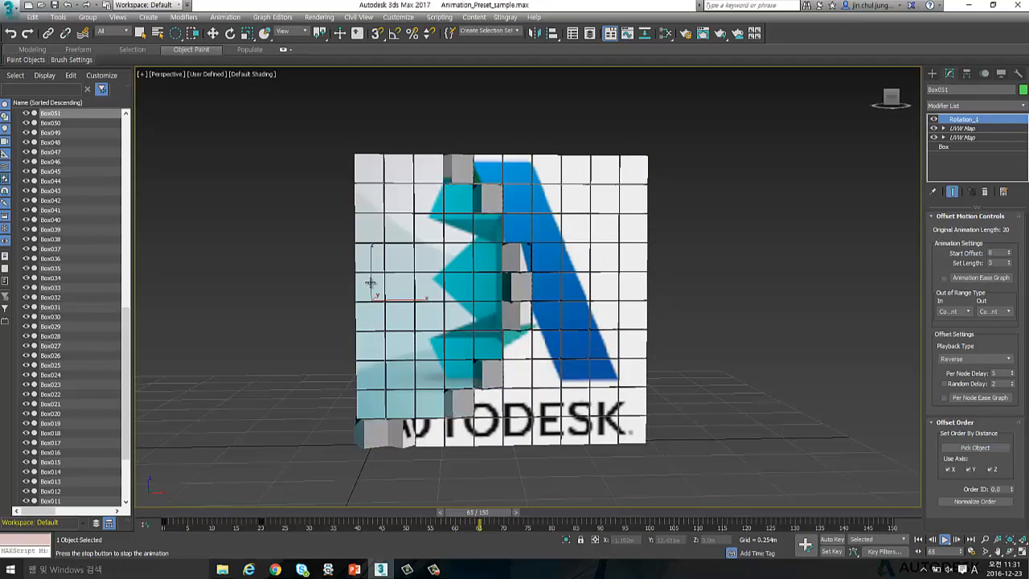
pyautogui.press('w')
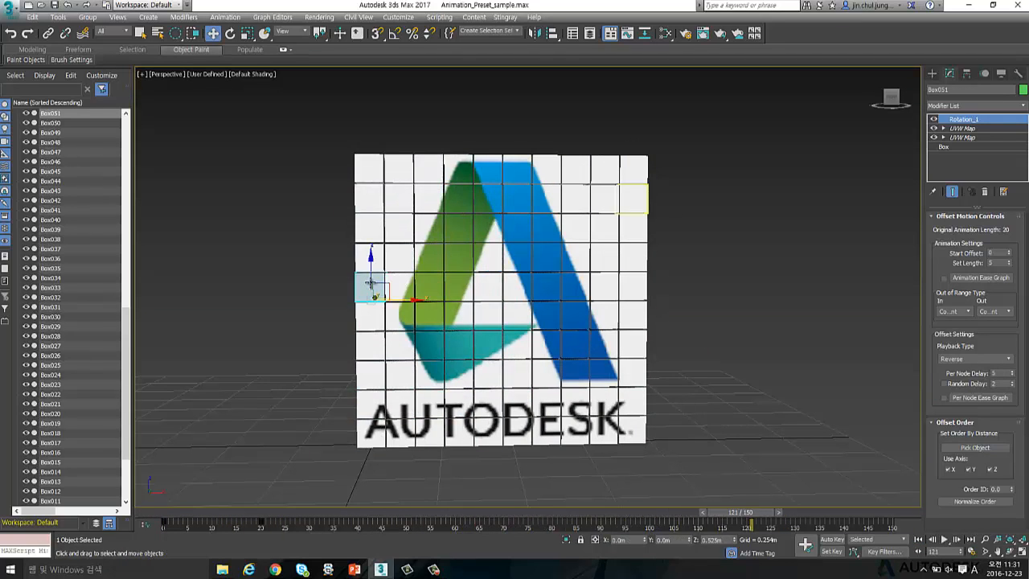
pyautogui.click(874, 510)
pyautogui.moveTo(875, 514); pyautogui.dragTo(193, 481)
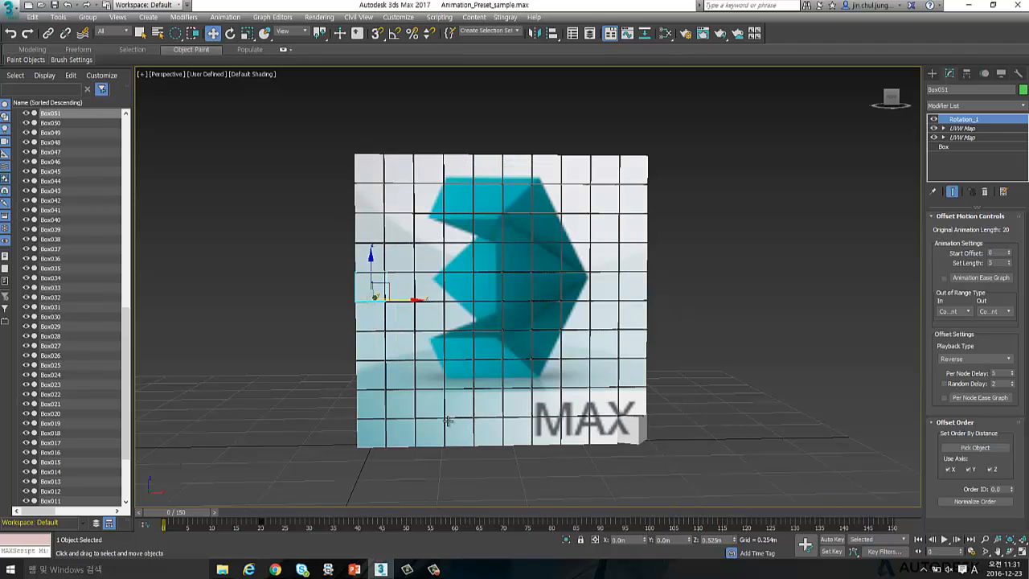
# Step: Set the offset order by distance from the wall's upper-right corner box, scrub the animation and deselect everything
pyautogui.click(991, 448)
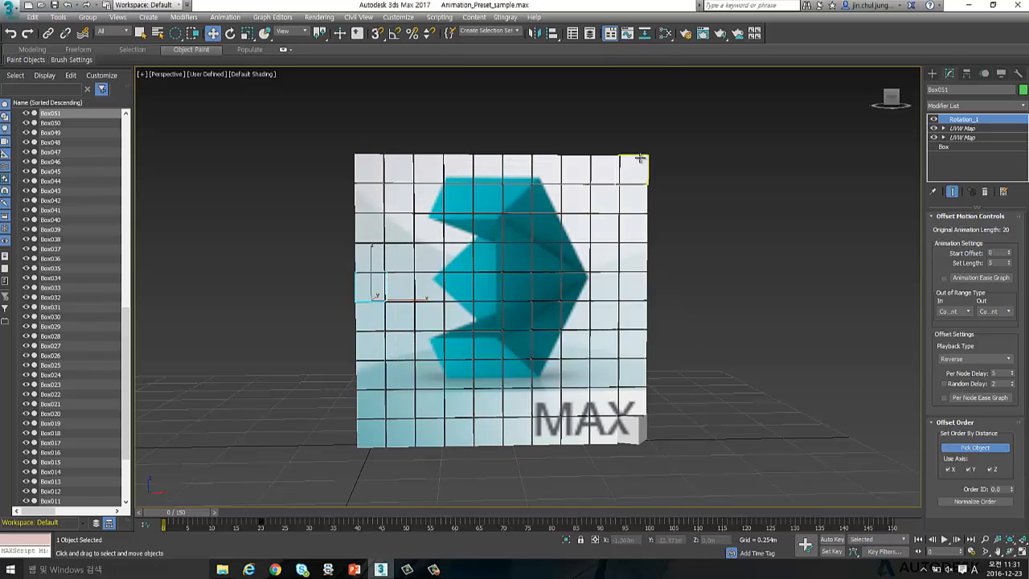
pyautogui.click(640, 158)
pyautogui.moveTo(193, 514); pyautogui.dragTo(131, 528)
pyautogui.click(206, 334)
# Step: Open Animation_Preset.max without saving the current scene, and continue loading despite the missing external files
pyautogui.click(41, 5)
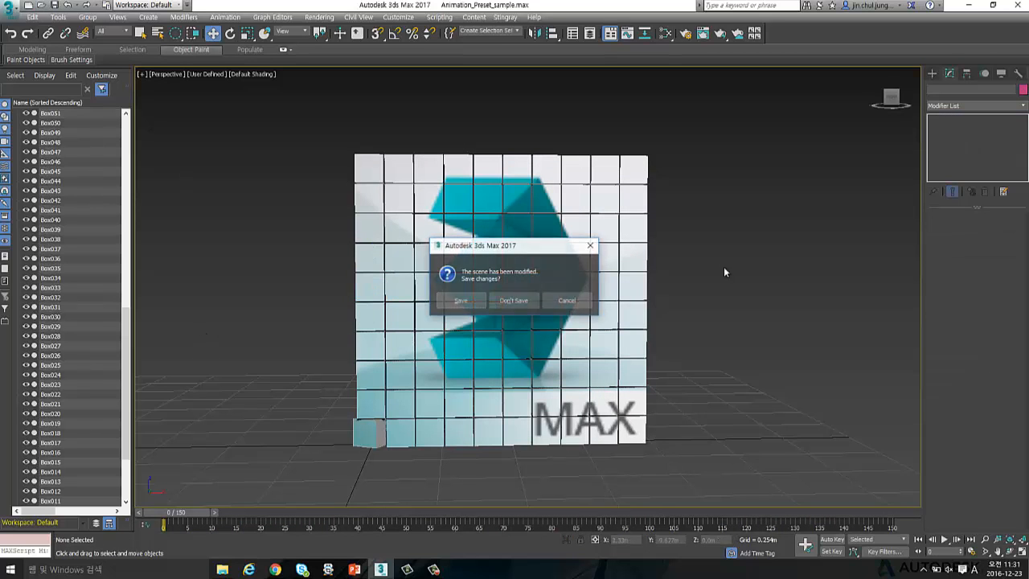
pyautogui.click(530, 300)
pyautogui.click(165, 99)
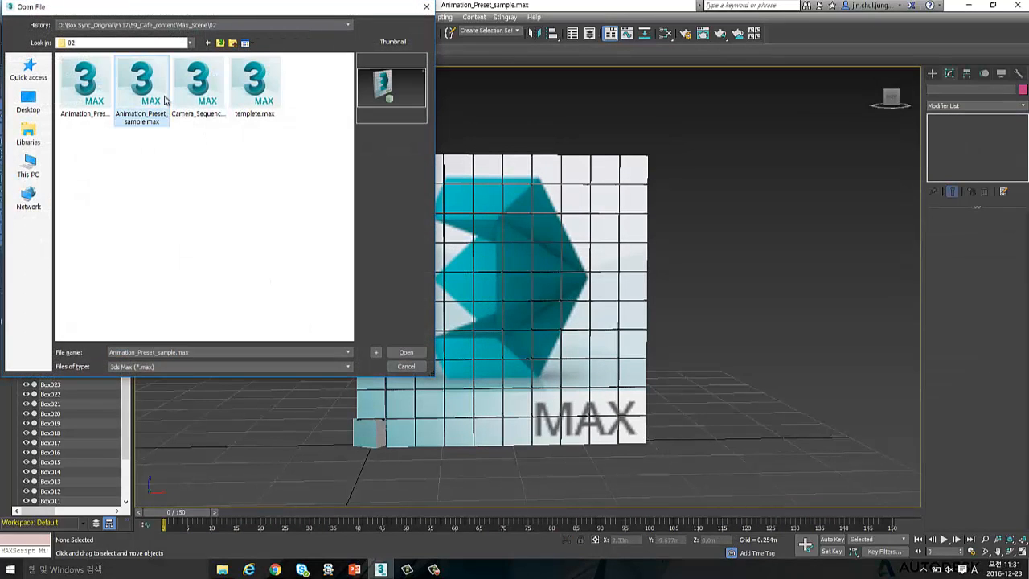
pyautogui.doubleClick(85, 98)
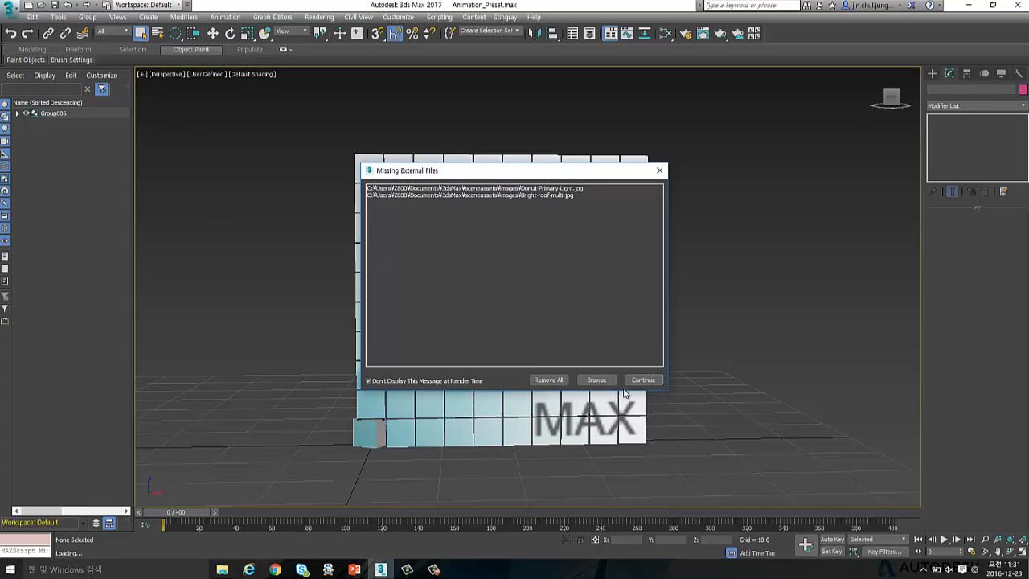
pyautogui.click(642, 381)
# Step: Examine the sphere animation from several angles by scrubbing back and forth through the timeline
pyautogui.keyDown('alt'); pyautogui.moveTo(543, 344); pyautogui.dragTo(473, 275, button='middle'); pyautogui.keyUp('alt')
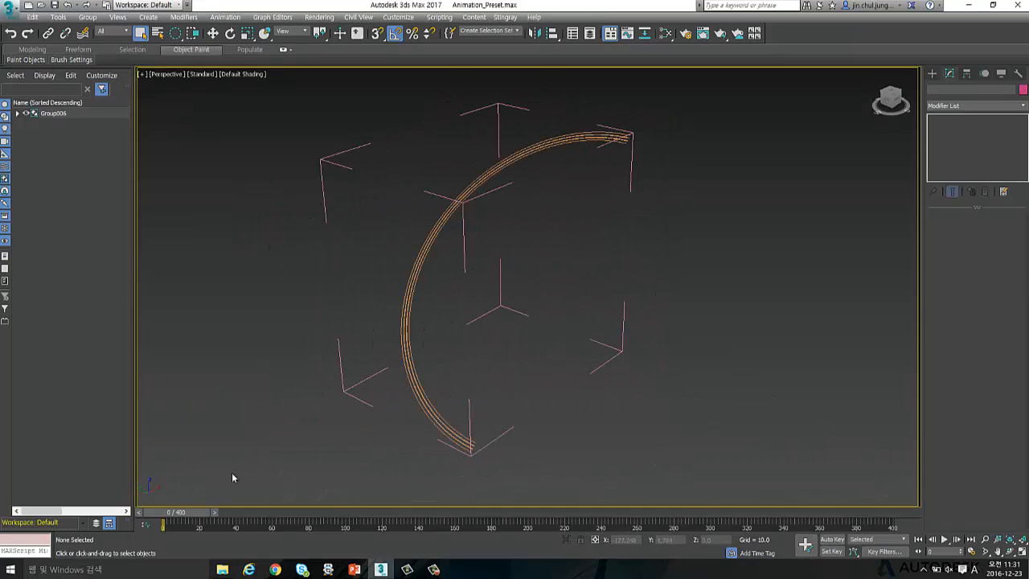
pyautogui.moveTo(181, 518); pyautogui.dragTo(158, 483)
pyautogui.moveTo(208, 512); pyautogui.dragTo(206, 459)
pyautogui.keyDown('alt'); pyautogui.moveTo(206, 459); pyautogui.dragTo(283, 378, button='middle'); pyautogui.keyUp('alt')
pyautogui.moveTo(164, 513); pyautogui.dragTo(208, 513)
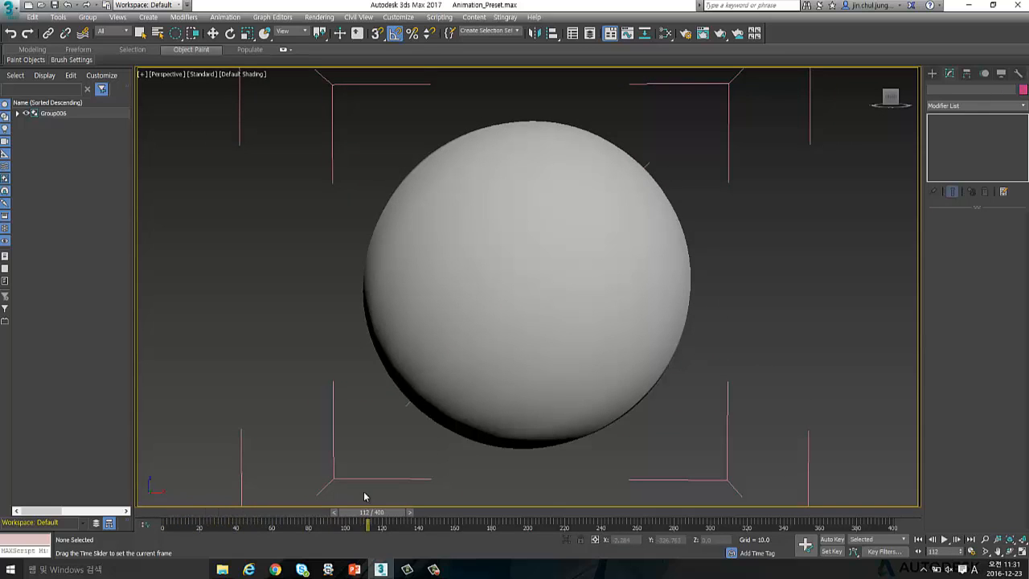
pyautogui.moveTo(713, 507); pyautogui.dragTo(531, 476)
pyautogui.moveTo(189, 497)
pyautogui.mouseDown()
pyautogui.moveTo(201, 502)
pyautogui.moveTo(149, 494)
pyautogui.moveTo(207, 487)
pyautogui.moveTo(158, 484)
pyautogui.moveTo(192, 487)
pyautogui.mouseUp()
# Step: Inspect the concentric arc profiles along the sphere's edge up close
pyautogui.click(539, 345)
pyautogui.keyDown('alt'); pyautogui.moveTo(371, 313); pyautogui.dragTo(515, 230, button='middle'); pyautogui.keyUp('alt')
pyautogui.scroll(5, 579, 222)
pyautogui.click(394, 251)
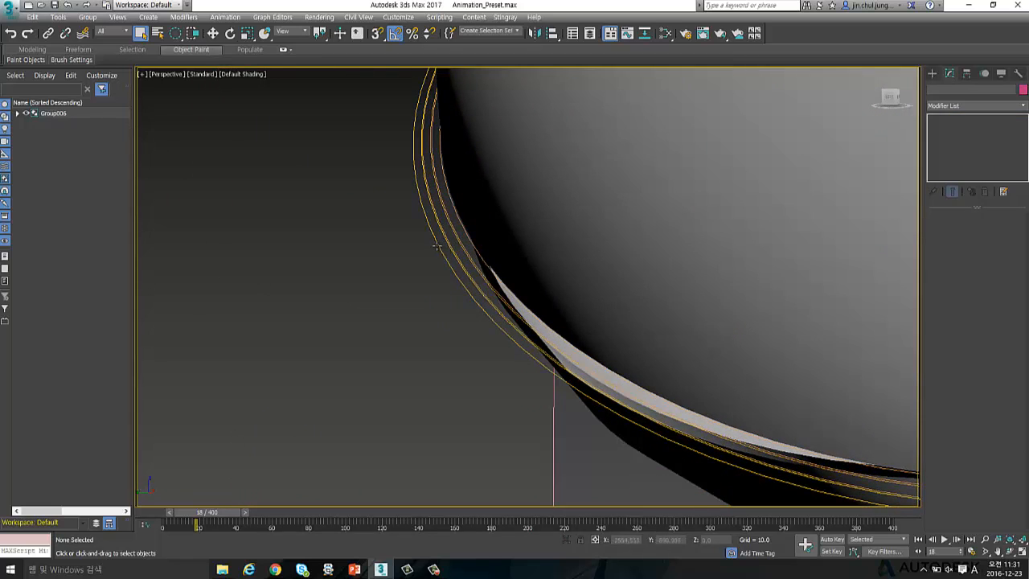
pyautogui.keyDown('alt'); pyautogui.moveTo(720, 227); pyautogui.dragTo(677, 284, button='middle'); pyautogui.keyUp('alt')
pyautogui.scroll(-5, 694, 239)
pyautogui.scroll(-3, 618, 299)
# Step: Select the inner sphere Circle002 and scrub through its Lathe Degrees animation to frame 20
pyautogui.click(516, 285)
pyautogui.scroll(3, 593, 287)
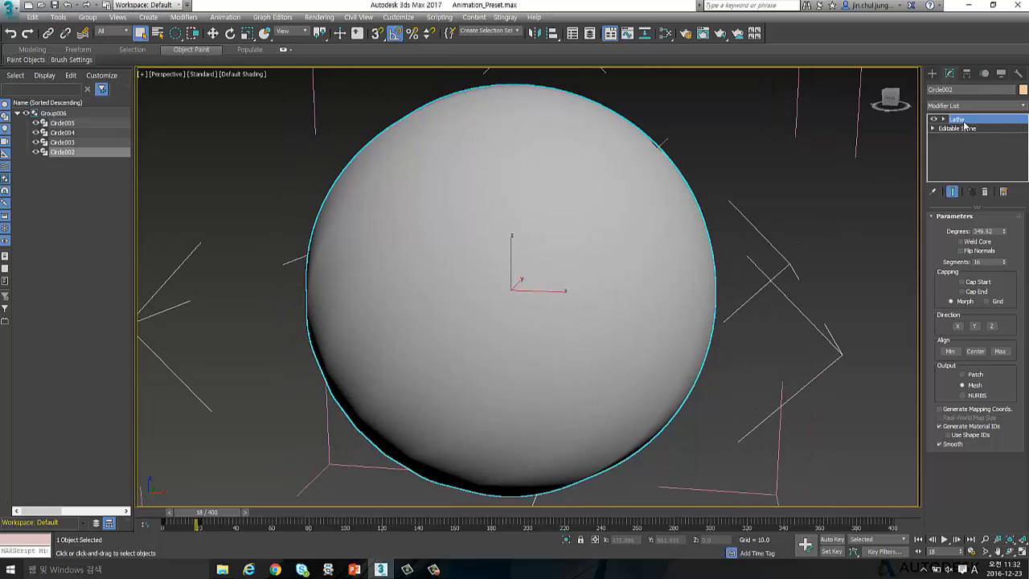
pyautogui.moveTo(217, 512)
pyautogui.mouseDown()
pyautogui.moveTo(181, 512)
pyautogui.moveTo(227, 511)
pyautogui.mouseUp()
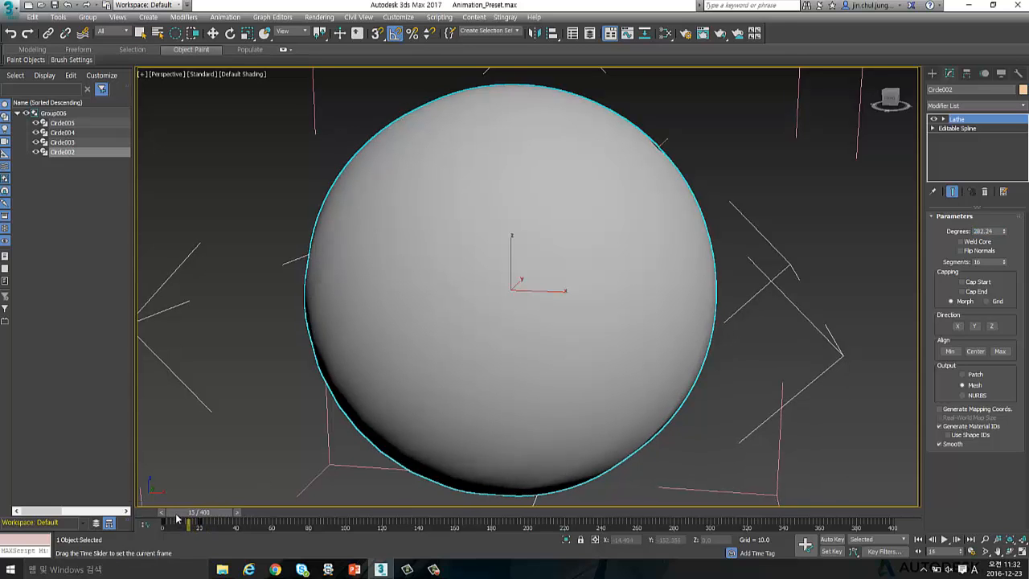
pyautogui.moveTo(192, 515)
pyautogui.mouseDown()
pyautogui.moveTo(150, 516)
pyautogui.moveTo(197, 521)
pyautogui.mouseUp()
pyautogui.click(225, 17)
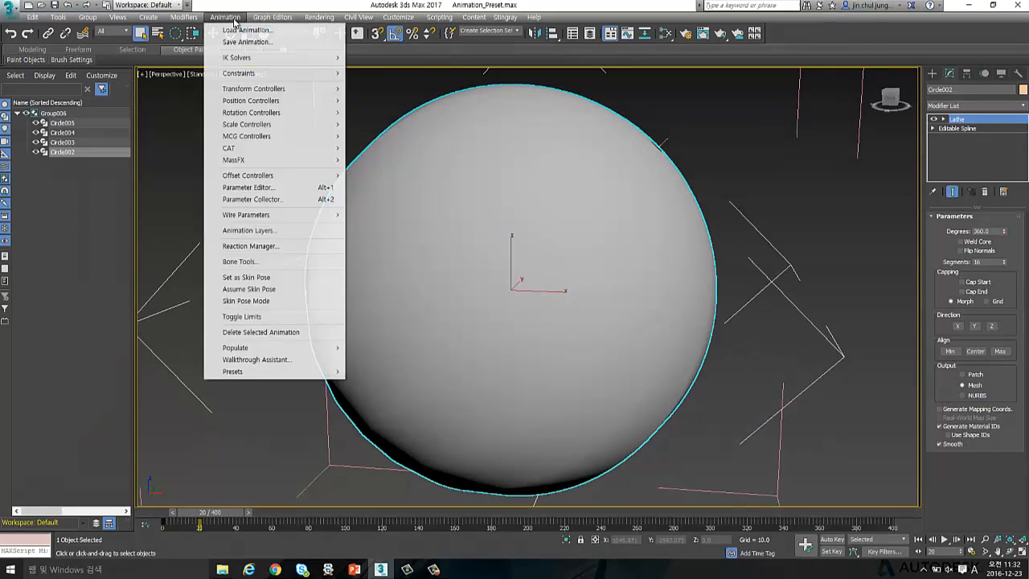
pyautogui.click(243, 366)
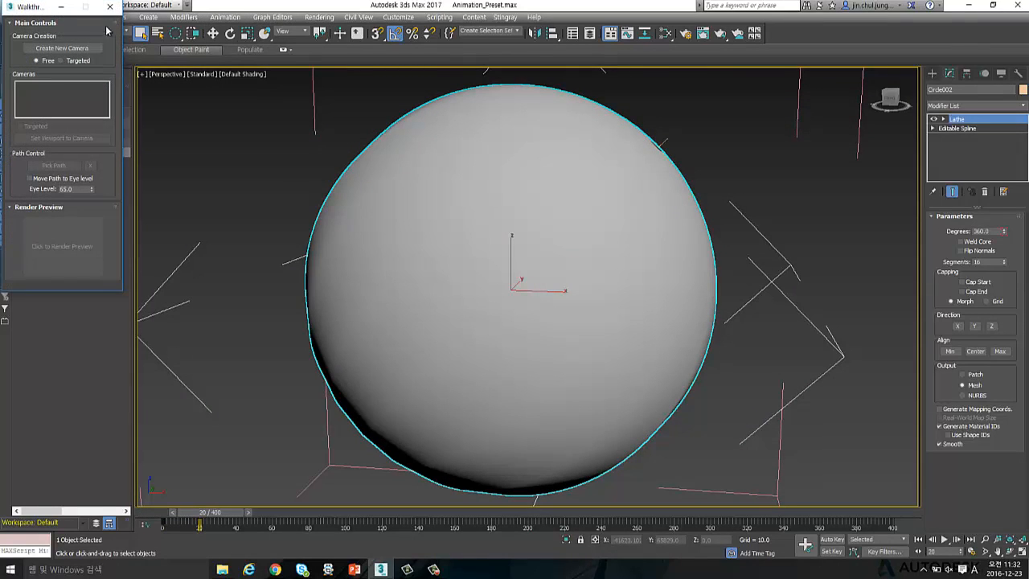
pyautogui.click(110, 7)
pyautogui.click(219, 16)
pyautogui.click(257, 380)
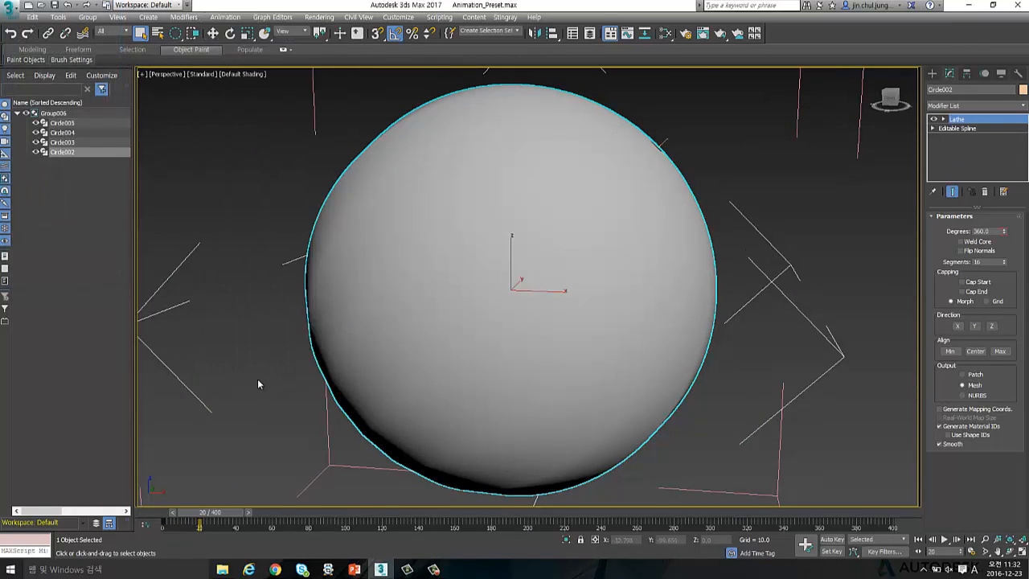
pyautogui.click(242, 17)
pyautogui.moveTo(265, 371)
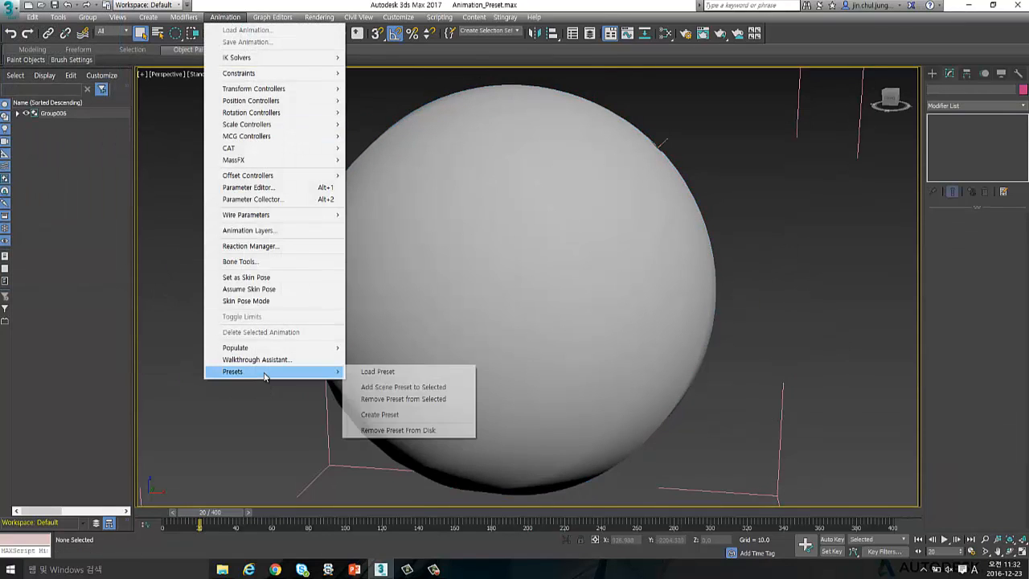
pyautogui.click(392, 412)
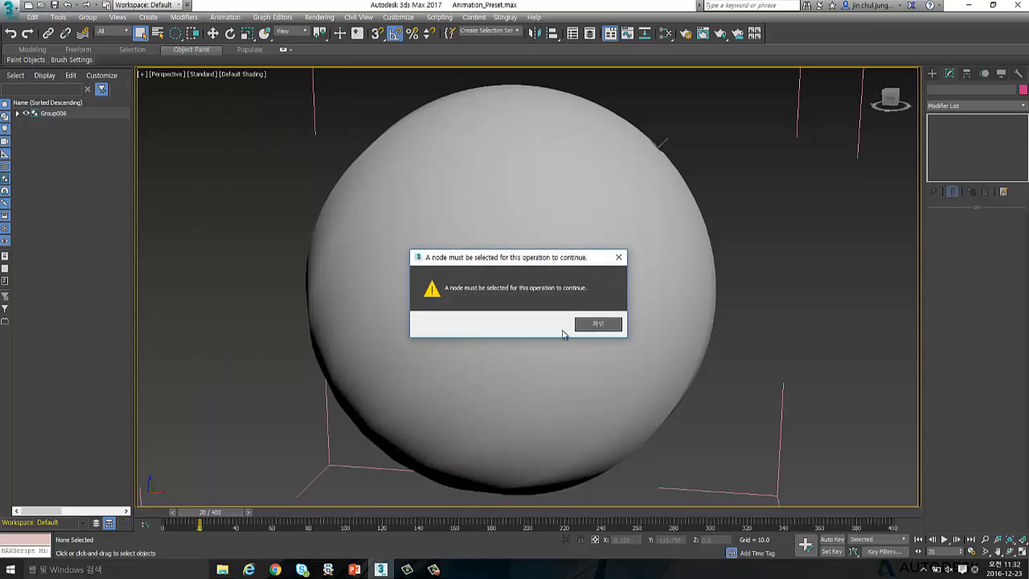
pyautogui.press('Return')
# Step: Create an animation preset from Circle002's animated Lathe Degrees controller and save it as Lathe_Modifier
pyautogui.click(462, 374)
pyautogui.click(225, 17)
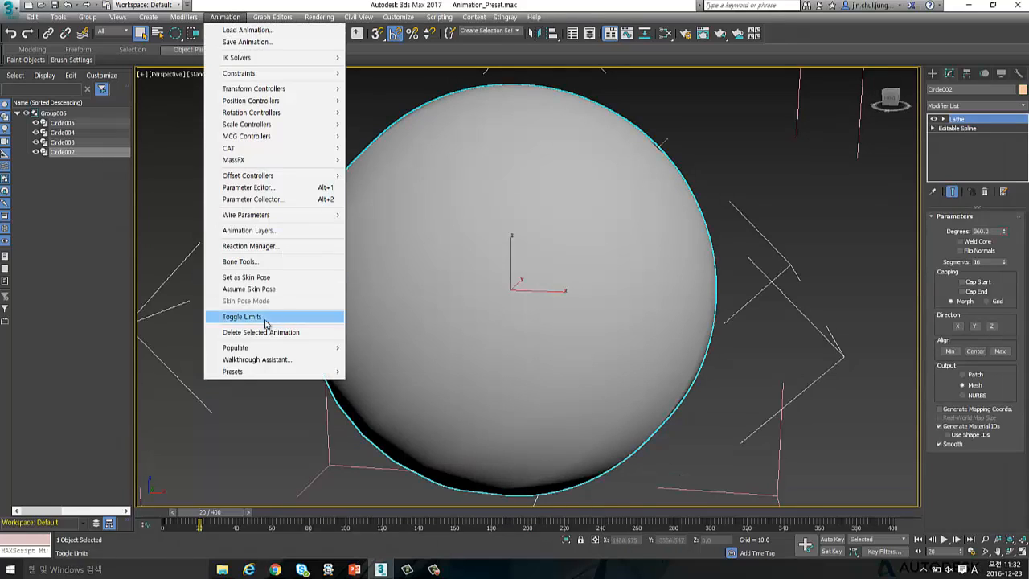
pyautogui.moveTo(266, 371)
pyautogui.click(473, 415)
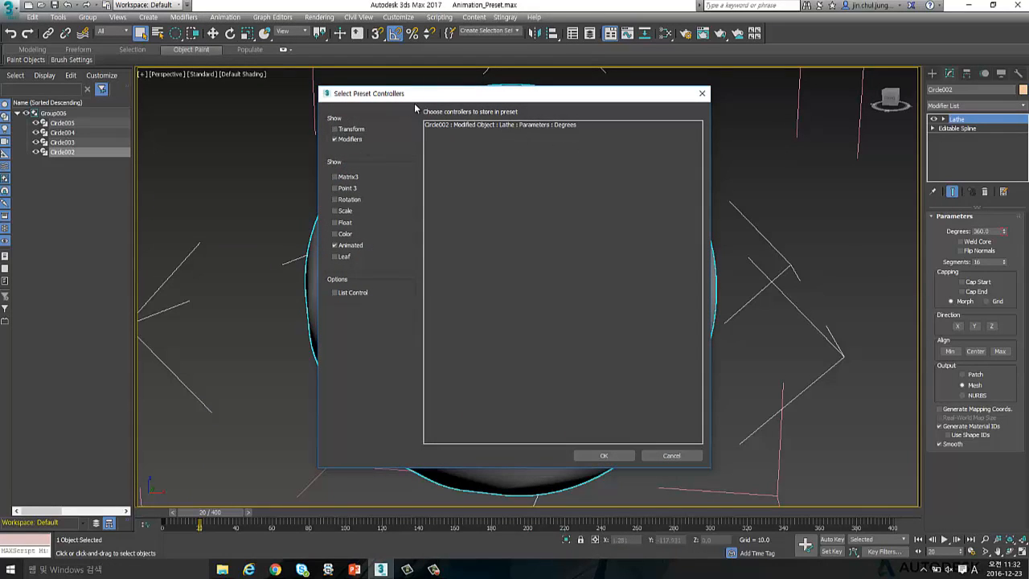
pyautogui.moveTo(415, 95); pyautogui.dragTo(664, 91)
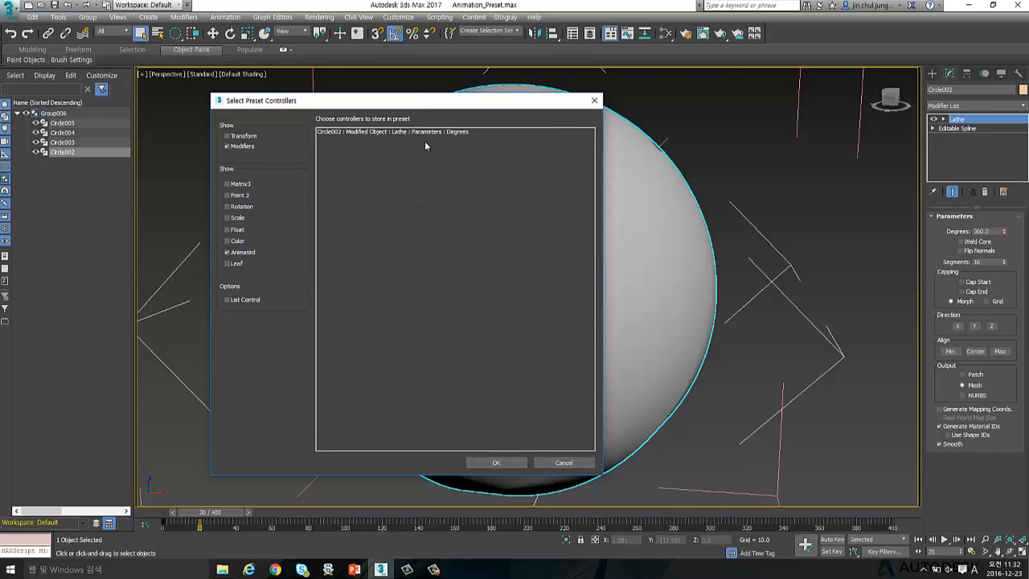
pyautogui.click(478, 132)
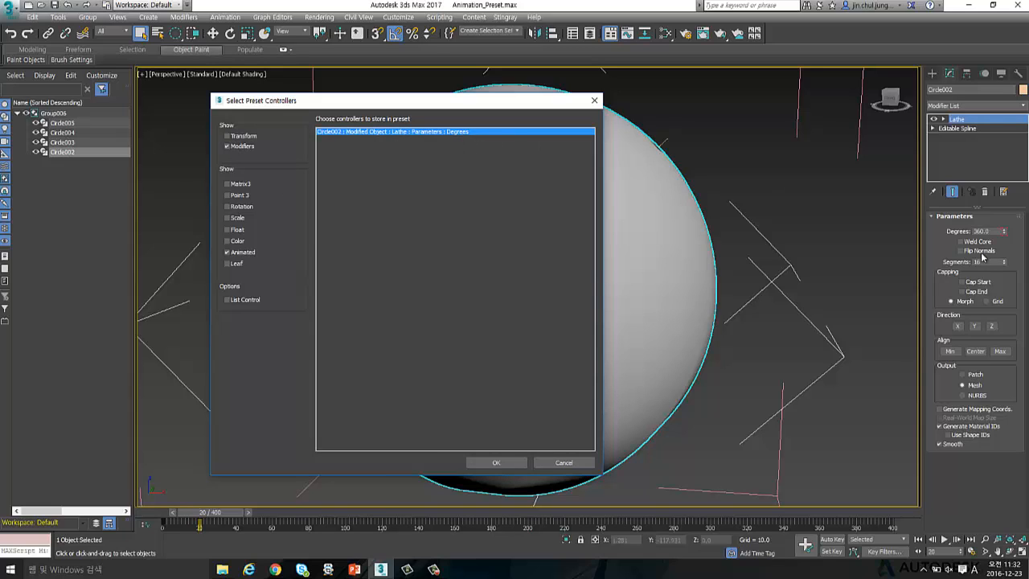
pyautogui.click(494, 463)
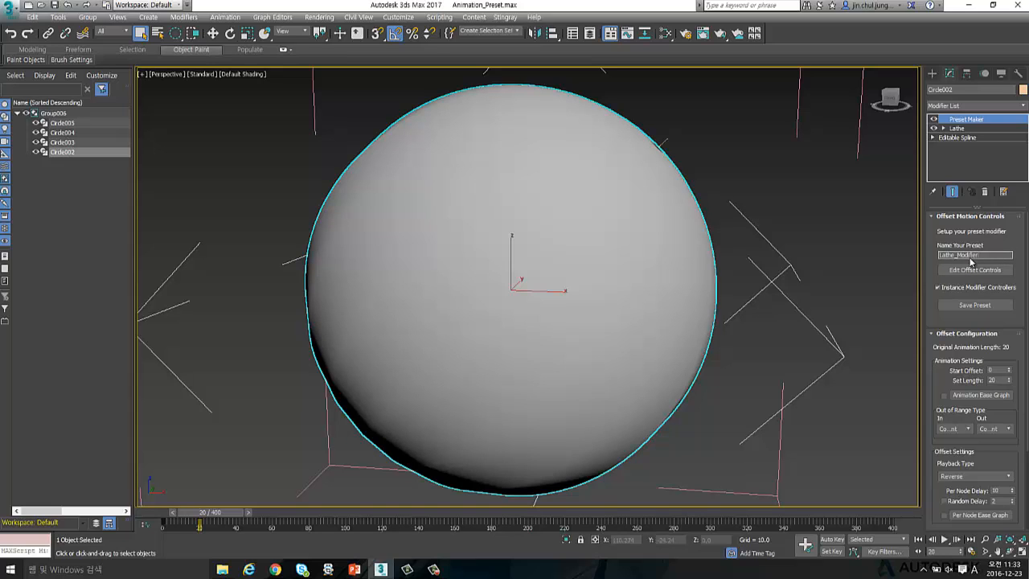
pyautogui.click(971, 304)
pyautogui.click(784, 380)
# Step: Select the three unlathed arcs Circle003, Circle004 and Circle005 beside the sphere
pyautogui.keyDown('alt'); pyautogui.moveTo(389, 340); pyautogui.dragTo(713, 259, button='middle'); pyautogui.keyUp('alt')
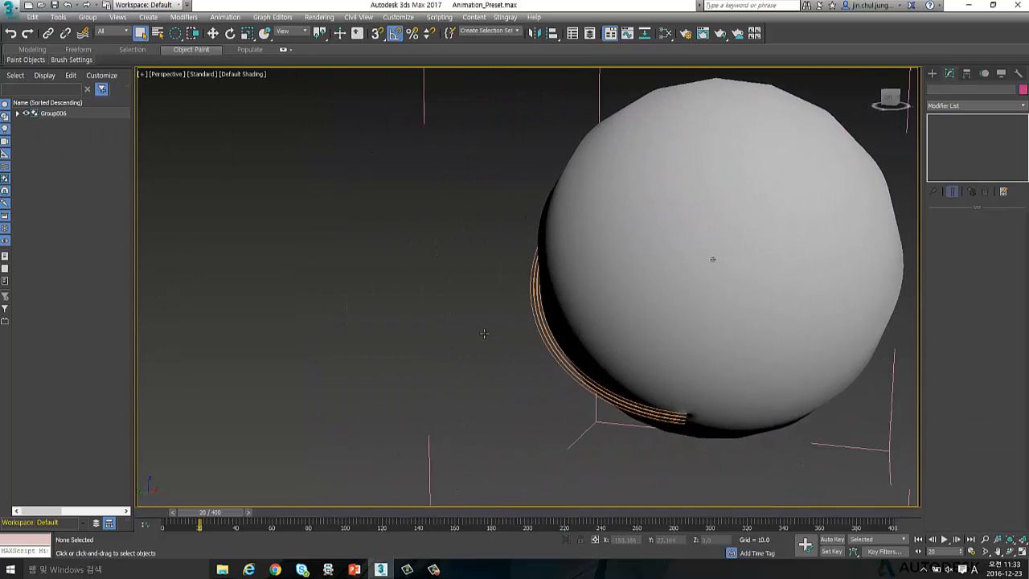
pyautogui.scroll(3, 660, 281)
pyautogui.moveTo(511, 299); pyautogui.dragTo(513, 266, button='middle')
pyautogui.moveTo(529, 265); pyautogui.dragTo(555, 200, button='middle')
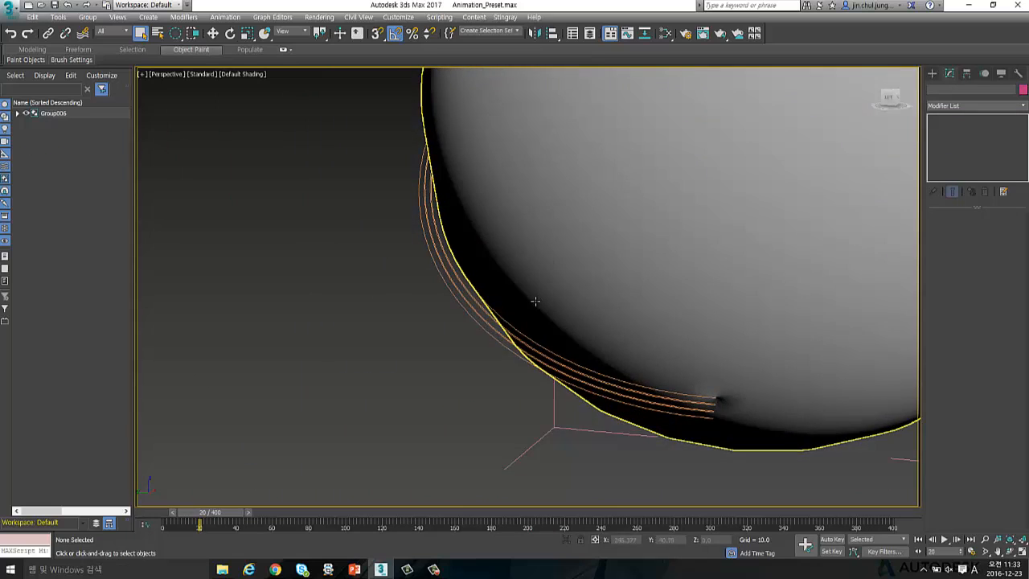
pyautogui.scroll(2, 549, 295)
pyautogui.moveTo(538, 319); pyautogui.dragTo(509, 290, button='middle')
pyautogui.moveTo(439, 339); pyautogui.dragTo(446, 367)
pyautogui.click(410, 352)
pyautogui.press('q')
pyautogui.press('q')
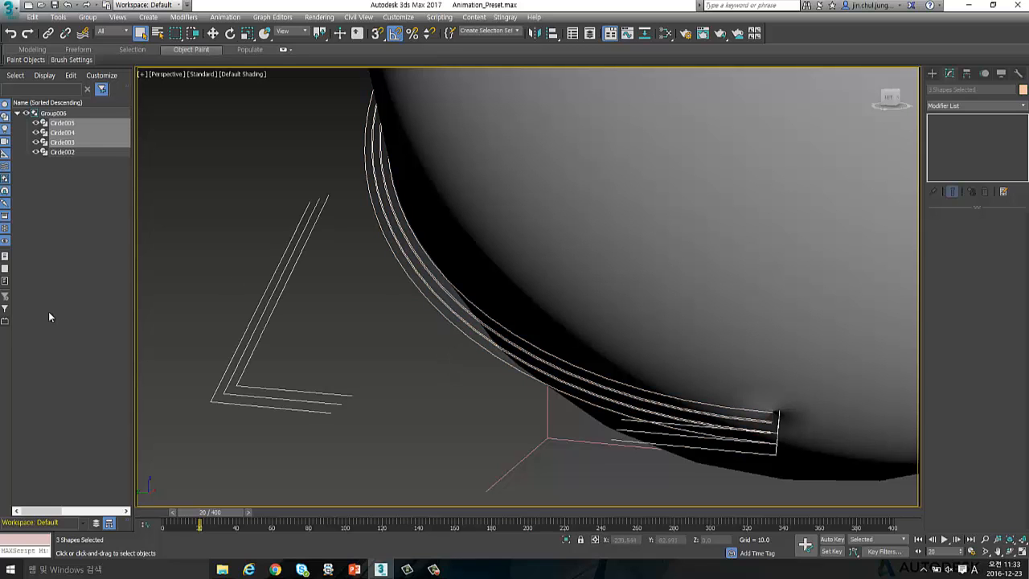
# Step: Load the Lathe_Modifier animation preset onto the three selected arcs
pyautogui.scroll(-2, 521, 265)
pyautogui.scroll(-1, 522, 265)
pyautogui.moveTo(756, 189); pyautogui.dragTo(553, 295, button='middle')
pyautogui.scroll(-3, 634, 264)
pyautogui.click(225, 17)
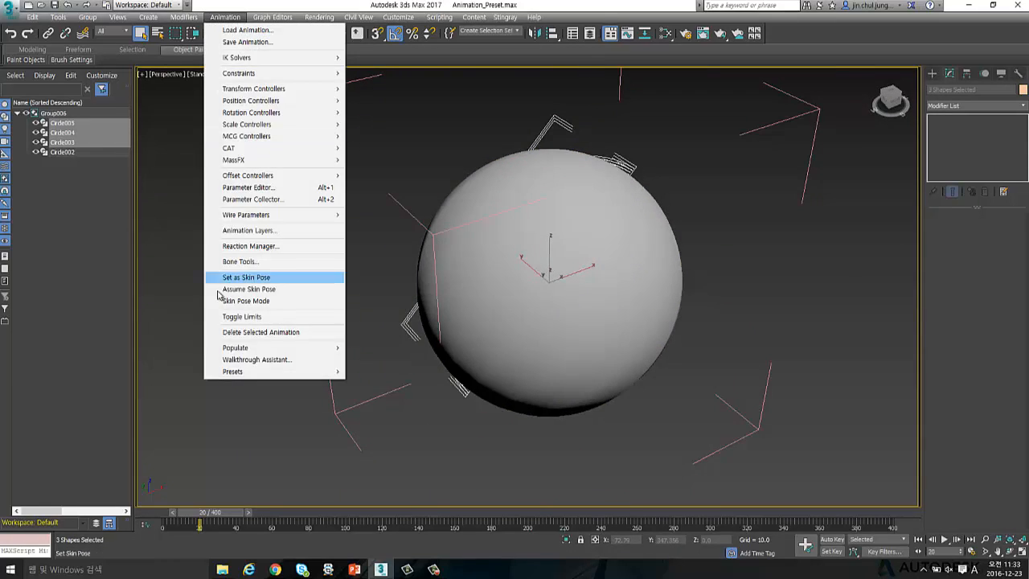
pyautogui.moveTo(247, 376)
pyautogui.click(378, 371)
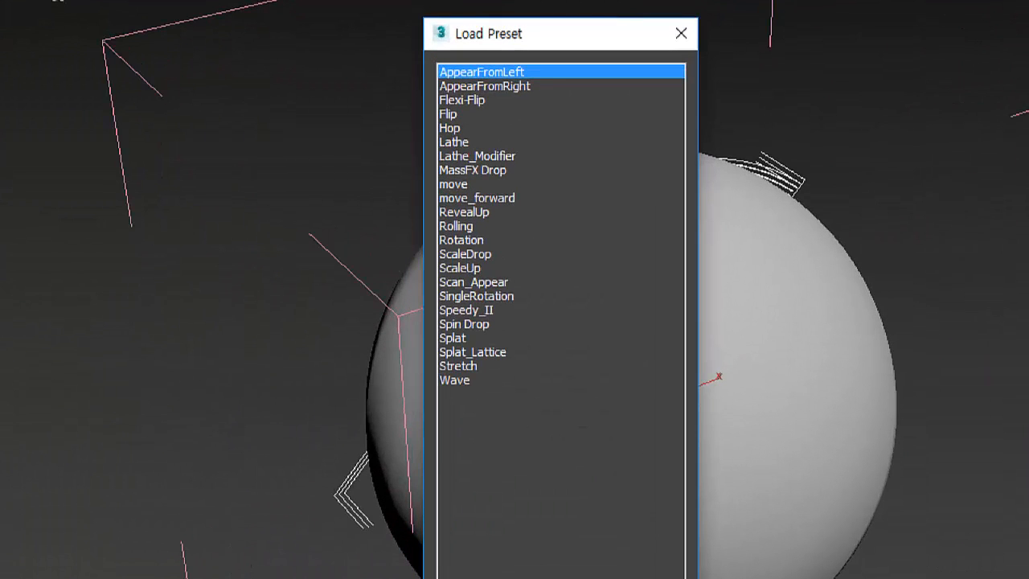
pyautogui.moveTo(431, 160); pyautogui.dragTo(496, 150)
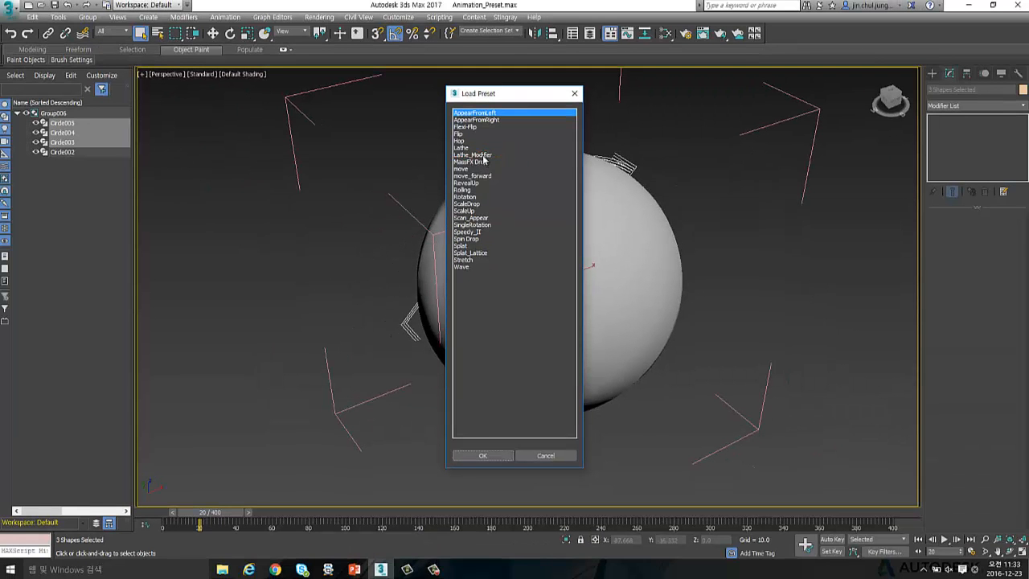
pyautogui.click(483, 156)
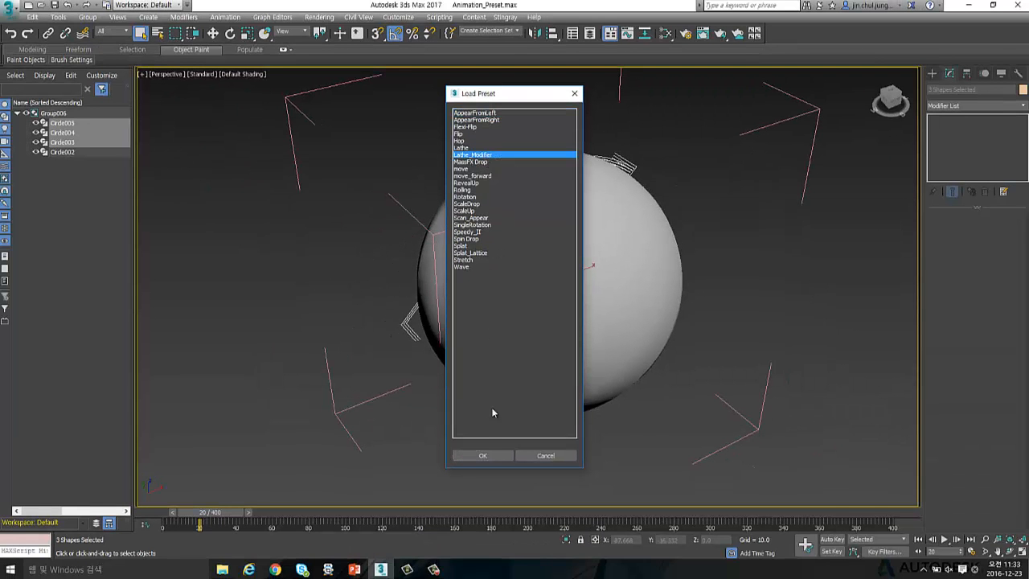
pyautogui.click(483, 455)
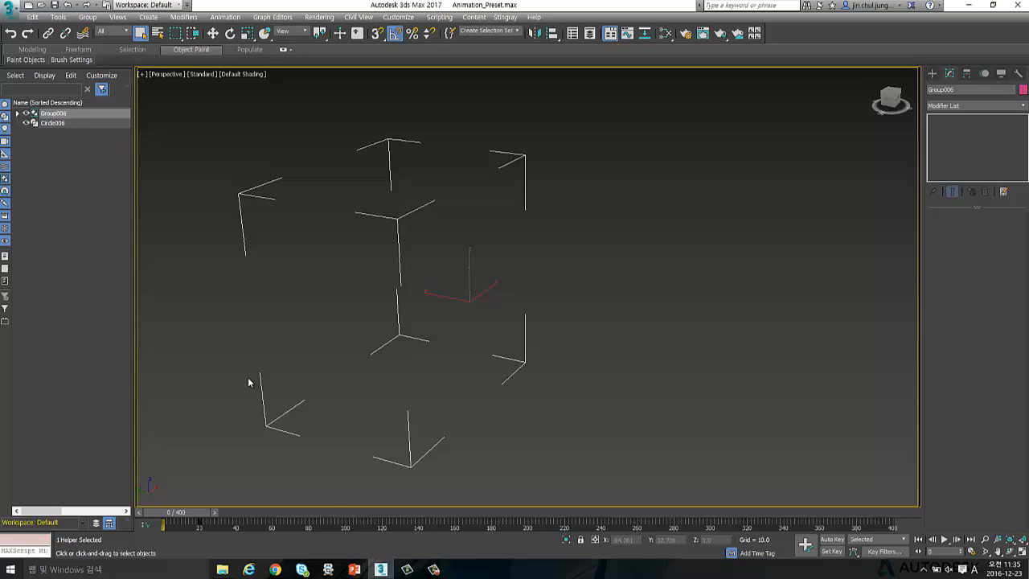
# Step: Play and scrub the nested sphere animation, replay it from the first frame, and select the outer sphere Circle005
pyautogui.click(249, 382)
pyautogui.moveTo(283, 352); pyautogui.dragTo(348, 359, button='middle')
pyautogui.press('/')
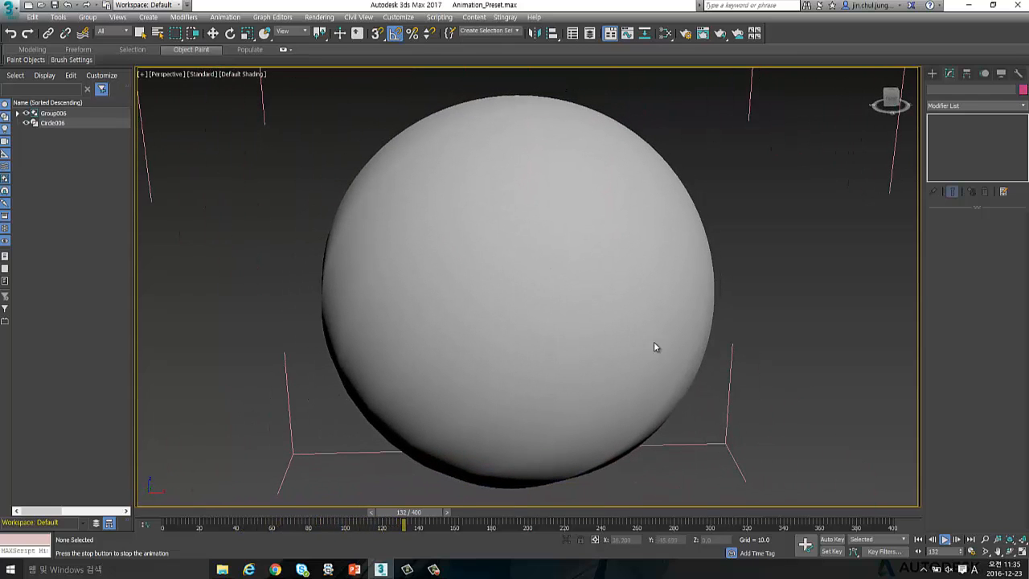
pyautogui.moveTo(402, 513); pyautogui.dragTo(201, 524)
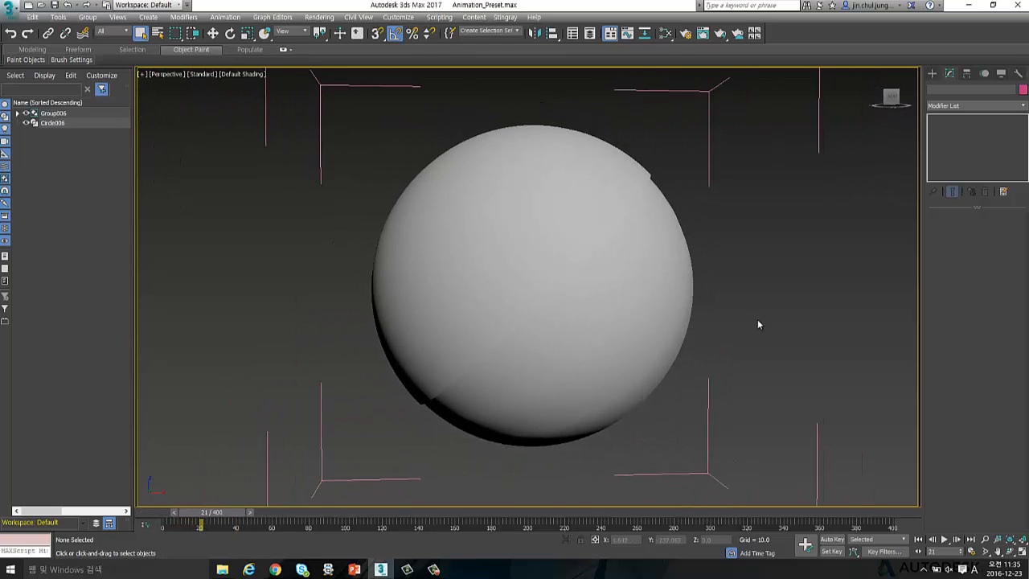
pyautogui.click(918, 540)
pyautogui.press('/')
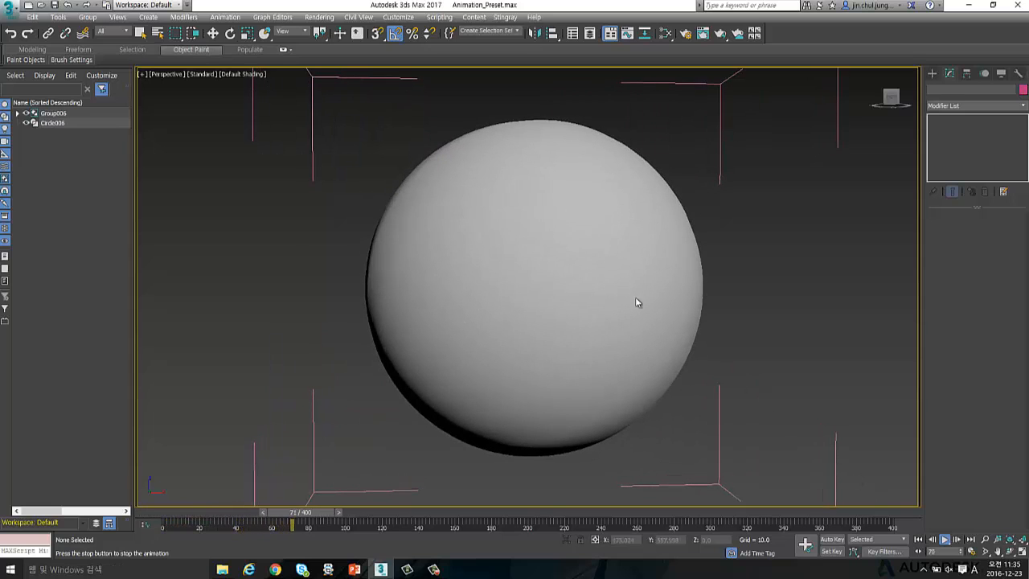
pyautogui.press('q')
pyautogui.click(582, 190)
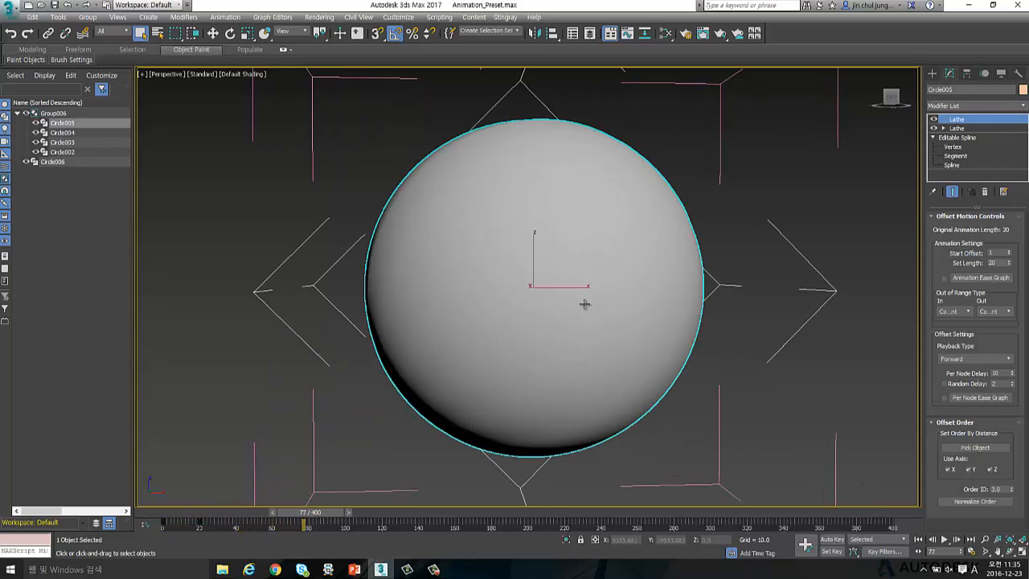
# Step: Select Circle002 in the group and scrub the animation back to the first frame
pyautogui.click(61, 152)
pyautogui.moveTo(347, 510); pyautogui.dragTo(179, 507)
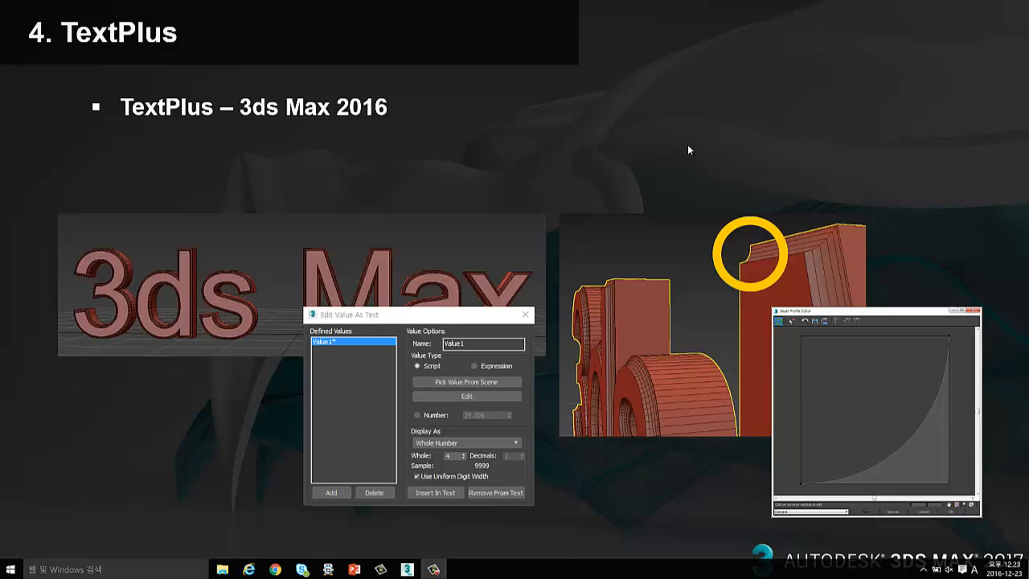
# Step: Switch to the empty 3ds Max scene and place a TextPlus object at the centre of the grid
pyautogui.hotkey('alt', 'Tab')
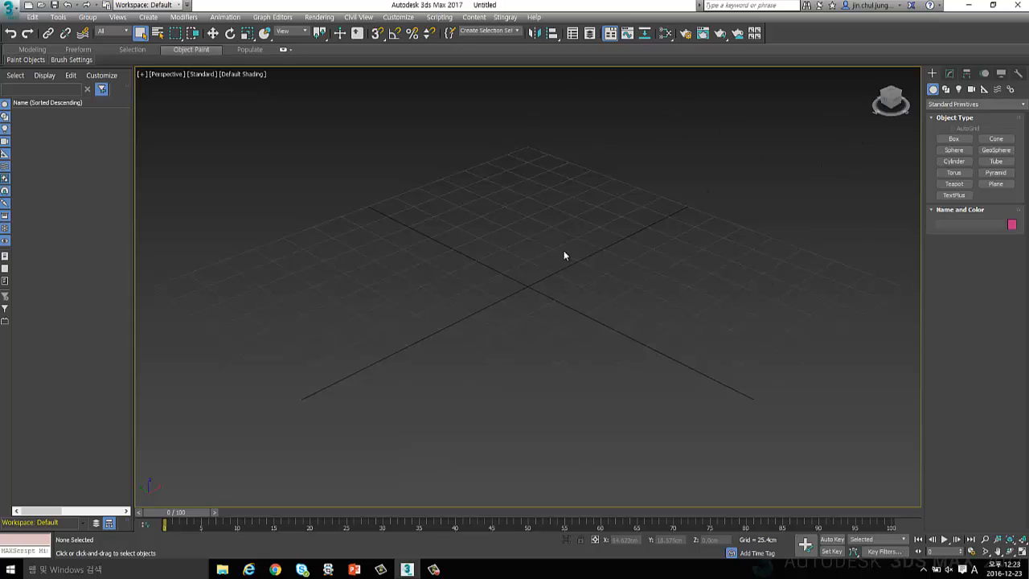
pyautogui.moveTo(537, 263)
pyautogui.mouseDown(button='middle')
pyautogui.moveTo(518, 271)
pyautogui.moveTo(517, 287)
pyautogui.moveTo(527, 273)
pyautogui.mouseUp(button='middle')
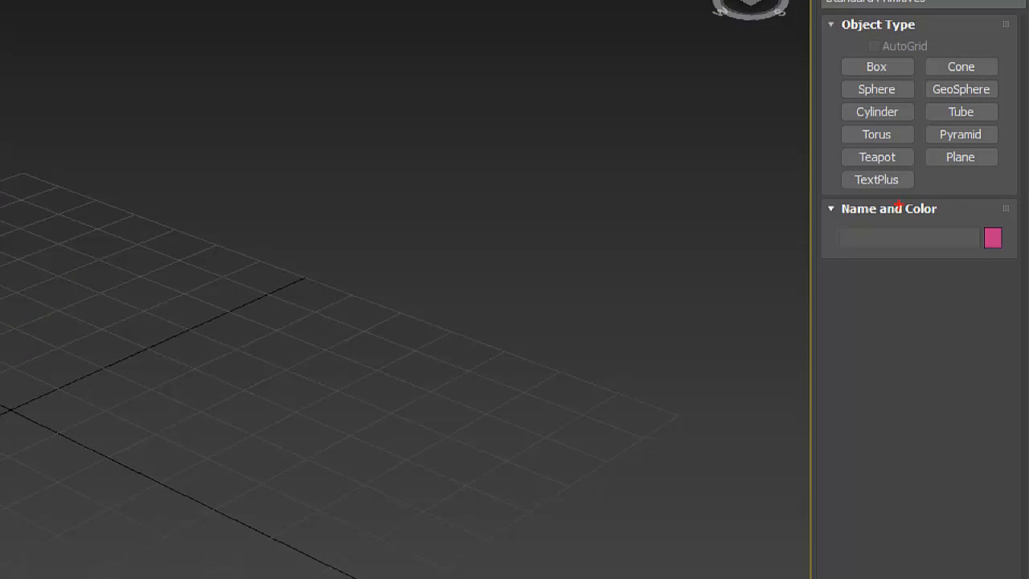
pyautogui.moveTo(966, 209)
pyautogui.mouseDown()
pyautogui.moveTo(934, 203)
pyautogui.moveTo(986, 197)
pyautogui.moveTo(890, 207)
pyautogui.mouseUp()
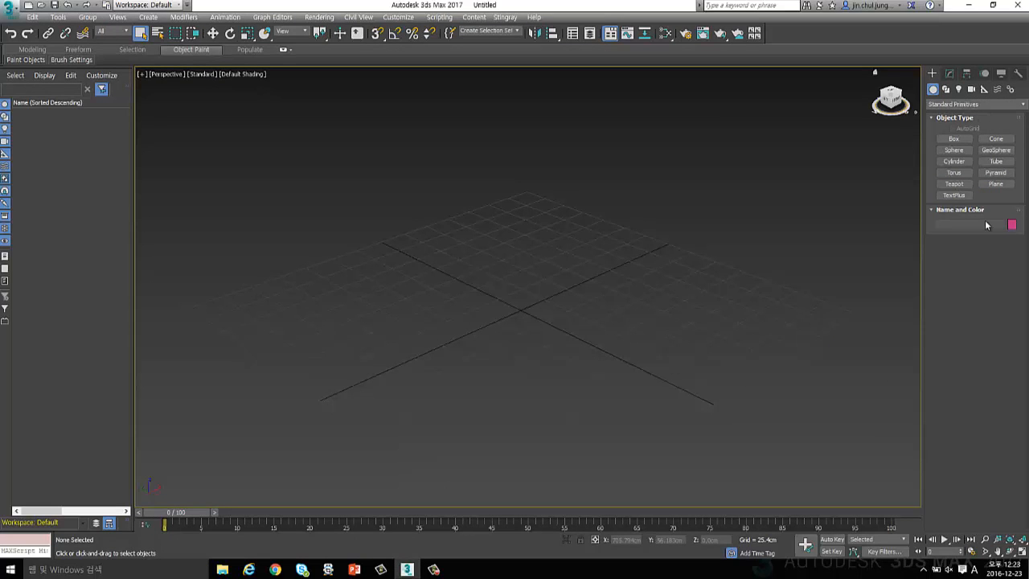
pyautogui.click(957, 196)
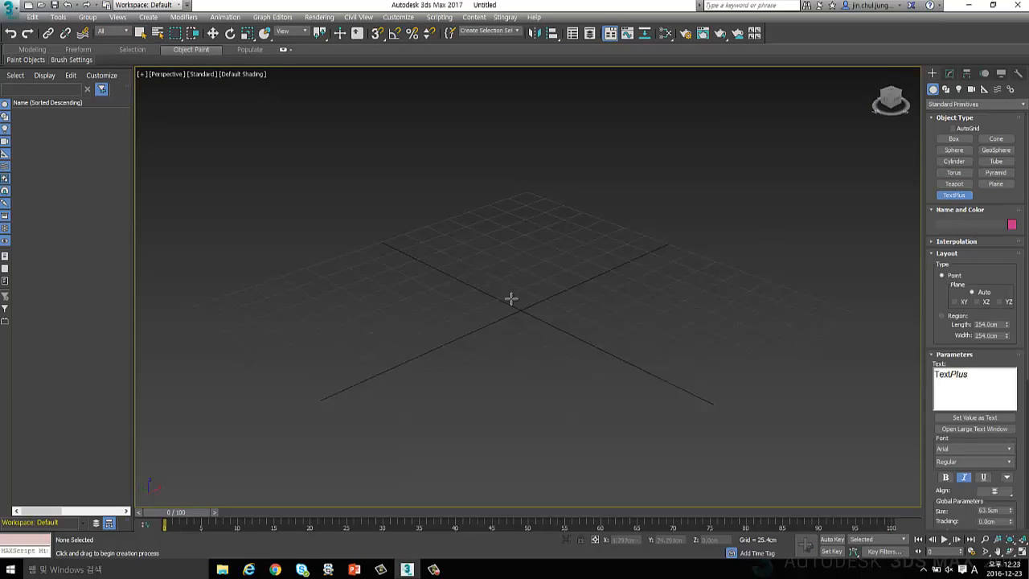
pyautogui.keyDown('alt'); pyautogui.moveTo(570, 287); pyautogui.dragTo(458, 284, button='middle'); pyautogui.keyUp('alt')
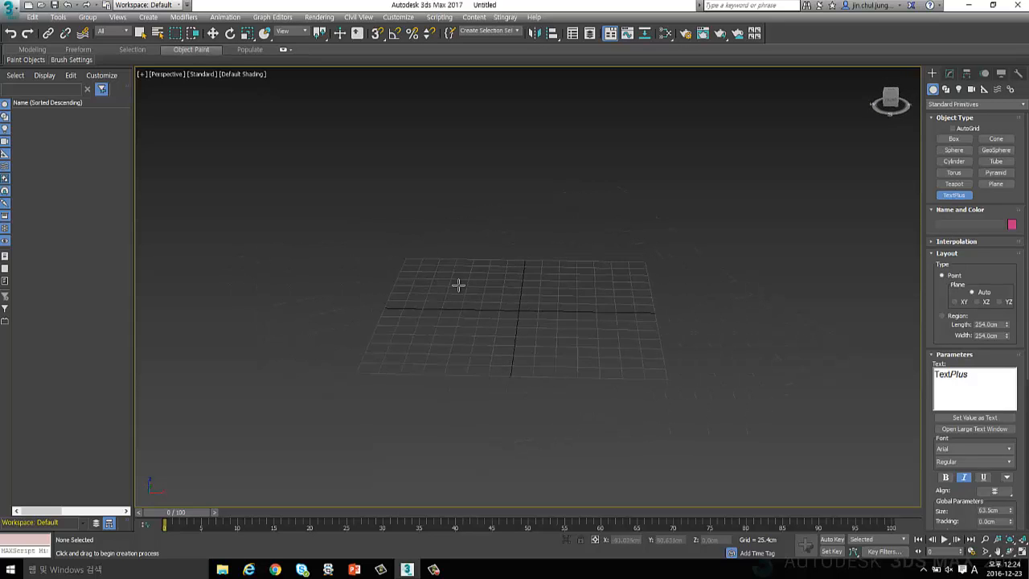
pyautogui.click(525, 314)
pyautogui.rightClick(624, 339)
pyautogui.keyDown('alt'); pyautogui.moveTo(524, 349); pyautogui.dragTo(606, 362, button='middle'); pyautogui.keyUp('alt')
pyautogui.keyDown('alt'); pyautogui.moveTo(515, 367); pyautogui.dragTo(569, 347, button='middle'); pyautogui.keyUp('alt')
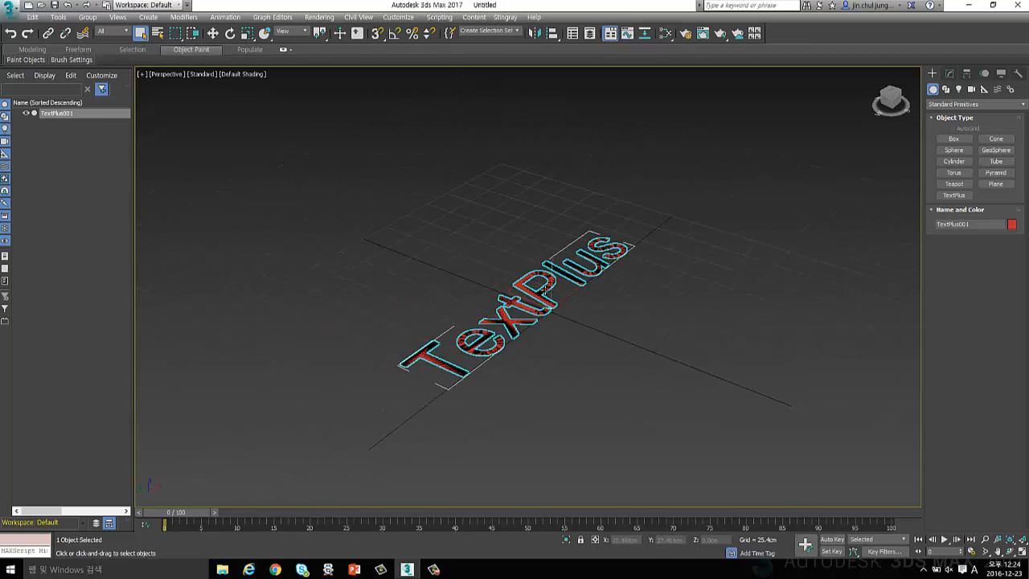
# Step: Rotate the TextPlus object 90 degrees about X with angle snap so the text stands upright
pyautogui.press('e')
pyautogui.press('a')
pyautogui.moveTo(566, 284); pyautogui.dragTo(591, 317)
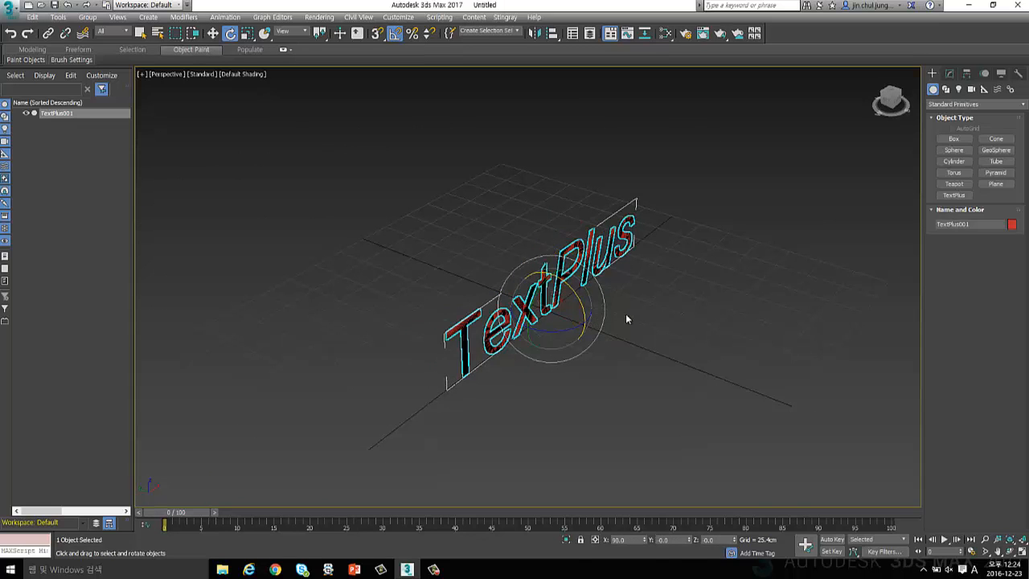
pyautogui.click(625, 316)
pyautogui.keyDown('alt'); pyautogui.moveTo(624, 319); pyautogui.dragTo(654, 313, button='middle'); pyautogui.keyUp('alt')
pyautogui.click(498, 296)
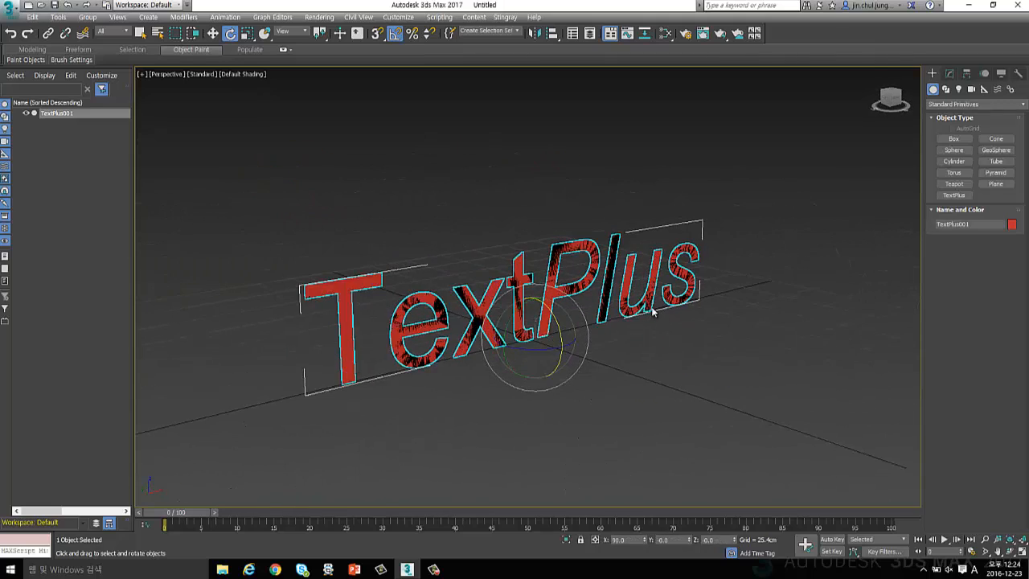
# Step: Replace the TextPlus object's text with "3ds Max"
pyautogui.click(950, 73)
pyautogui.scroll(-5, 927, 306)
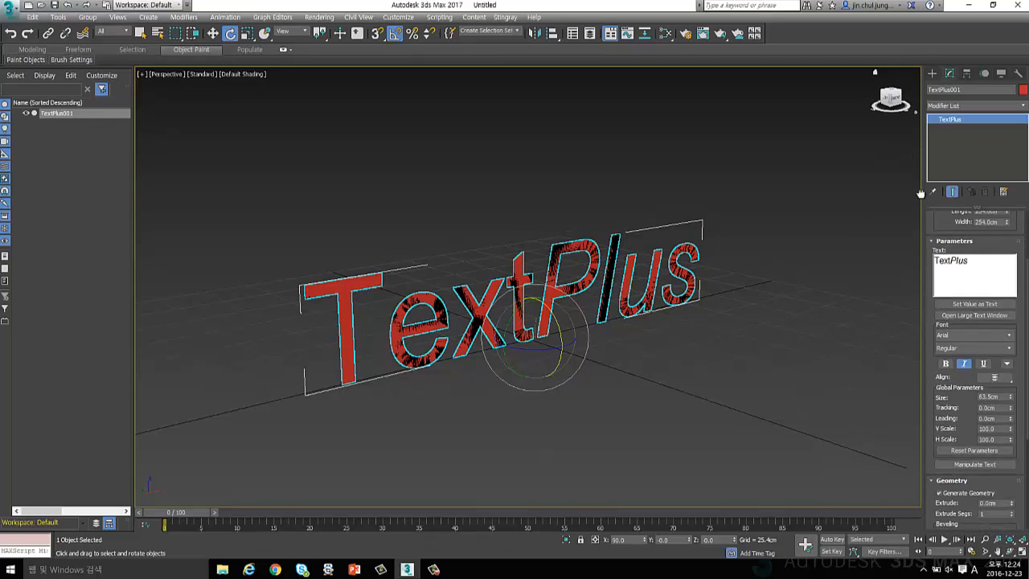
pyautogui.scroll(-1, 926, 321)
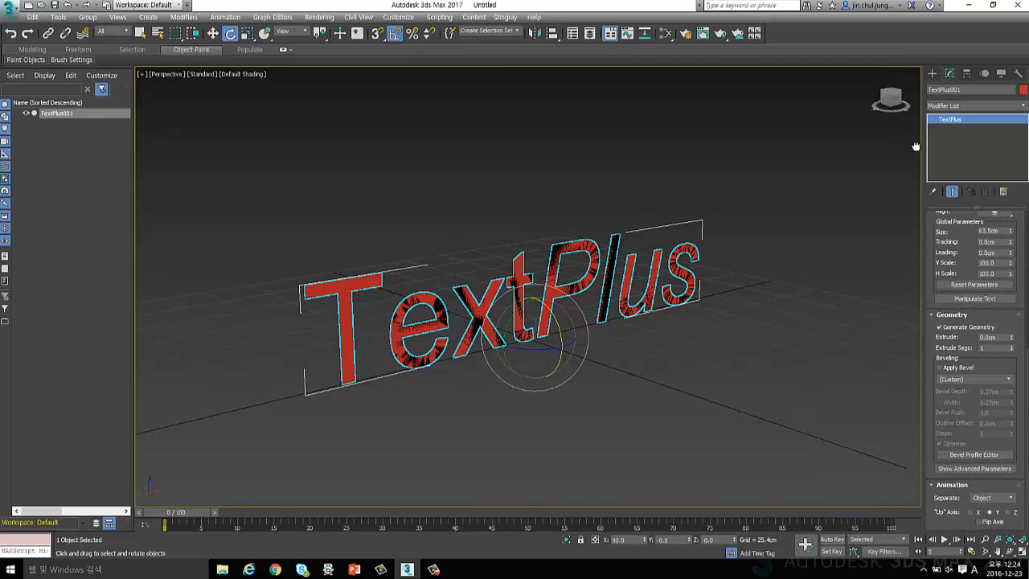
pyautogui.scroll(4, 949, 297)
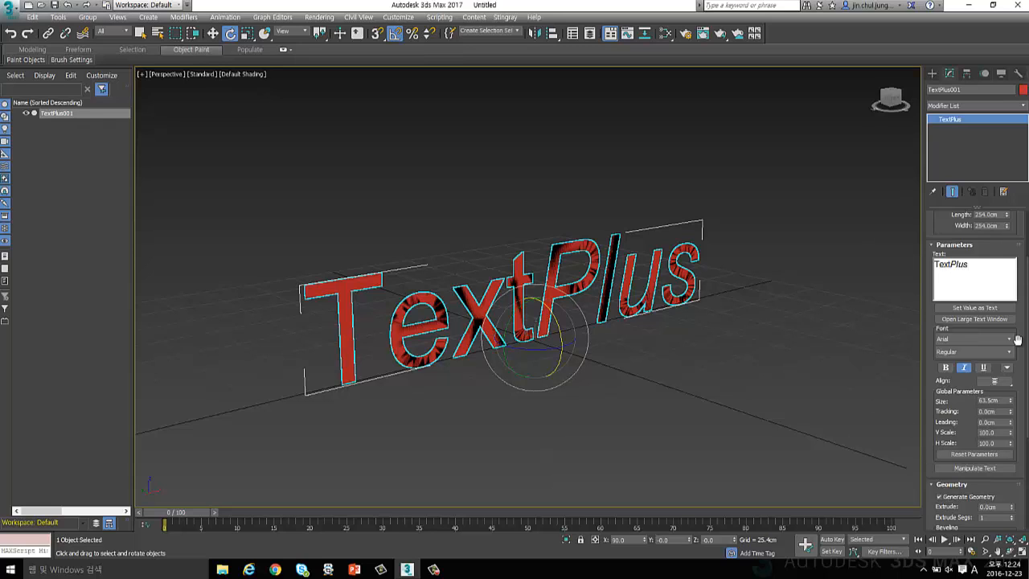
pyautogui.doubleClick(978, 263)
pyautogui.write('3ds Max')
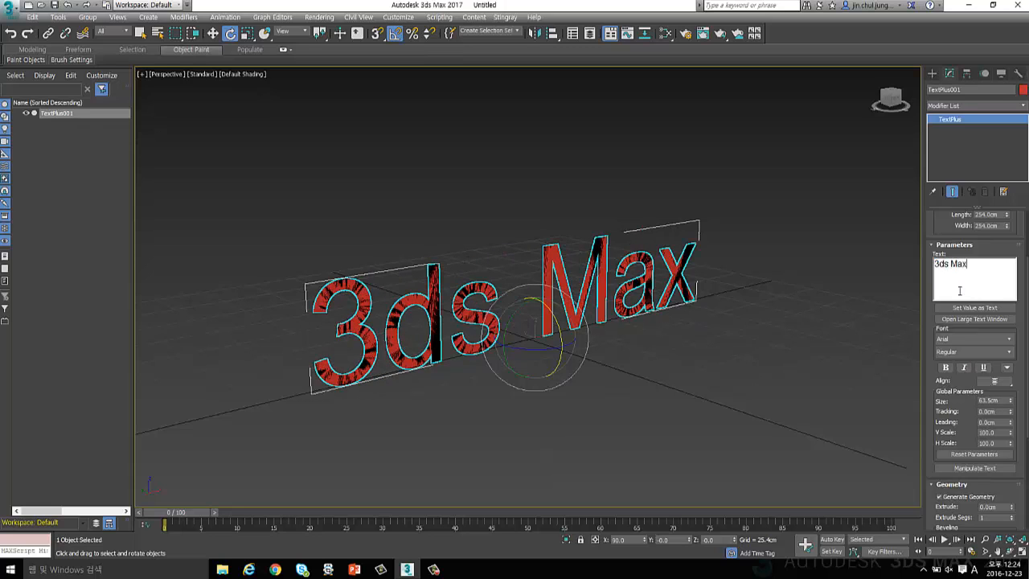
# Step: Examine the available fonts and the text style and global parameters of the TextPlus object
pyautogui.click(957, 339)
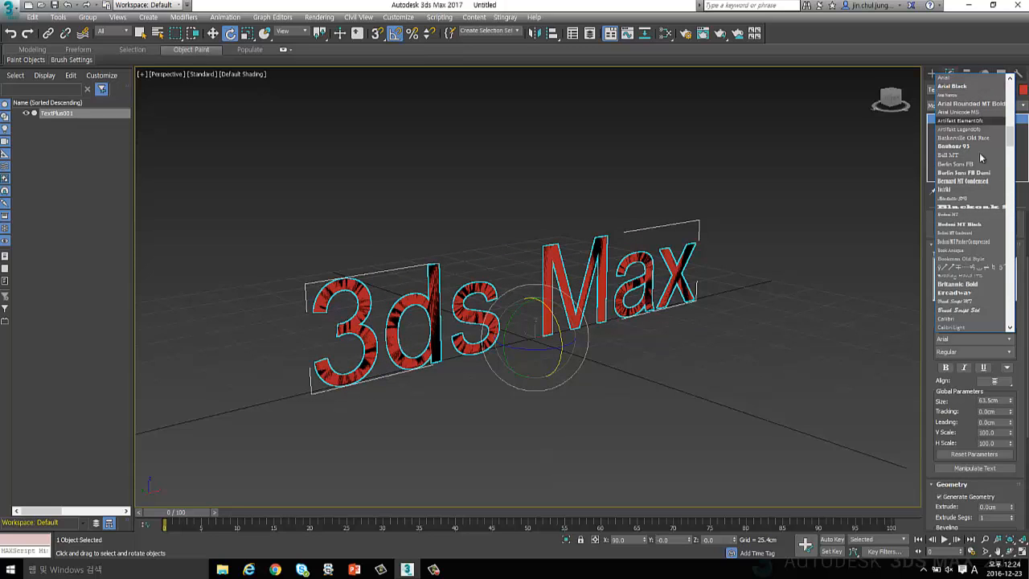
pyautogui.click(1024, 338)
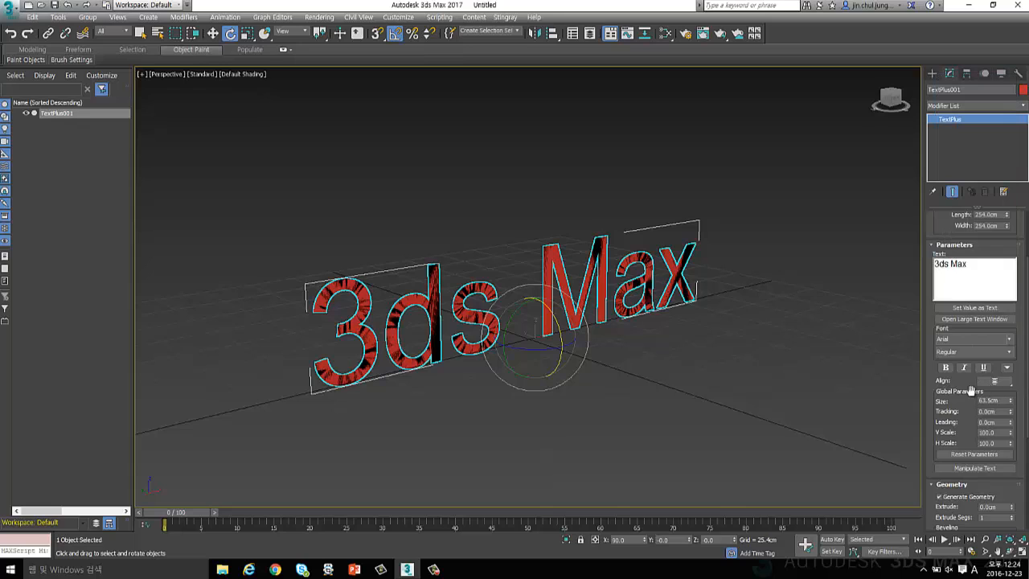
pyautogui.scroll(-2, 958, 391)
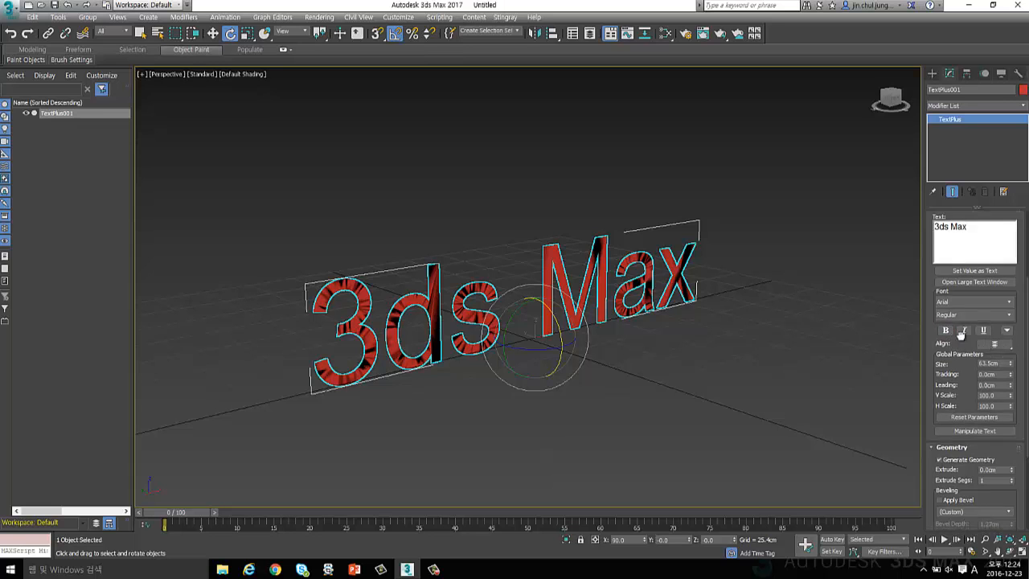
pyautogui.moveTo(969, 358); pyautogui.dragTo(999, 319)
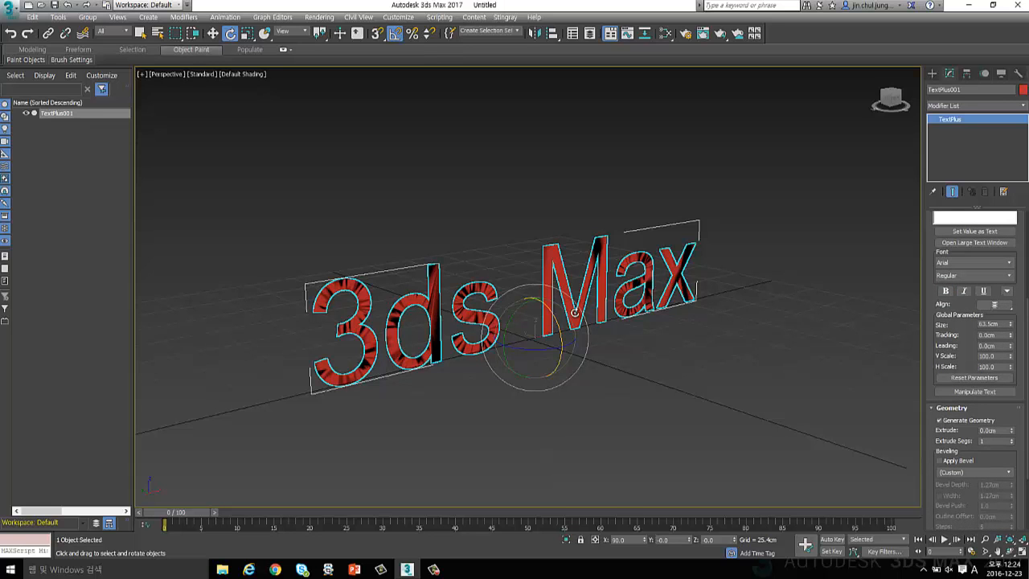
pyautogui.keyDown('alt'); pyautogui.moveTo(523, 309); pyautogui.dragTo(495, 326, button='middle'); pyautogui.keyUp('alt')
pyautogui.scroll(4, 933, 334)
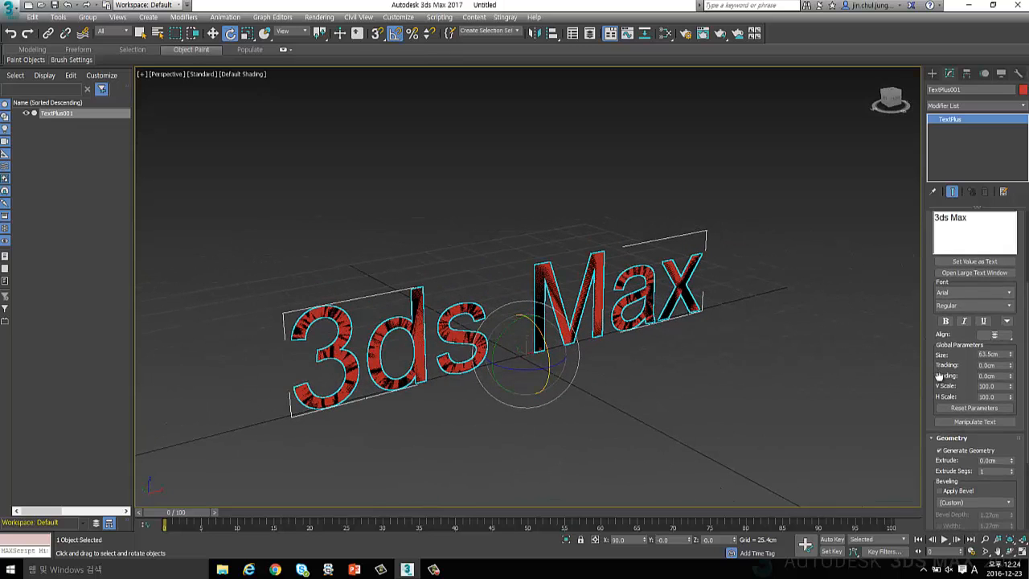
# Step: Open the TextPlus text in the large text window and place the window clear of the parameters
pyautogui.click(956, 326)
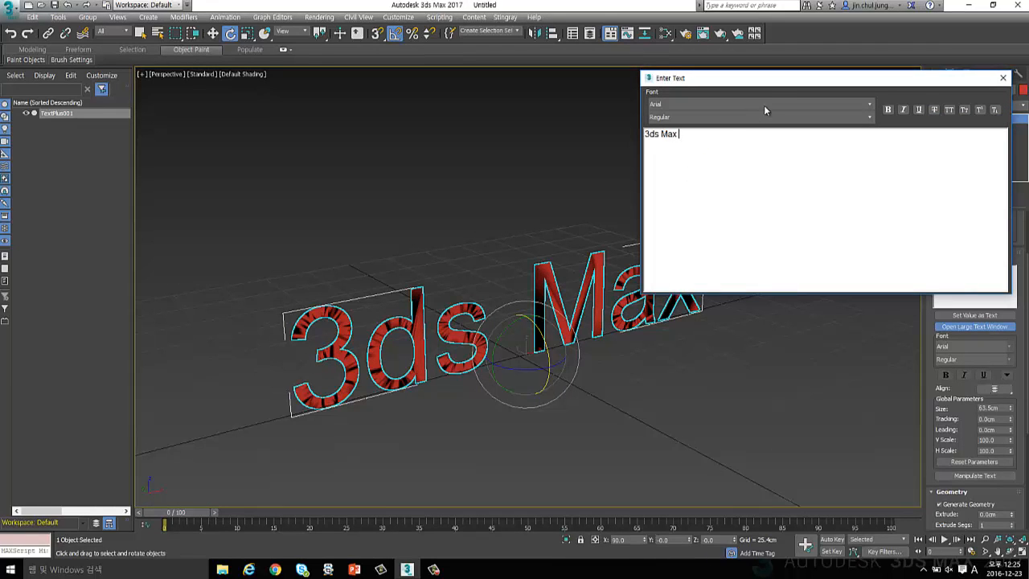
pyautogui.moveTo(780, 84); pyautogui.dragTo(720, 84)
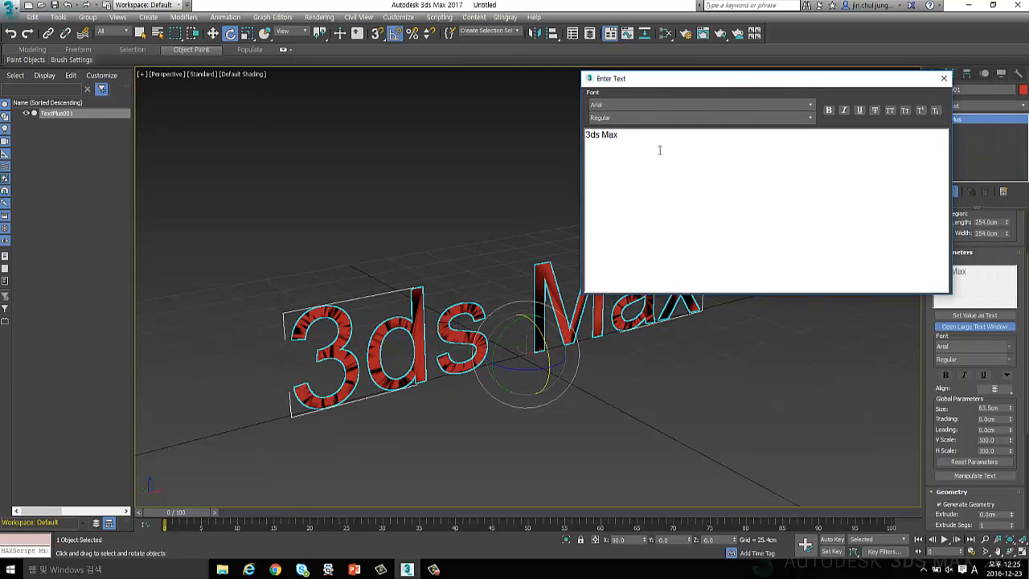
# Step: Copy the "3ds Max" line and paste it three times below to make four lines of text
pyautogui.moveTo(640, 136); pyautogui.dragTo(551, 130)
pyautogui.hotkey('ctrl', 'c')
pyautogui.click(678, 179)
pyautogui.hotkey('ctrl', 'v')
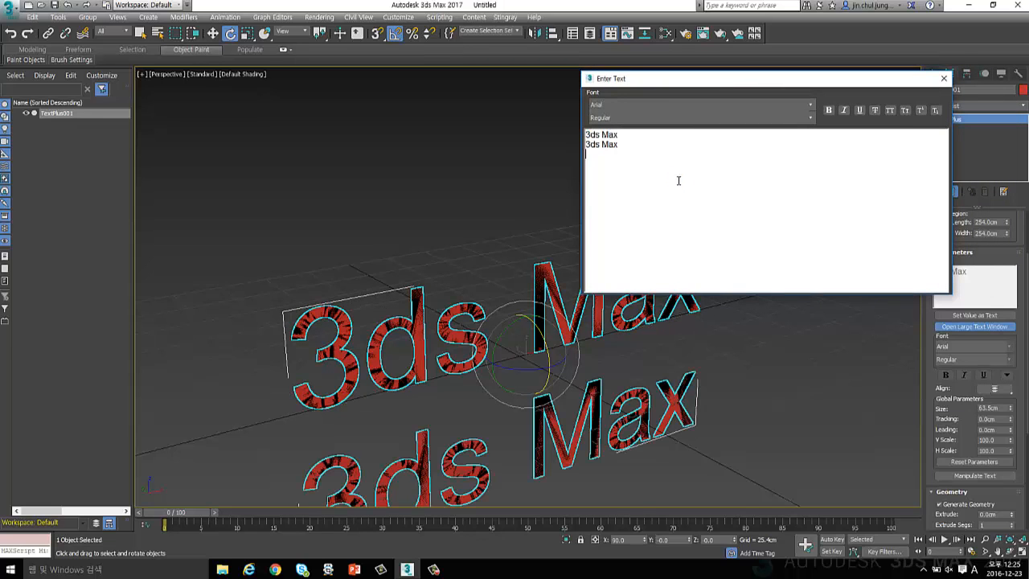
pyautogui.hotkey('ctrl', 'v')
pyautogui.hotkey('ctrl', 'v')
pyautogui.scroll(-4, 545, 283)
pyautogui.moveTo(545, 283); pyautogui.dragTo(402, 141, button='middle')
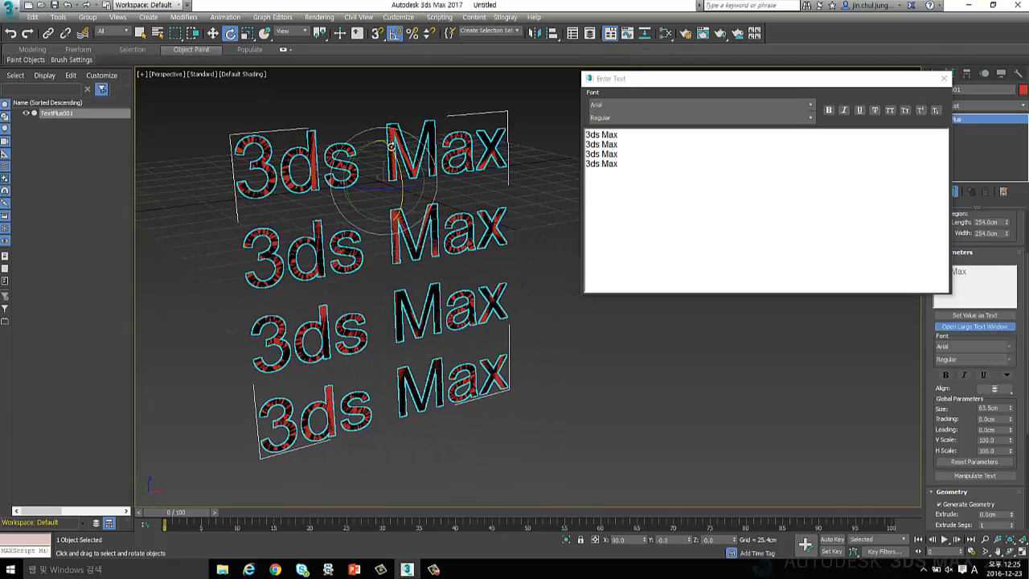
pyautogui.scroll(-3, 402, 160)
pyautogui.keyDown('alt'); pyautogui.moveTo(383, 214); pyautogui.dragTo(410, 198, button='middle'); pyautogui.keyUp('alt')
# Step: Delete the three pasted "3ds Max" lines, keeping only the first one
pyautogui.click(621, 163)
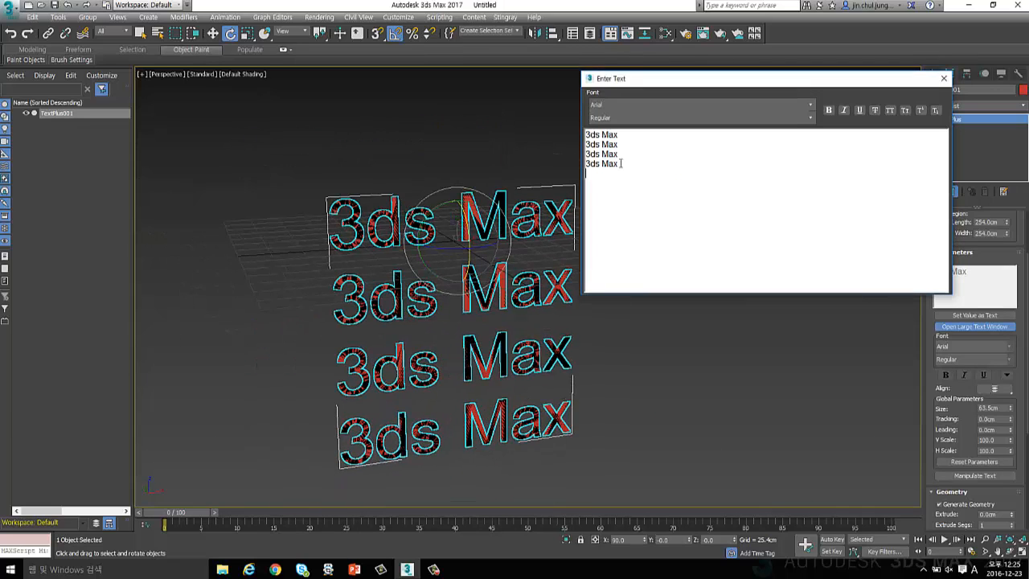
pyautogui.moveTo(619, 163); pyautogui.dragTo(570, 147)
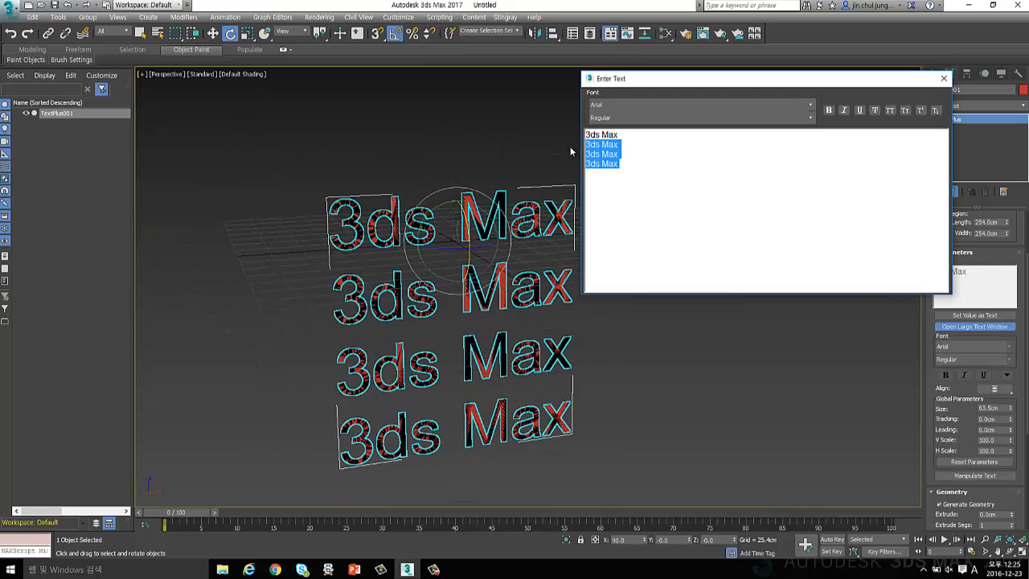
pyautogui.press('Delete')
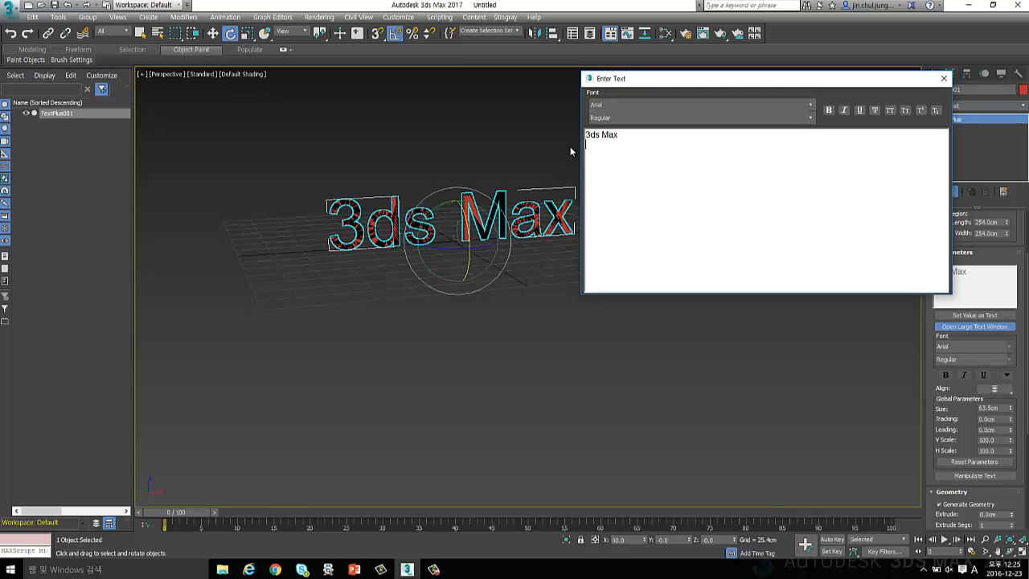
# Step: Make the whole "3ds Max" text bold and close the large text window
pyautogui.hotkey('ctrl', 'a')
pyautogui.click(829, 110)
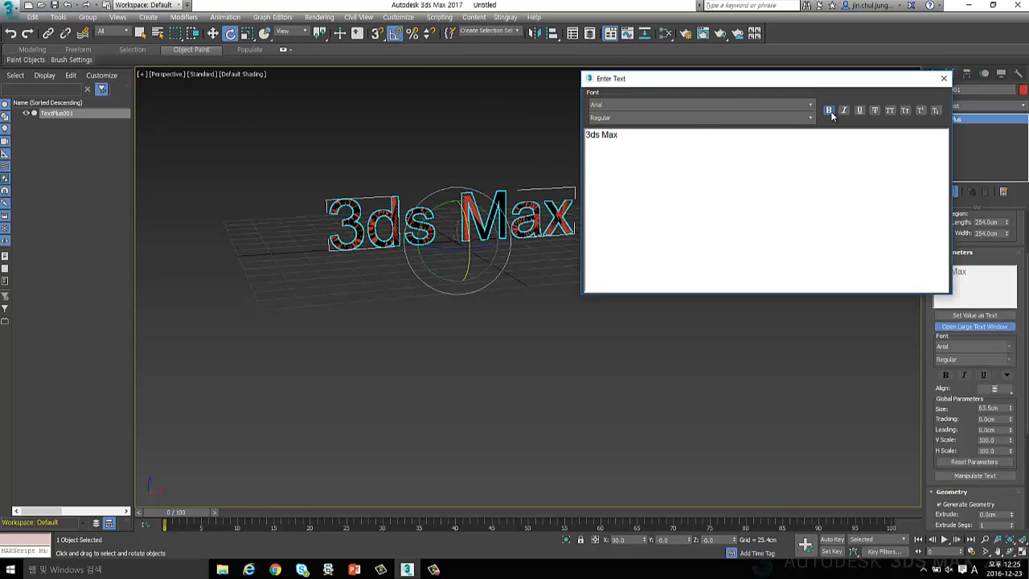
pyautogui.keyDown('alt'); pyautogui.moveTo(483, 266); pyautogui.dragTo(492, 287, button='middle'); pyautogui.keyUp('alt')
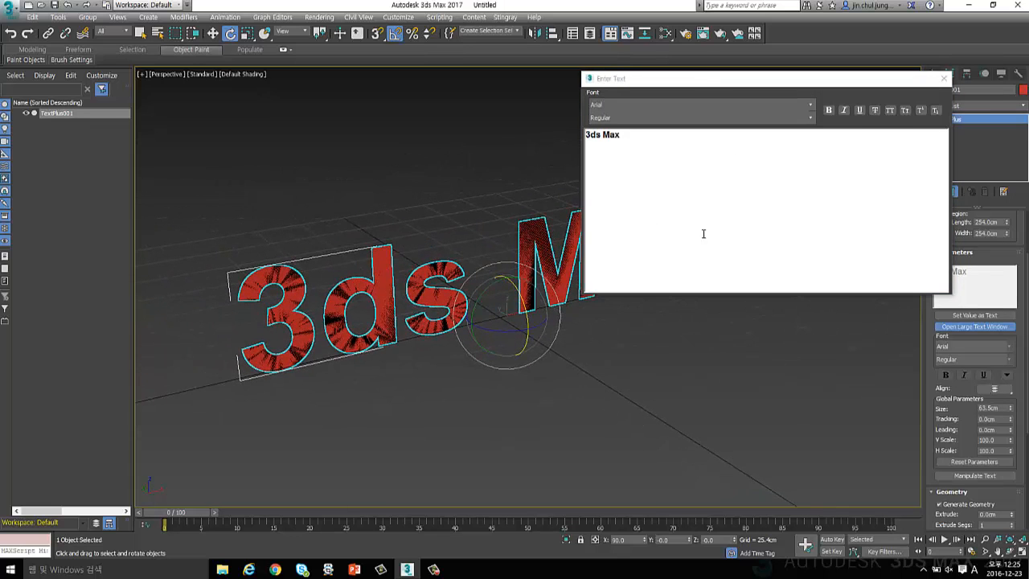
pyautogui.click(703, 233)
pyautogui.click(945, 78)
# Step: Set the text's Extrude amount to 10 cm in its geometry parameters
pyautogui.scroll(-4, 925, 233)
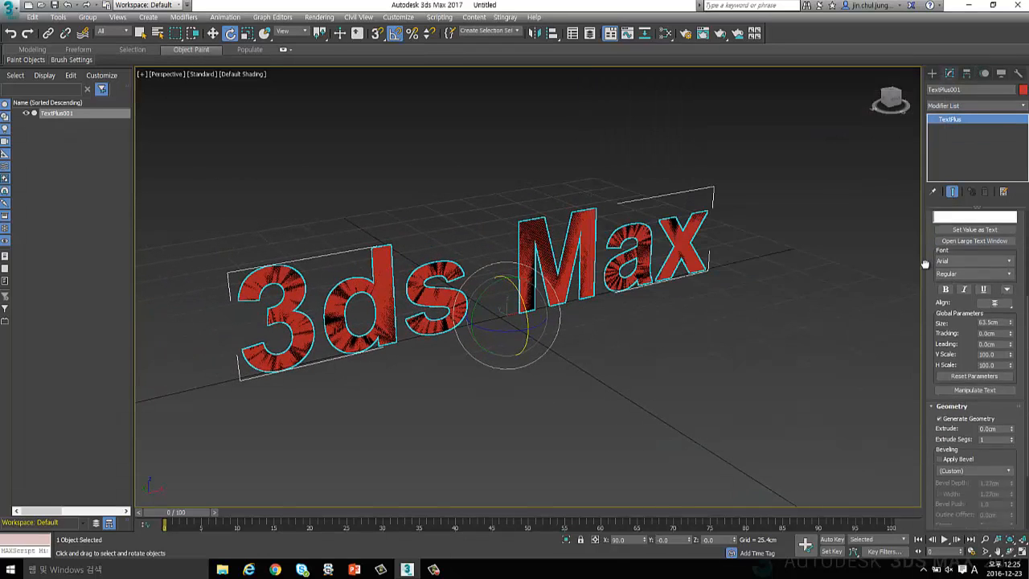
pyautogui.scroll(5, 923, 235)
pyautogui.keyDown('alt'); pyautogui.moveTo(660, 201); pyautogui.dragTo(579, 244, button='middle'); pyautogui.keyUp('alt')
pyautogui.scroll(-5, 935, 364)
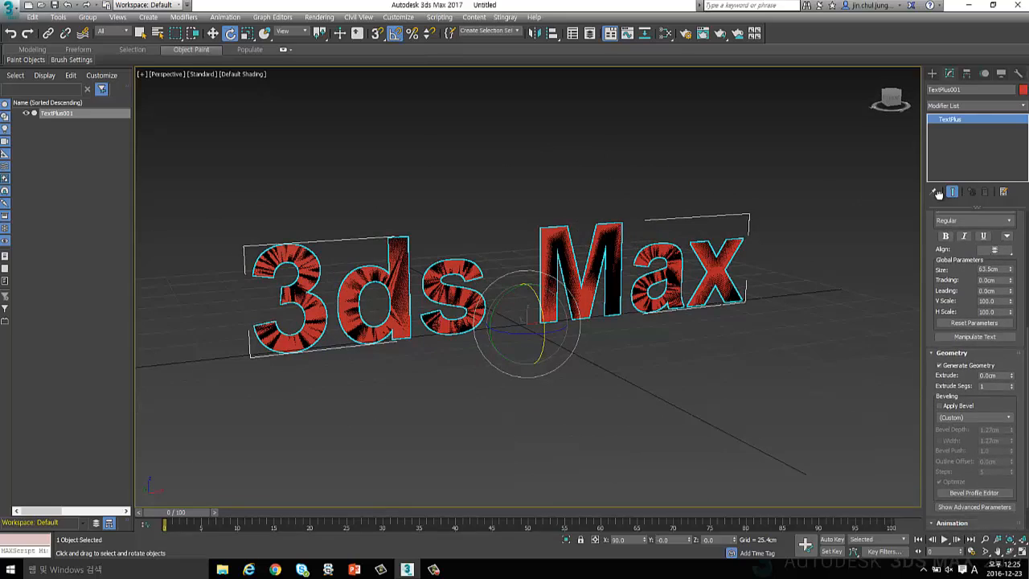
pyautogui.scroll(-2, 934, 364)
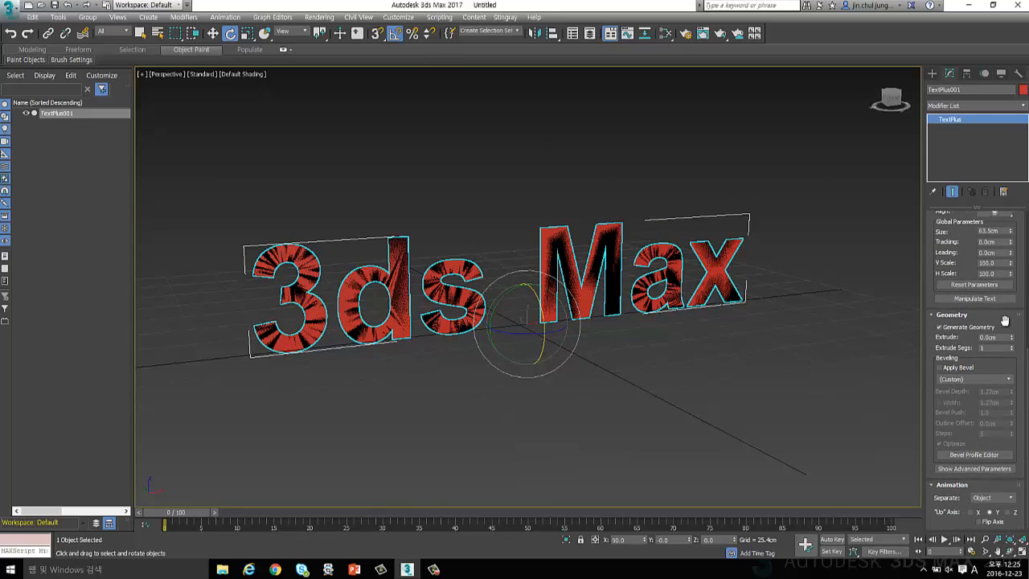
pyautogui.keyDown('alt'); pyautogui.moveTo(717, 334); pyautogui.dragTo(594, 297, button='middle'); pyautogui.keyUp('alt')
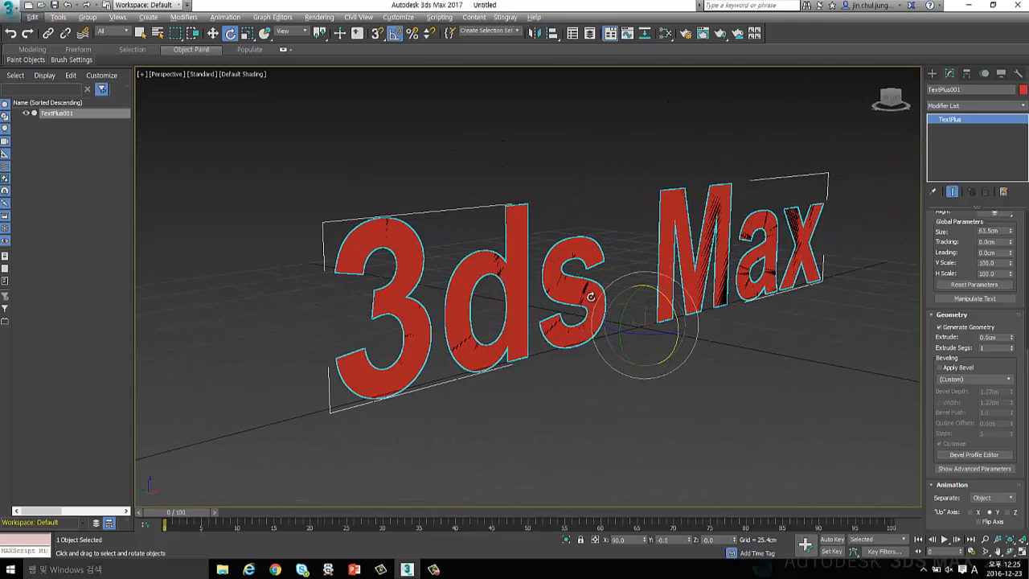
pyautogui.doubleClick(1002, 339)
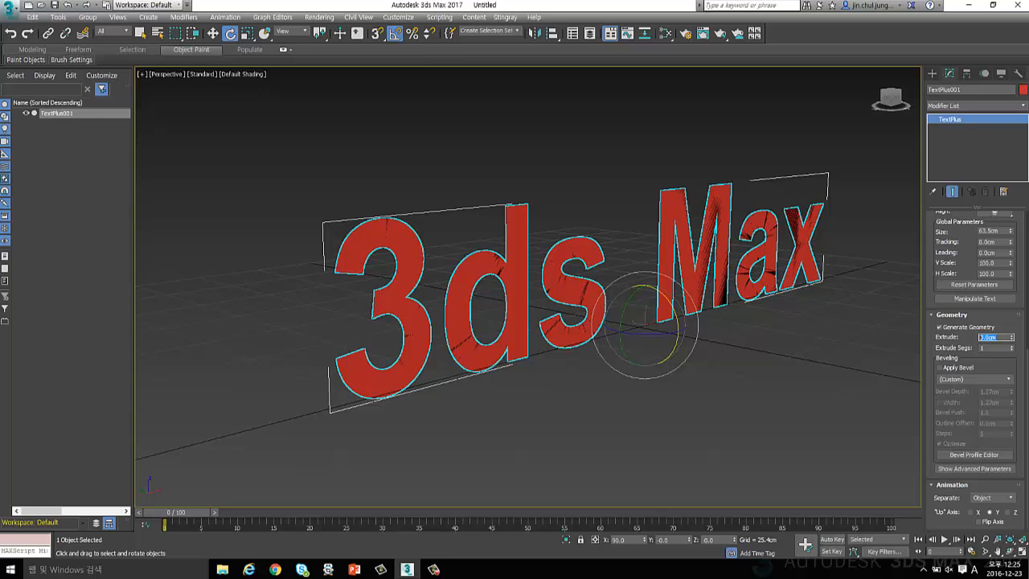
pyautogui.write('10')
pyautogui.press('Return')
# Step: Display edged faces in the viewport and set the text's Extrude Segs to 3
pyautogui.scroll(-3, 577, 257)
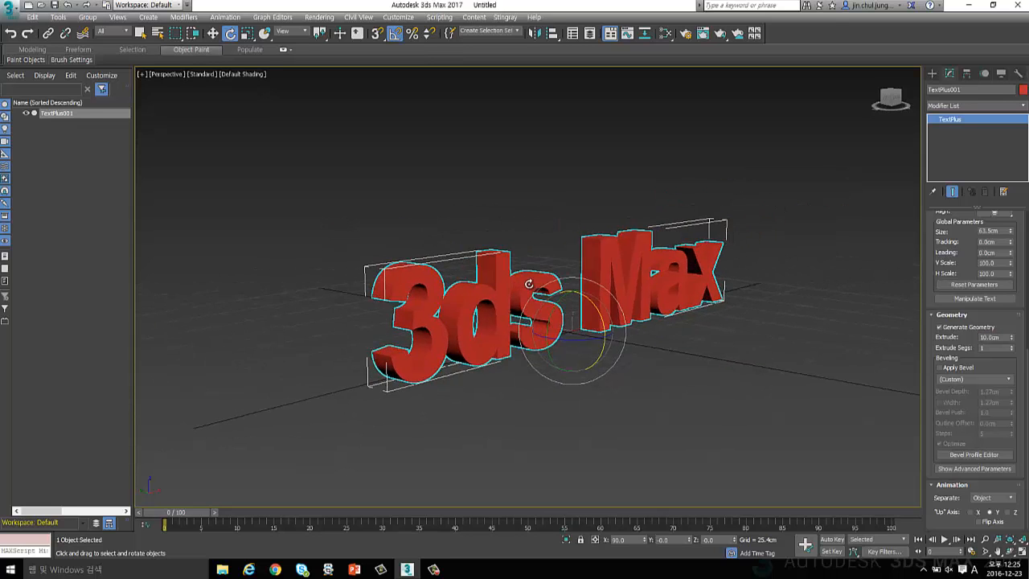
pyautogui.scroll(4, 572, 268)
pyautogui.moveTo(571, 269); pyautogui.dragTo(555, 253, button='middle')
pyautogui.press('F4')
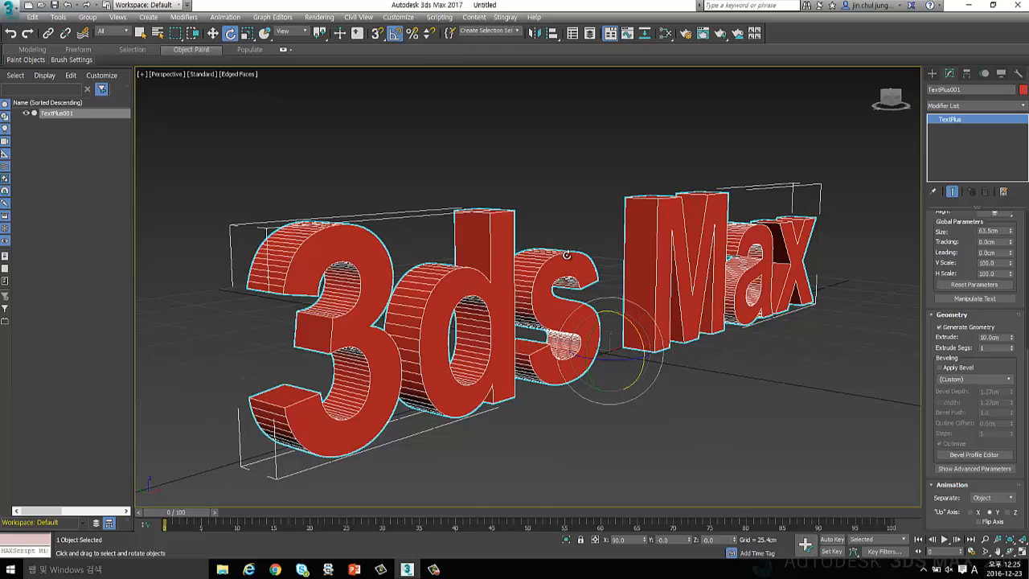
pyautogui.click(1011, 346)
pyautogui.click(1012, 347)
pyautogui.click(1012, 351)
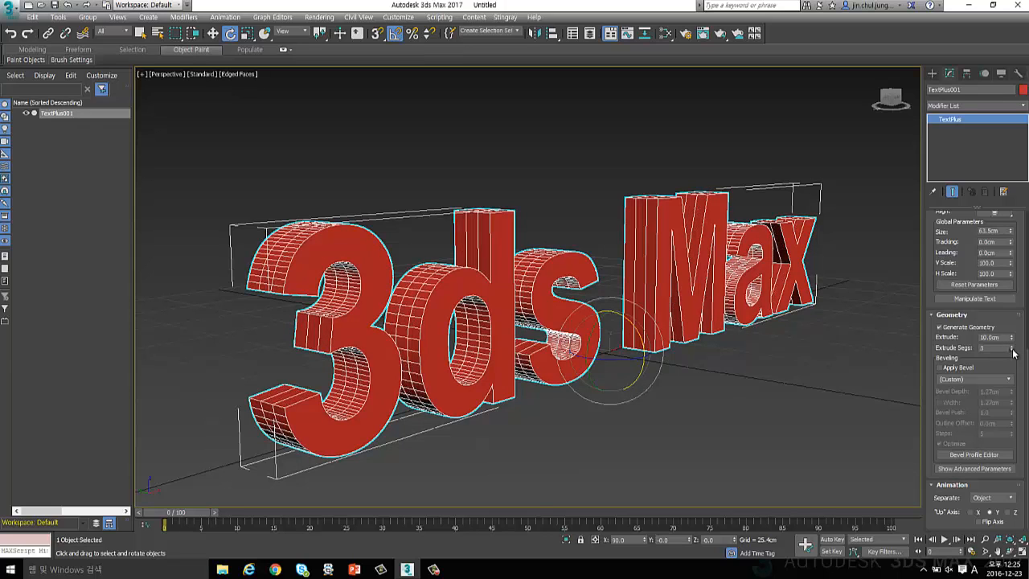
# Step: Set the text's Extrude Segs to 1 and turn on Apply Bevel in its geometry parameters
pyautogui.click(1013, 351)
pyautogui.click(1012, 350)
pyautogui.keyDown('alt'); pyautogui.moveTo(728, 274); pyautogui.dragTo(671, 271, button='middle'); pyautogui.keyUp('alt')
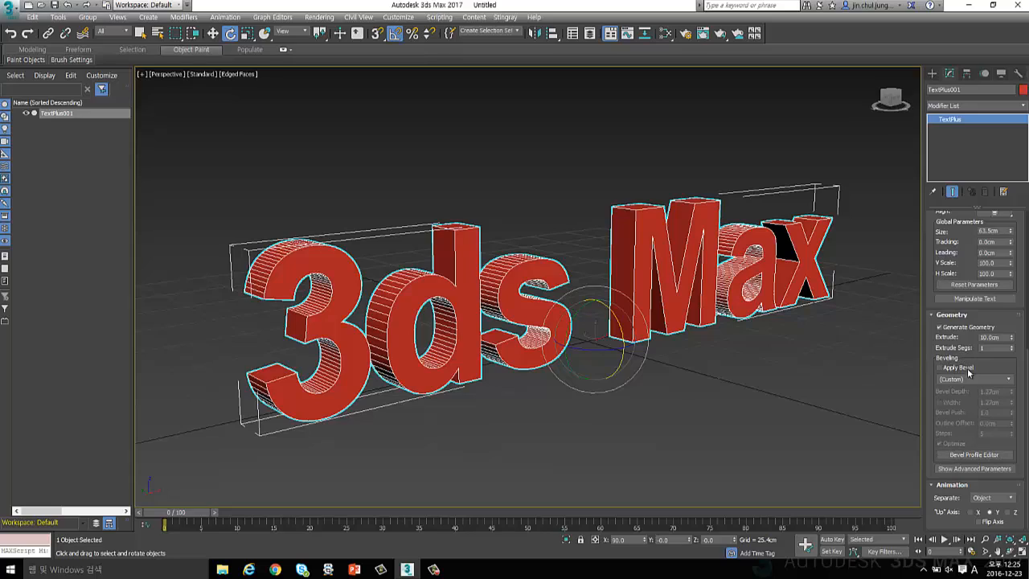
pyautogui.click(941, 368)
pyautogui.scroll(5, 482, 285)
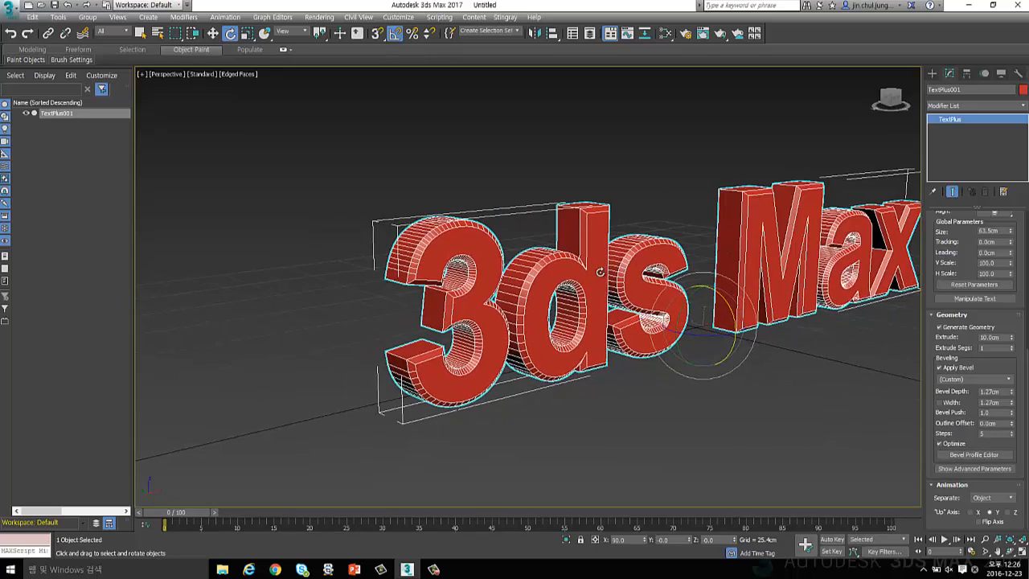
pyautogui.scroll(3, 537, 247)
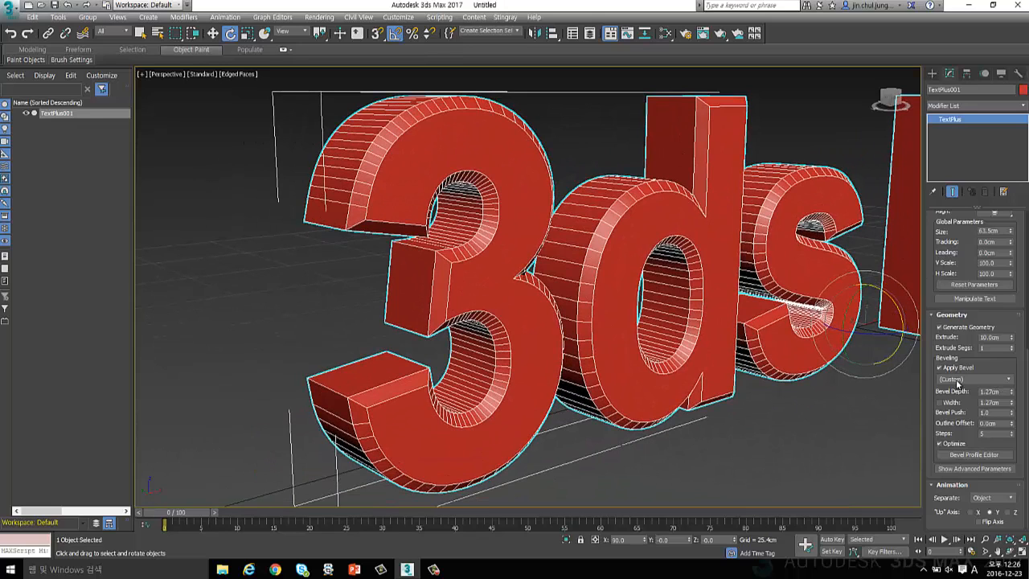
# Step: Apply the Concave bevel preset to the "3ds Max" text
pyautogui.click(957, 379)
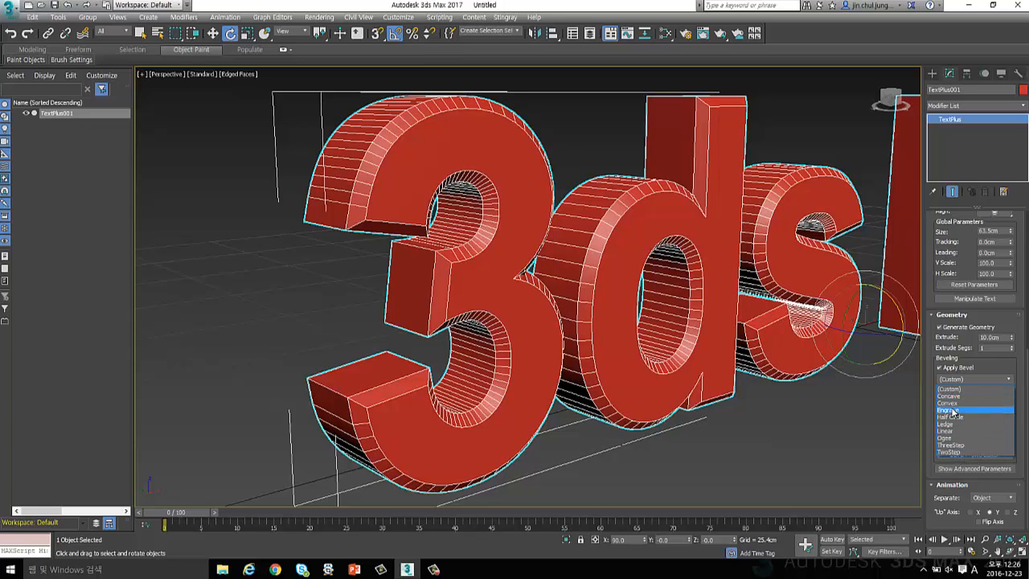
pyautogui.click(953, 397)
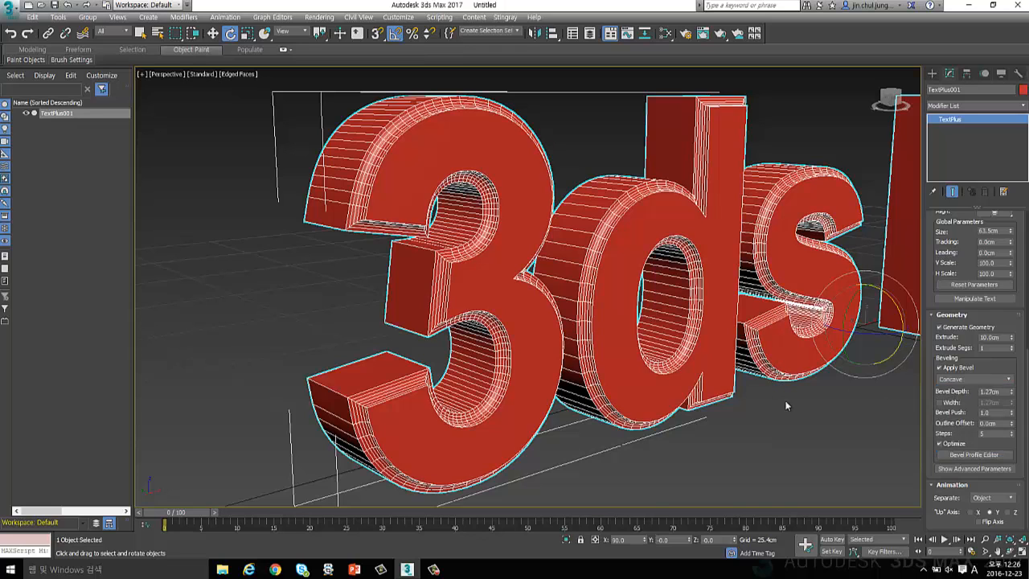
pyautogui.click(709, 477)
pyautogui.click(653, 375)
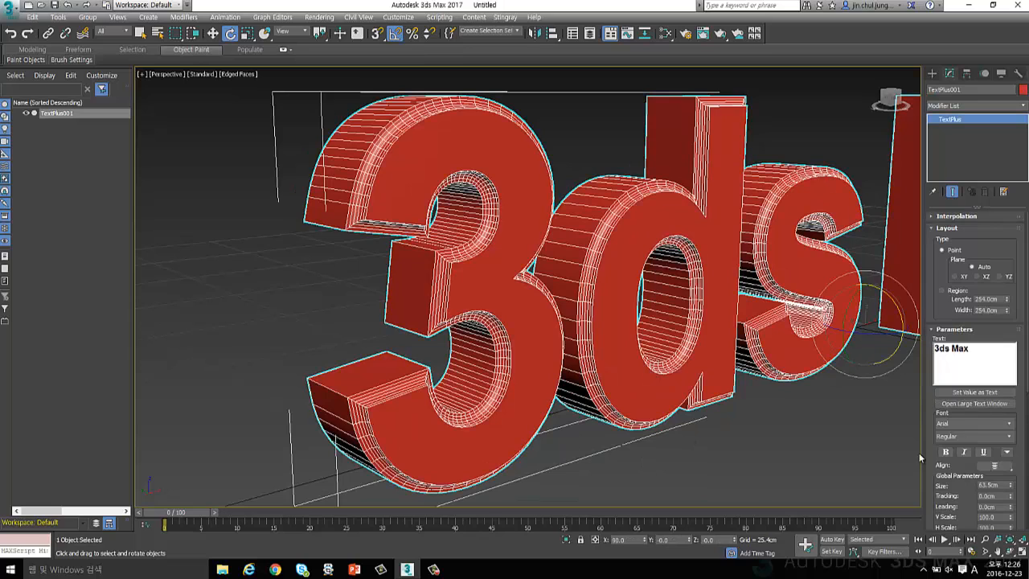
# Step: Cycle through the text's bevel presets, including Convex, Half Circle, Linear and TwoStep, and return to Concave
pyautogui.scroll(-5, 933, 447)
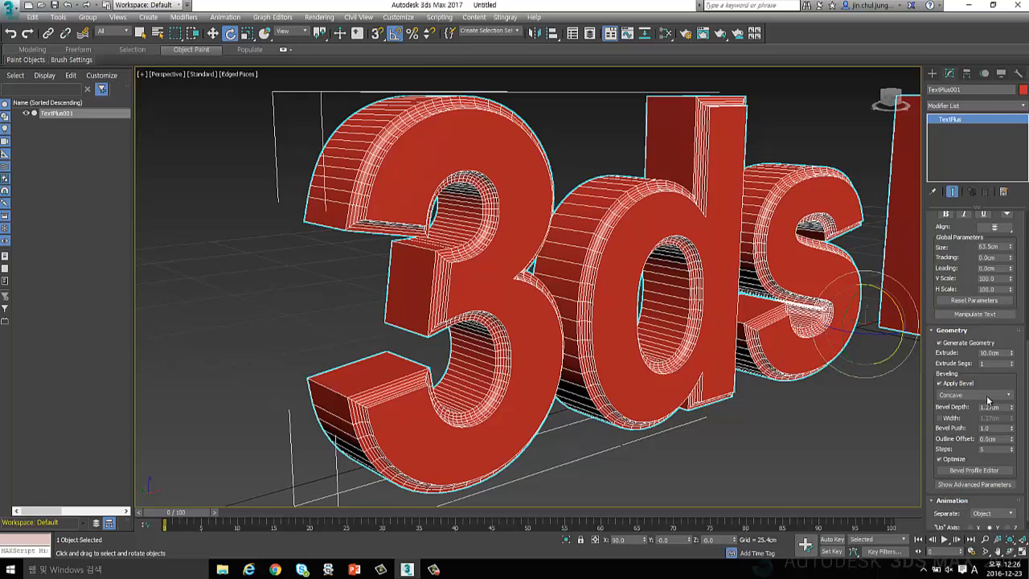
pyautogui.click(984, 395)
pyautogui.click(965, 418)
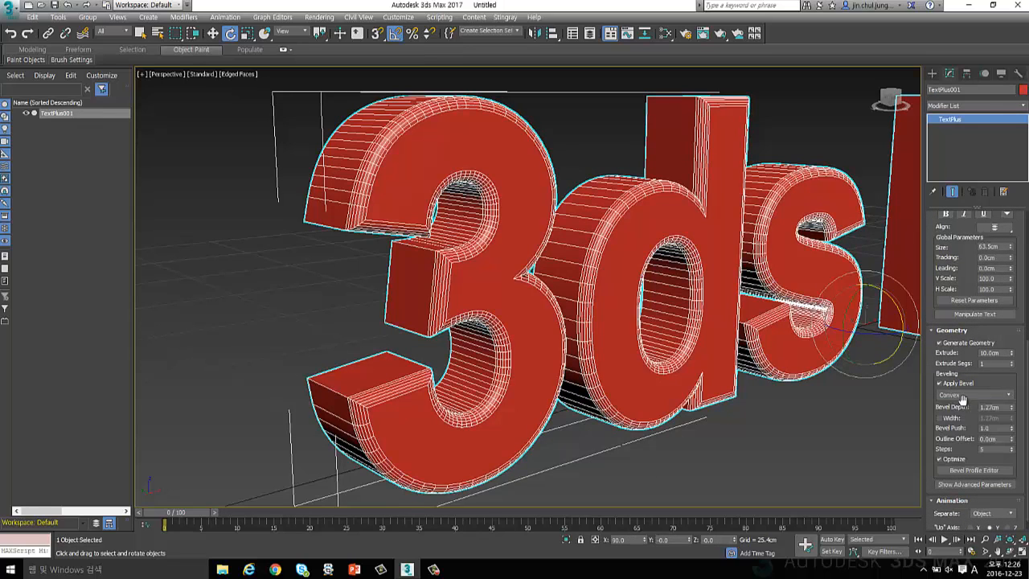
pyautogui.scroll(-2, 965, 401)
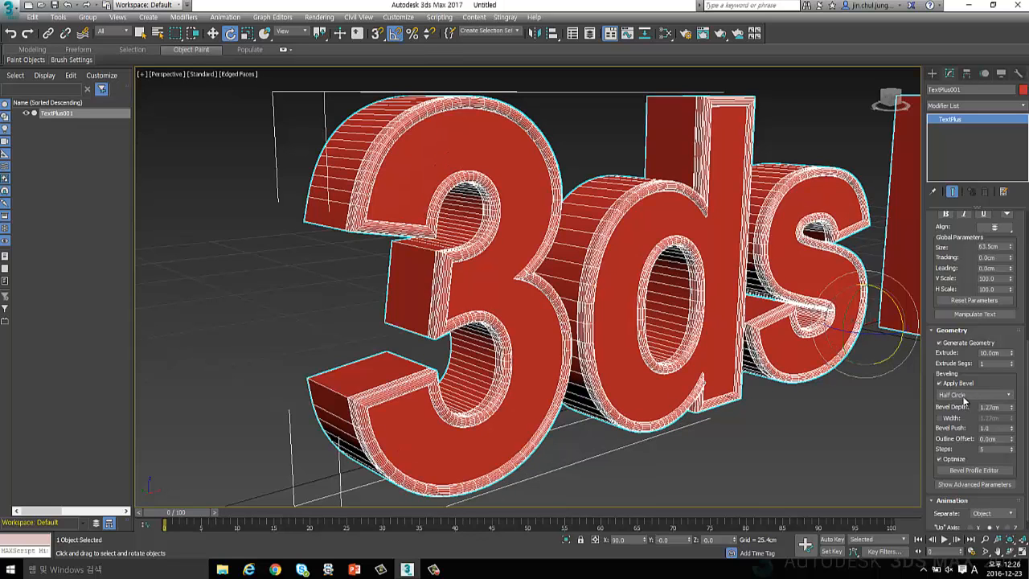
pyautogui.scroll(-2, 965, 402)
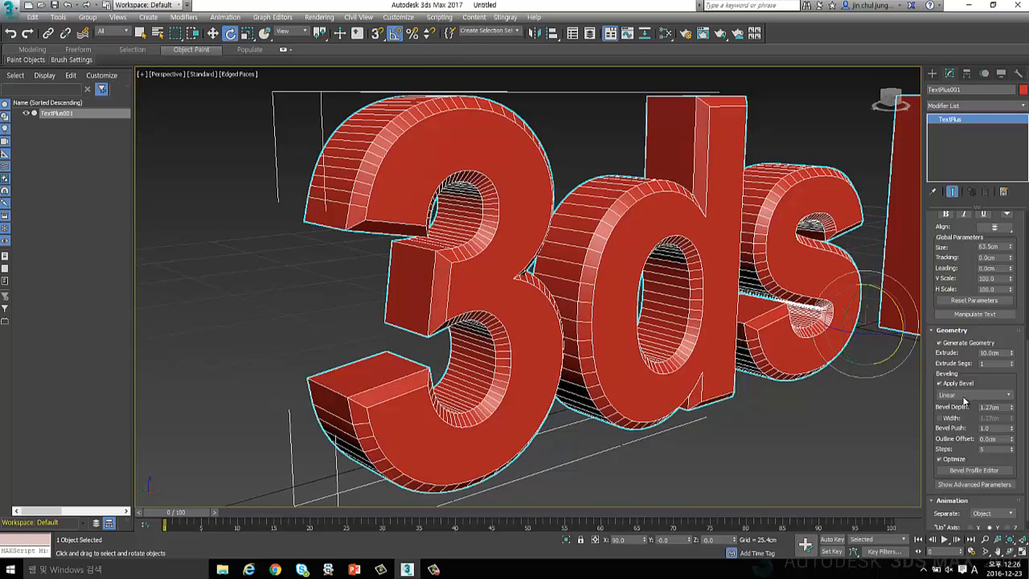
pyautogui.scroll(-2, 965, 402)
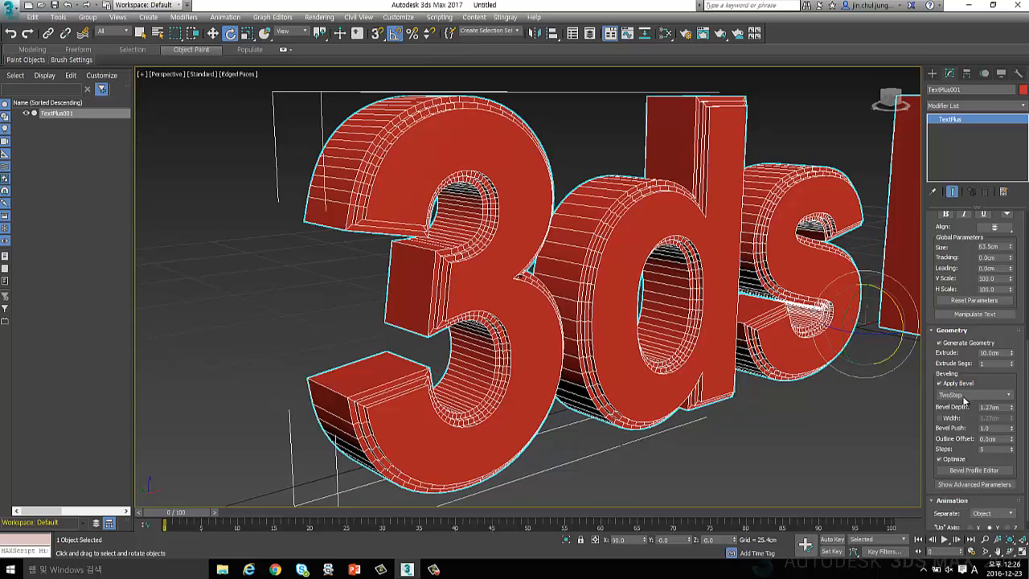
pyautogui.scroll(-2, 965, 401)
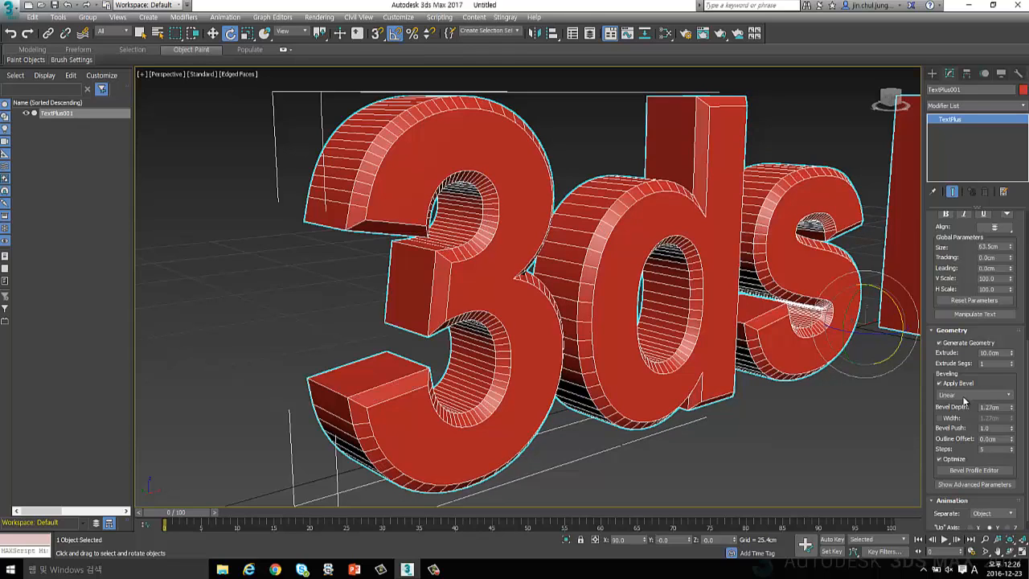
pyautogui.scroll(-2, 965, 401)
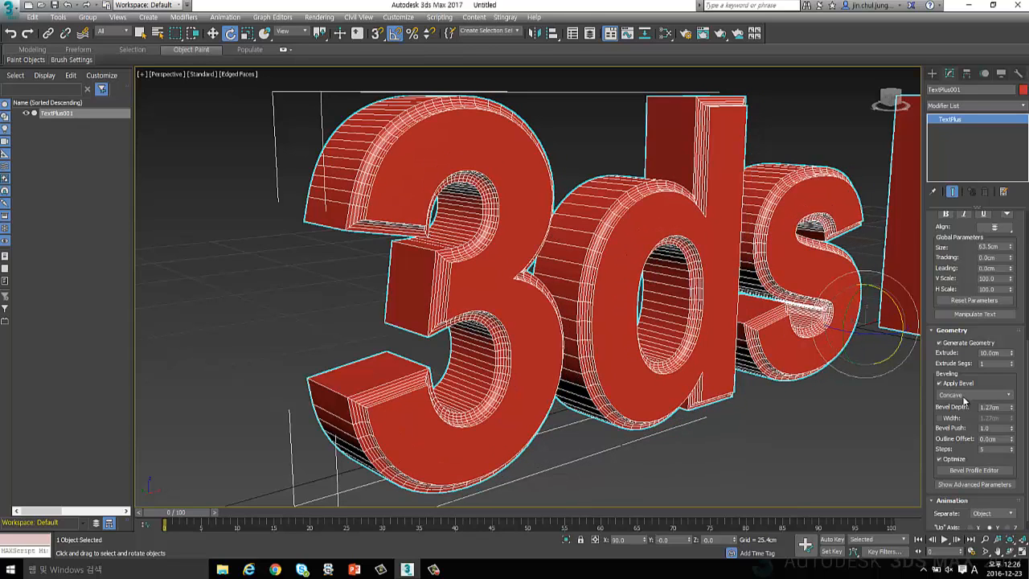
# Step: Switch the bevel to Custom and open the Bevel Profile Editor beside a close-up of the text's bevelled edge
pyautogui.scroll(-1, 965, 401)
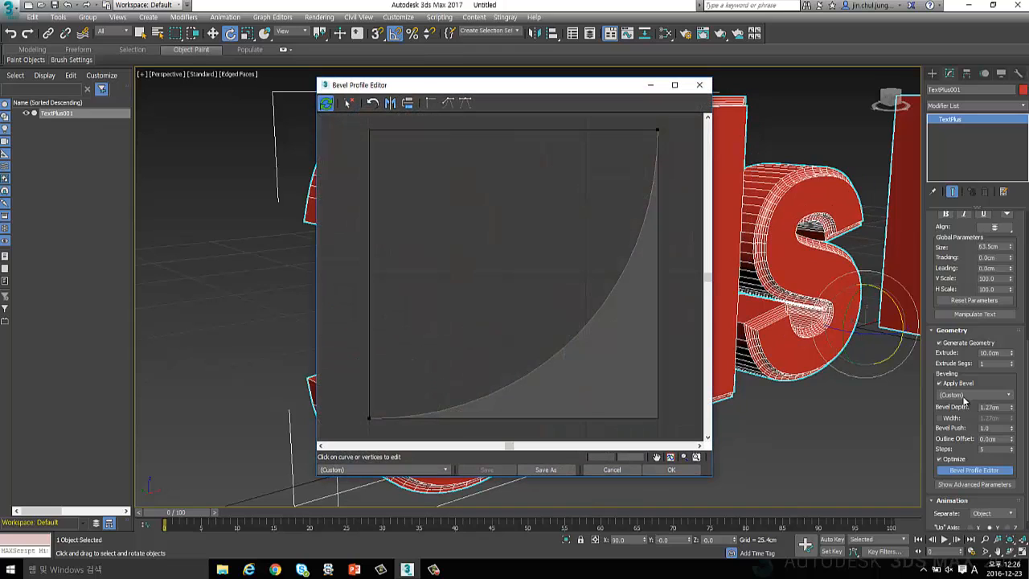
pyautogui.click(698, 84)
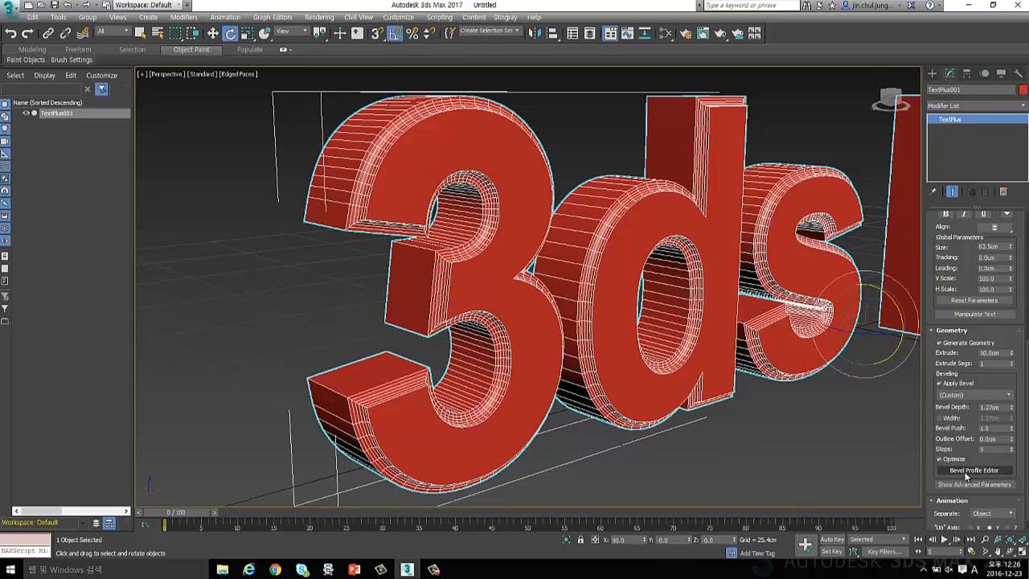
pyautogui.click(973, 470)
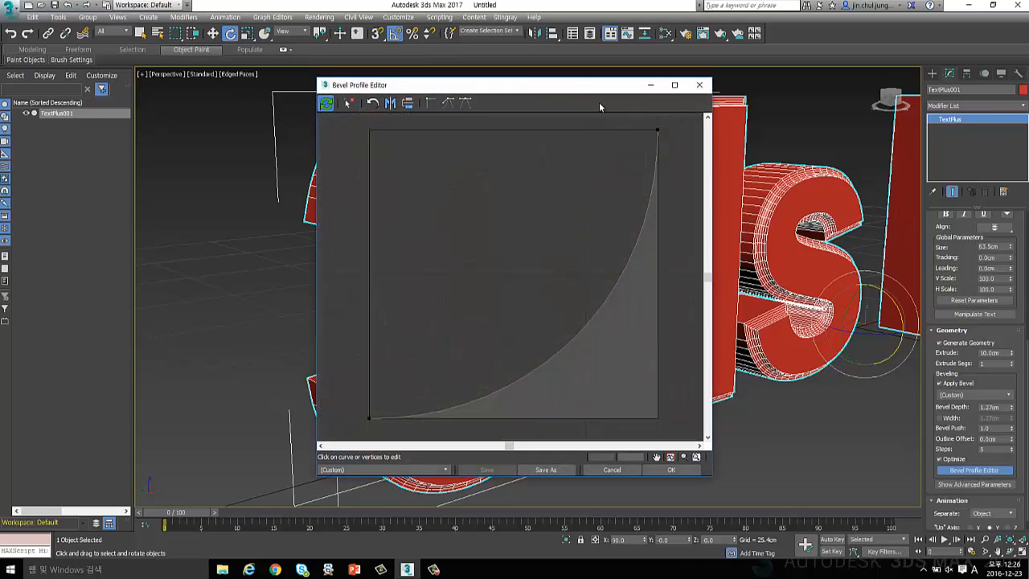
pyautogui.moveTo(599, 84); pyautogui.dragTo(917, 84)
pyautogui.scroll(10, 555, 185)
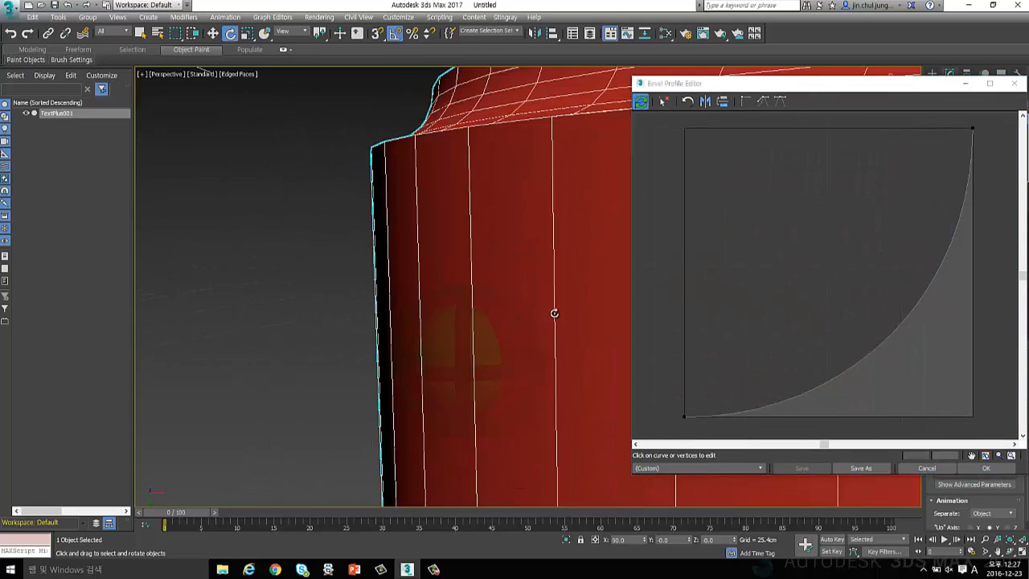
pyautogui.moveTo(556, 311); pyautogui.dragTo(510, 460, button='middle')
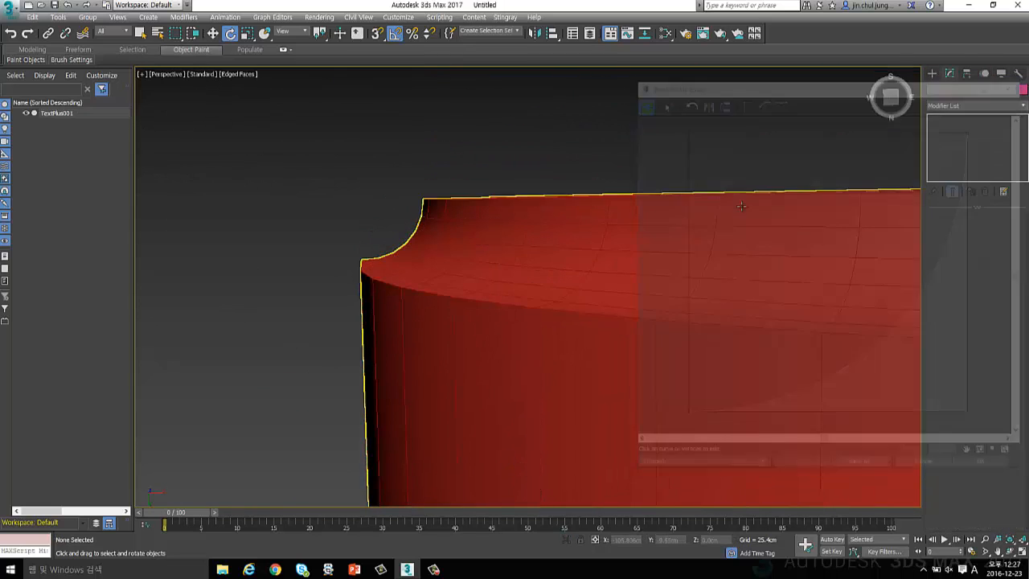
pyautogui.moveTo(708, 85); pyautogui.dragTo(700, 54)
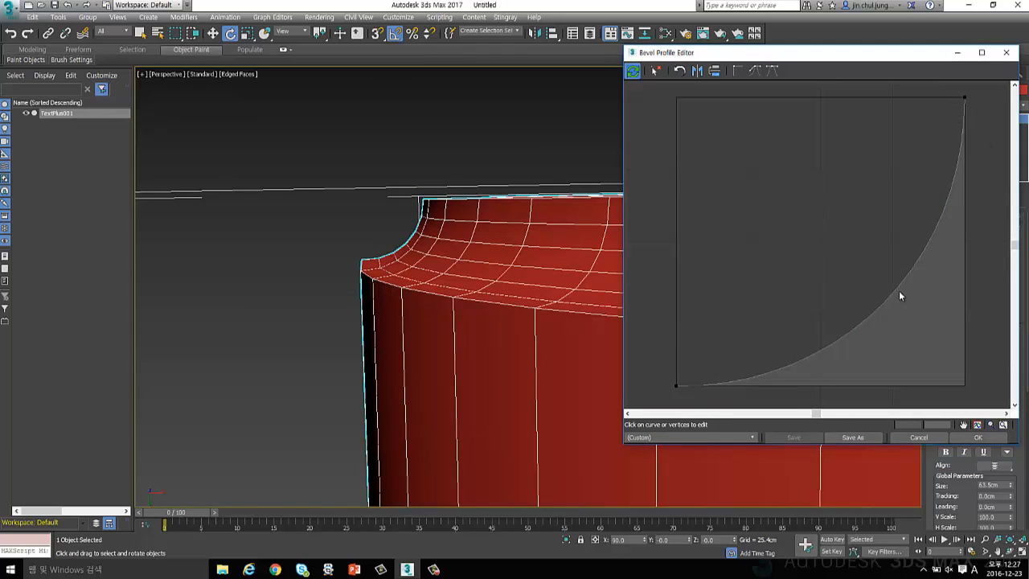
# Step: Select both end points of the bevel profile curve and convert them to Corner
pyautogui.moveTo(662, 357); pyautogui.dragTo(844, 408)
pyautogui.moveTo(975, 86); pyautogui.dragTo(909, 165)
pyautogui.keyDown('ctrl'); pyautogui.moveTo(697, 368); pyautogui.dragTo(663, 375); pyautogui.keyUp('ctrl')
pyautogui.rightClick(679, 393)
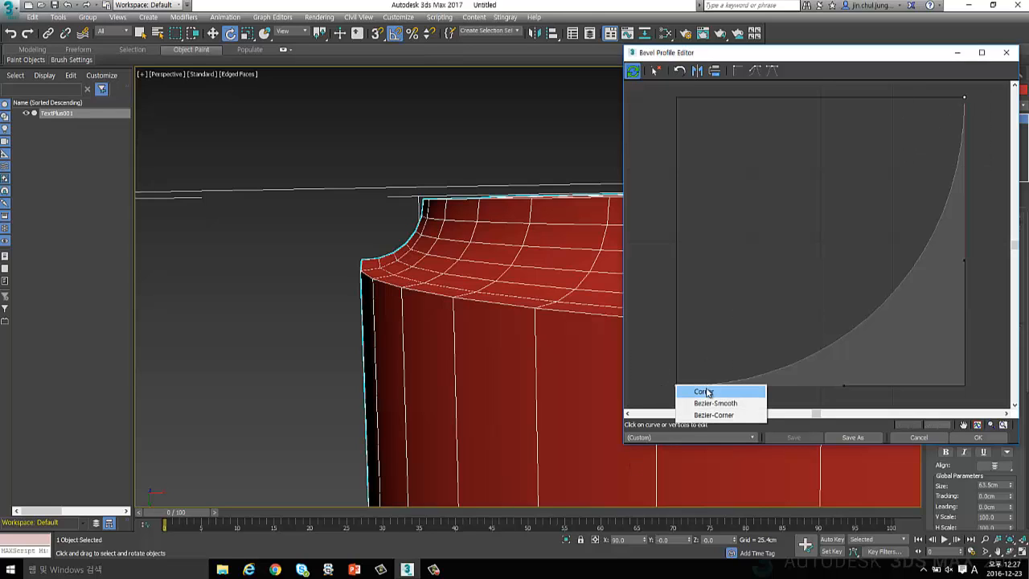
pyautogui.click(690, 391)
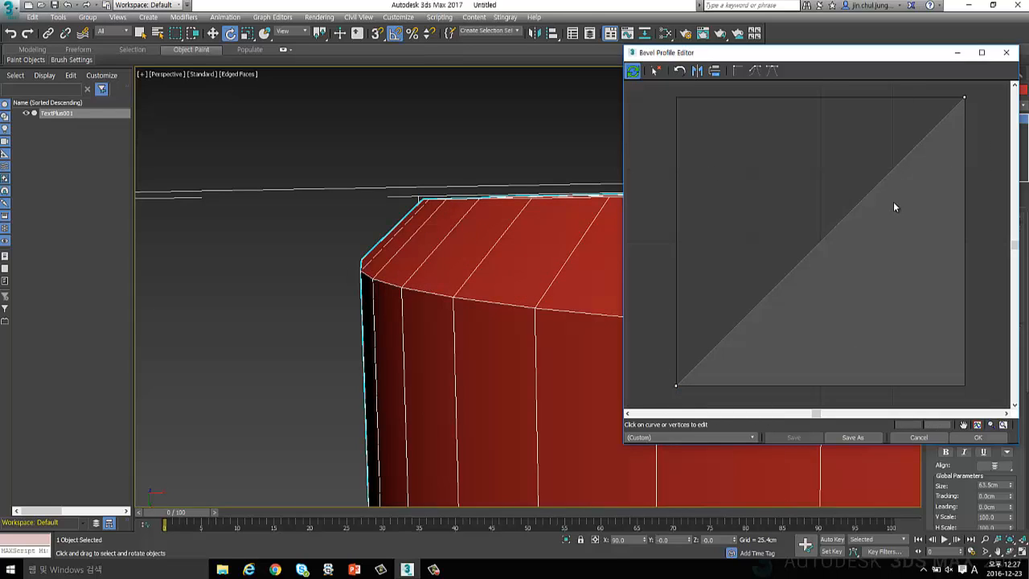
# Step: Add a Bezier-Smooth point to the bevel profile at about 37.7, 62.6 and lengthen its handles into a rounded curve
pyautogui.moveTo(860, 199); pyautogui.dragTo(741, 178)
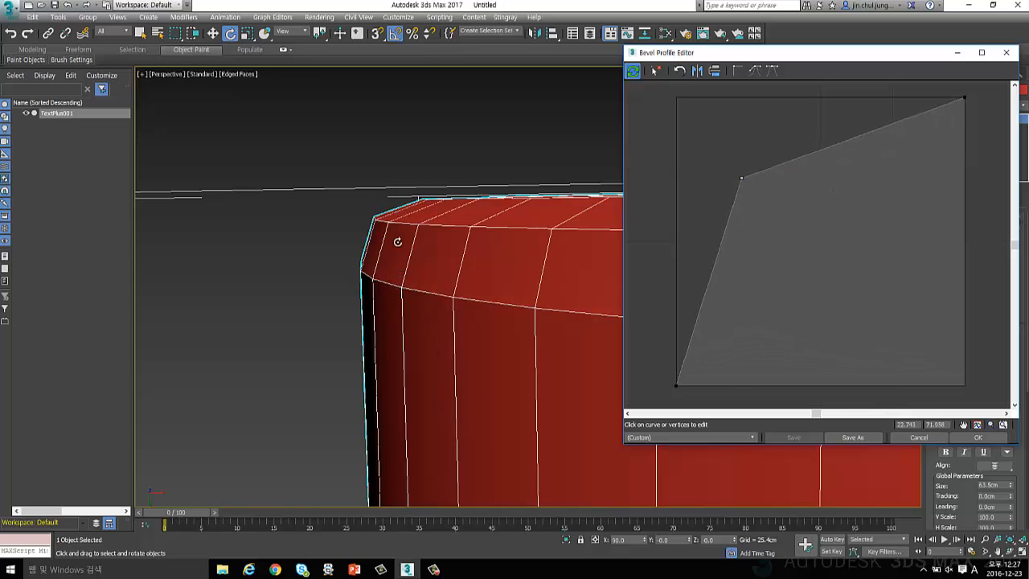
pyautogui.rightClick(743, 178)
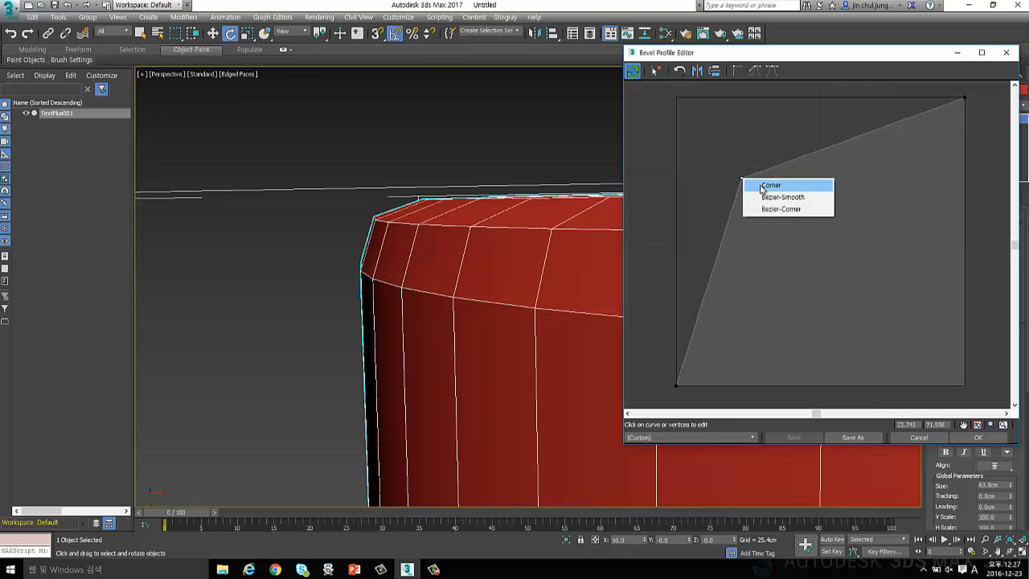
pyautogui.click(760, 198)
pyautogui.moveTo(742, 180); pyautogui.dragTo(772, 188)
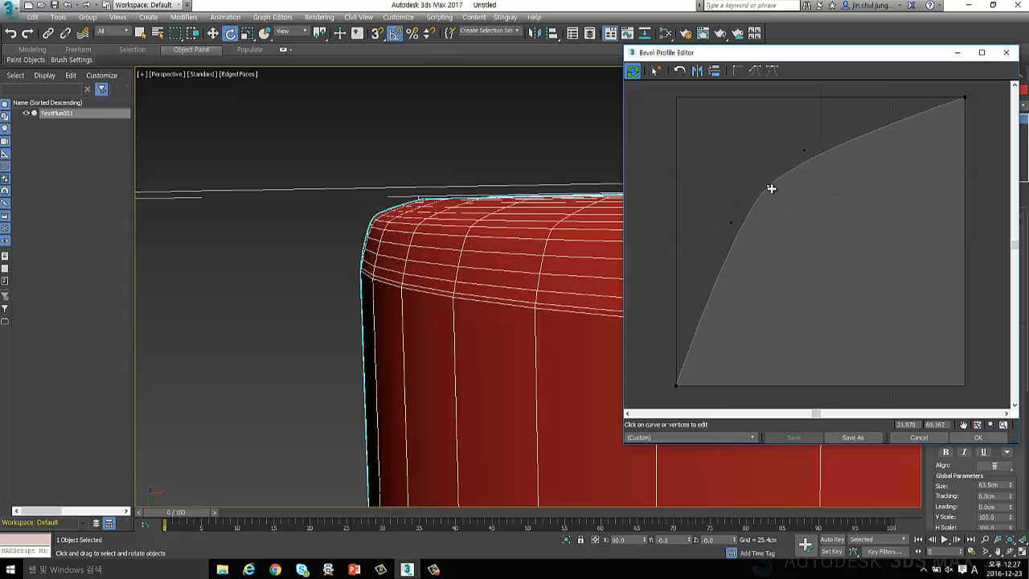
pyautogui.moveTo(809, 154); pyautogui.dragTo(844, 118)
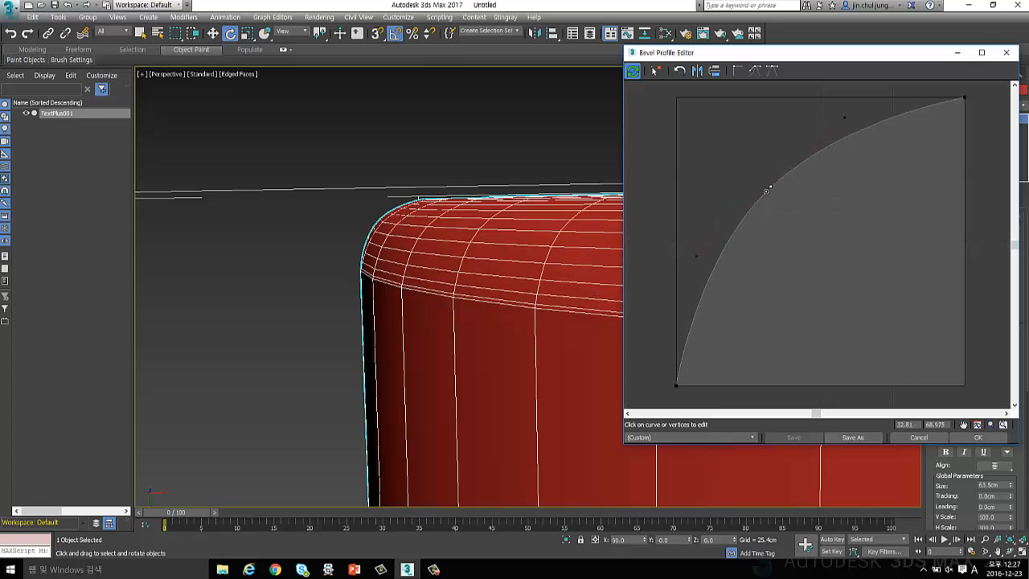
pyautogui.moveTo(770, 187); pyautogui.dragTo(784, 206)
# Step: Add a second profile point at about 62, 54 and lower the first point to form a rounded lower step
pyautogui.keyDown('alt'); pyautogui.moveTo(538, 234); pyautogui.dragTo(499, 341, button='middle'); pyautogui.keyUp('alt')
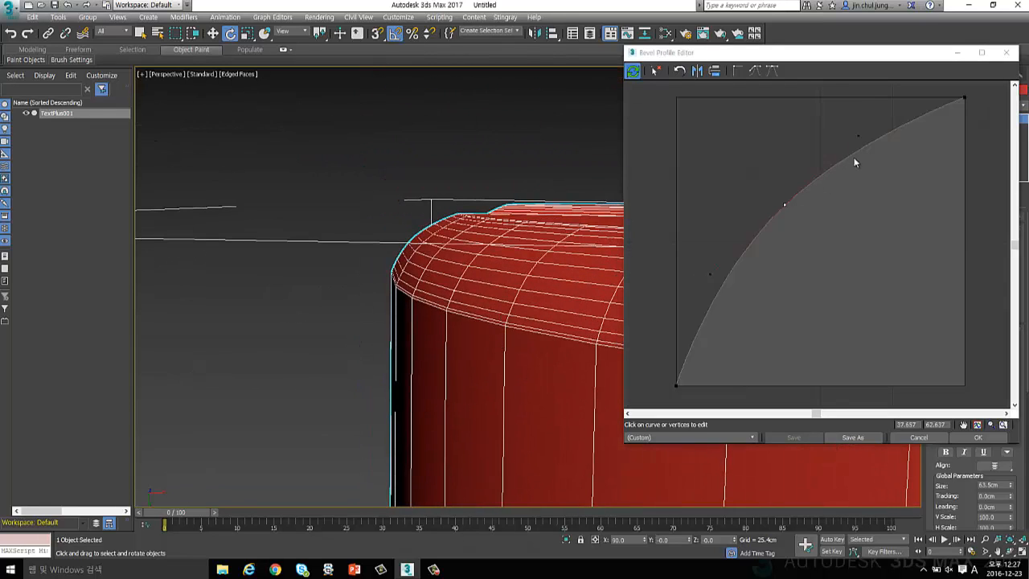
pyautogui.moveTo(854, 158); pyautogui.dragTo(906, 203)
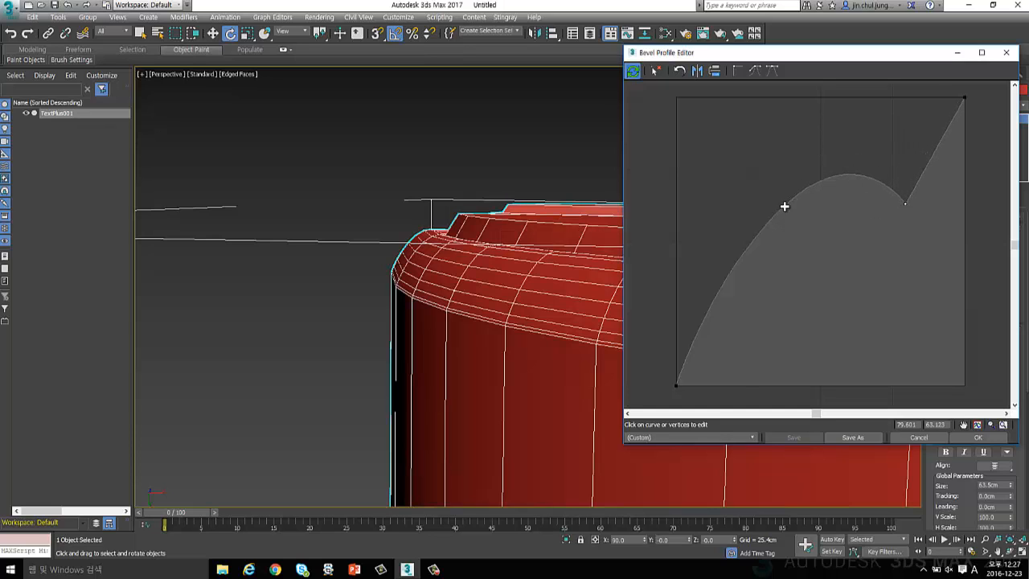
pyautogui.moveTo(785, 206); pyautogui.dragTo(743, 270)
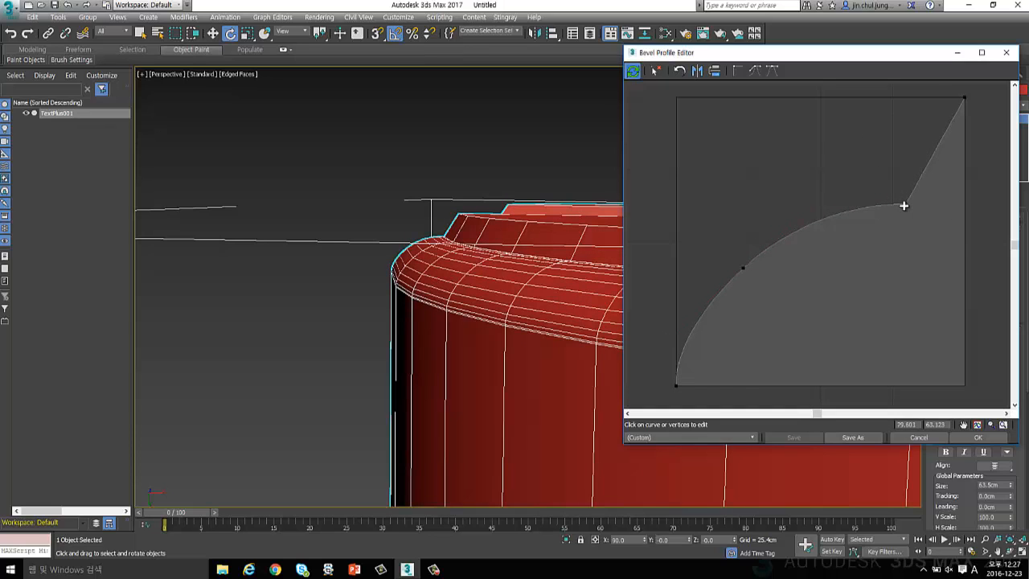
pyautogui.moveTo(904, 206); pyautogui.dragTo(855, 230)
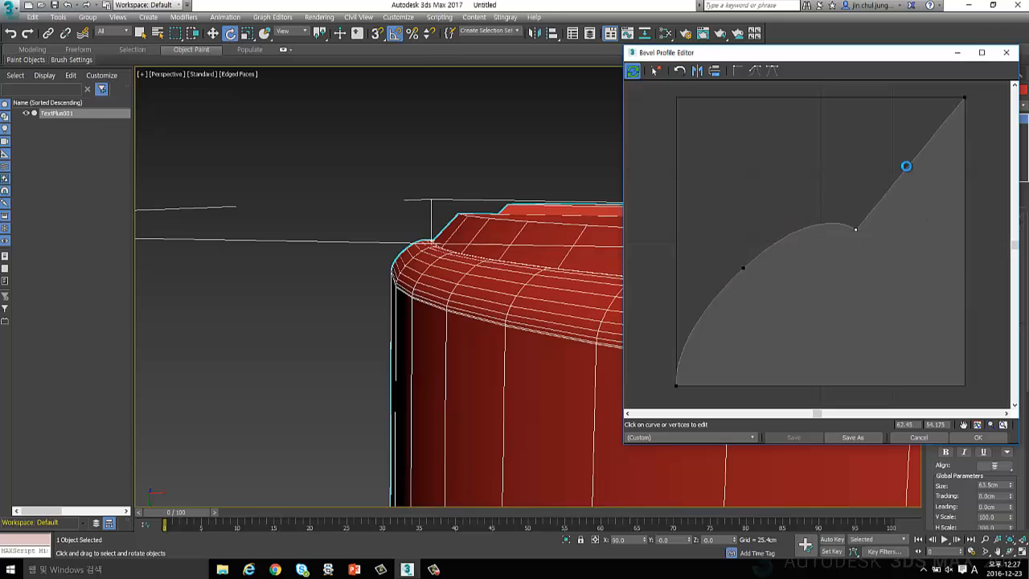
# Step: Add a third profile point at about 74, 85, make it Bezier-Smooth, and close the Bevel Profile Editor
pyautogui.moveTo(909, 168); pyautogui.dragTo(892, 142)
pyautogui.rightClick(891, 142)
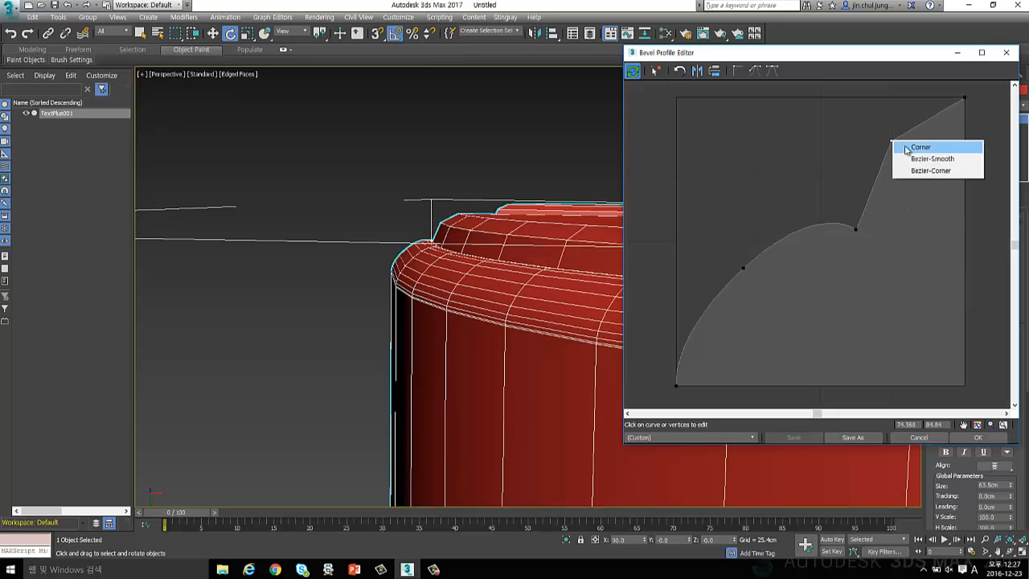
pyautogui.click(916, 156)
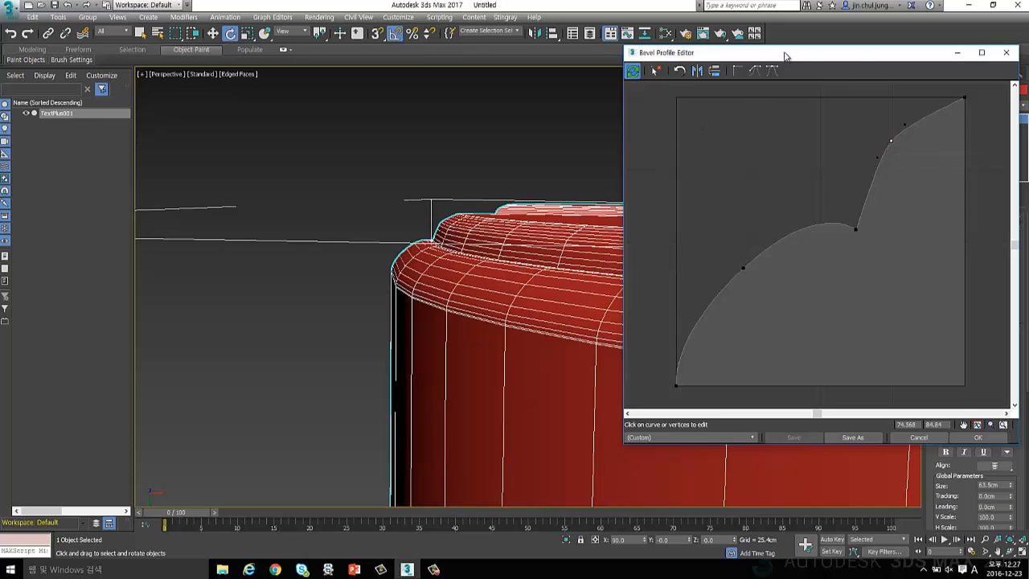
pyautogui.click(1006, 52)
# Step: Deselect the text and turn off edged faces to inspect the custom bevel on the letters
pyautogui.keyDown('alt'); pyautogui.moveTo(781, 183); pyautogui.dragTo(780, 200, button='middle'); pyautogui.keyUp('alt')
pyautogui.scroll(-5, 780, 200)
pyautogui.keyDown('alt'); pyautogui.moveTo(717, 210); pyautogui.dragTo(708, 250, button='middle'); pyautogui.keyUp('alt')
pyautogui.scroll(-4, 591, 229)
pyautogui.keyDown('alt'); pyautogui.moveTo(591, 229); pyautogui.dragTo(671, 239, button='middle'); pyautogui.keyUp('alt')
pyautogui.moveTo(670, 239); pyautogui.dragTo(684, 195, button='middle')
pyautogui.scroll(1, 660, 189)
pyautogui.scroll(3, 683, 196)
pyautogui.click(680, 166)
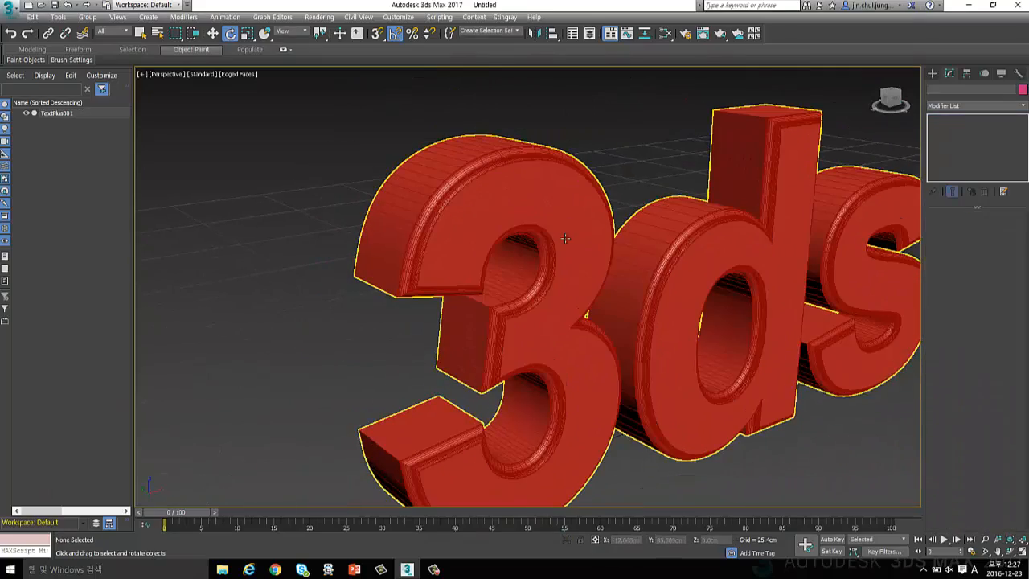
pyautogui.press('F4')
pyautogui.moveTo(566, 238); pyautogui.dragTo(525, 161, button='middle')
pyautogui.moveTo(702, 165)
pyautogui.mouseDown(button='middle')
pyautogui.moveTo(675, 202)
pyautogui.moveTo(692, 209)
pyautogui.moveTo(673, 214)
pyautogui.mouseUp(button='middle')
pyautogui.scroll(-5, 711, 202)
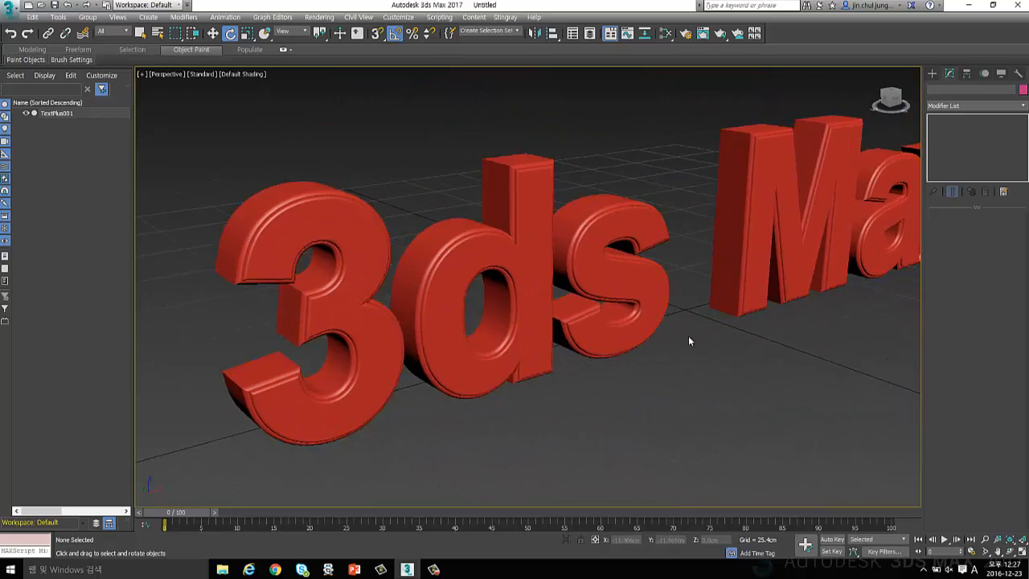
# Step: Append the word "Wow" to the 3D text so it reads "3ds Max Wow"
pyautogui.click(584, 296)
pyautogui.moveTo(603, 278); pyautogui.dragTo(639, 299, button='middle')
pyautogui.scroll(-5, 649, 285)
pyautogui.scroll(4, 608, 296)
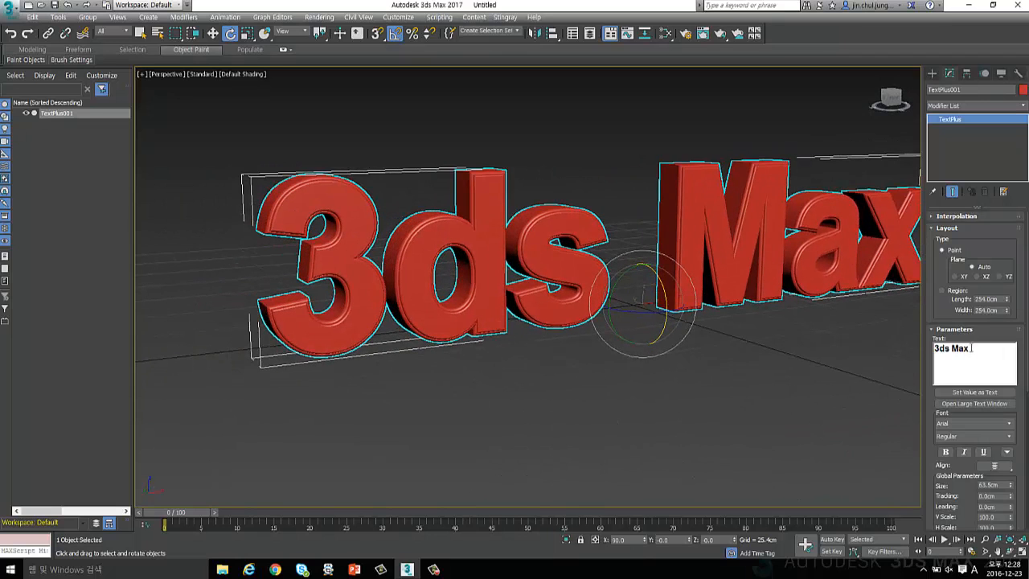
pyautogui.click(971, 348)
pyautogui.moveTo(653, 210); pyautogui.dragTo(515, 231, button='middle')
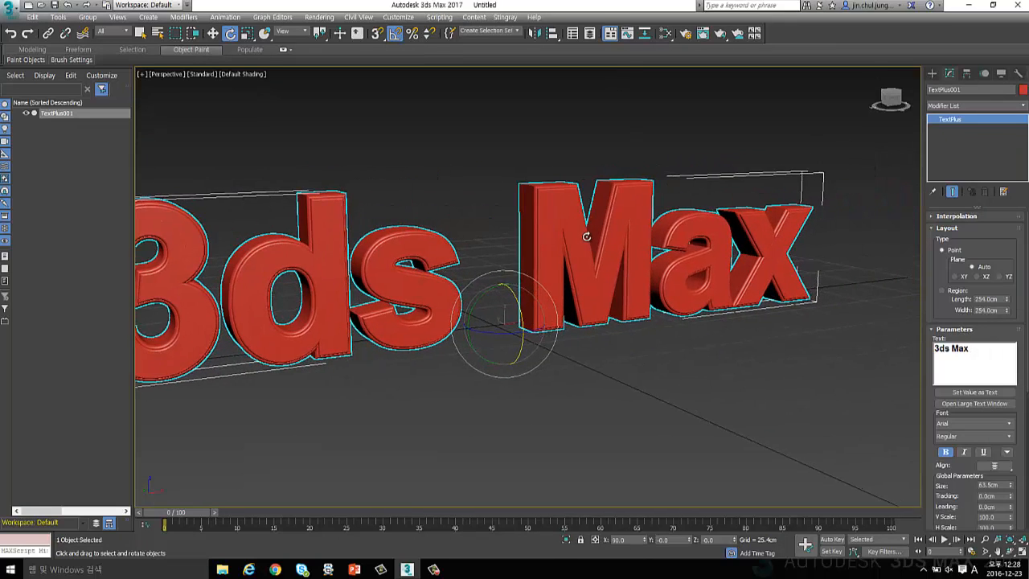
pyautogui.scroll(-5, 587, 236)
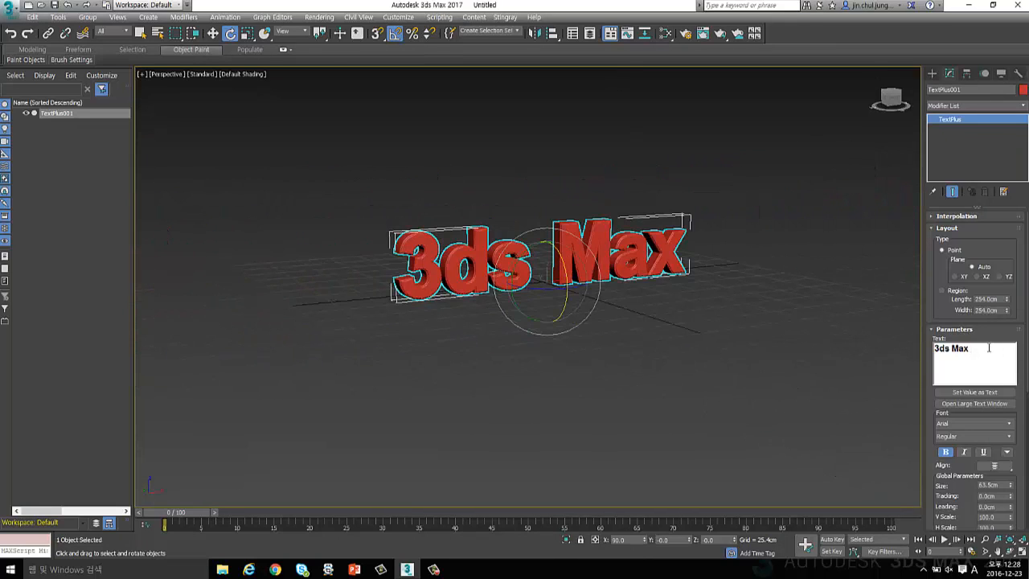
pyautogui.write('Wow')
pyautogui.click(758, 274)
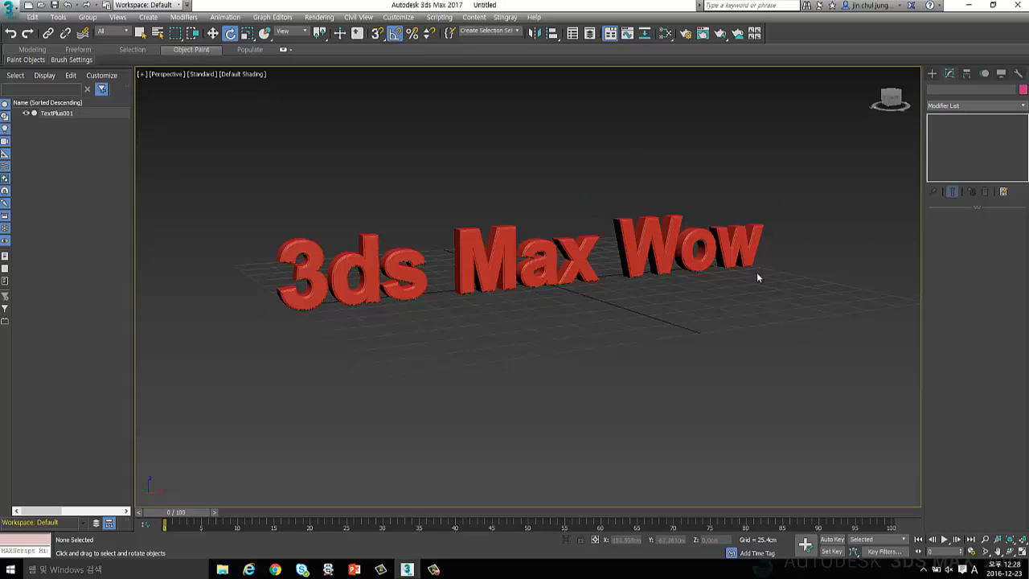
# Step: Set the text's animation separation so that each character becomes its own object
pyautogui.click(717, 259)
pyautogui.keyDown('alt'); pyautogui.moveTo(540, 283); pyautogui.dragTo(497, 341, button='middle'); pyautogui.keyUp('alt')
pyautogui.click(497, 341)
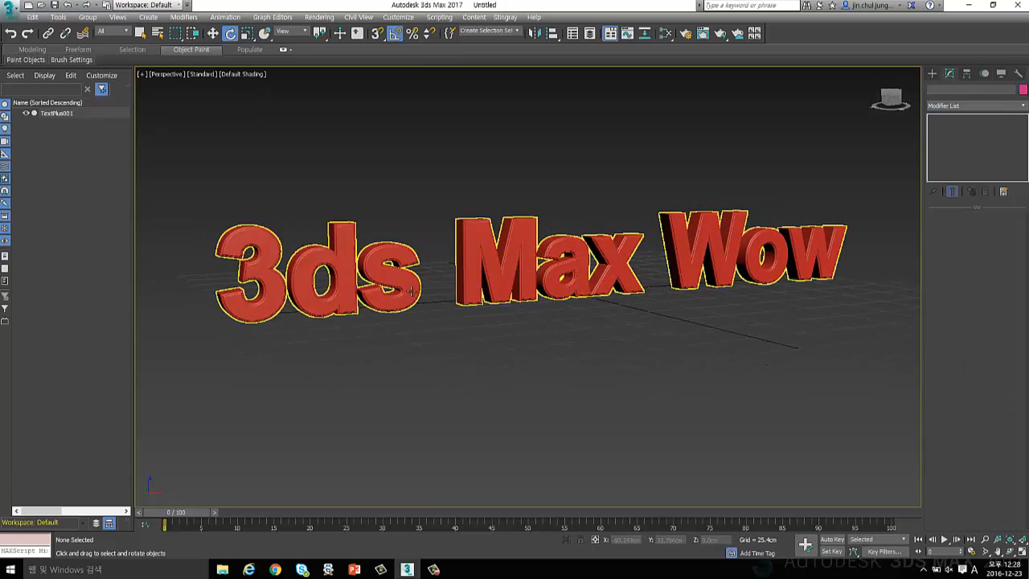
pyautogui.click(408, 287)
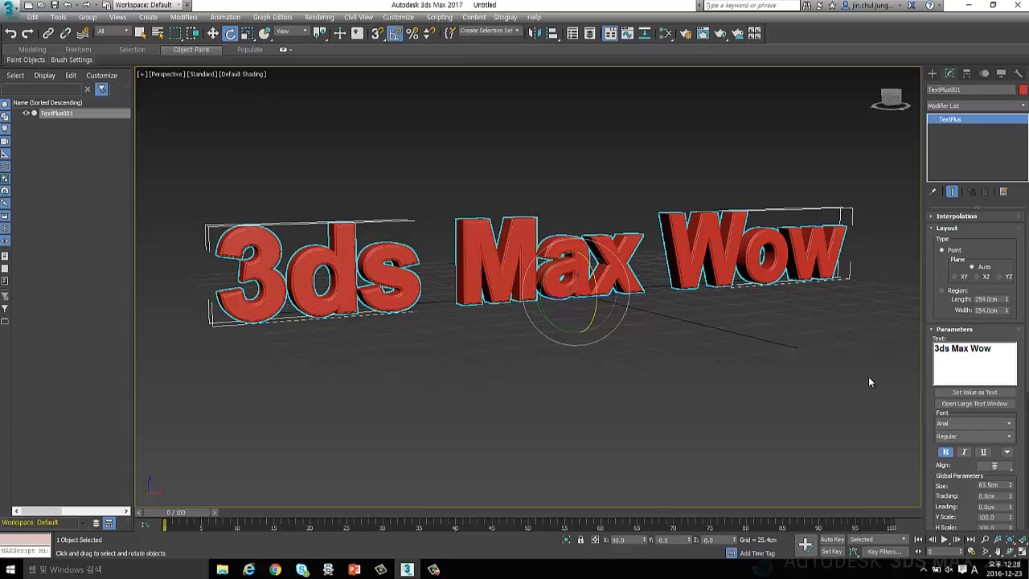
pyautogui.moveTo(926, 401); pyautogui.dragTo(929, 230)
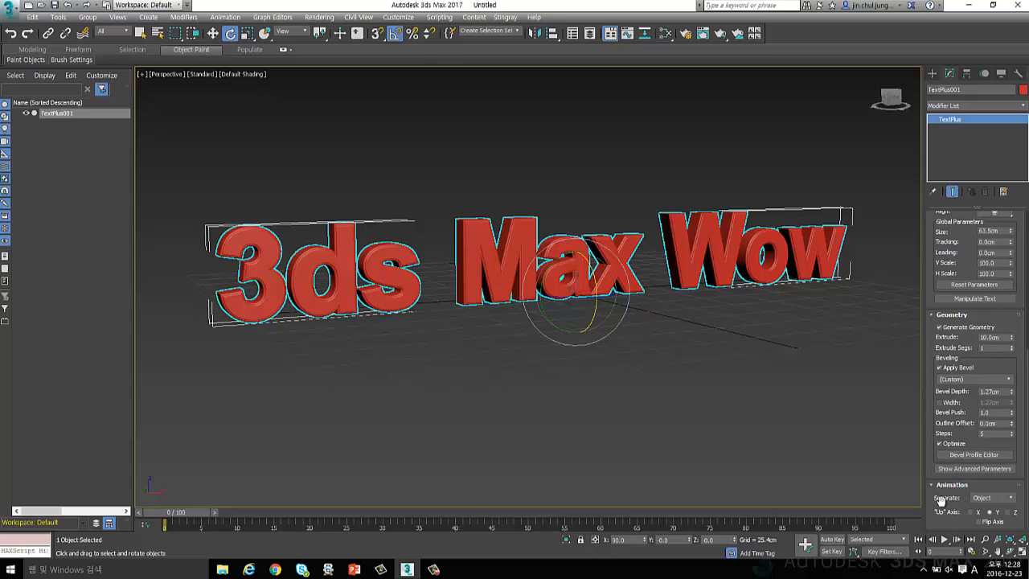
pyautogui.click(772, 447)
pyautogui.click(729, 251)
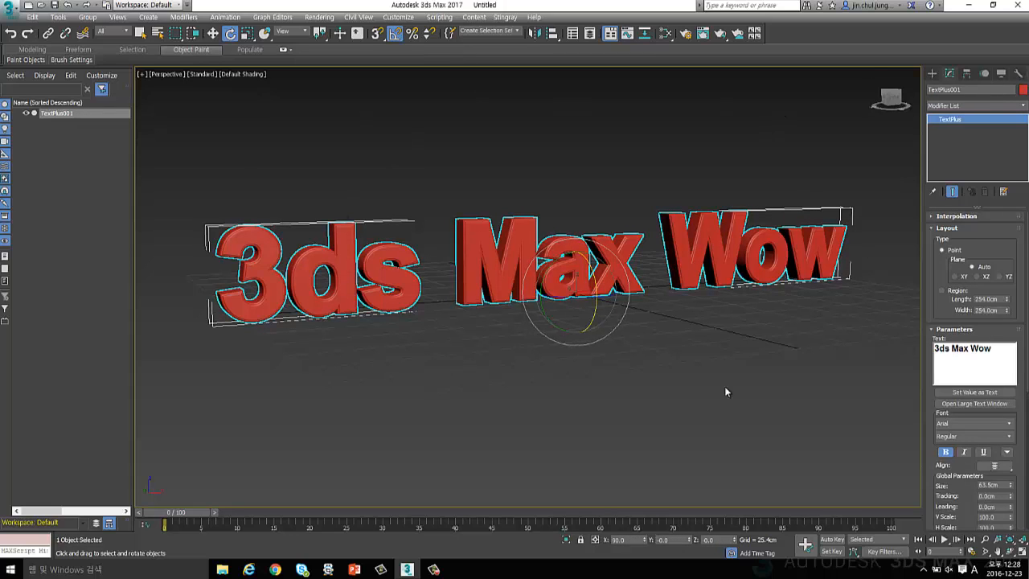
pyautogui.moveTo(932, 399); pyautogui.dragTo(953, 106)
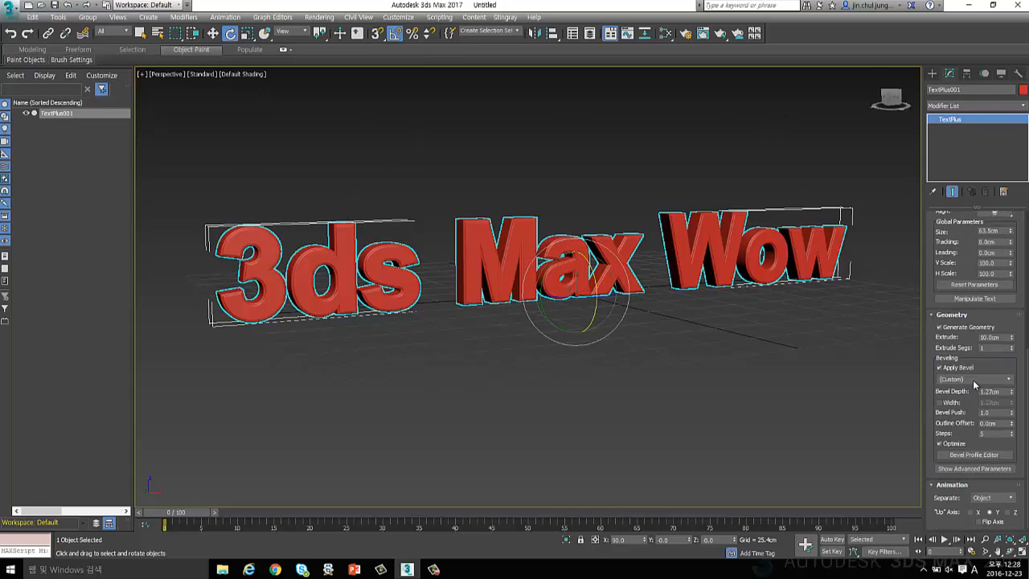
pyautogui.click(993, 499)
pyautogui.click(985, 523)
pyautogui.click(642, 410)
# Step: Select each letter of "3ds Max Wow" in turn to check the separated characters
pyautogui.click(270, 262)
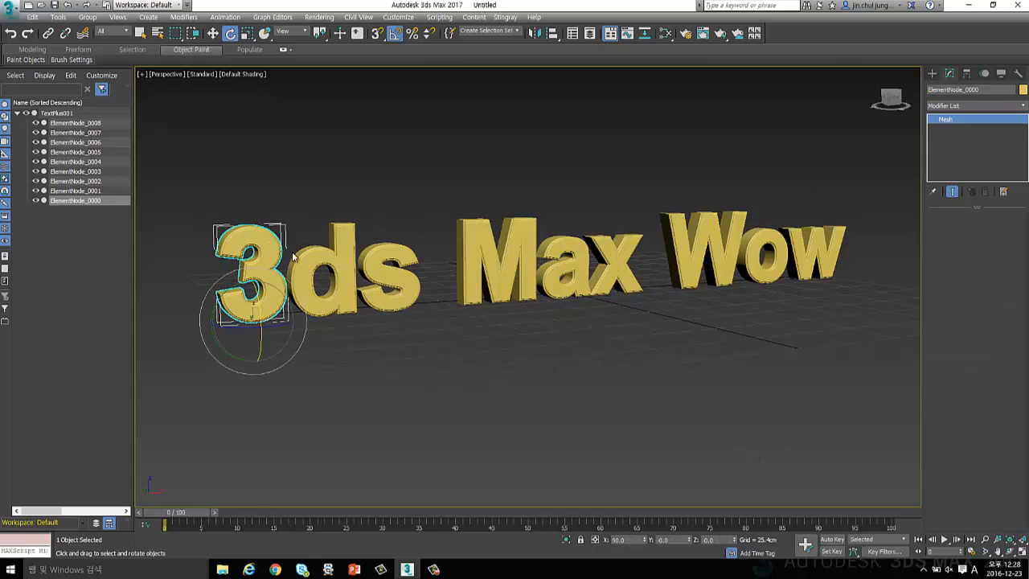
pyautogui.click(343, 255)
pyautogui.click(362, 256)
pyautogui.click(390, 249)
pyautogui.click(516, 240)
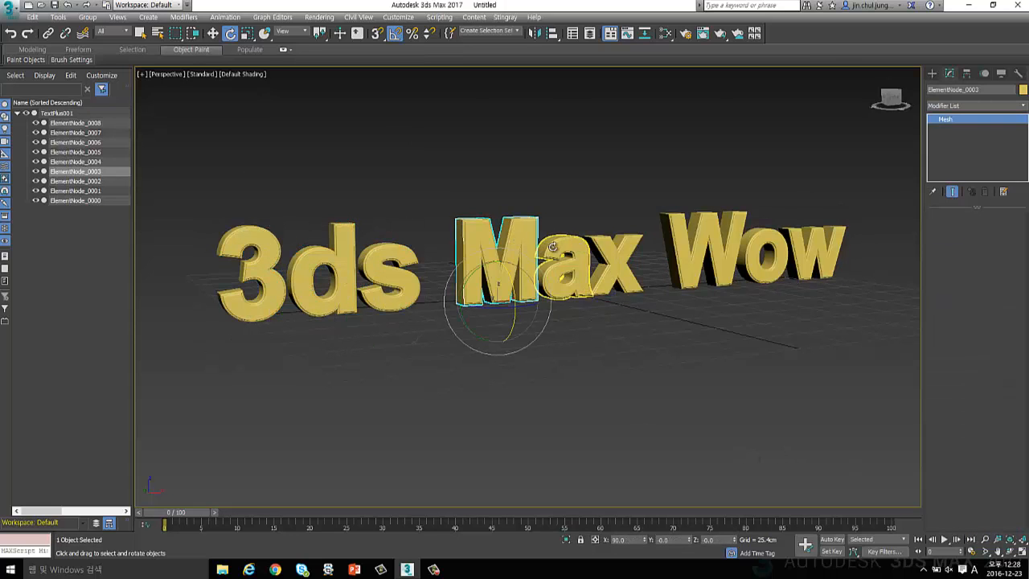
pyautogui.click(591, 261)
pyautogui.click(615, 258)
pyautogui.click(655, 266)
pyautogui.click(708, 241)
pyautogui.click(770, 255)
pyautogui.click(816, 251)
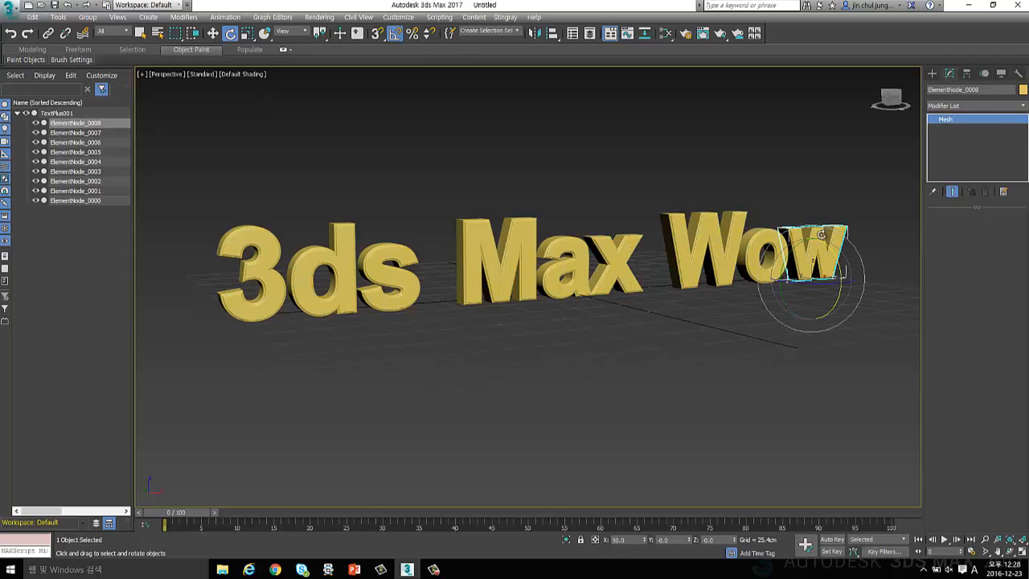
# Step: Select individual characters such as the 3 and the a, and examine their element nodes in the scene list
pyautogui.click(855, 345)
pyautogui.moveTo(257, 183); pyautogui.dragTo(257, 181)
pyautogui.click(396, 324)
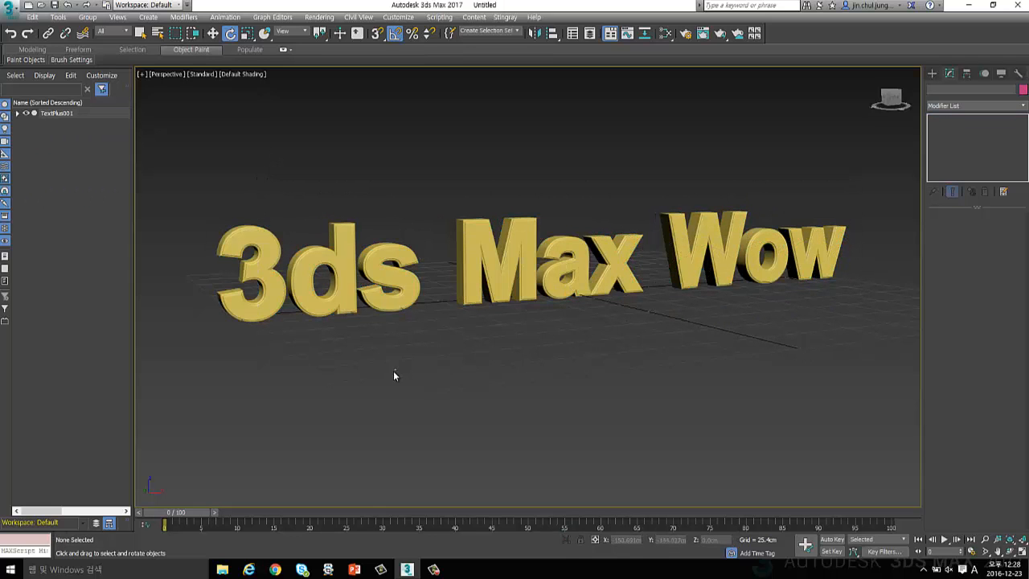
pyautogui.click(431, 295)
pyautogui.click(760, 374)
pyautogui.click(250, 273)
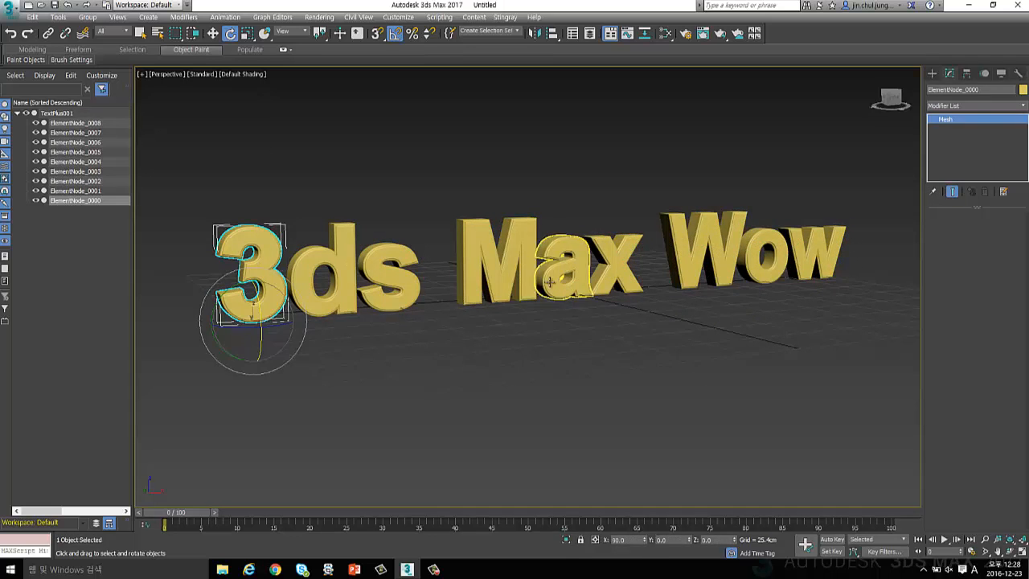
pyautogui.click(569, 275)
pyautogui.click(149, 260)
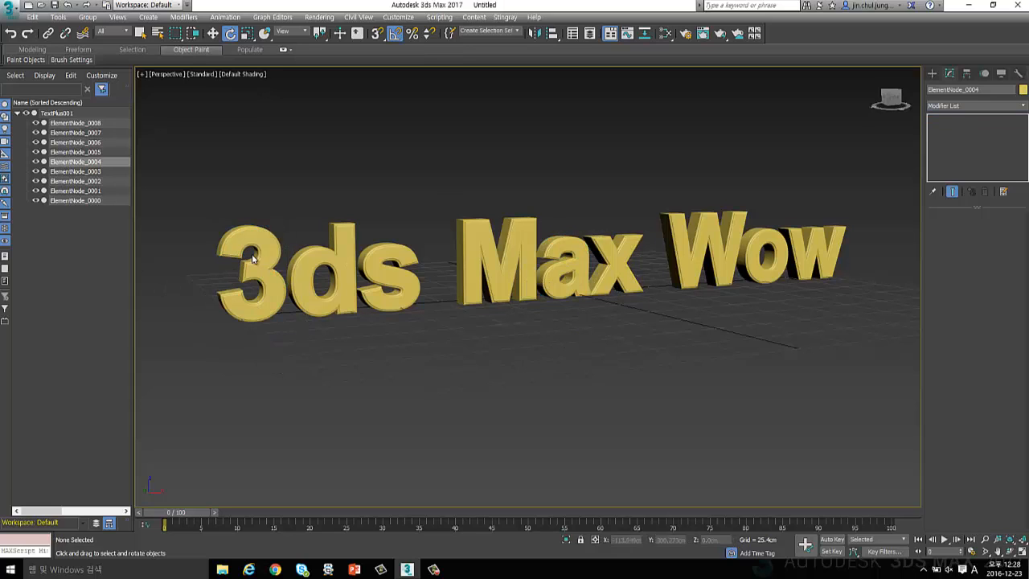
pyautogui.click(251, 246)
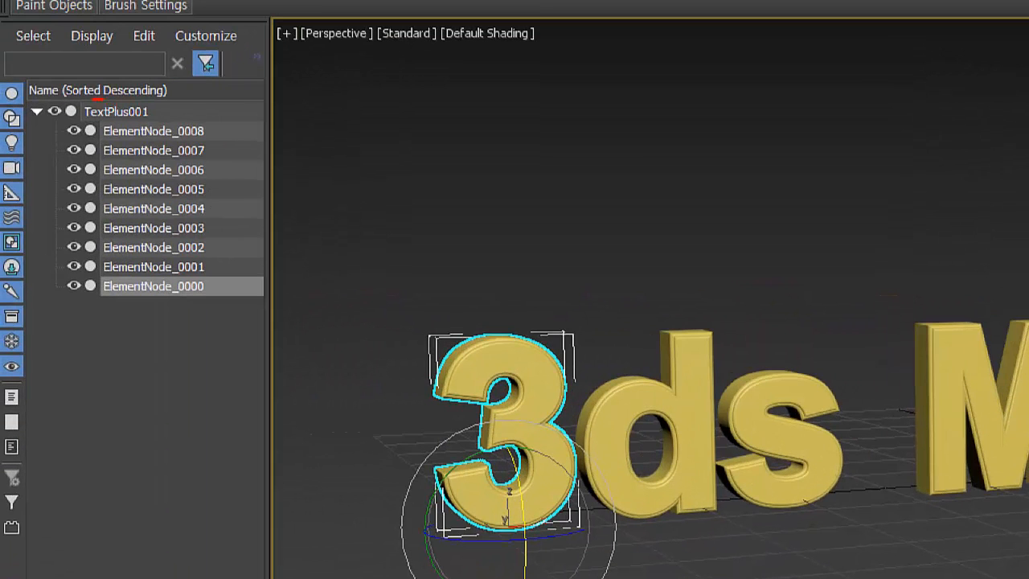
pyautogui.moveTo(97, 95)
pyautogui.mouseDown()
pyautogui.moveTo(8, 148)
pyautogui.moveTo(80, 330)
pyautogui.moveTo(298, 337)
pyautogui.mouseUp()
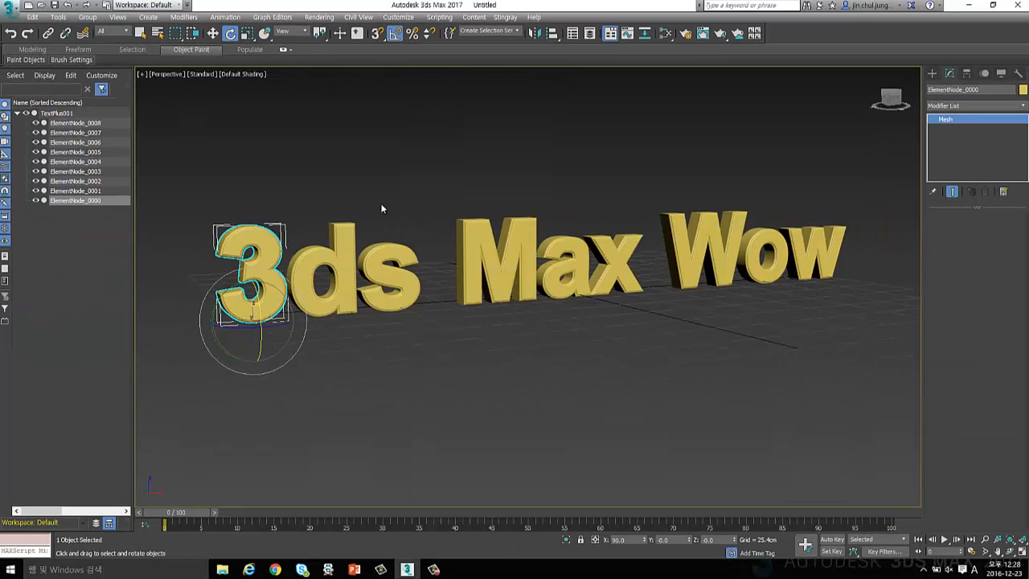
pyautogui.click(451, 285)
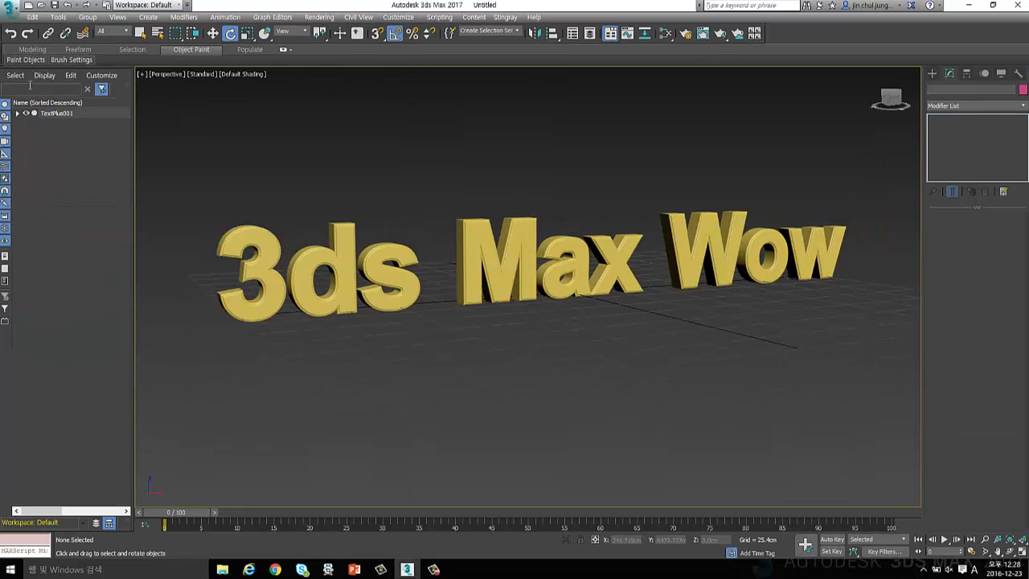
# Step: Select the parent TextPlus object and append "!!" to its text
pyautogui.click(16, 75)
pyautogui.click(268, 168)
pyautogui.click(57, 113)
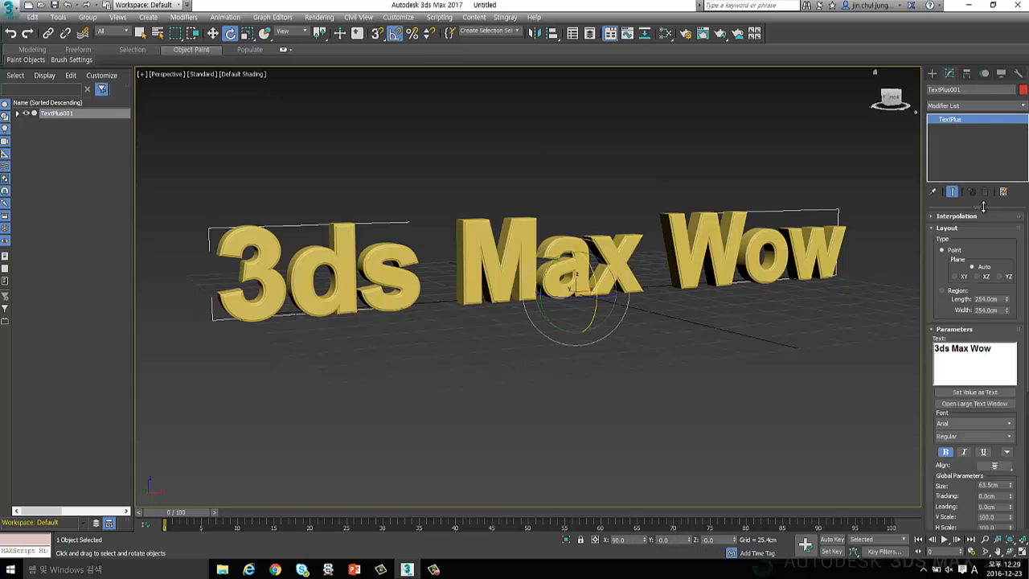
pyautogui.moveTo(938, 277); pyautogui.dragTo(936, 238)
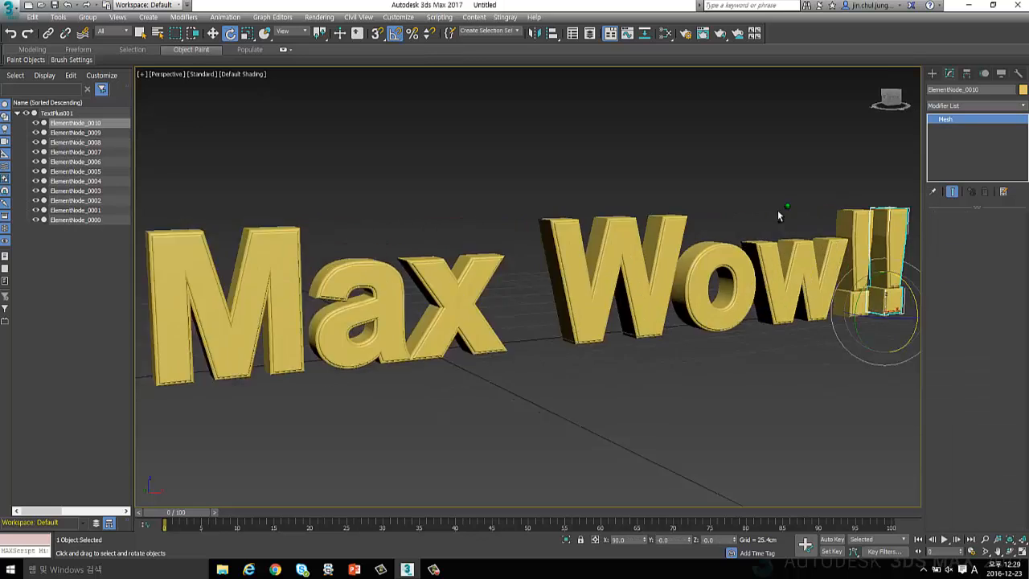
# Step: Select the characters of "3ds Max Wow!!" one by one from the end backwards to examine the updated nodes
pyautogui.scroll(-5, 777, 211)
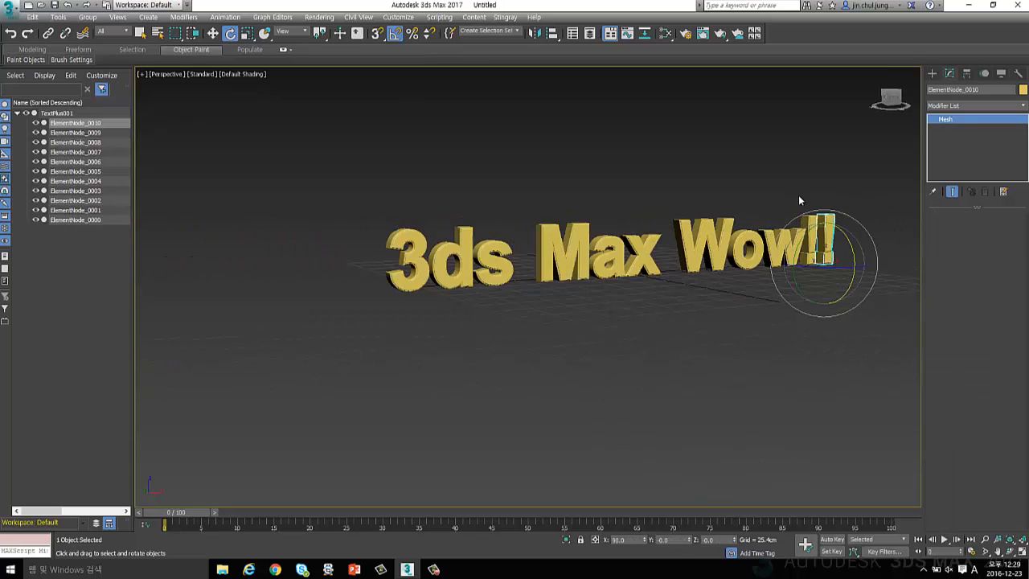
pyautogui.click(799, 200)
pyautogui.click(821, 241)
pyautogui.press('q')
pyautogui.click(778, 240)
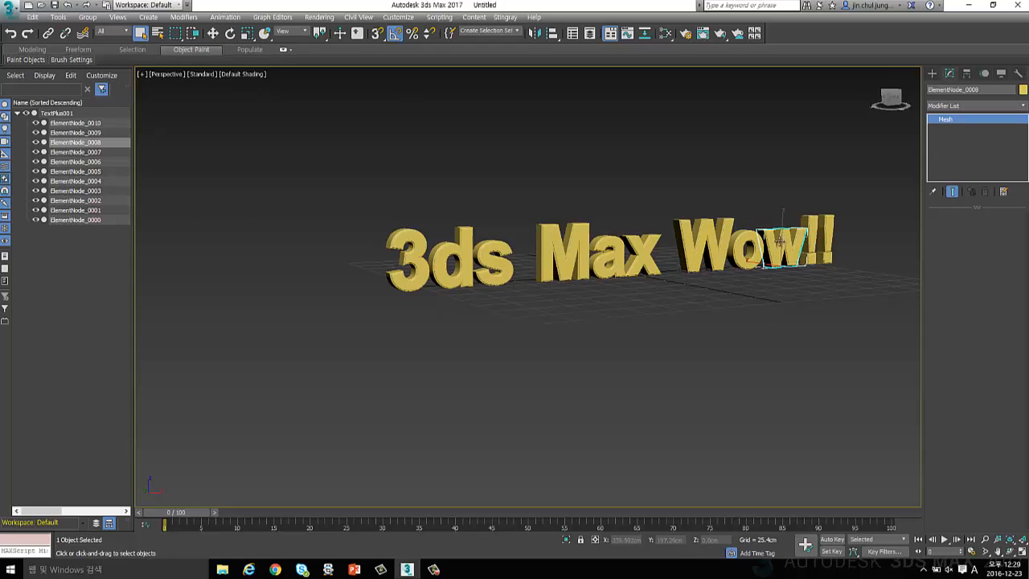
pyautogui.click(758, 245)
pyautogui.click(722, 237)
pyautogui.click(653, 243)
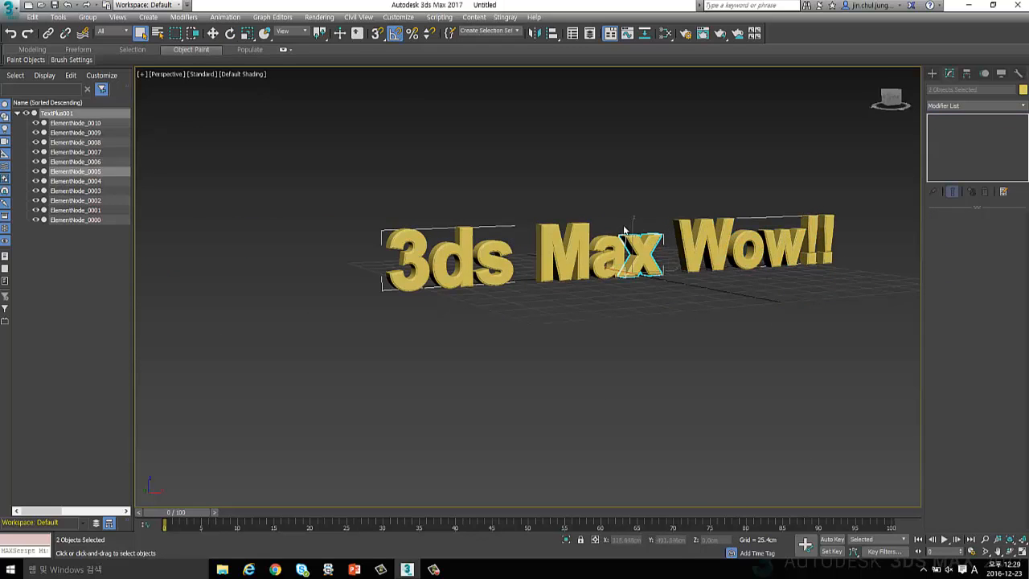
pyautogui.click(605, 241)
pyautogui.click(557, 249)
pyautogui.click(481, 259)
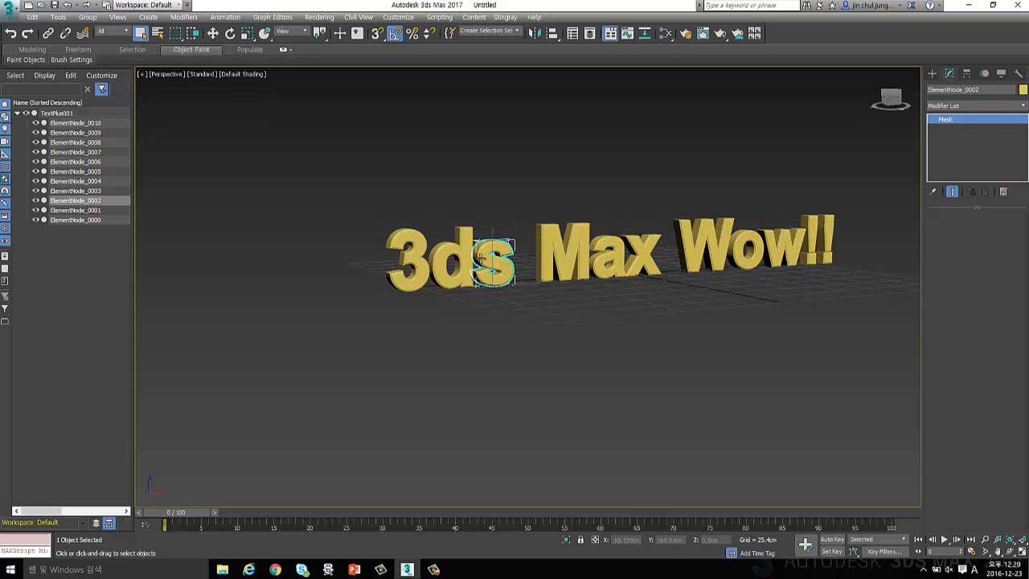
pyautogui.click(454, 266)
pyautogui.click(412, 261)
pyautogui.moveTo(341, 176); pyautogui.dragTo(848, 312)
pyautogui.click(523, 344)
# Step: Remove the bold formatting from the whole text and append a third exclamation mark, then inspect the separated letters
pyautogui.click(57, 113)
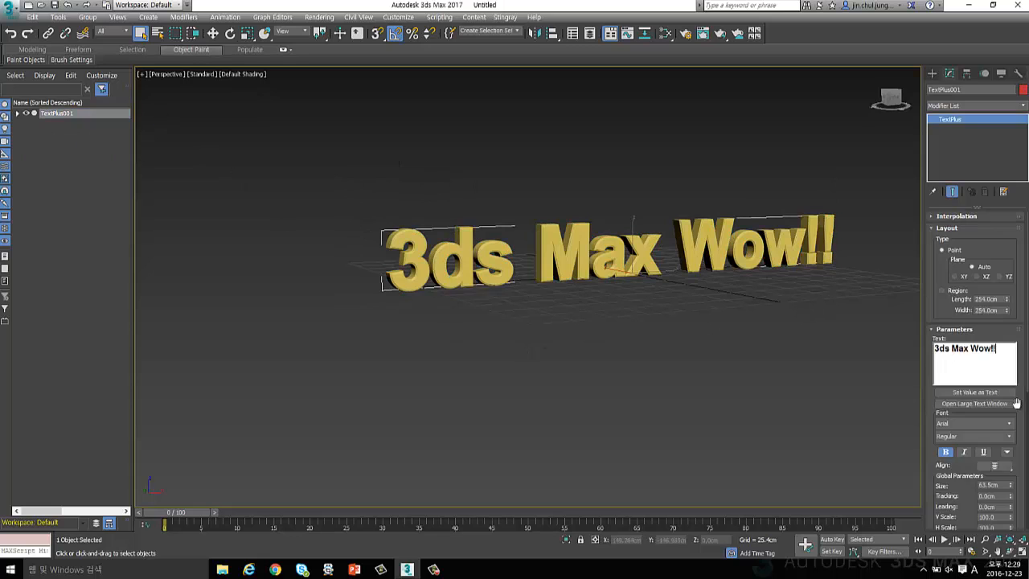
pyautogui.moveTo(1009, 359); pyautogui.dragTo(934, 359)
pyautogui.click(946, 453)
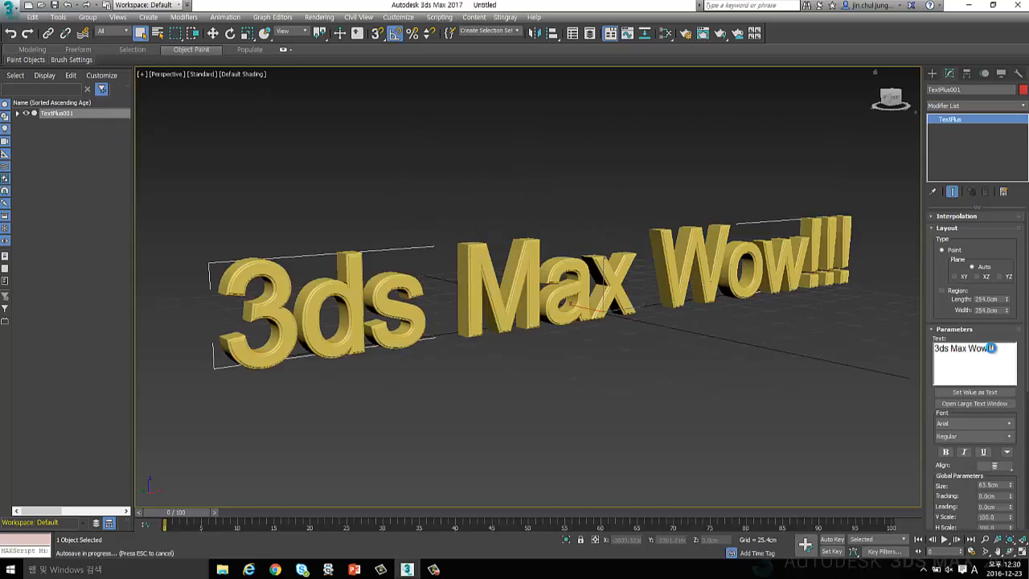
pyautogui.click(776, 380)
pyautogui.keyDown('alt'); pyautogui.moveTo(776, 380); pyautogui.dragTo(683, 288, button='middle'); pyautogui.keyUp('alt')
pyautogui.scroll(-3, 675, 331)
pyautogui.scroll(4, 640, 267)
pyautogui.click(556, 258)
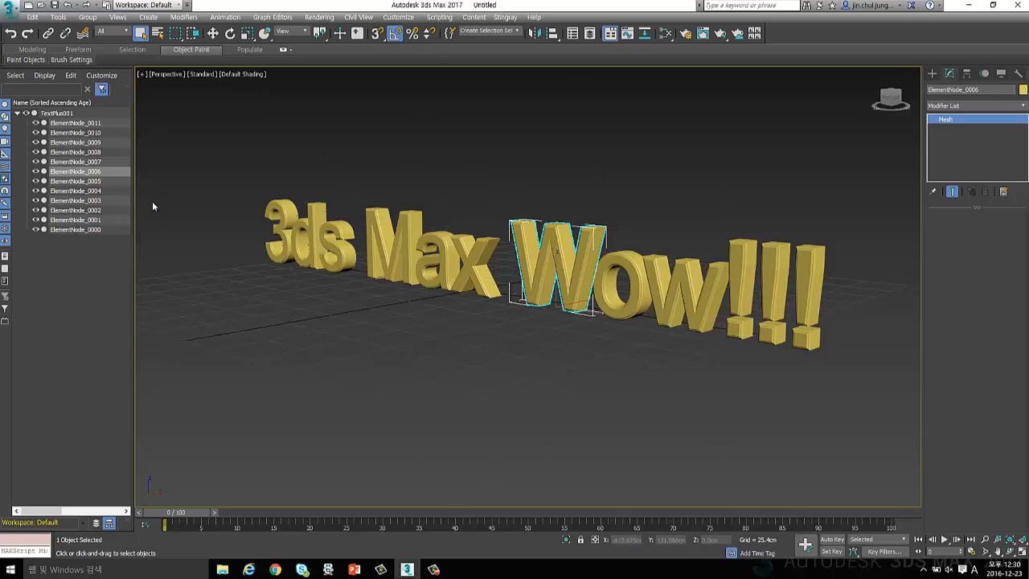
# Step: Set the text's animation separation back to Object
pyautogui.click(72, 114)
pyautogui.scroll(-6, 927, 370)
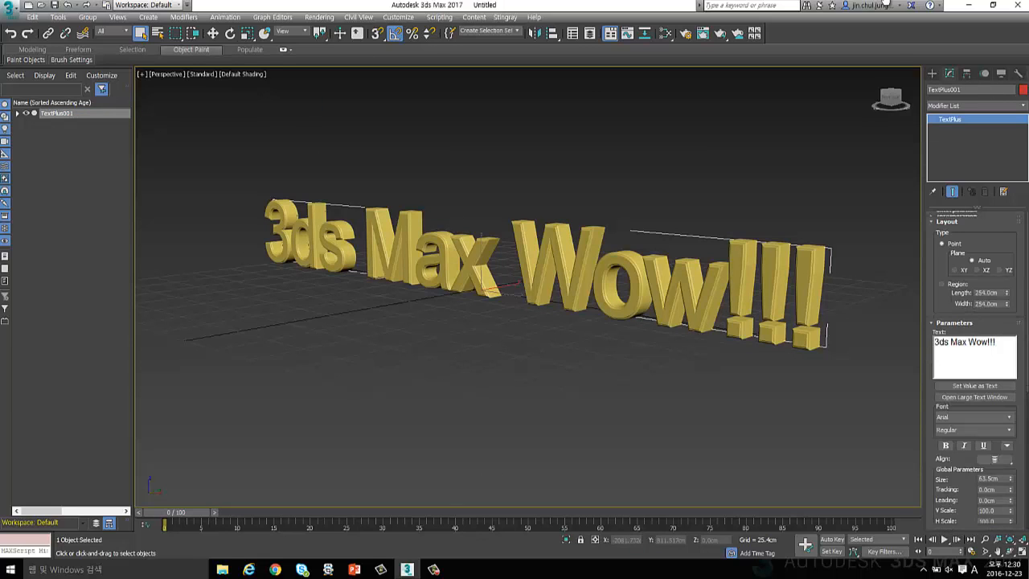
pyautogui.click(989, 500)
pyautogui.click(990, 508)
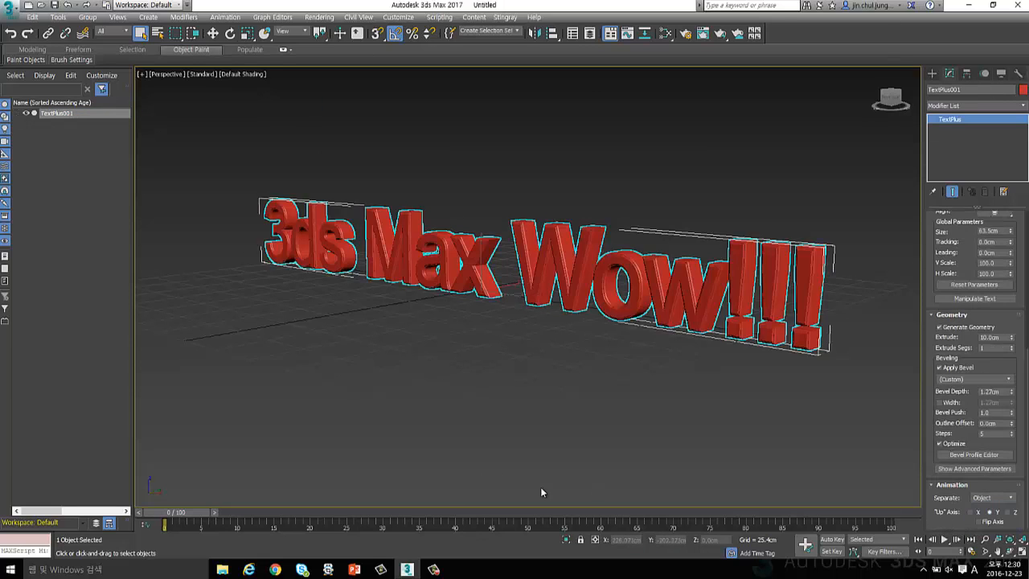
pyautogui.click(541, 488)
pyautogui.click(576, 289)
# Step: Create a large sphere near the start of the text and delete the stray tiny sphere
pyautogui.click(932, 73)
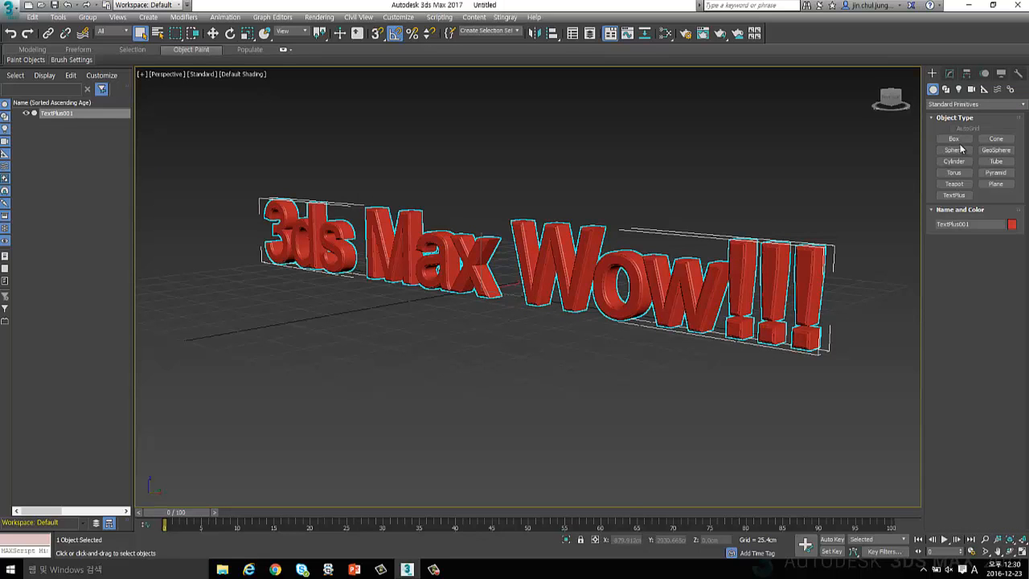
pyautogui.click(954, 149)
pyautogui.moveTo(218, 341); pyautogui.dragTo(235, 362)
pyautogui.click(235, 361)
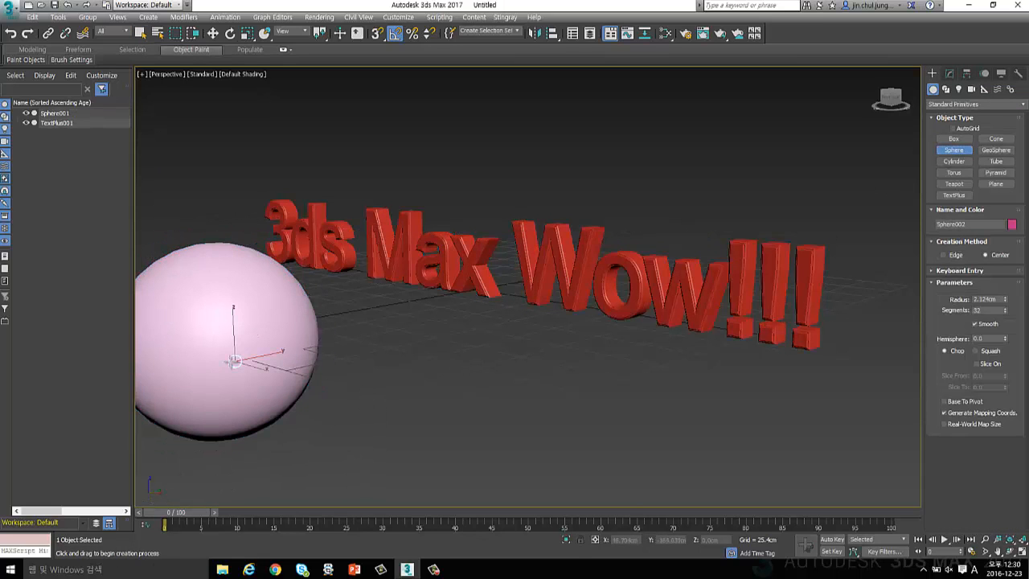
pyautogui.press('Delete')
pyautogui.rightClick(276, 369)
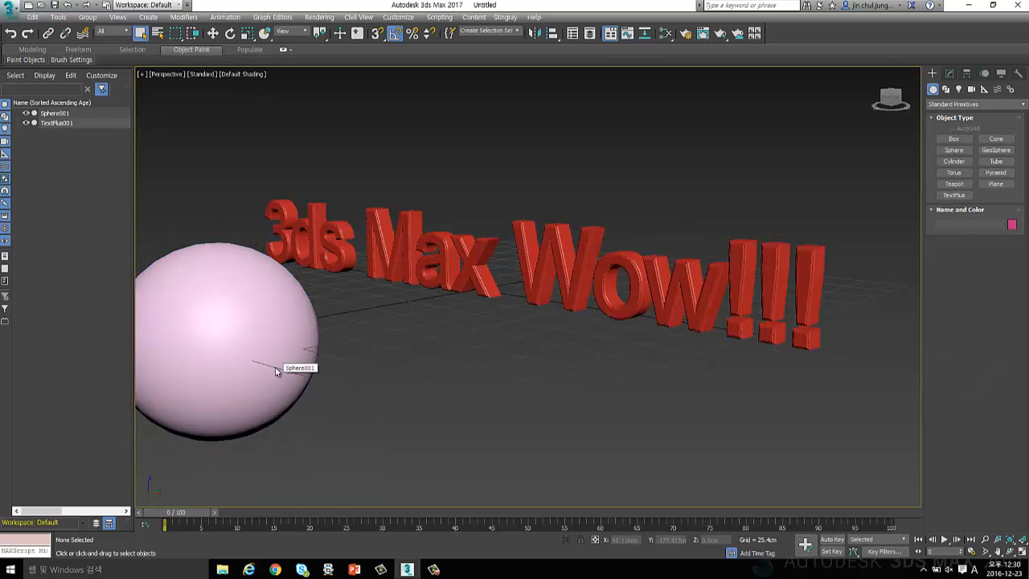
pyautogui.click(172, 304)
# Step: Reselect the text object and open its Set Value as Text editor
pyautogui.moveTo(363, 300); pyautogui.dragTo(497, 338, button='middle')
pyautogui.scroll(-4, 448, 343)
pyautogui.keyDown('alt'); pyautogui.moveTo(497, 338); pyautogui.dragTo(457, 343, button='middle'); pyautogui.keyUp('alt')
pyautogui.click(607, 388)
pyautogui.click(669, 322)
pyautogui.click(950, 73)
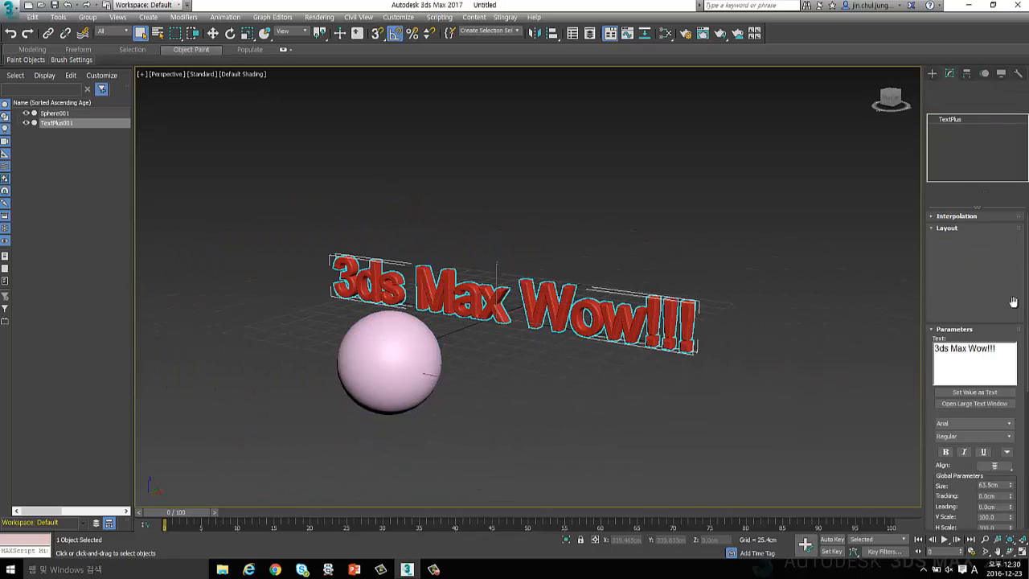
pyautogui.moveTo(931, 409); pyautogui.dragTo(928, 351)
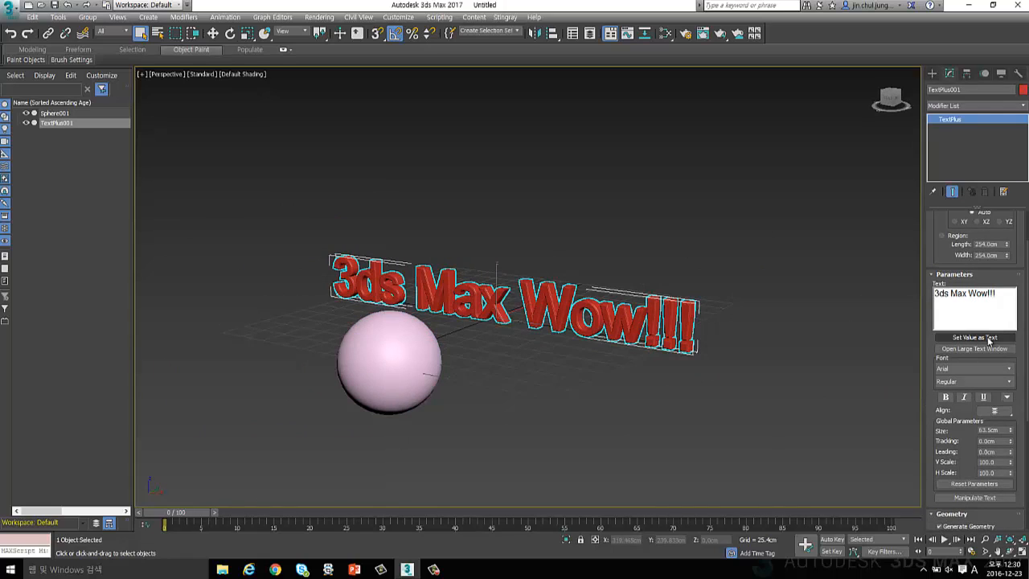
pyautogui.click(989, 338)
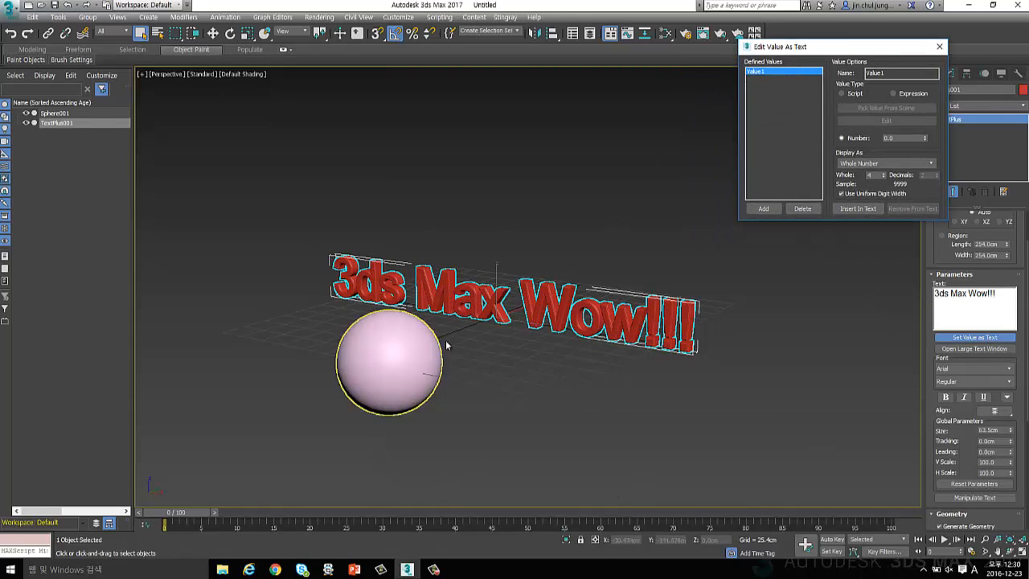
# Step: Insert Value1 at the end of the 3D text
pyautogui.moveTo(883, 285); pyautogui.dragTo(859, 287, button='middle')
pyautogui.click(865, 209)
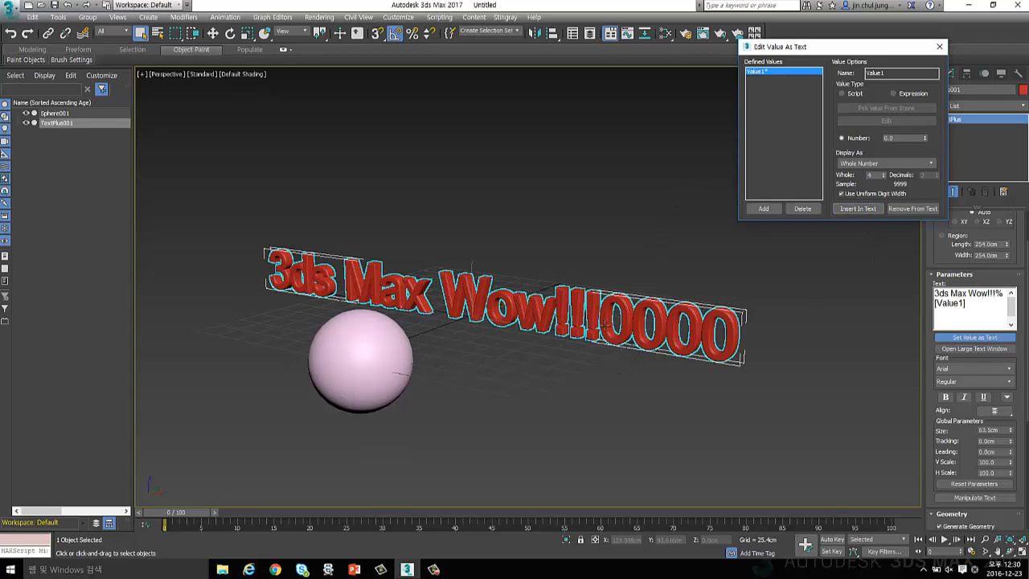
pyautogui.keyDown('alt'); pyautogui.moveTo(605, 325); pyautogui.dragTo(610, 328, button='middle'); pyautogui.keyUp('alt')
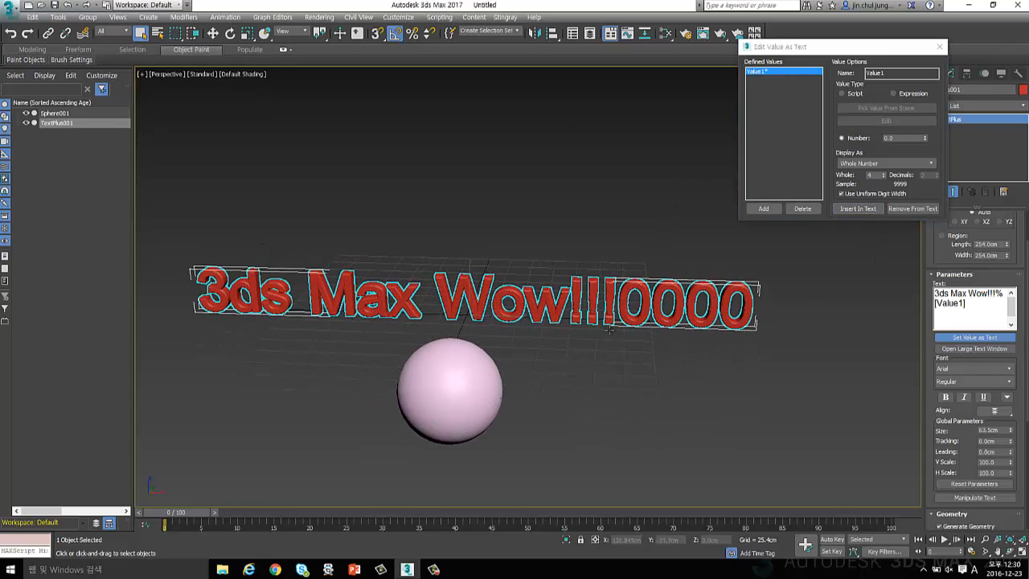
# Step: Replace the wording in front of the %[Value1] placeholder with "Value: "
pyautogui.click(995, 294)
pyautogui.press('Left')
pyautogui.press('BackSpace')
pyautogui.press('BackSpace')
pyautogui.press('BackSpace')
pyautogui.press('BackSpace')
pyautogui.press('BackSpace')
pyautogui.press('BackSpace')
pyautogui.press('BackSpace')
pyautogui.press('BackSpace')
pyautogui.press('BackSpace')
pyautogui.press('BackSpace')
pyautogui.press('BackSpace')
pyautogui.press('BackSpace')
pyautogui.press('BackSpace')
pyautogui.press('BackSpace')
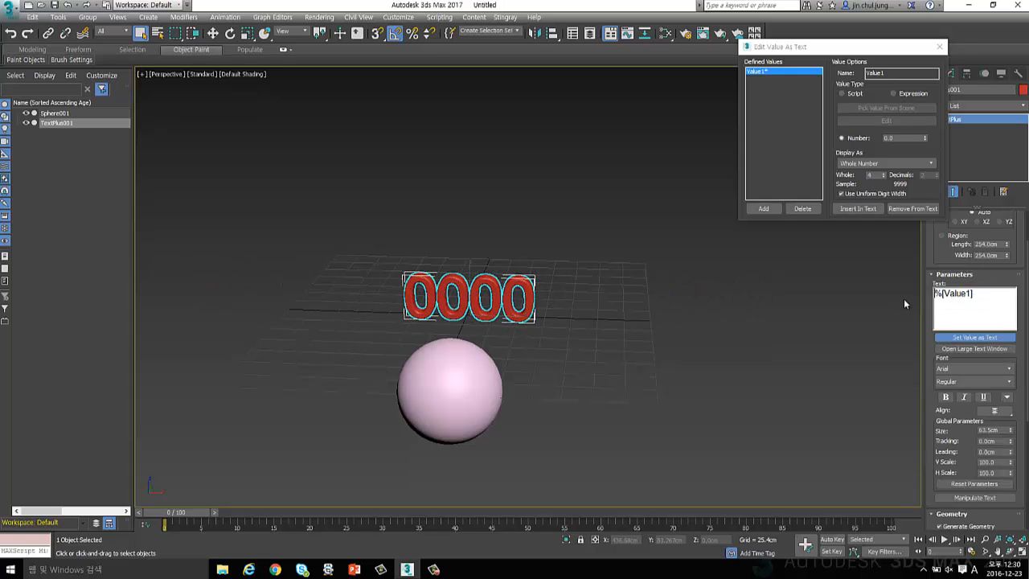
pyautogui.write('Value:')
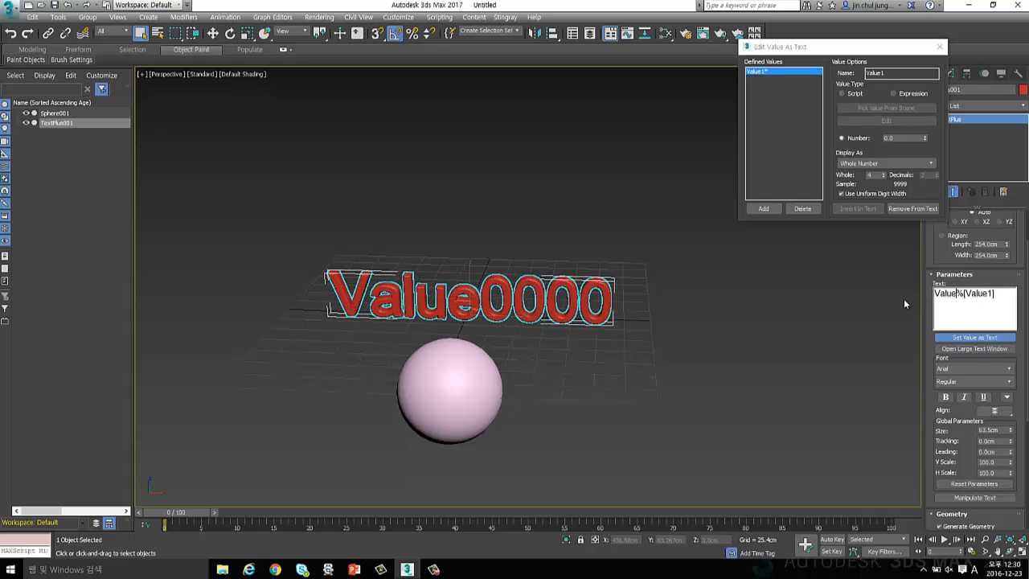
pyautogui.keyDown('alt'); pyautogui.moveTo(903, 298); pyautogui.dragTo(725, 211, button='middle'); pyautogui.keyUp('alt')
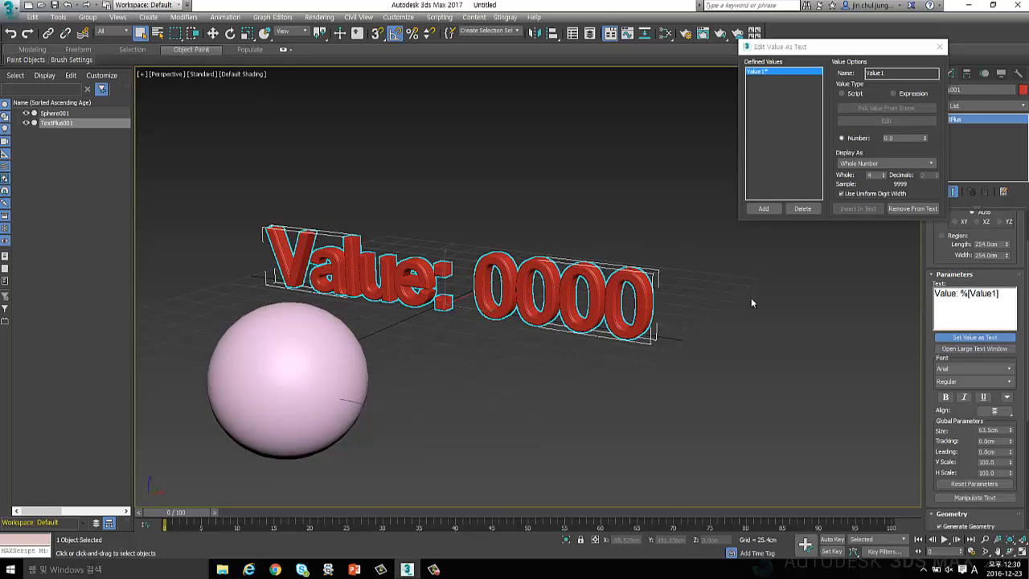
# Step: Try 2 whole digits for the displayed value, restore it to 4, and reselect the text object
pyautogui.click(884, 178)
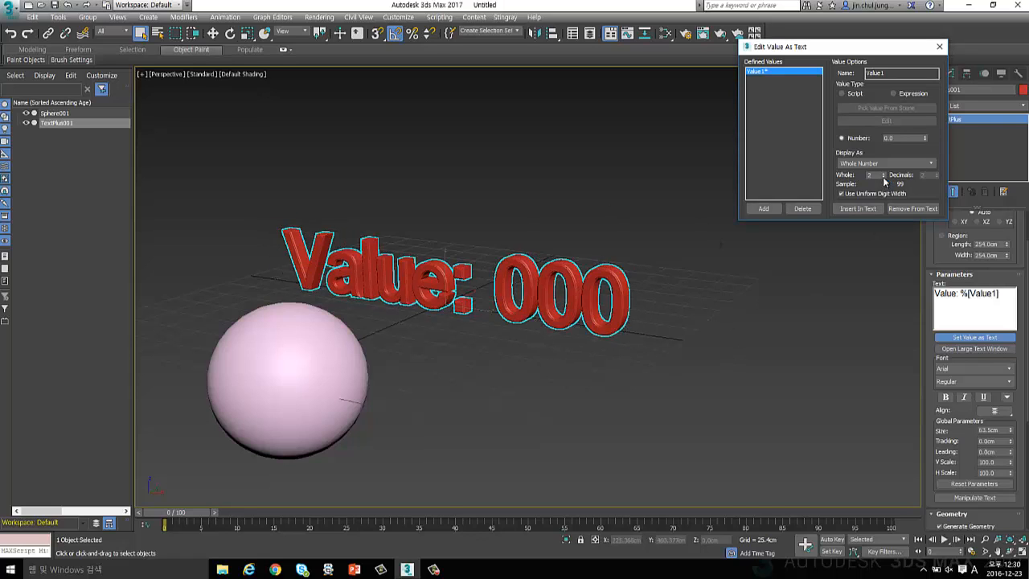
pyautogui.click(884, 178)
pyautogui.click(884, 173)
pyautogui.click(885, 174)
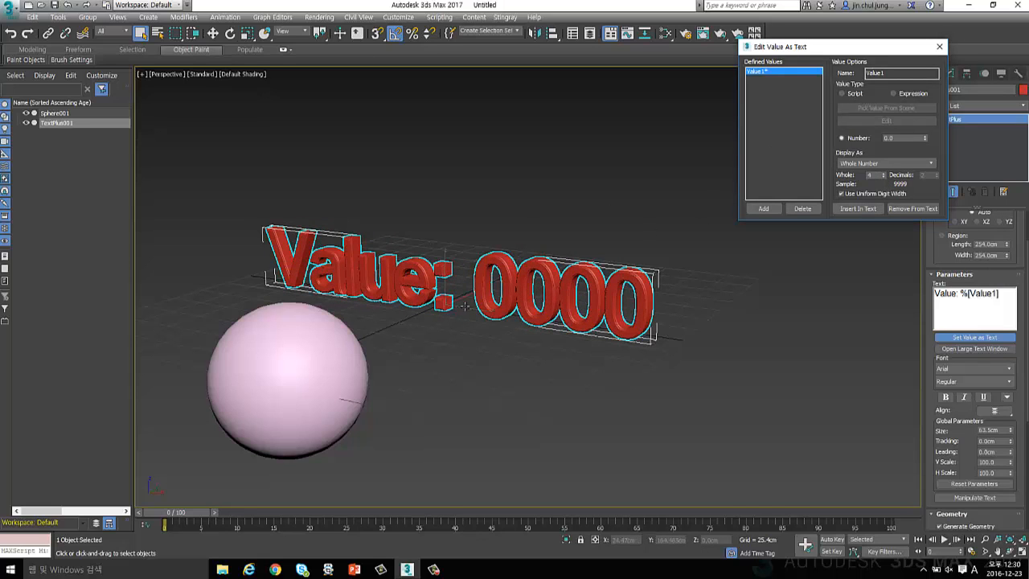
pyautogui.click(471, 379)
pyautogui.click(635, 306)
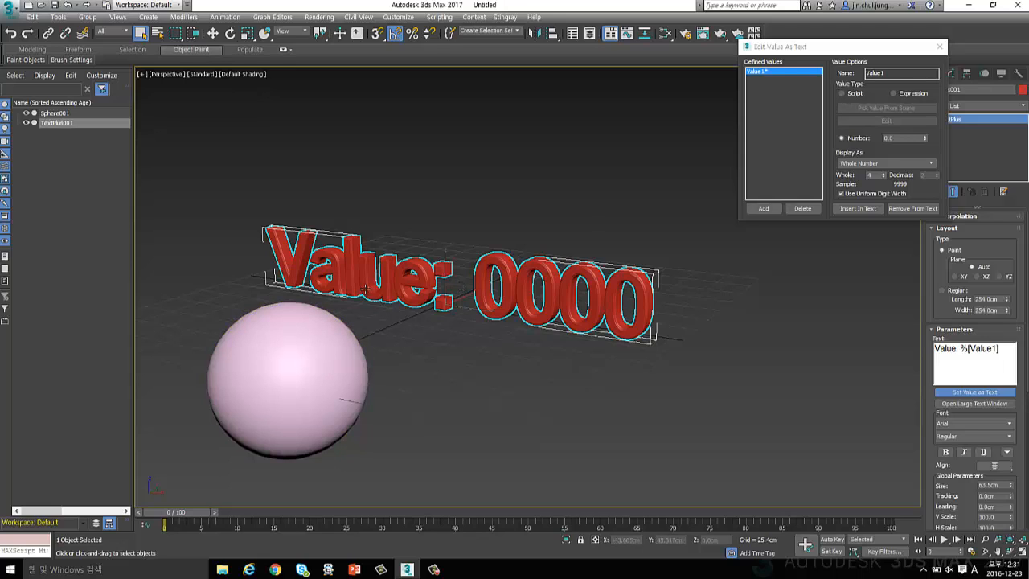
# Step: Drive Value1 with the expression F for frames, evaluate it, and scrub the timeline to frame 52
pyautogui.click(898, 94)
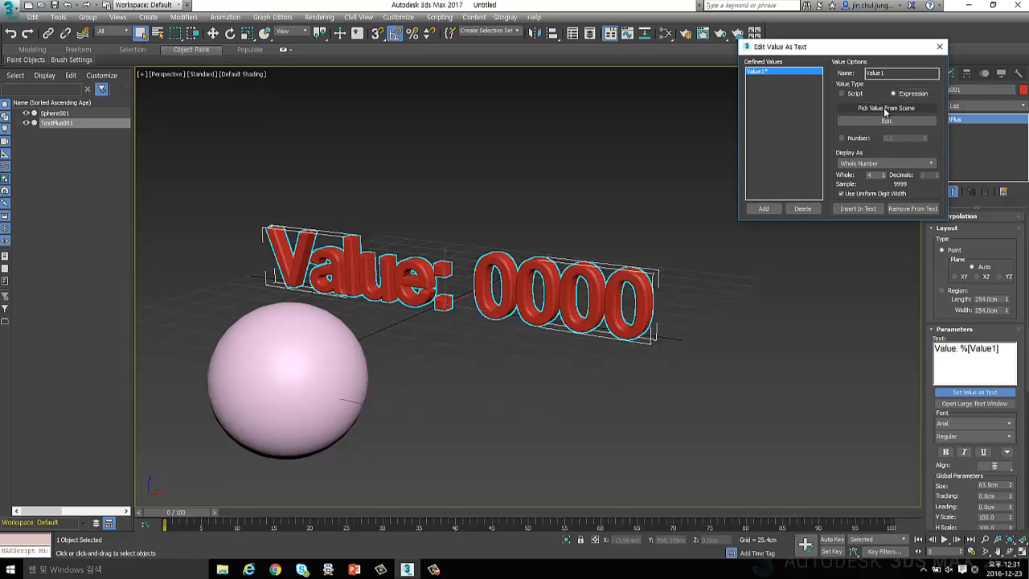
pyautogui.click(887, 120)
pyautogui.moveTo(702, 72); pyautogui.dragTo(699, 50)
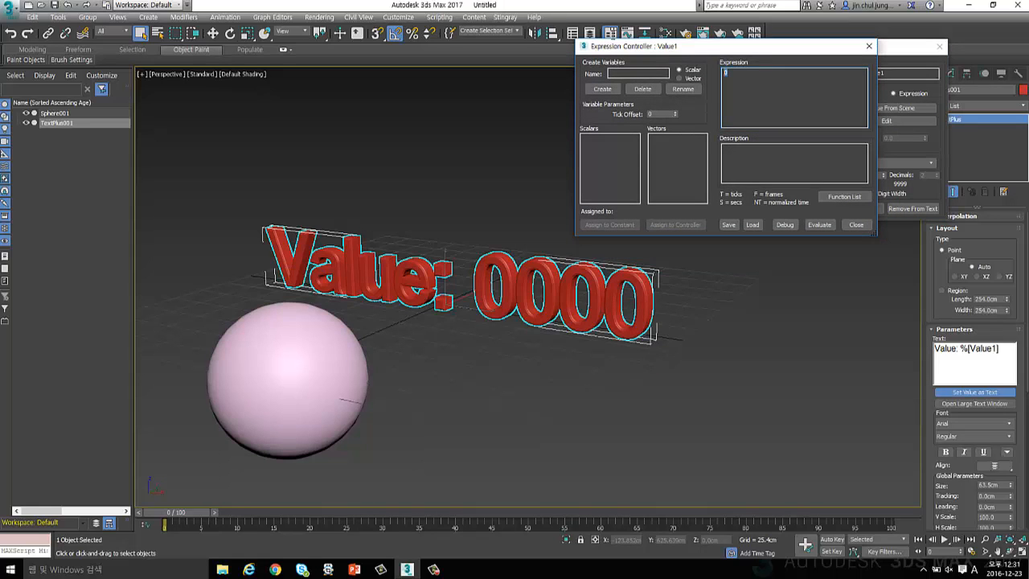
pyautogui.write('F')
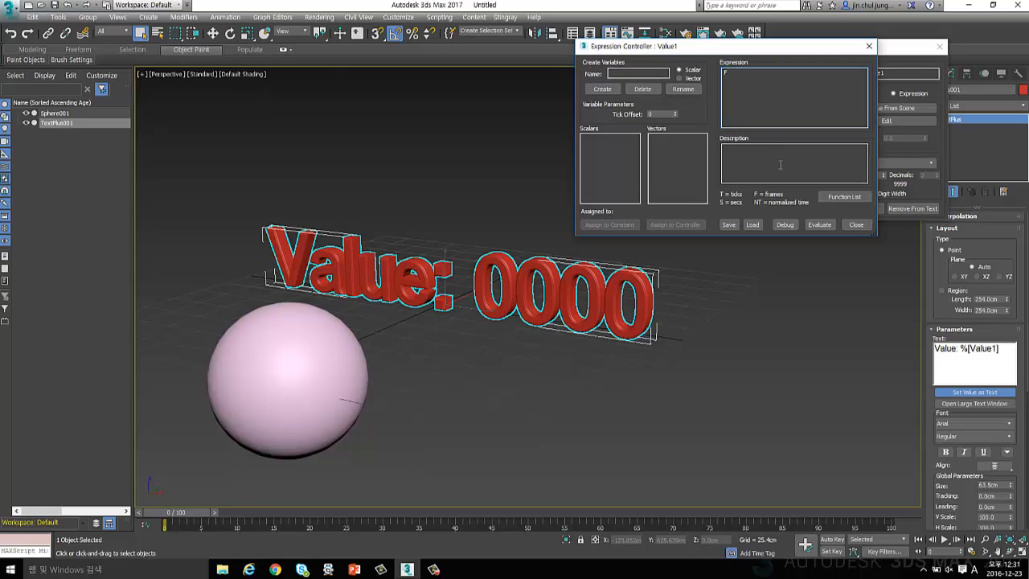
pyautogui.click(820, 224)
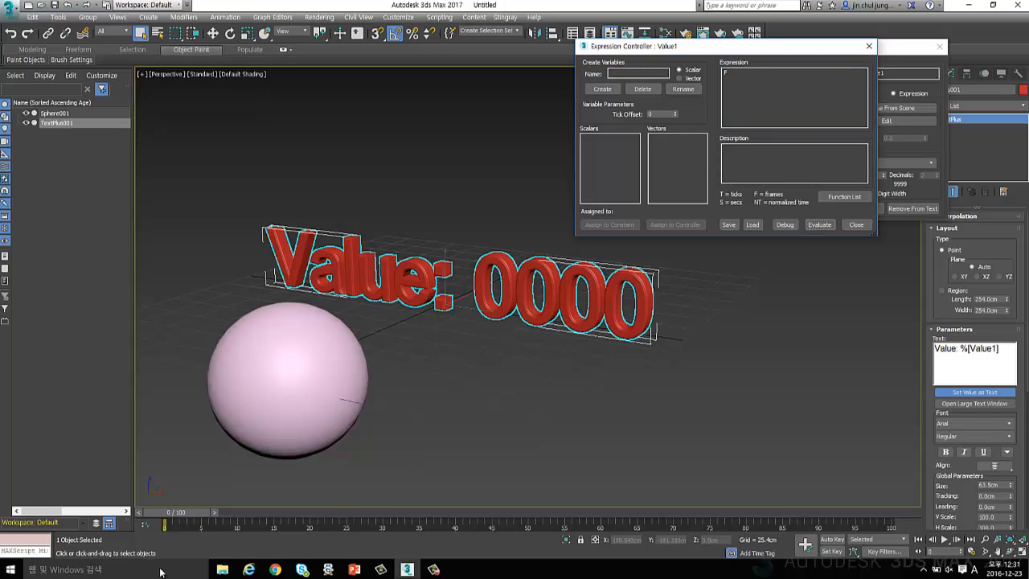
pyautogui.moveTo(168, 517); pyautogui.dragTo(504, 512)
# Step: Change the expression to S for seconds, evaluate it, and scrub the timeline back to frame 34
pyautogui.click(773, 101)
pyautogui.press('BackSpace')
pyautogui.write('S')
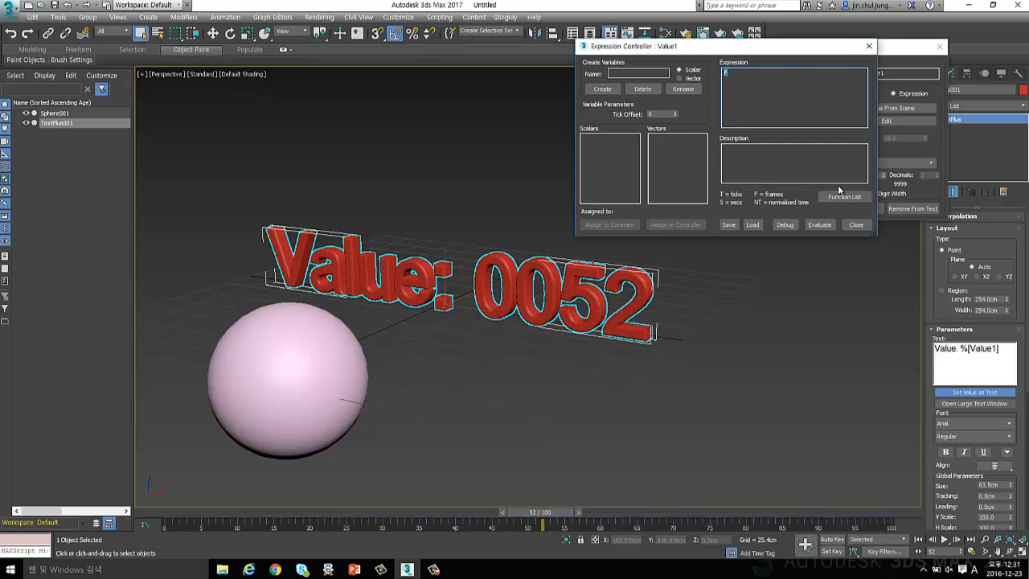
pyautogui.click(820, 224)
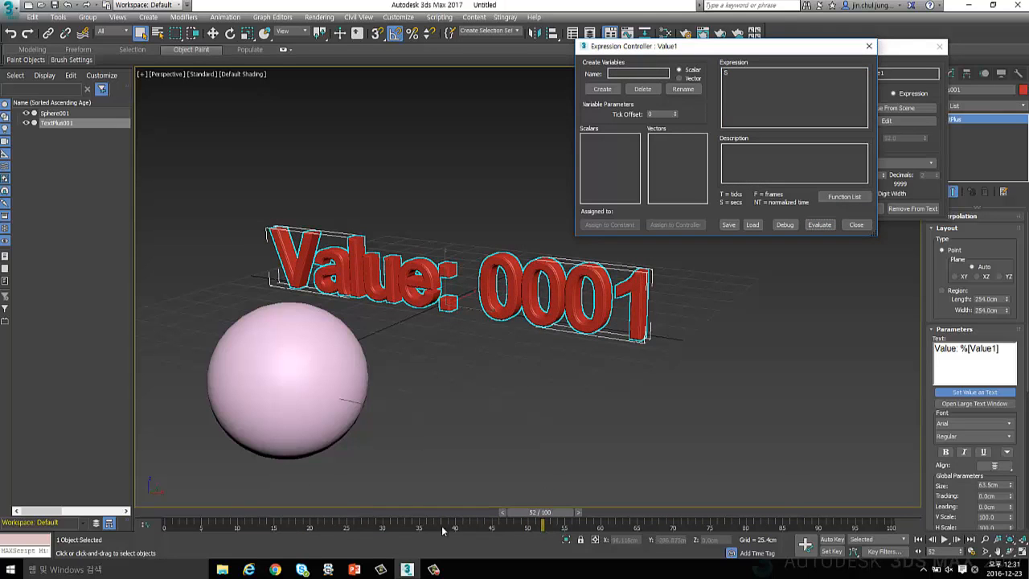
pyautogui.moveTo(537, 513); pyautogui.dragTo(412, 492)
pyautogui.click(663, 47)
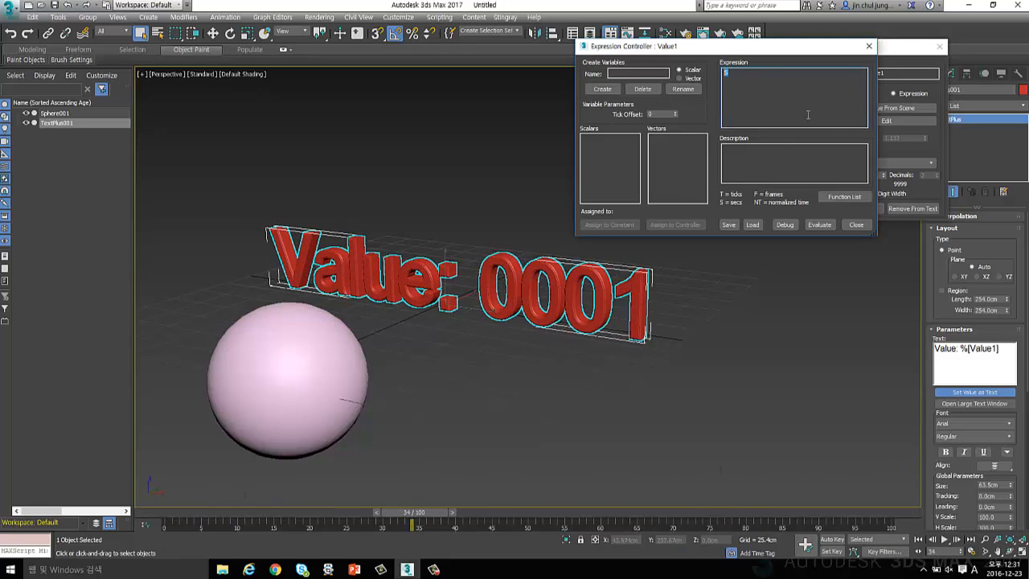
# Step: Close the expression controller, switch Value1's type to Script, and keep the text object selected after checking the sphere
pyautogui.click(870, 47)
pyautogui.moveTo(867, 48); pyautogui.dragTo(833, 50)
pyautogui.click(821, 96)
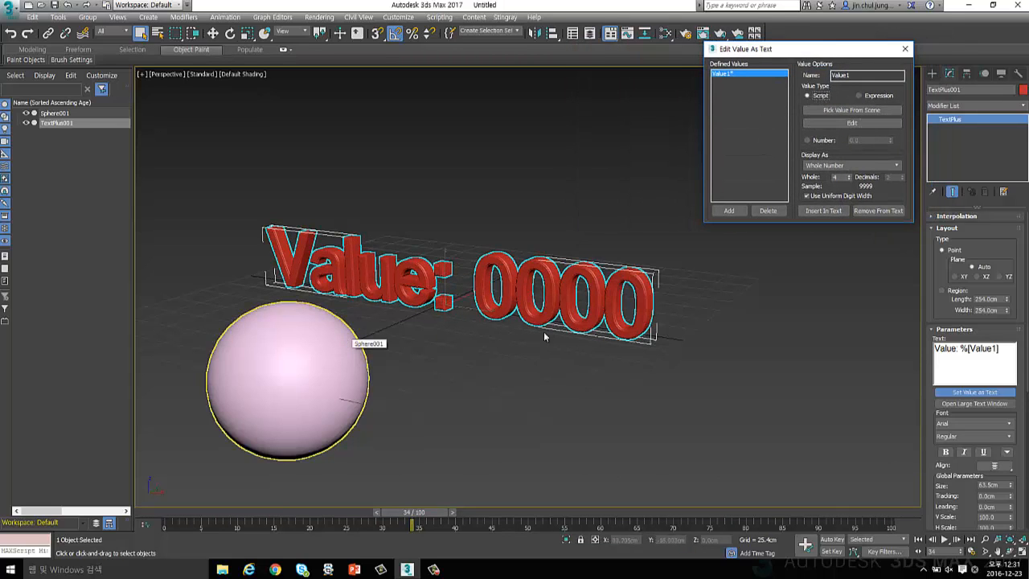
pyautogui.click(337, 374)
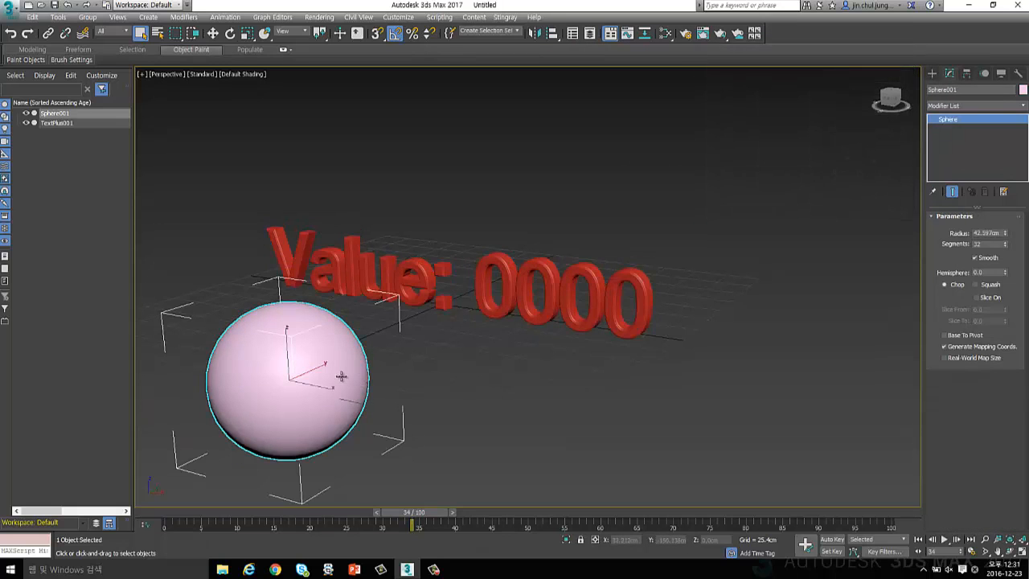
pyautogui.click(499, 411)
pyautogui.click(499, 331)
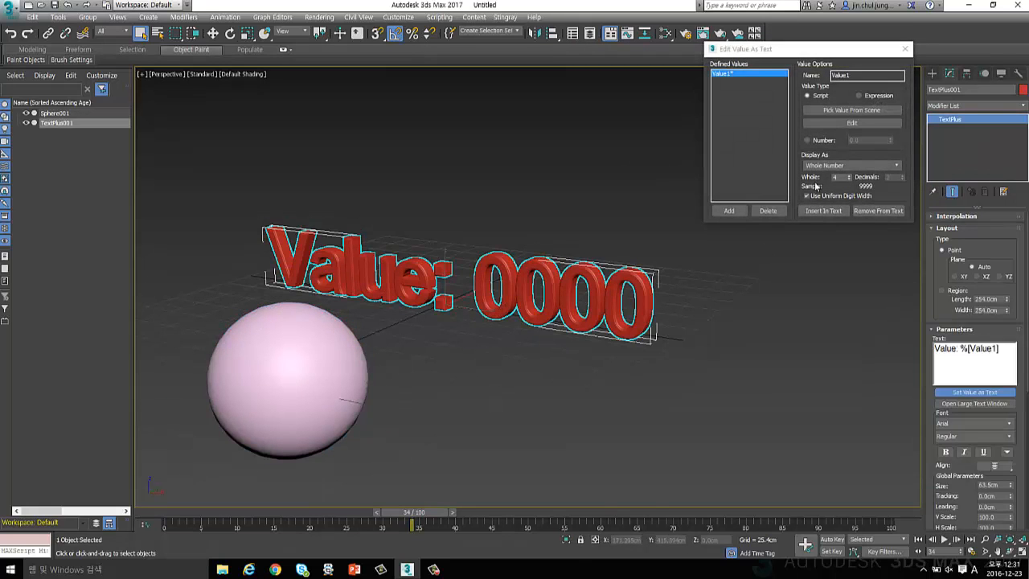
# Step: Link Value1 to the sphere's Z position picked from the scene, and raise the sphere along Z to test the link
pyautogui.keyDown('alt'); pyautogui.moveTo(294, 331); pyautogui.dragTo(333, 329, button='middle'); pyautogui.keyUp('alt')
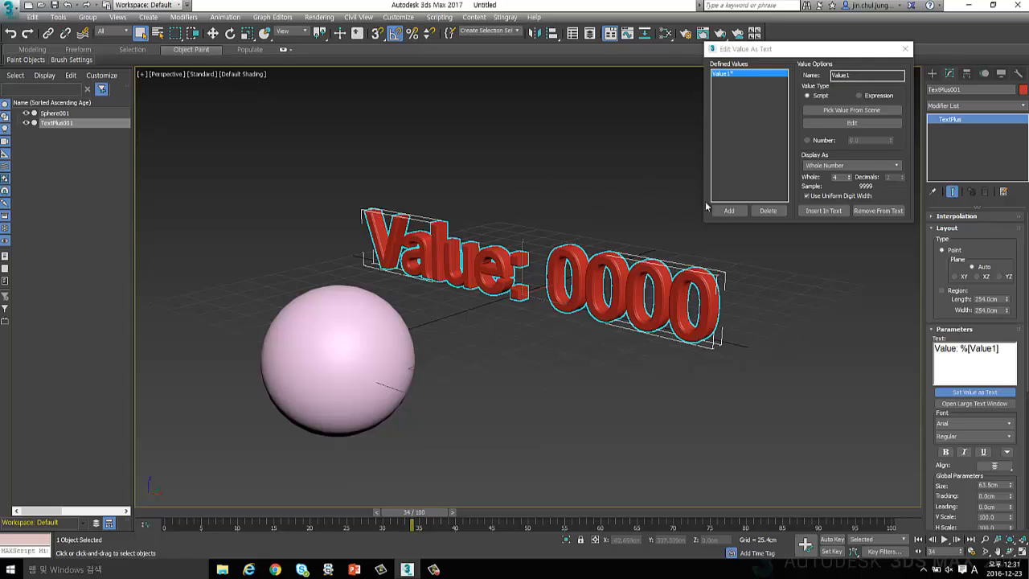
pyautogui.click(836, 110)
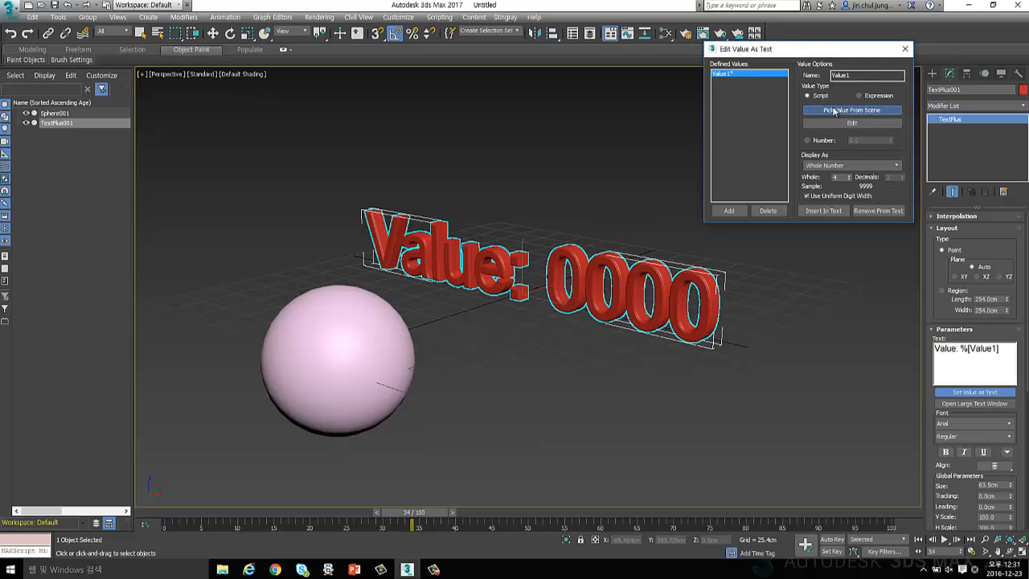
pyautogui.click(357, 331)
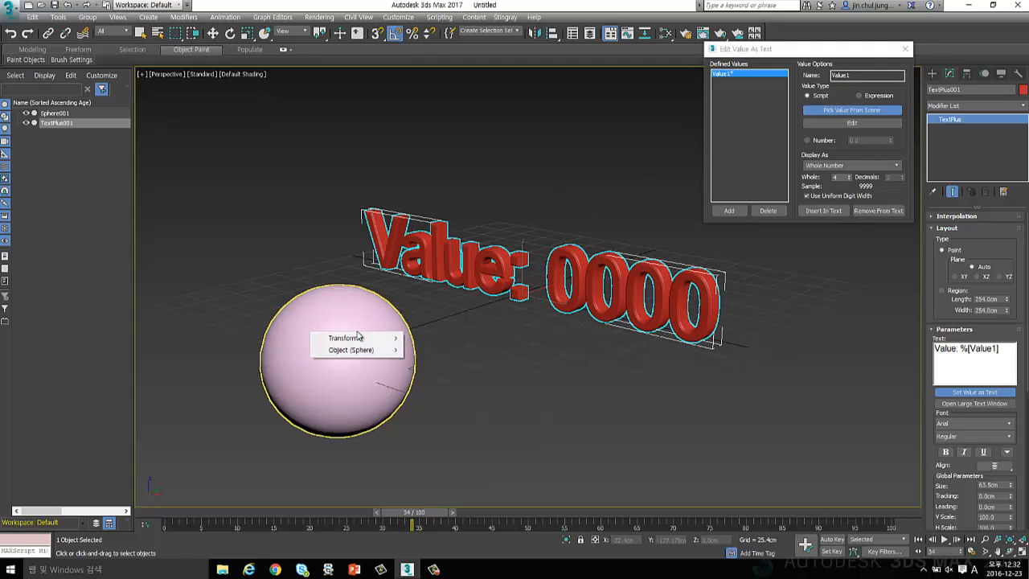
pyautogui.moveTo(361, 338)
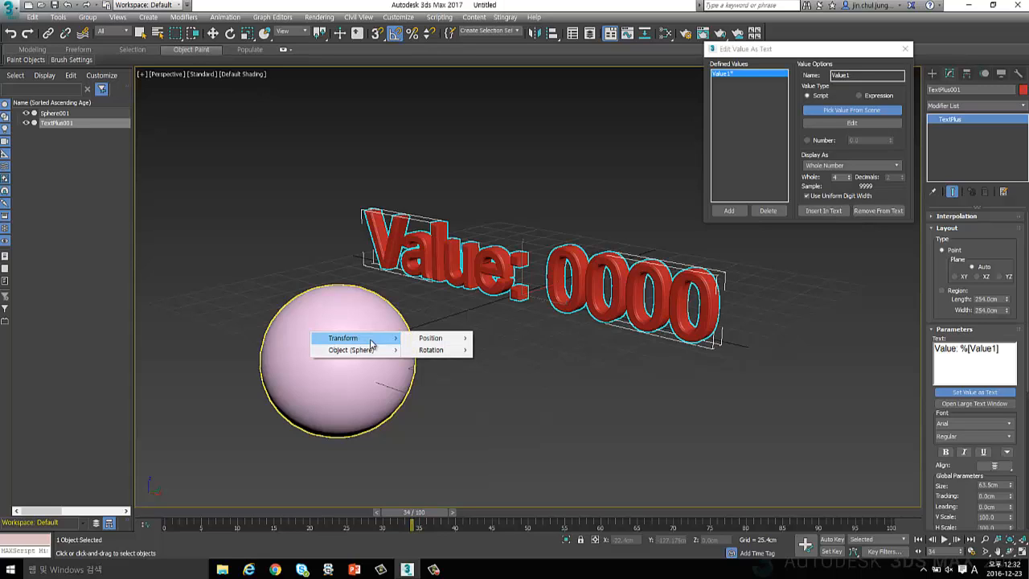
pyautogui.moveTo(455, 340)
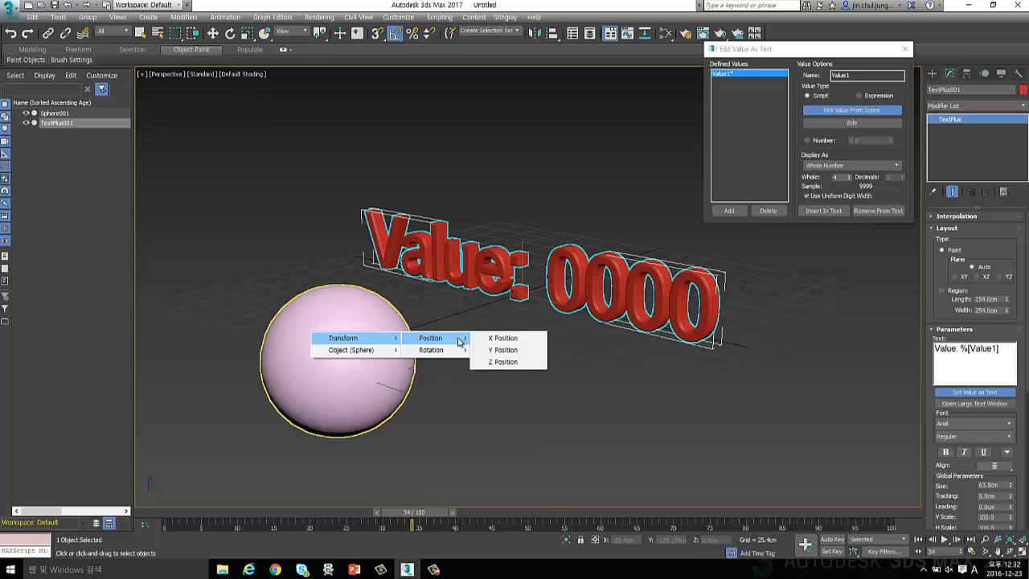
pyautogui.click(505, 362)
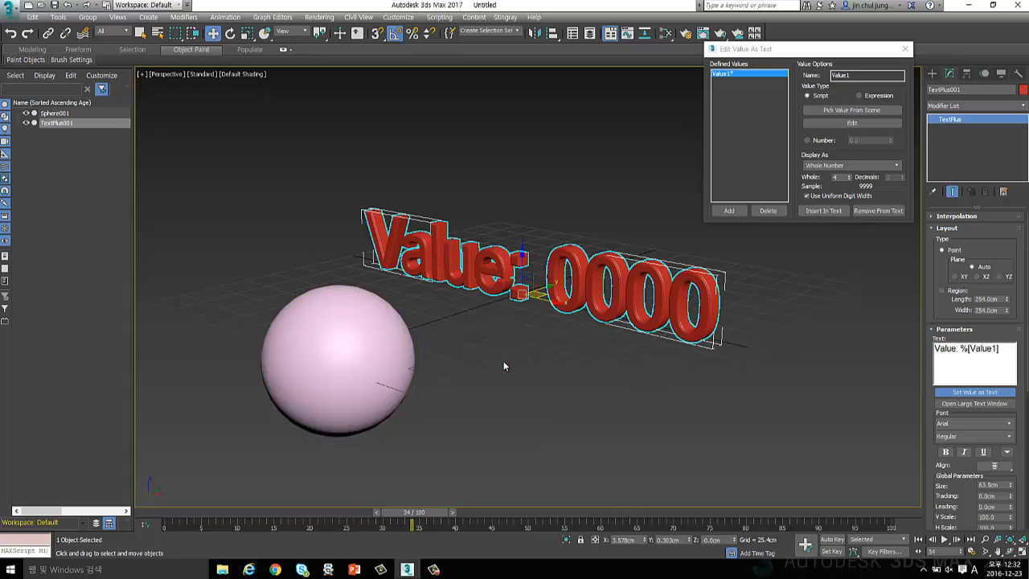
pyautogui.click(340, 337)
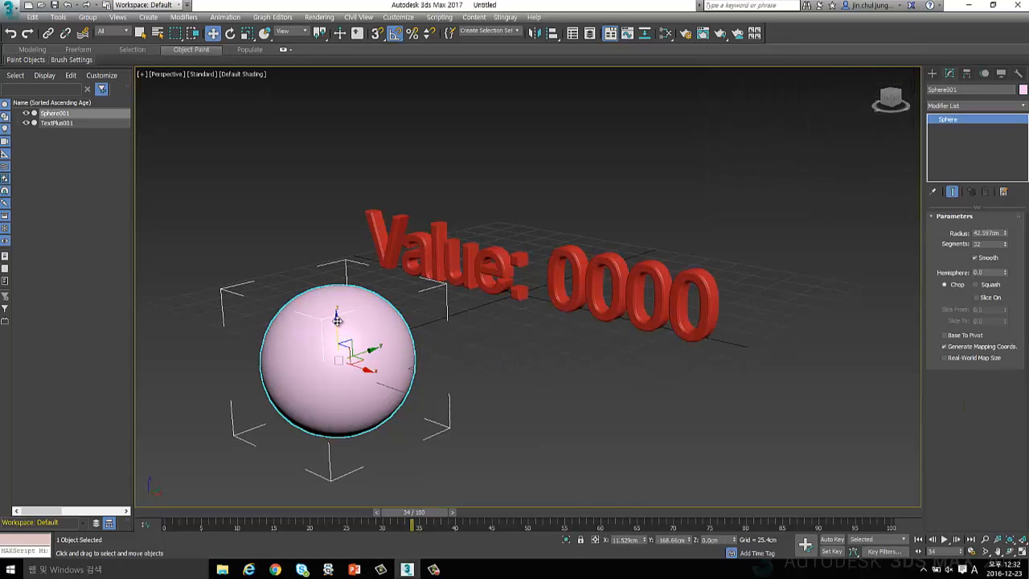
pyautogui.moveTo(337, 316); pyautogui.dragTo(293, 181)
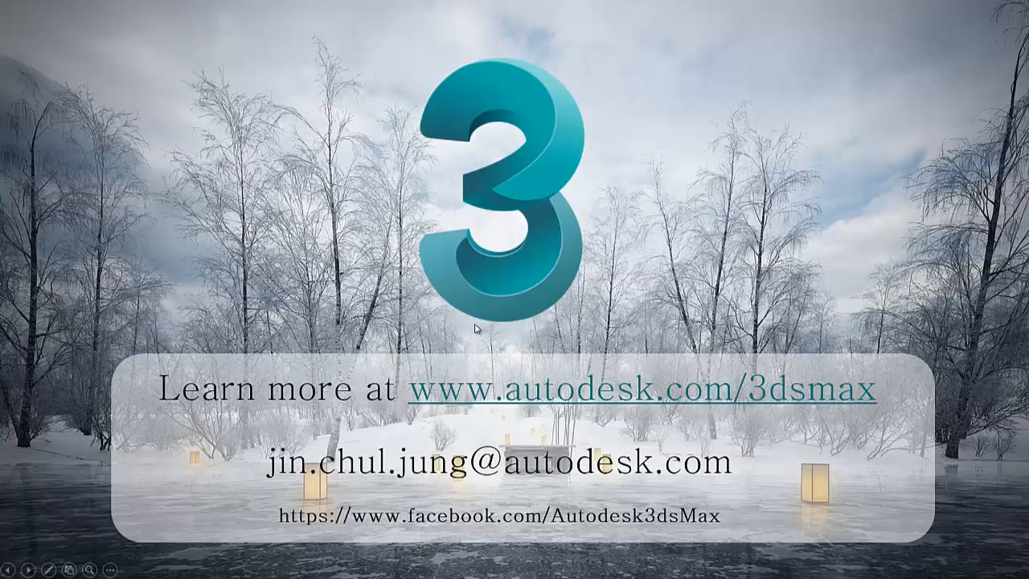